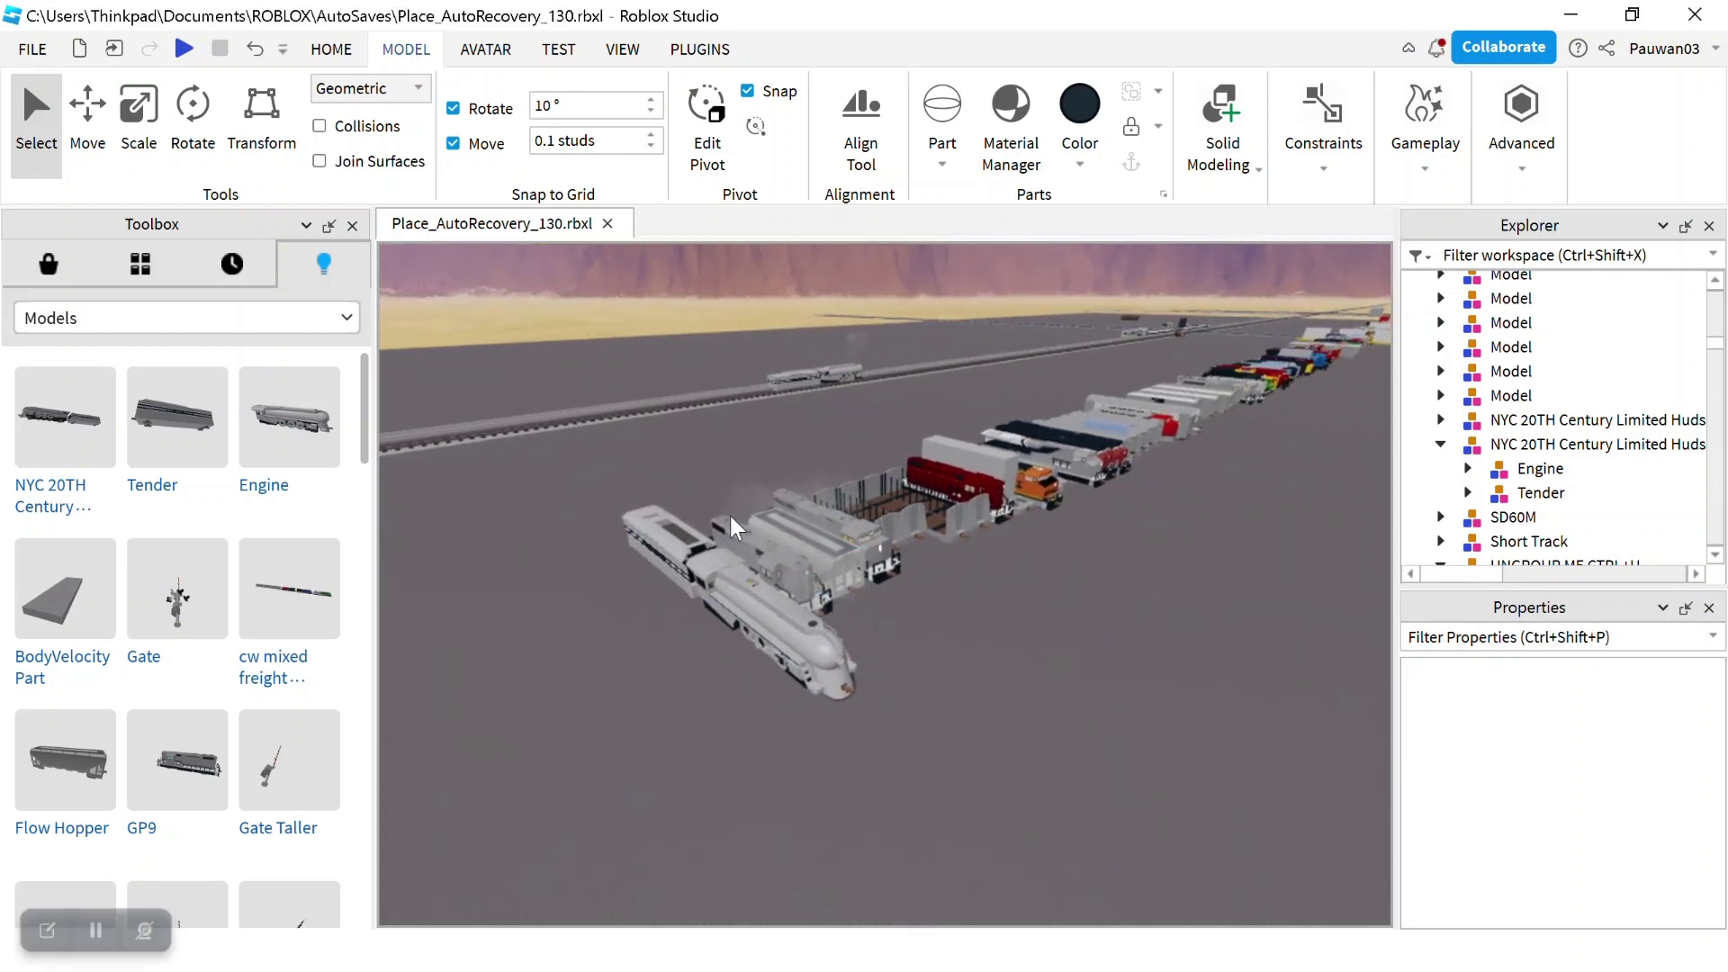
Look over the silver streamlined train and the long row of locomotives and cars parked beside it
scroll(730, 514, up, 10)
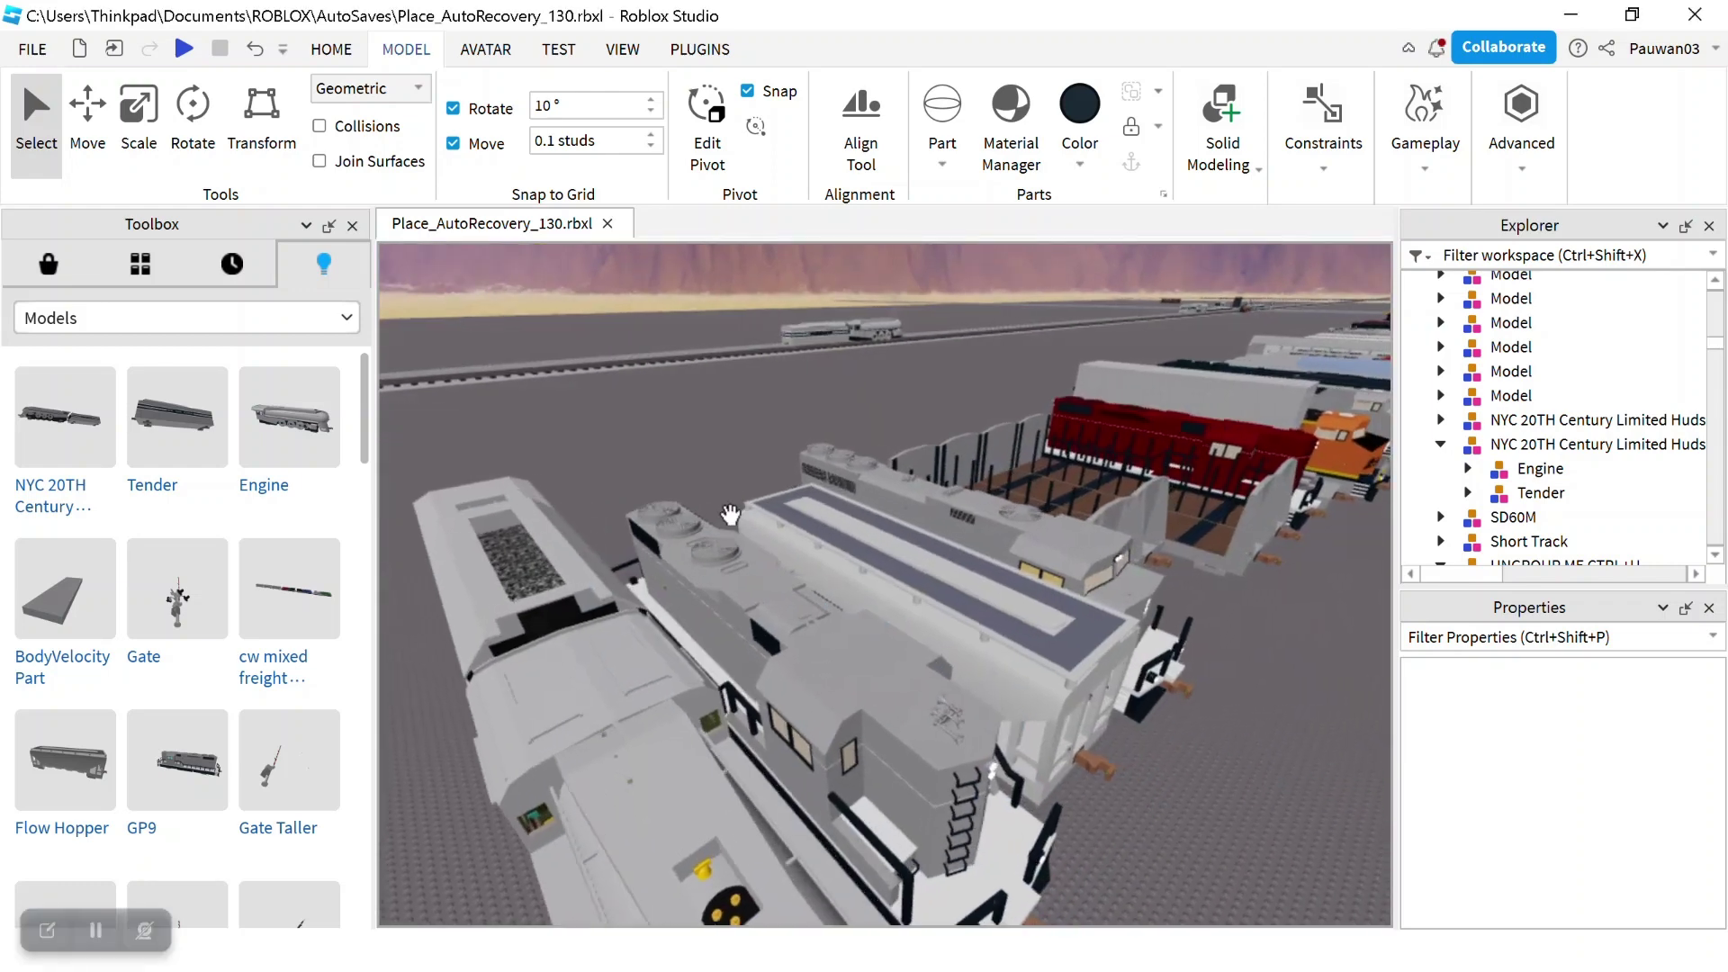
scroll(730, 514, down, 10)
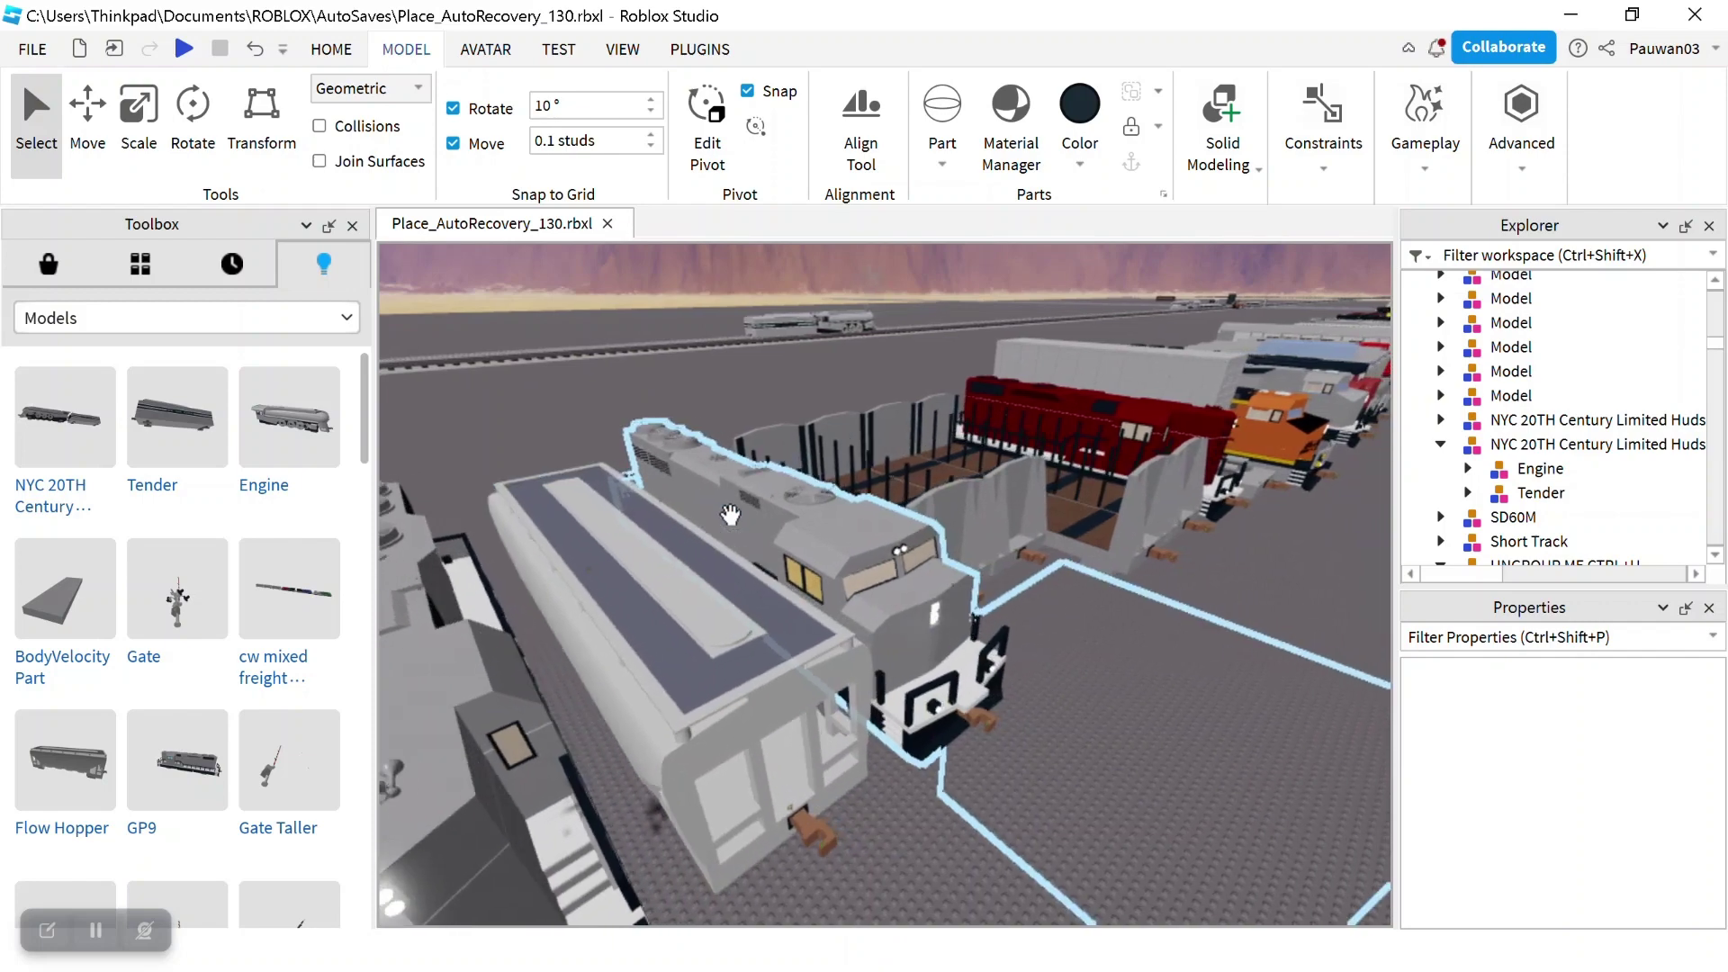
scroll(730, 514, down, 3)
scroll(730, 514, up, 3)
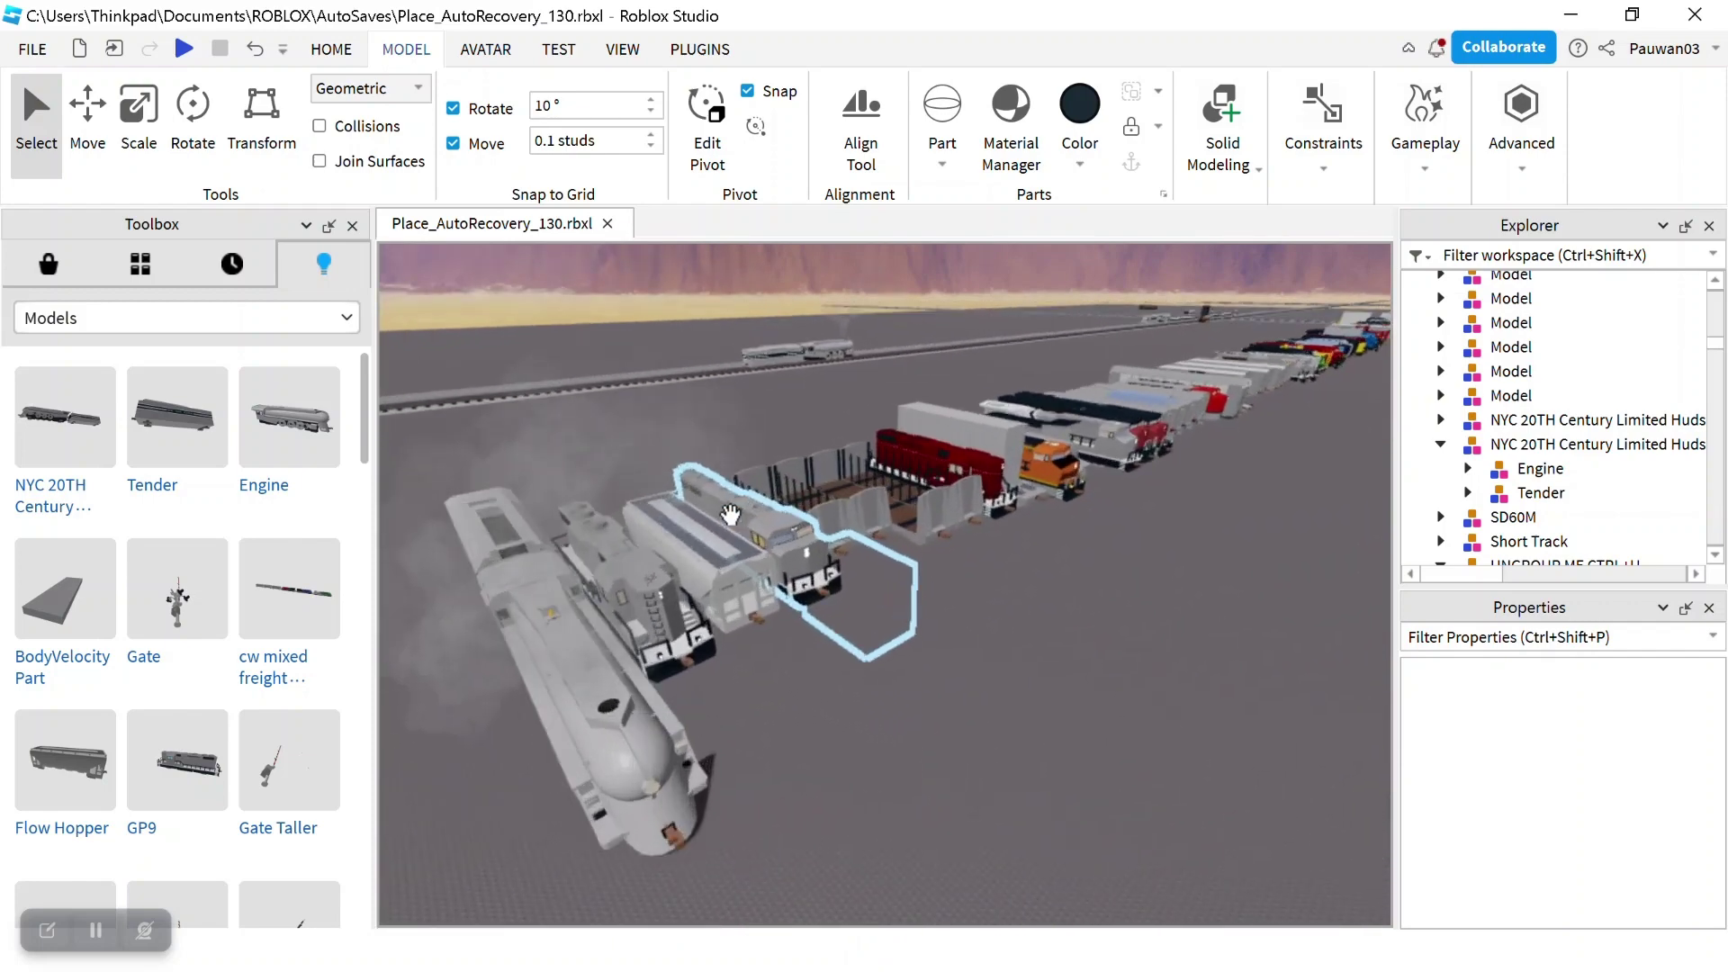
click(1049, 397)
scroll(1050, 397, up, 2)
click(1049, 396)
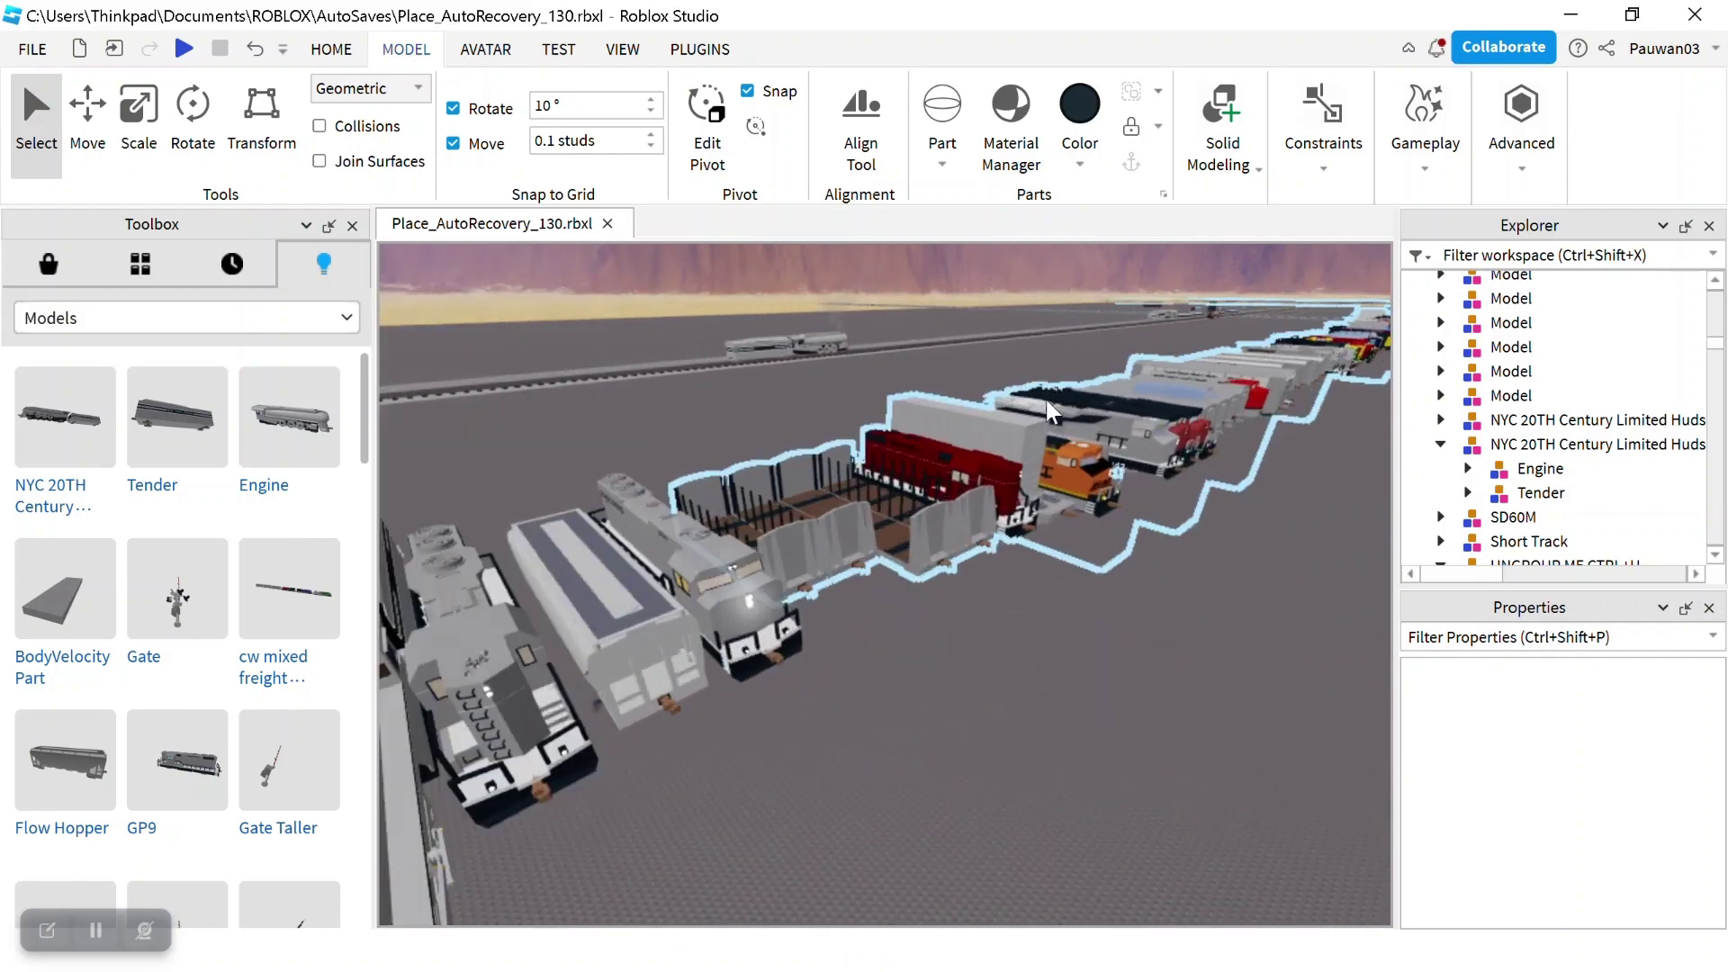
right_drag(1046, 403, 918, 455)
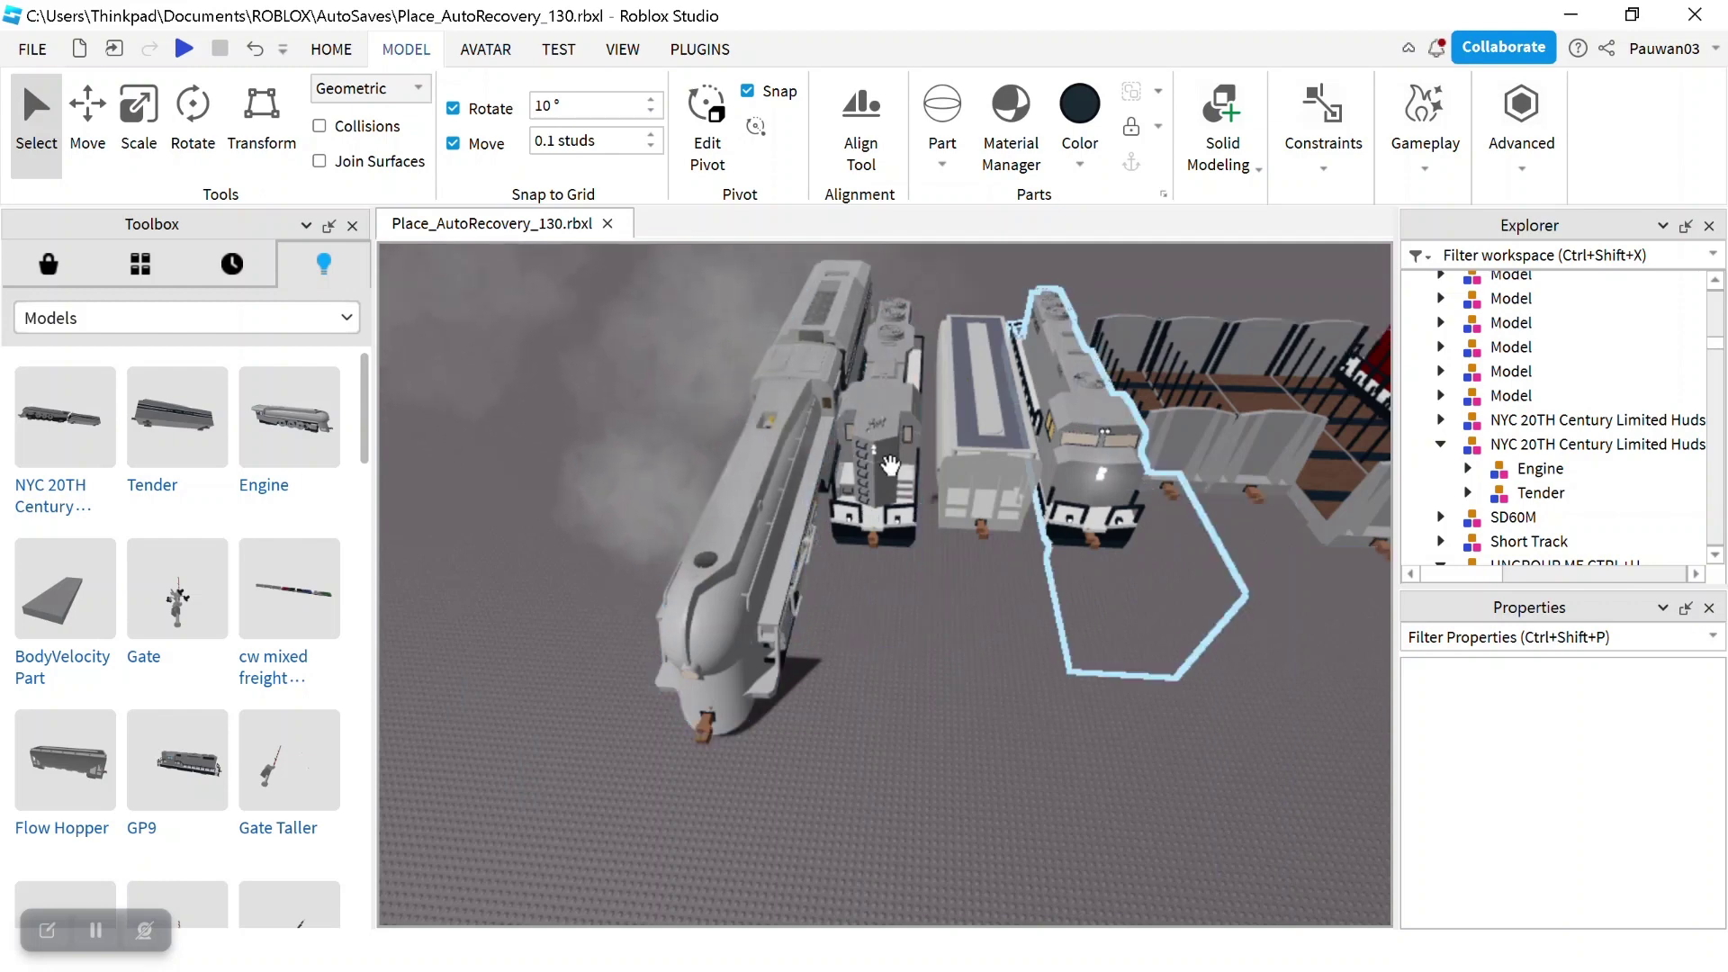
Select the silver streamlined train at the end of the row and read its full model name
key(a)
click(841, 431)
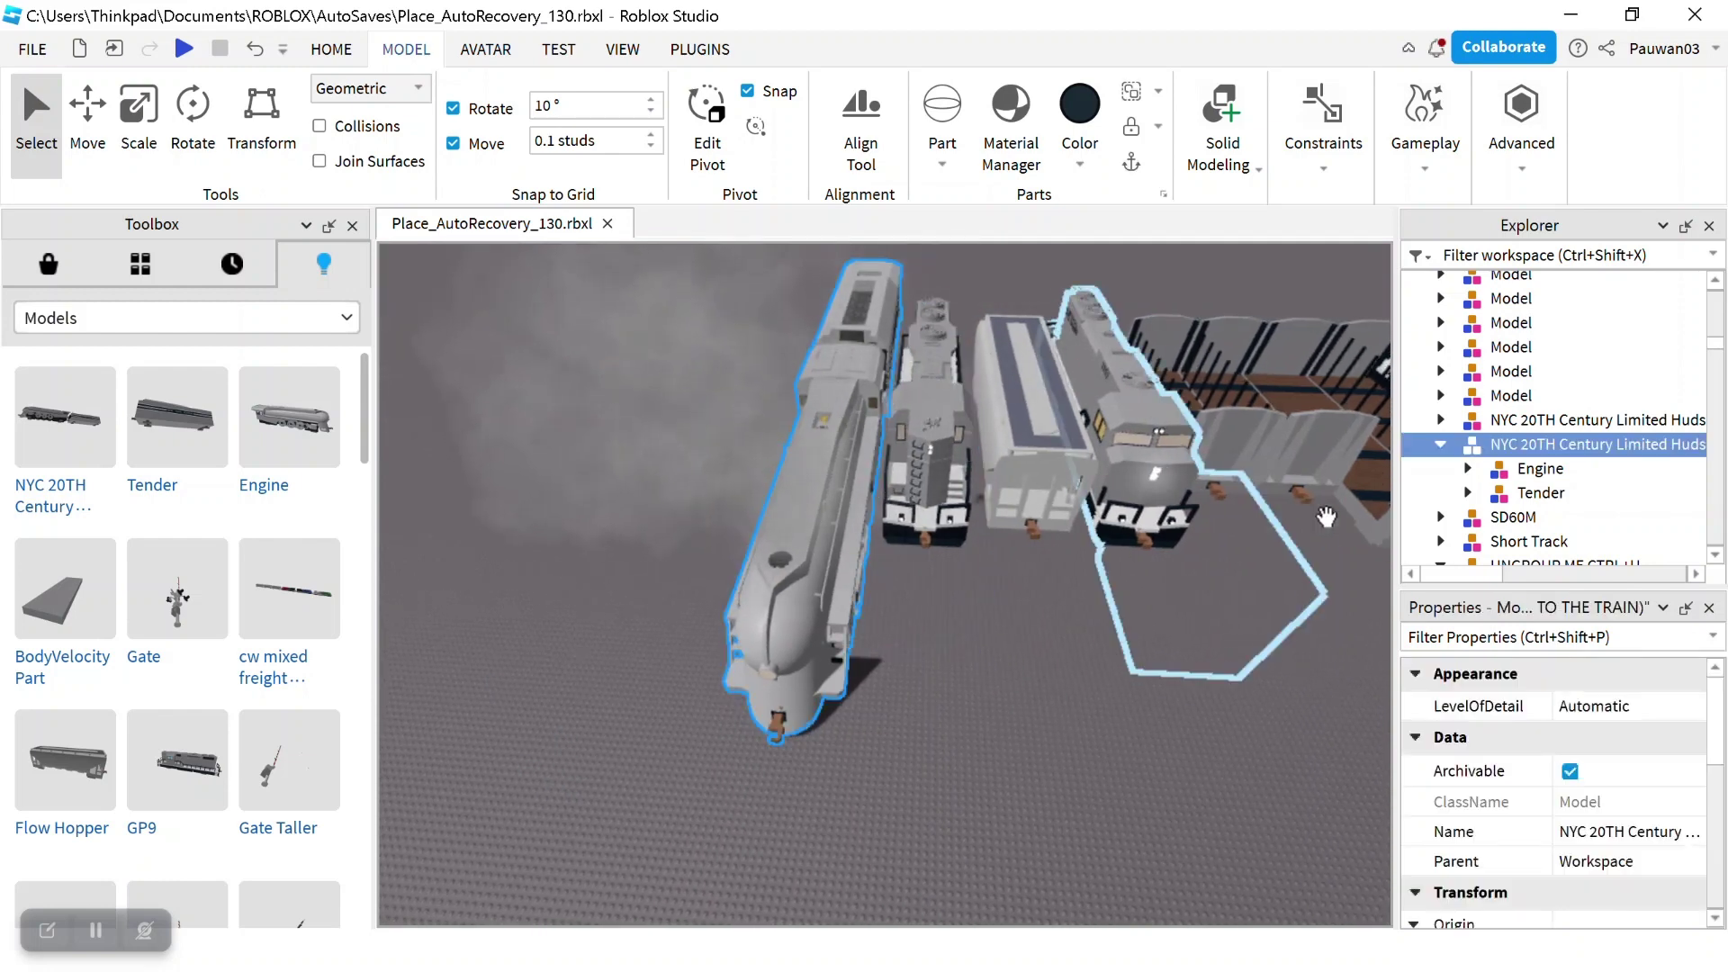
drag(1442, 572, 1616, 565)
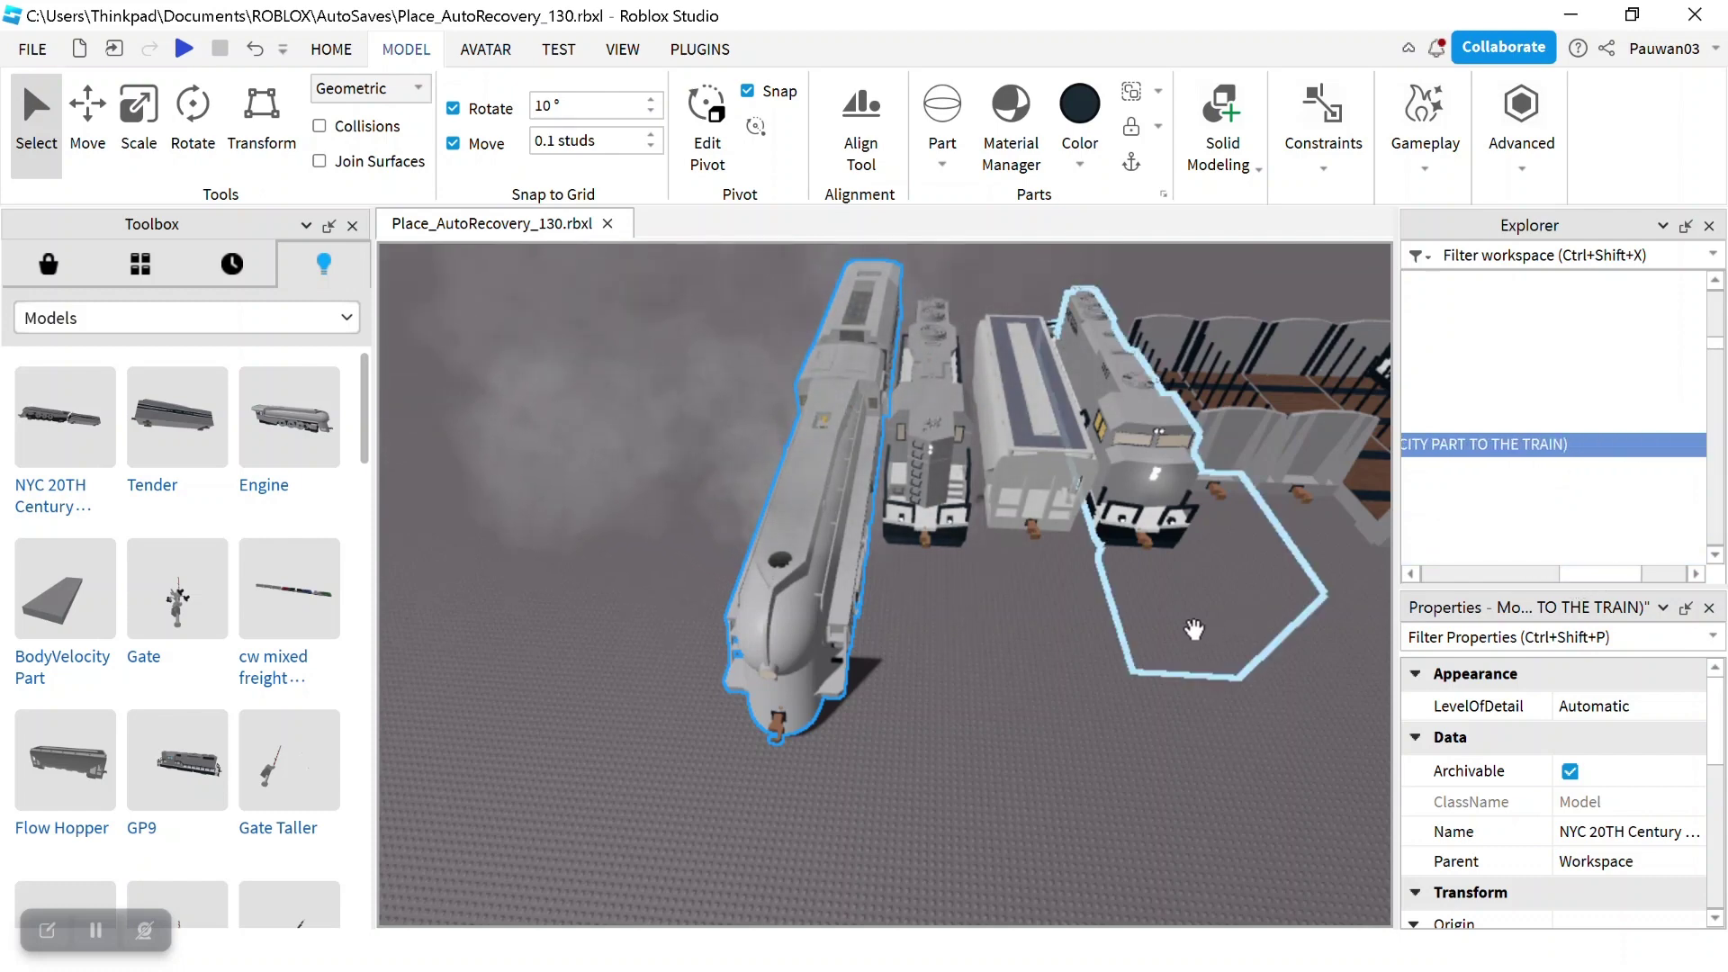
Insert the BodyVelocity Part model and place it on the ground beside the streamlined locomotive
click(977, 583)
click(659, 461)
scroll(659, 461, up, 6)
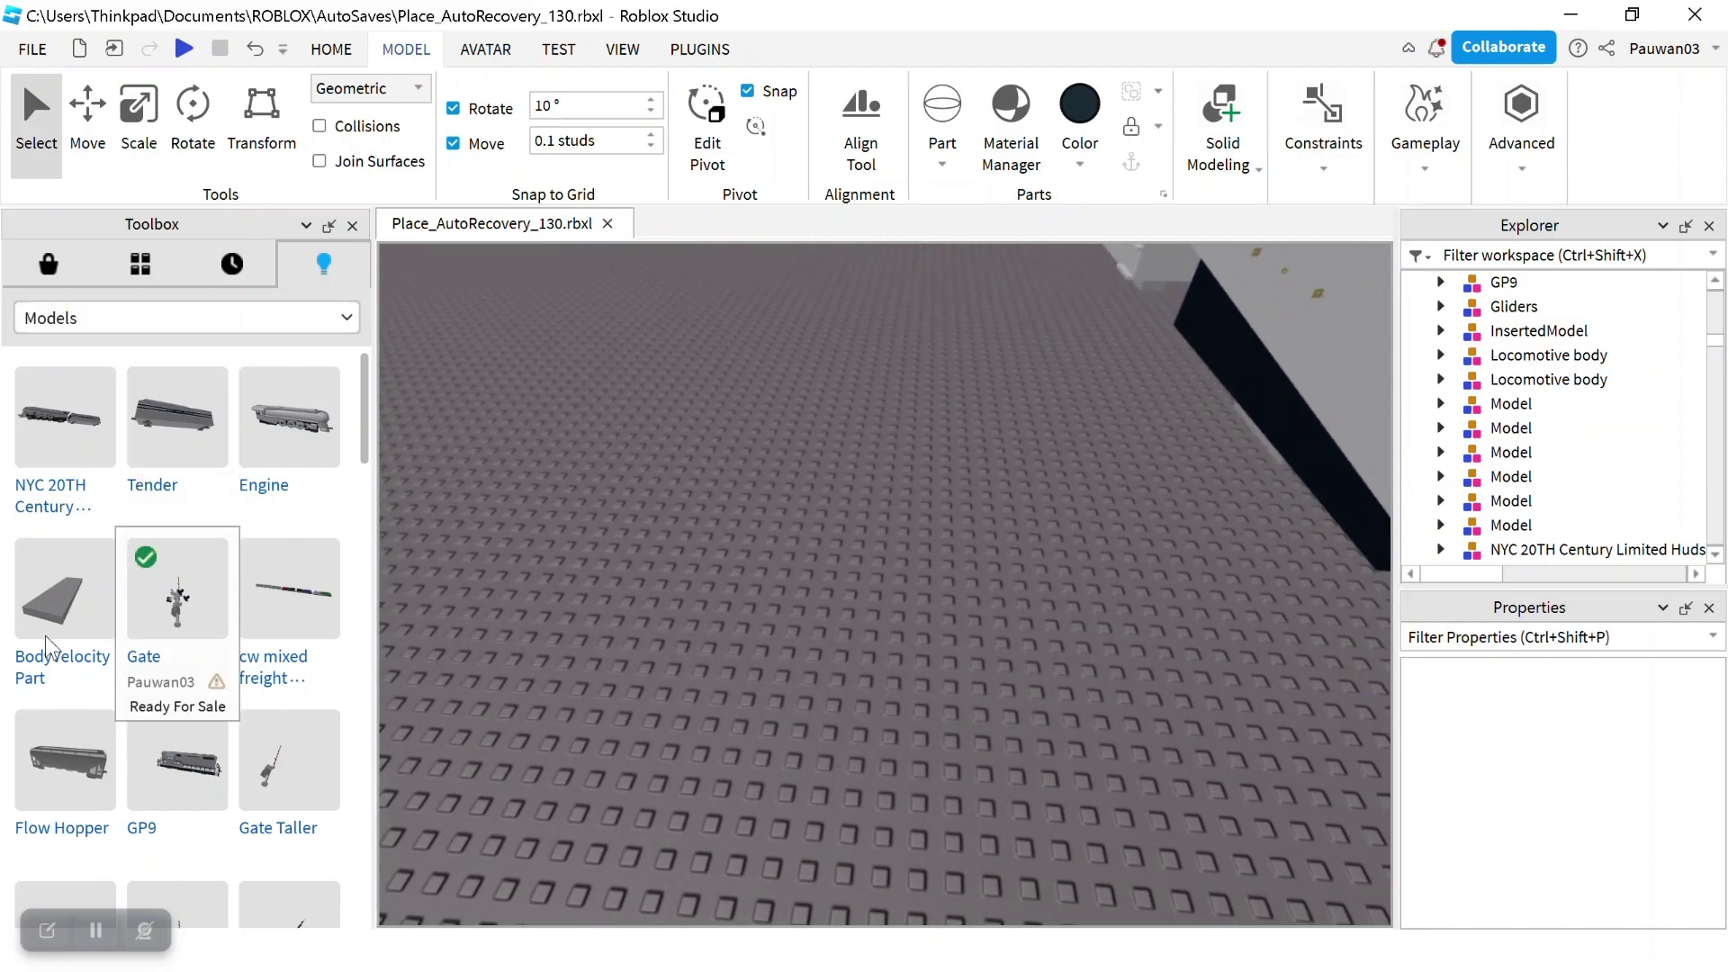
click(45, 636)
scroll(686, 576, up, 1)
drag(938, 578, 966, 525)
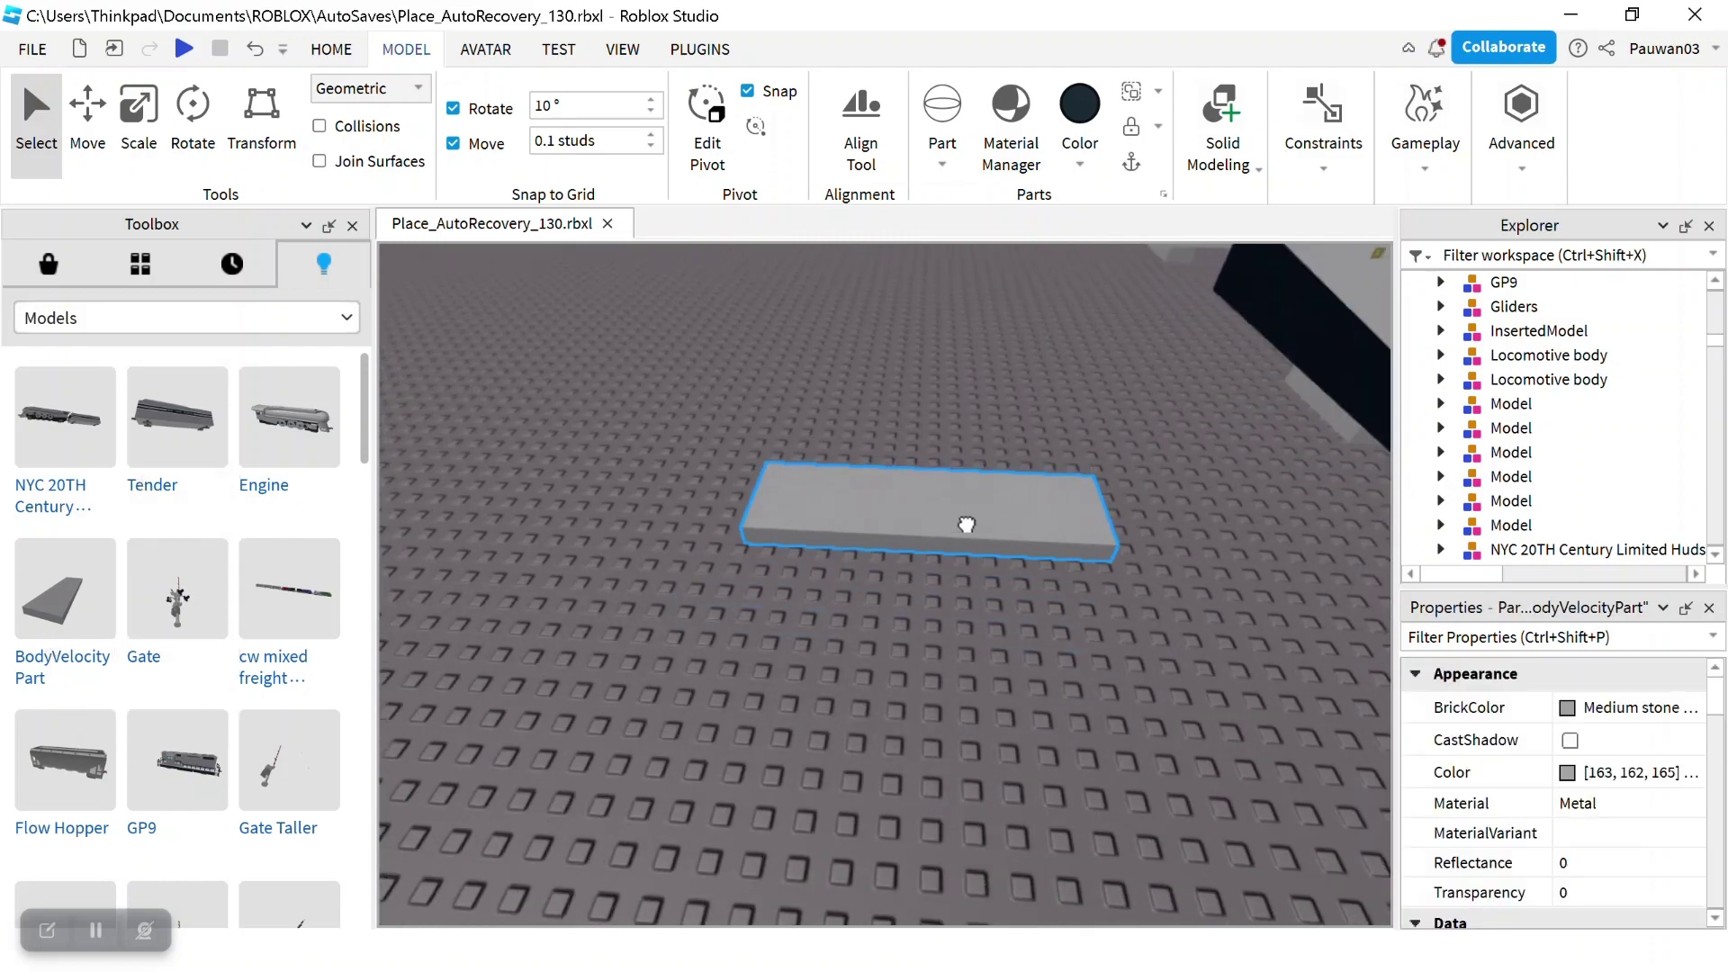
Rename the streamlined train model to NYC 20TH Century Limited Hudson
scroll(966, 524, down, 5)
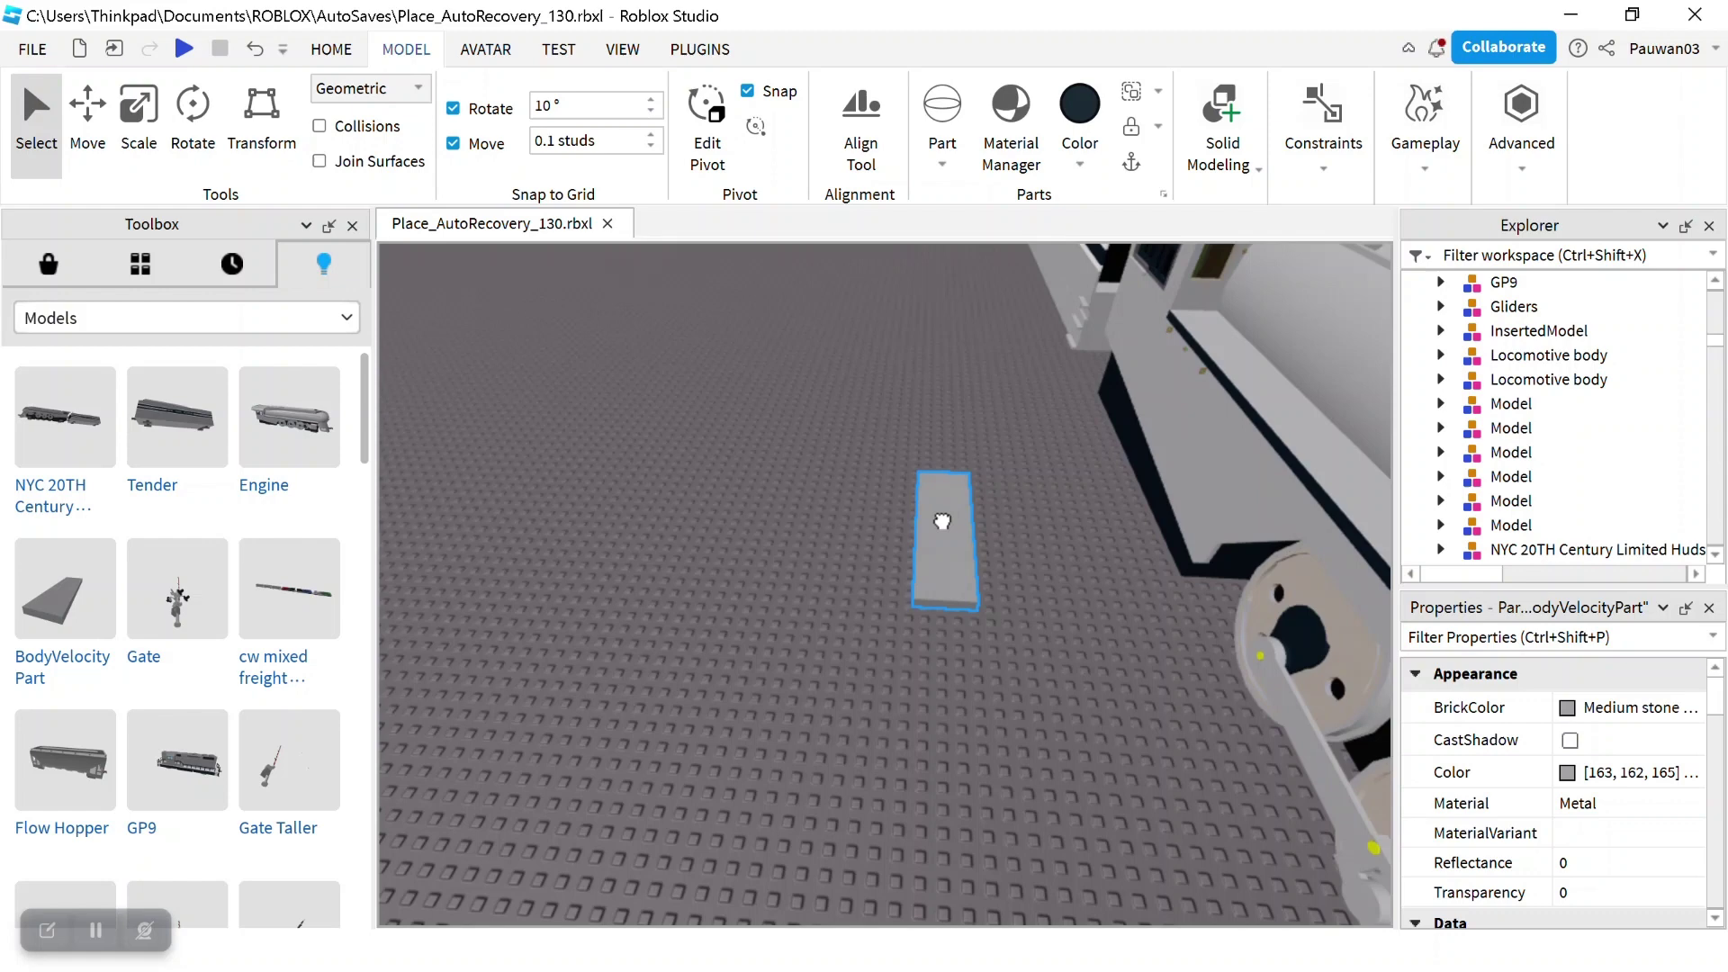
right_drag(975, 487, 970, 489)
click(970, 490)
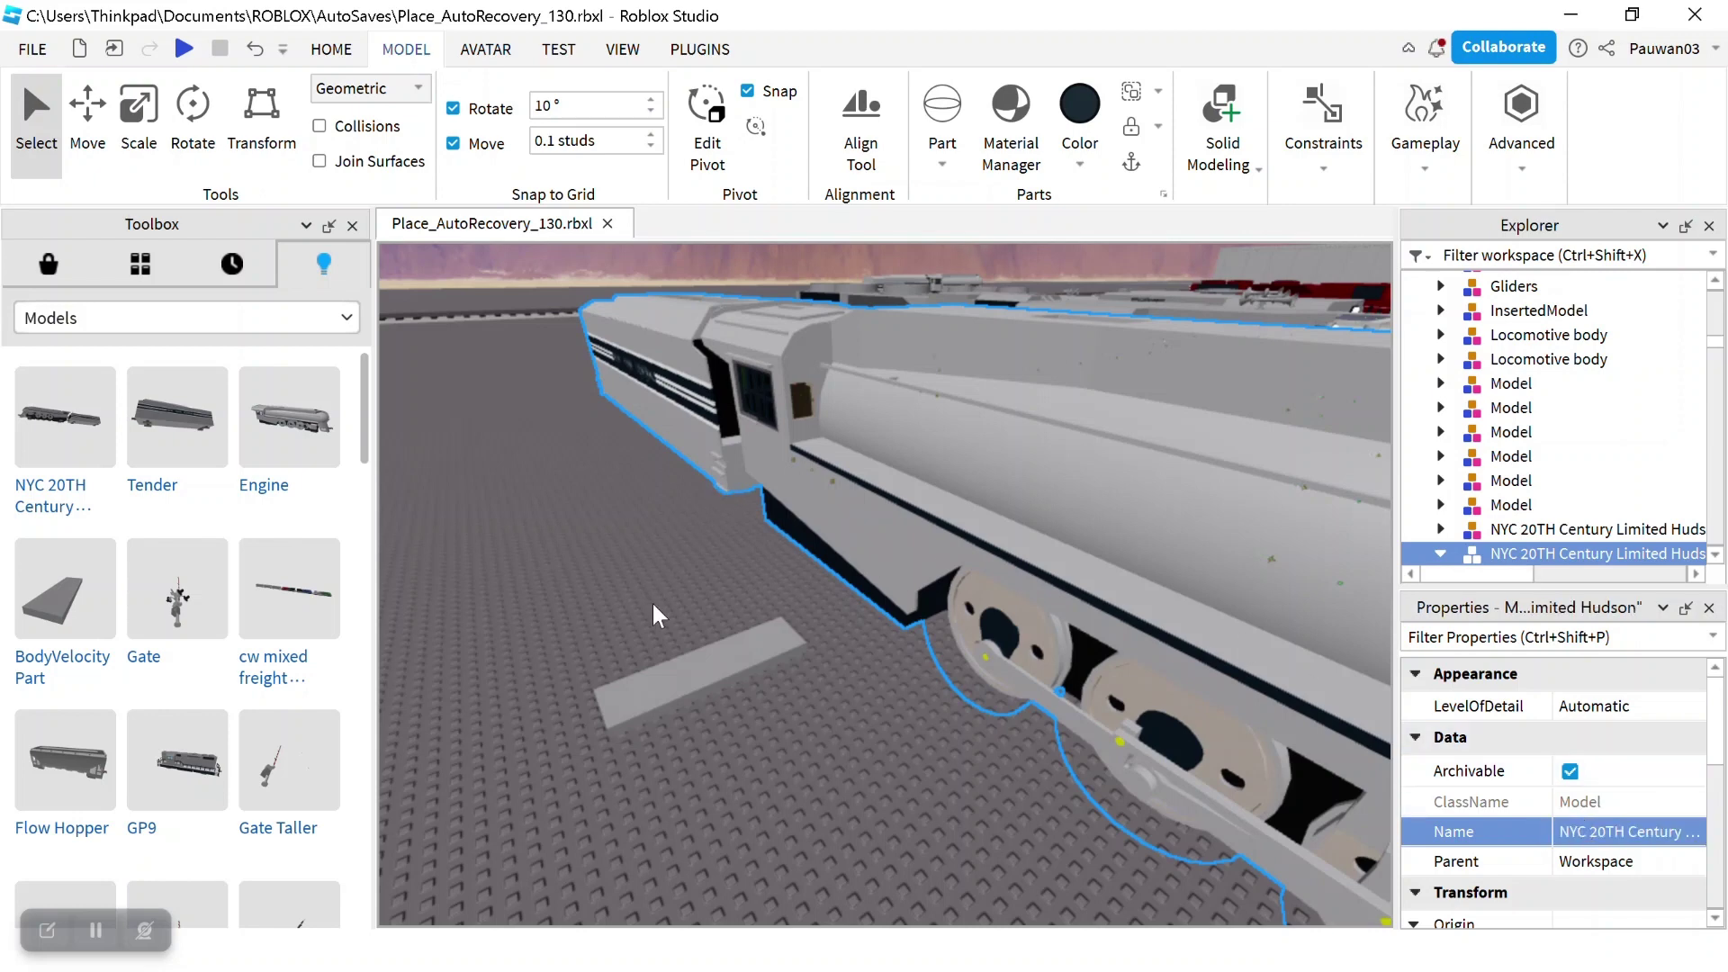
Move the BodyVelocityPart from the ground into the lower body of the locomotive beneath the cab
click(744, 646)
key(a)
key(w)
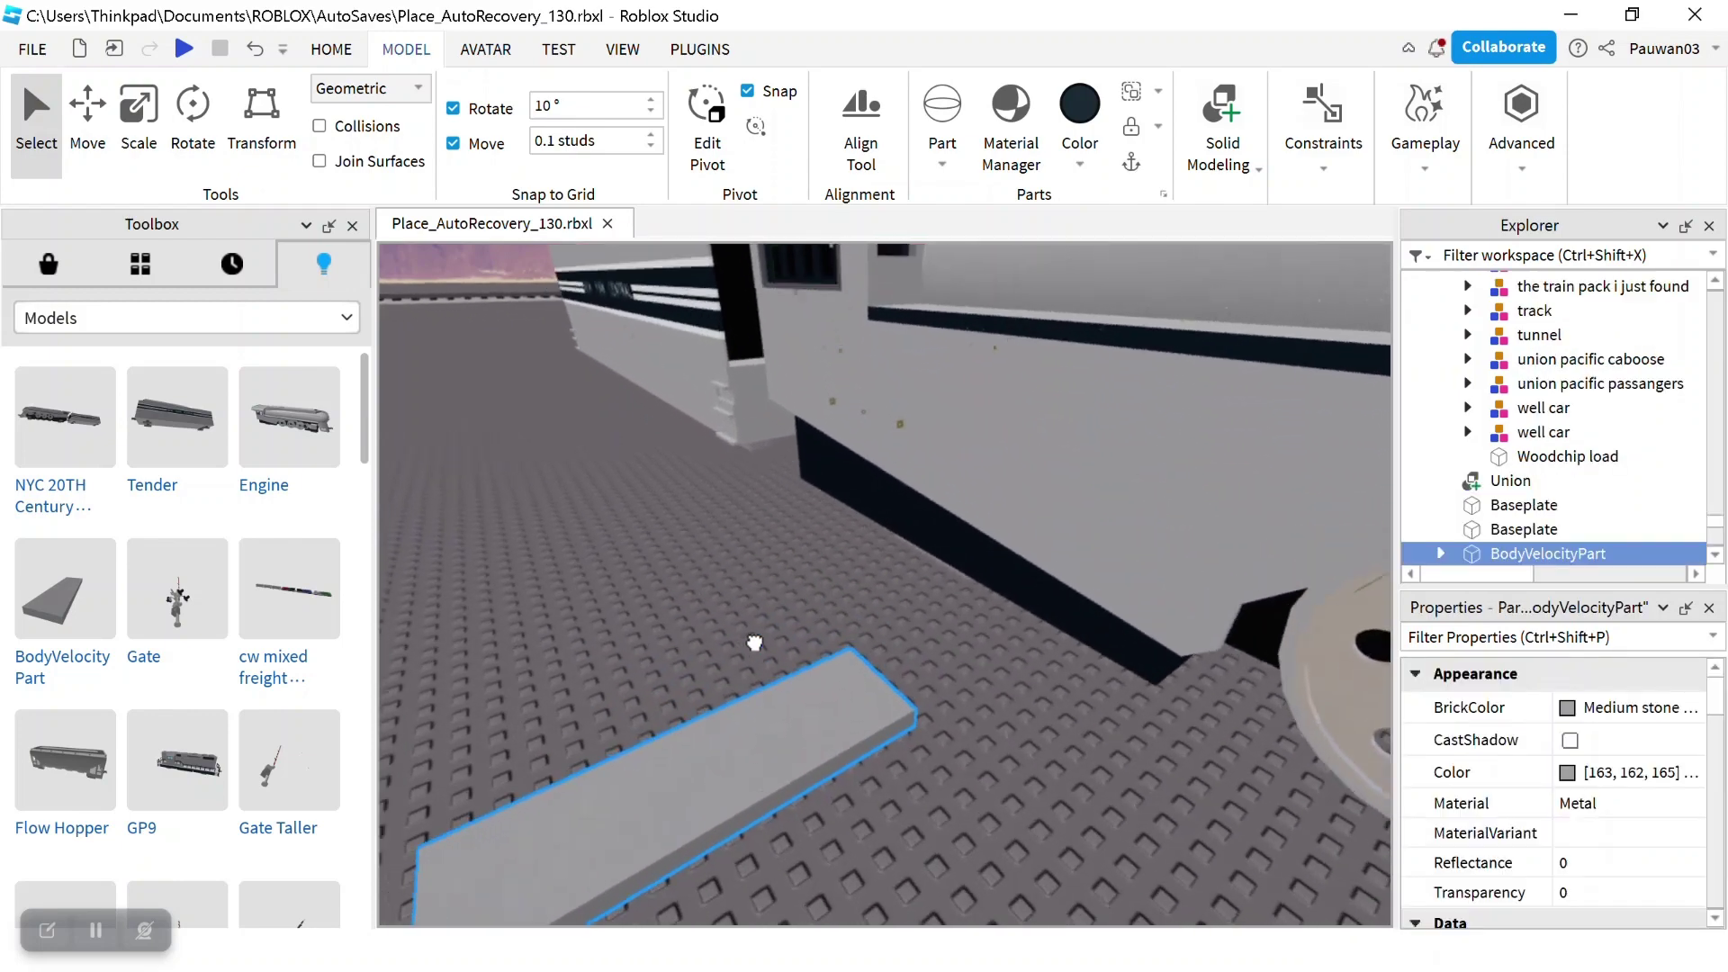
right_drag(754, 642, 755, 643)
drag(755, 643, 1309, 498)
right_drag(954, 406, 934, 409)
key(s)
click(87, 112)
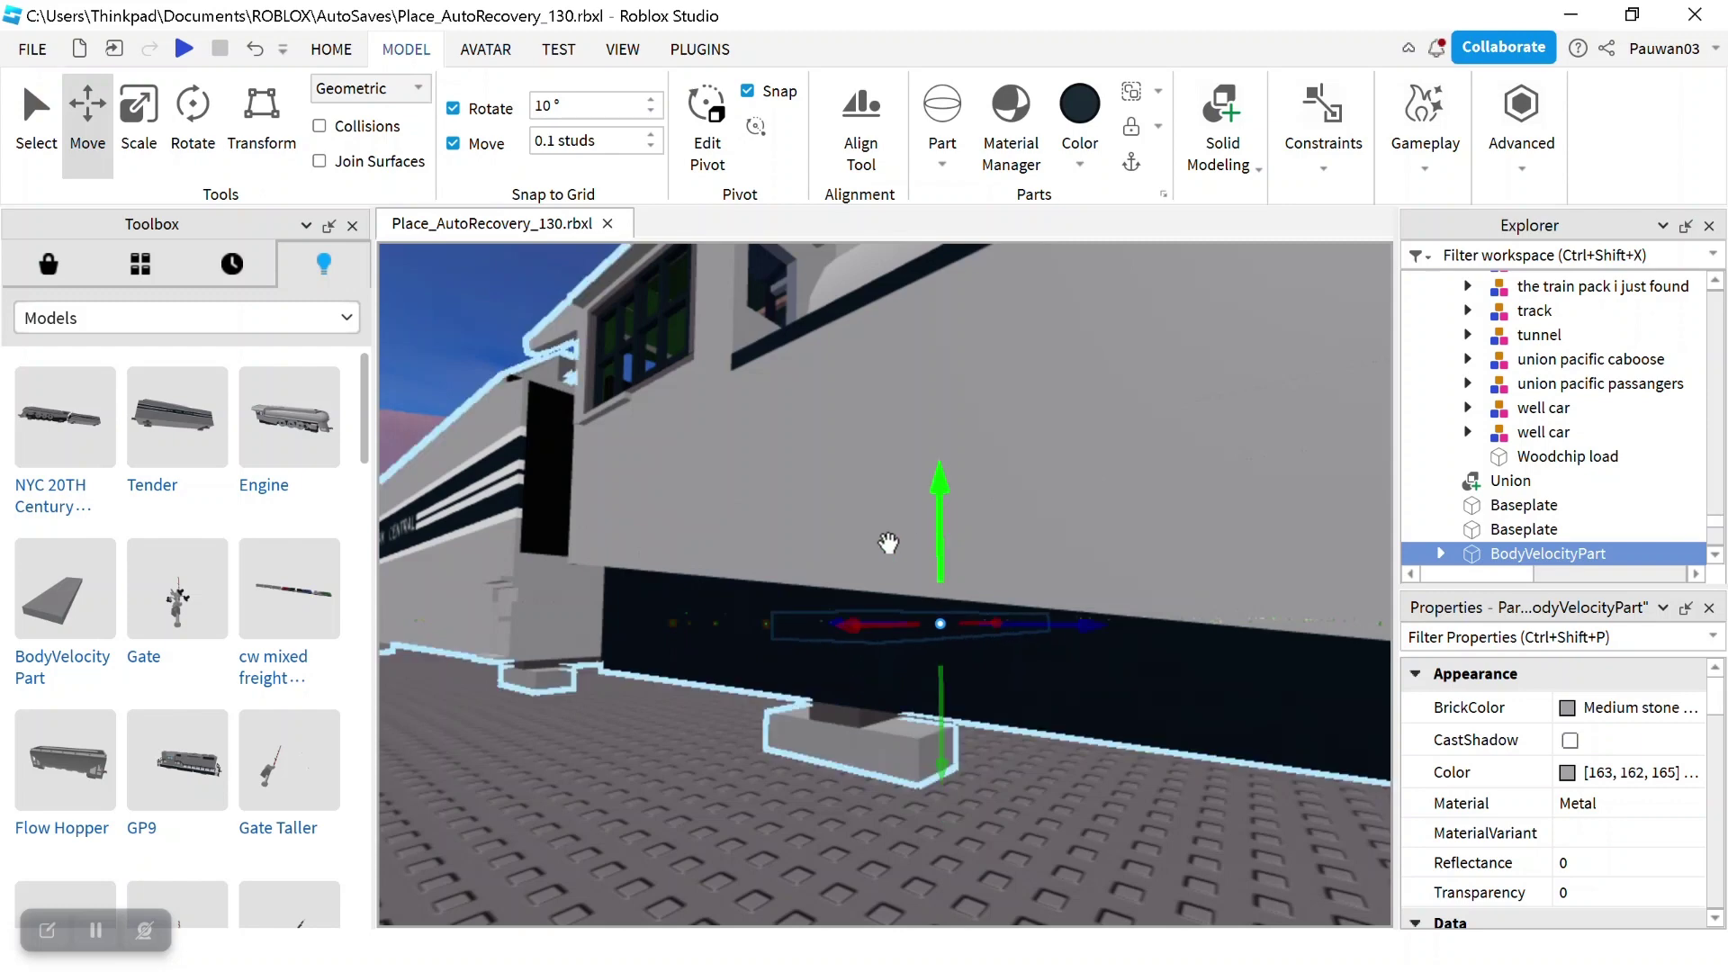
Inspect the part's placement in the locomotive and examine the driving wheels, cylinders and front coupler
right_drag(889, 543, 943, 519)
scroll(942, 519, down, 3)
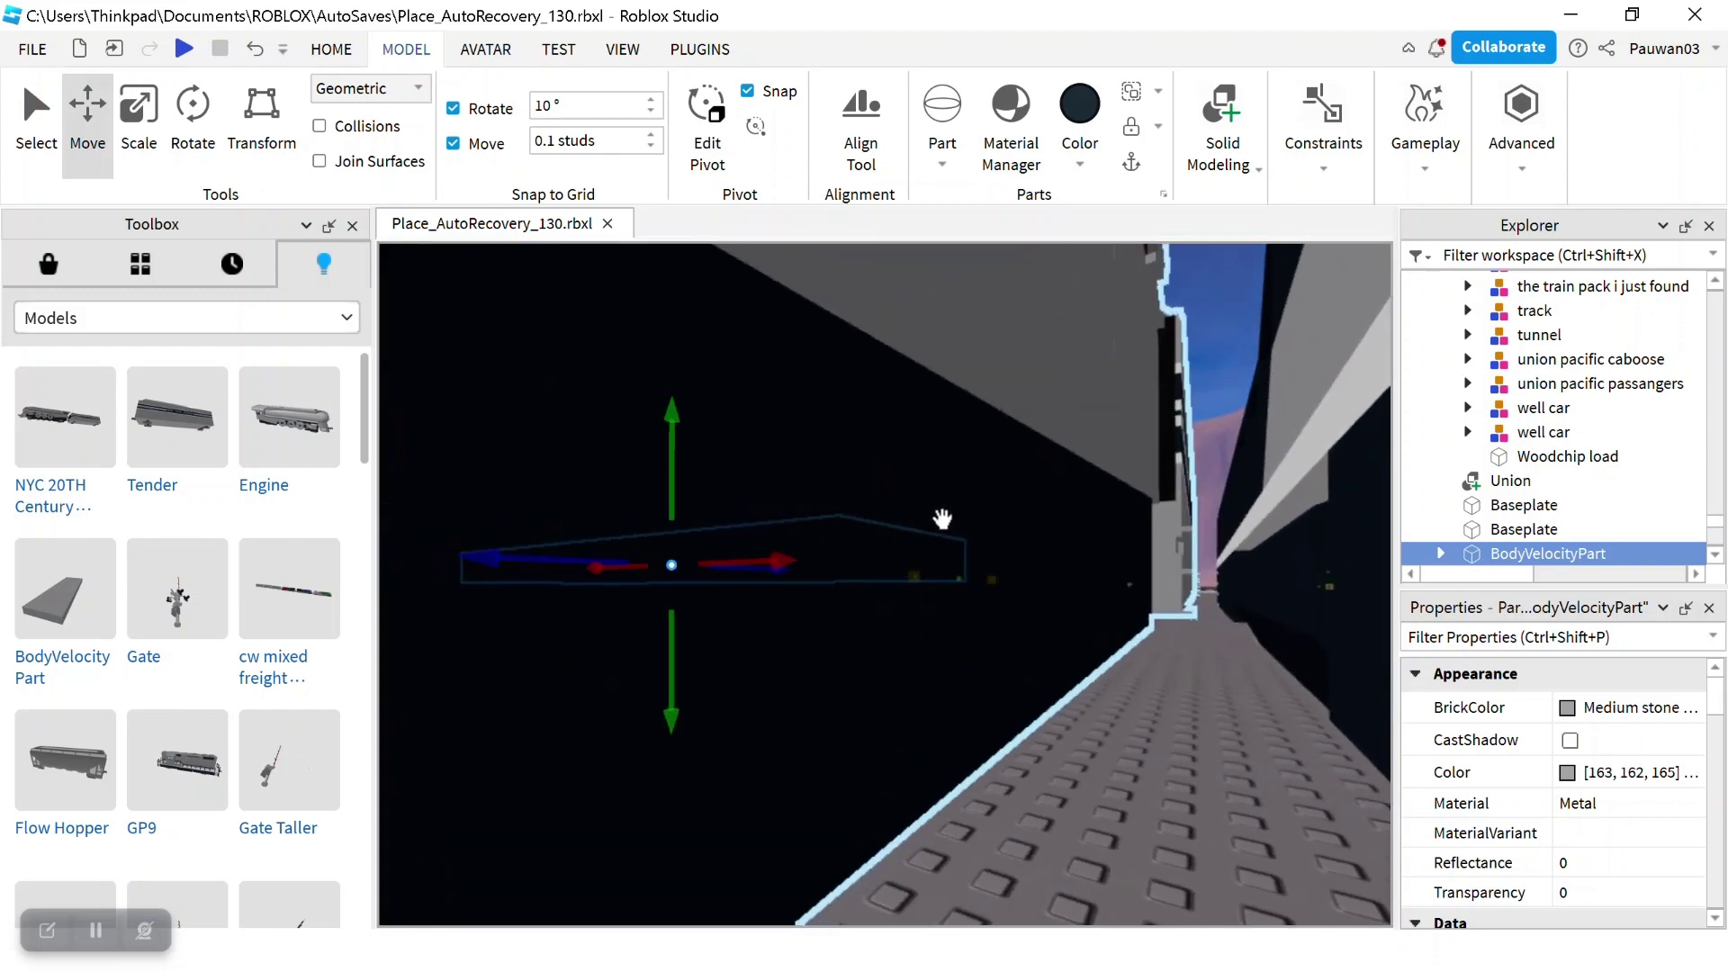
scroll(942, 520, down, 5)
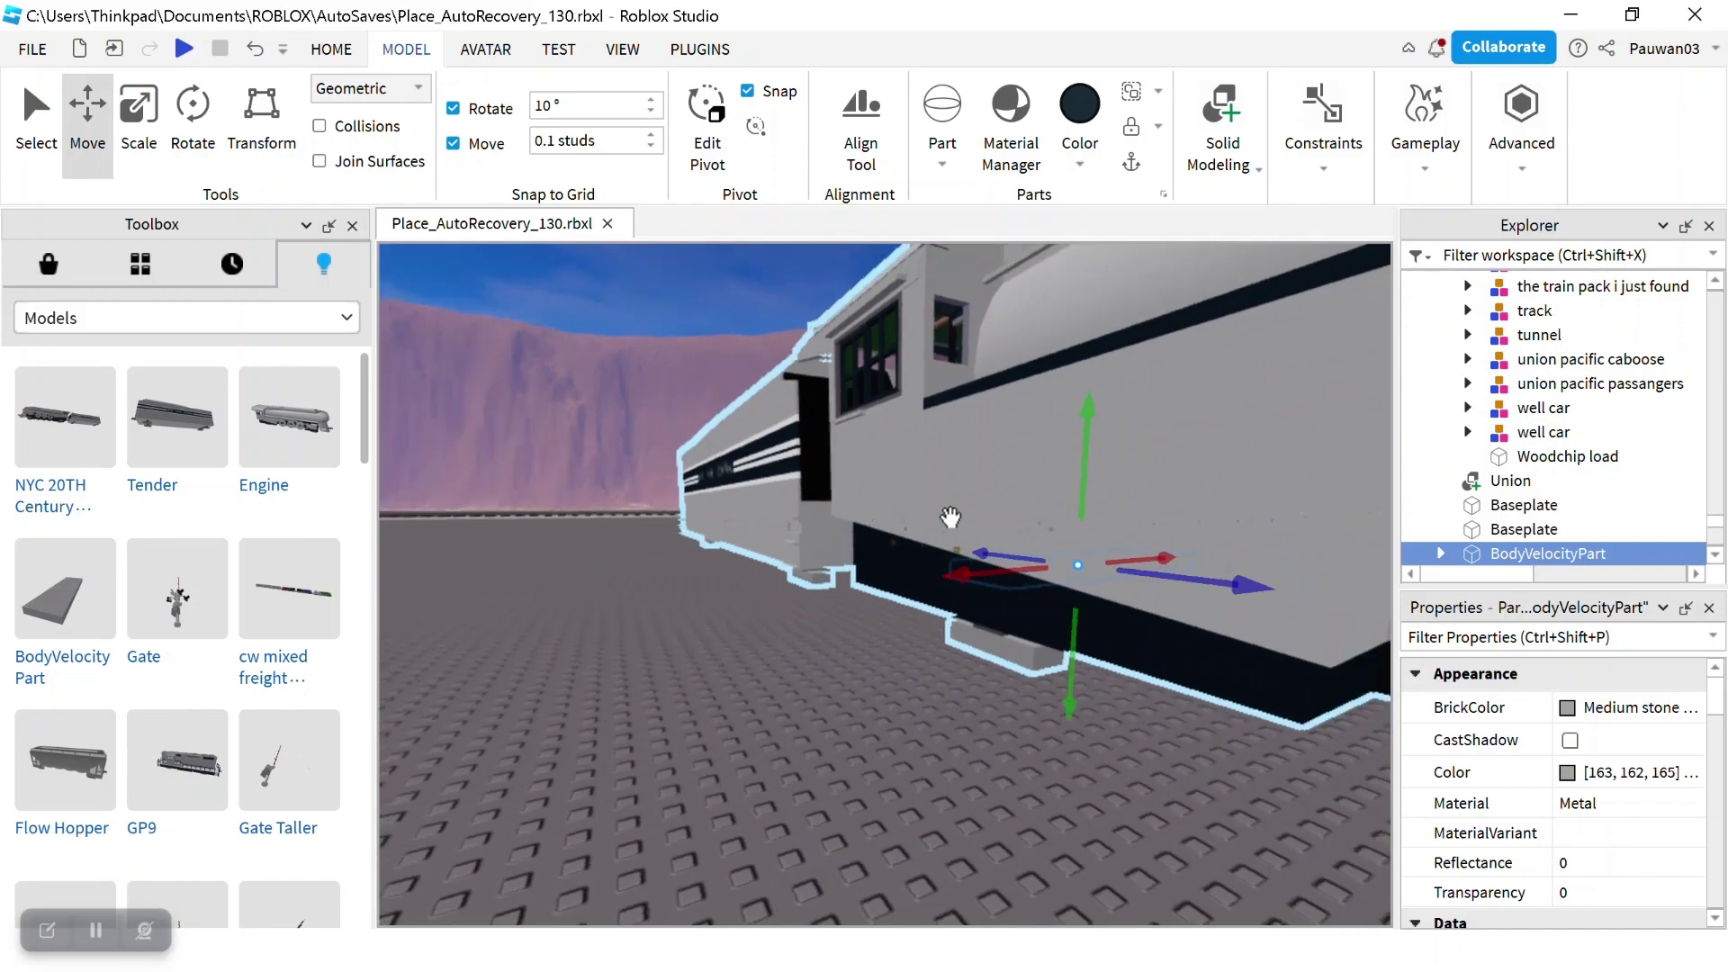
right_drag(951, 516, 943, 519)
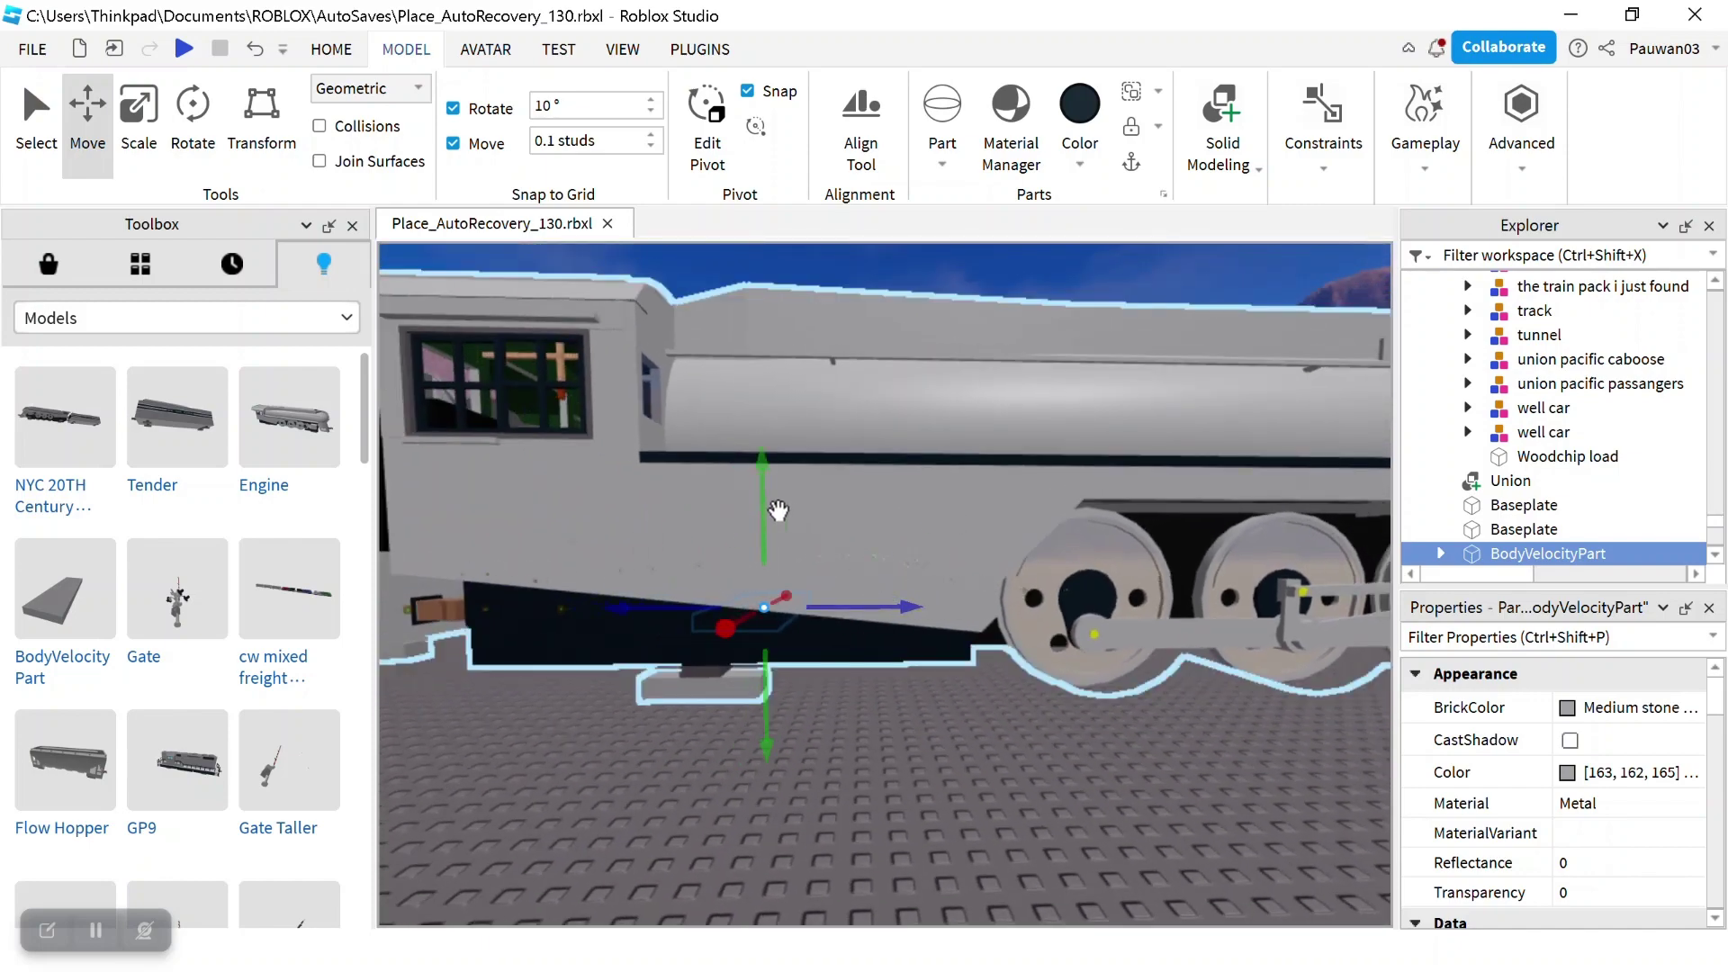
key(d)
key(w)
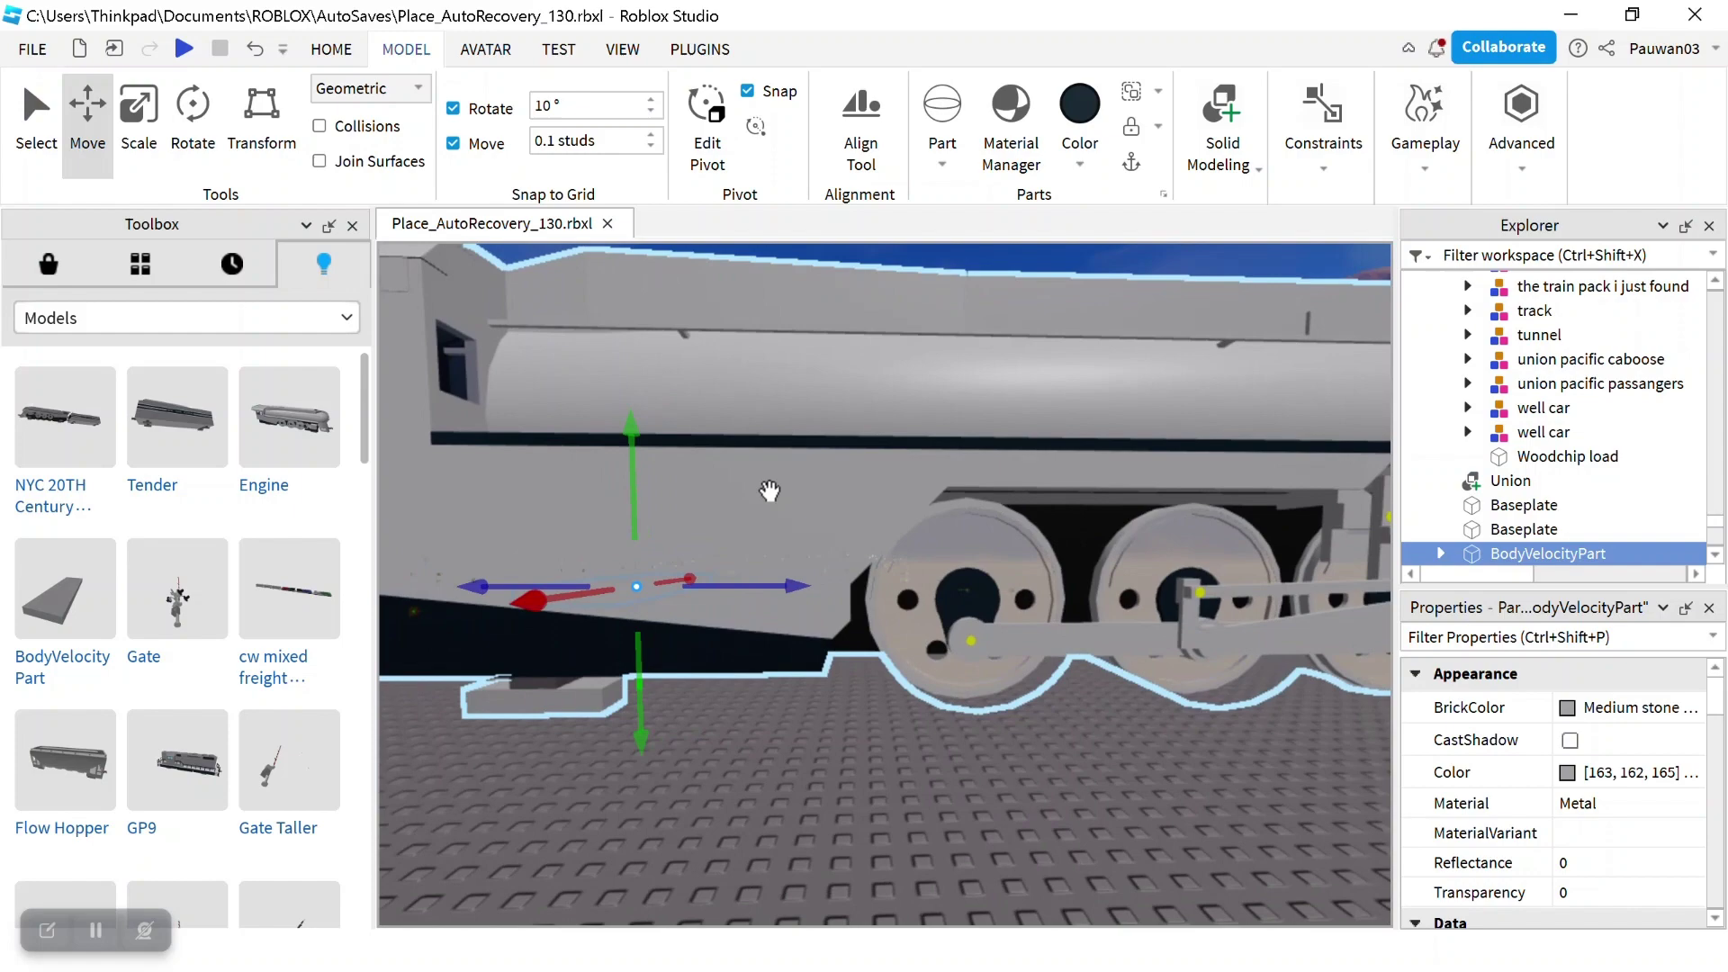
key(d)
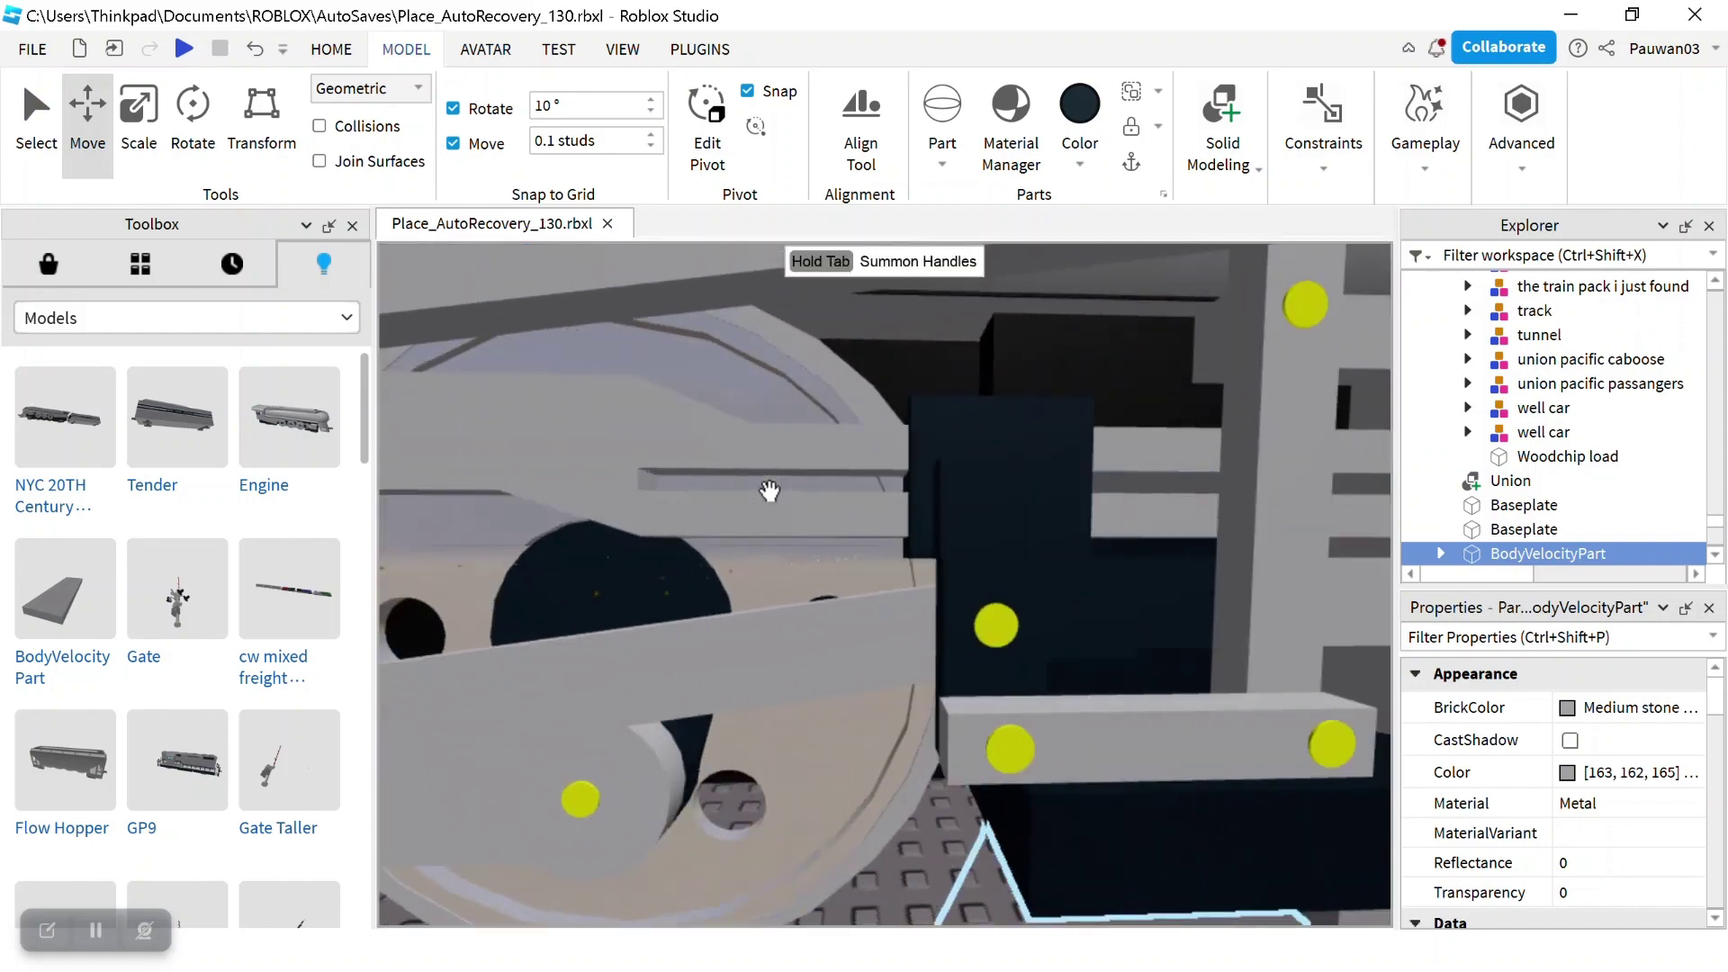
key(d)
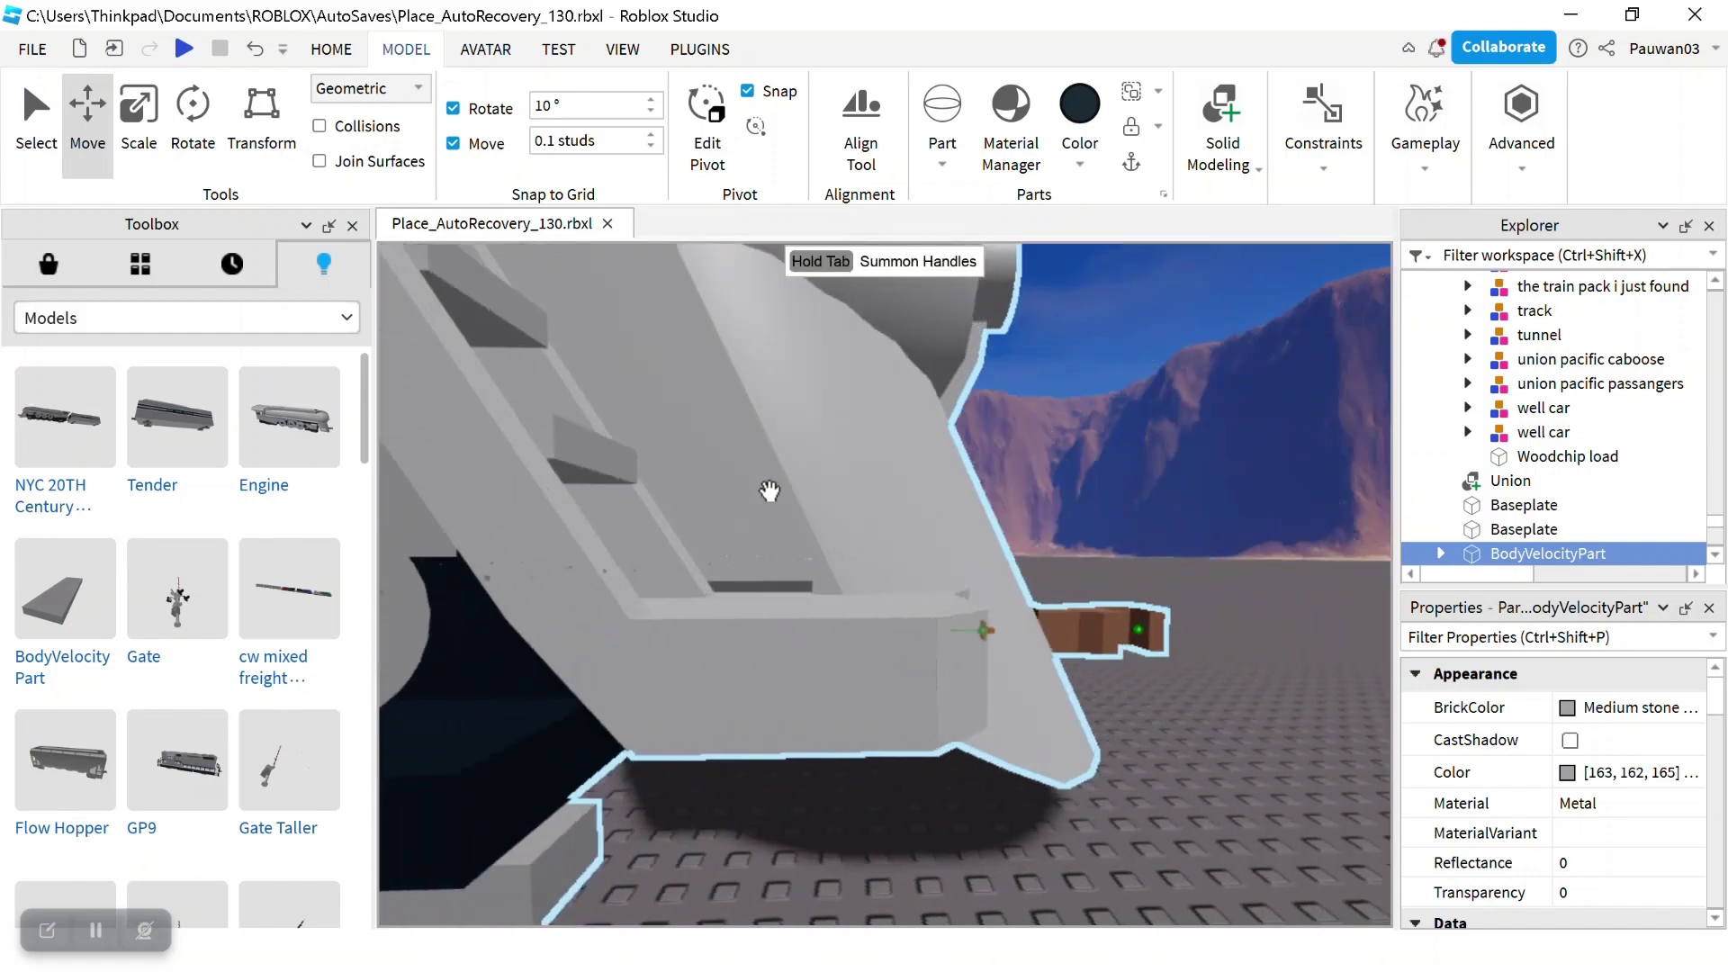
right_drag(770, 491, 743, 449)
scroll(770, 491, down, 8)
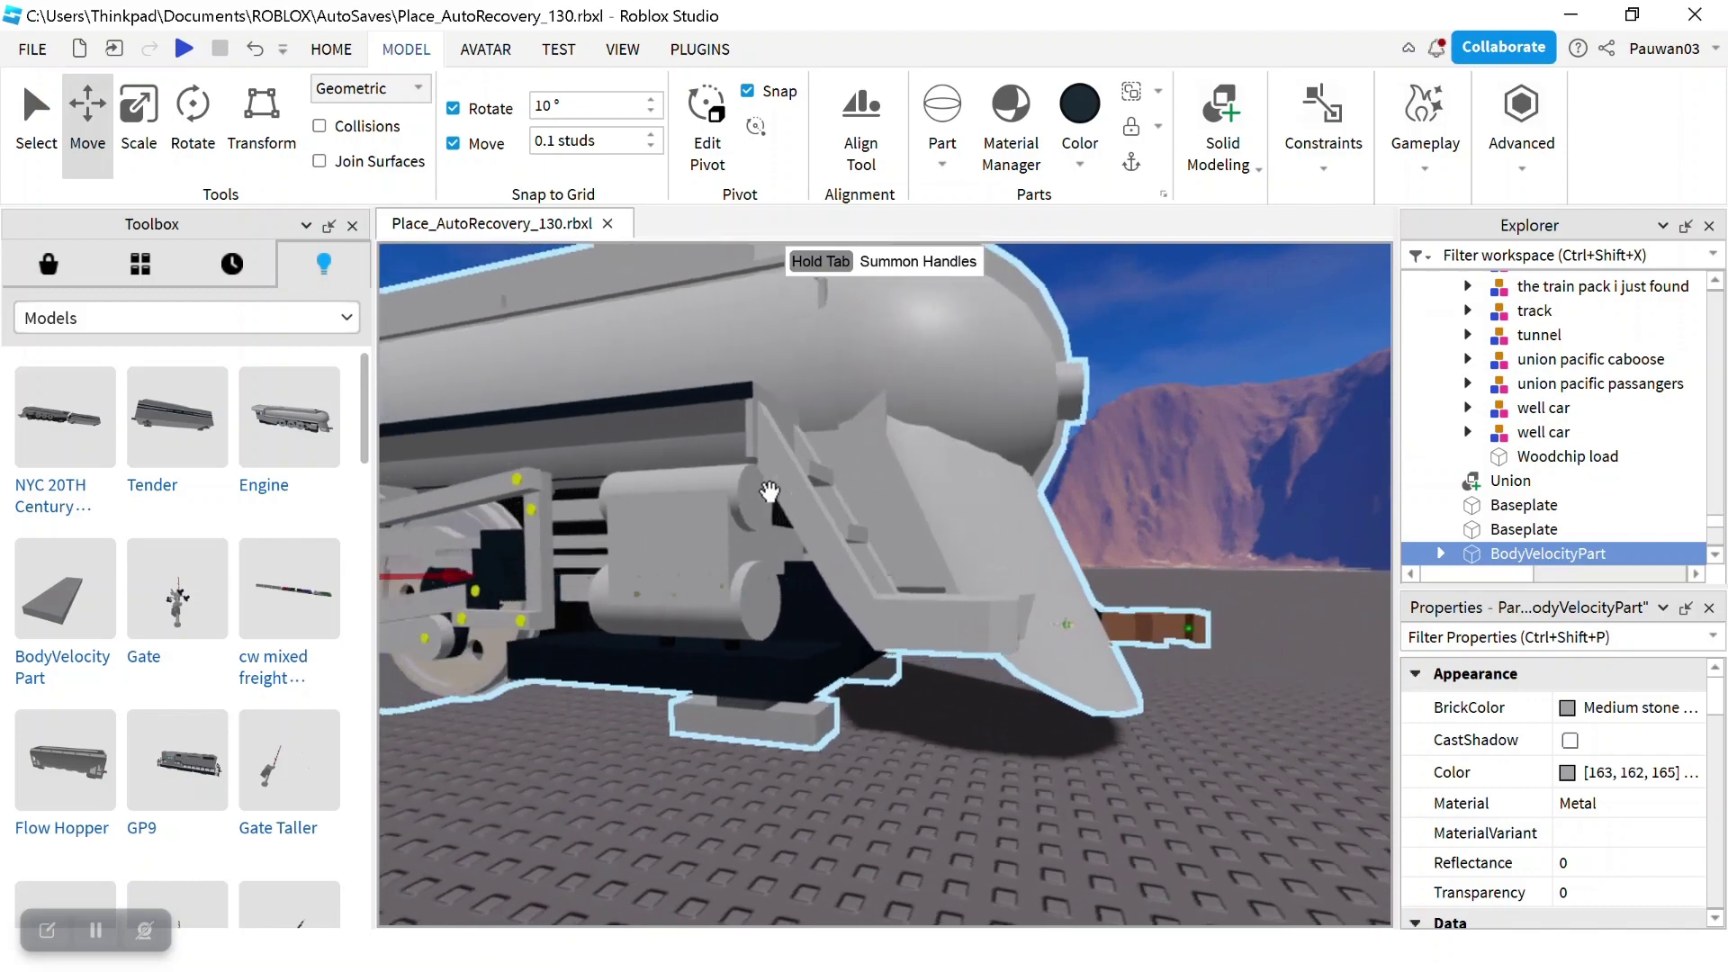
key(a)
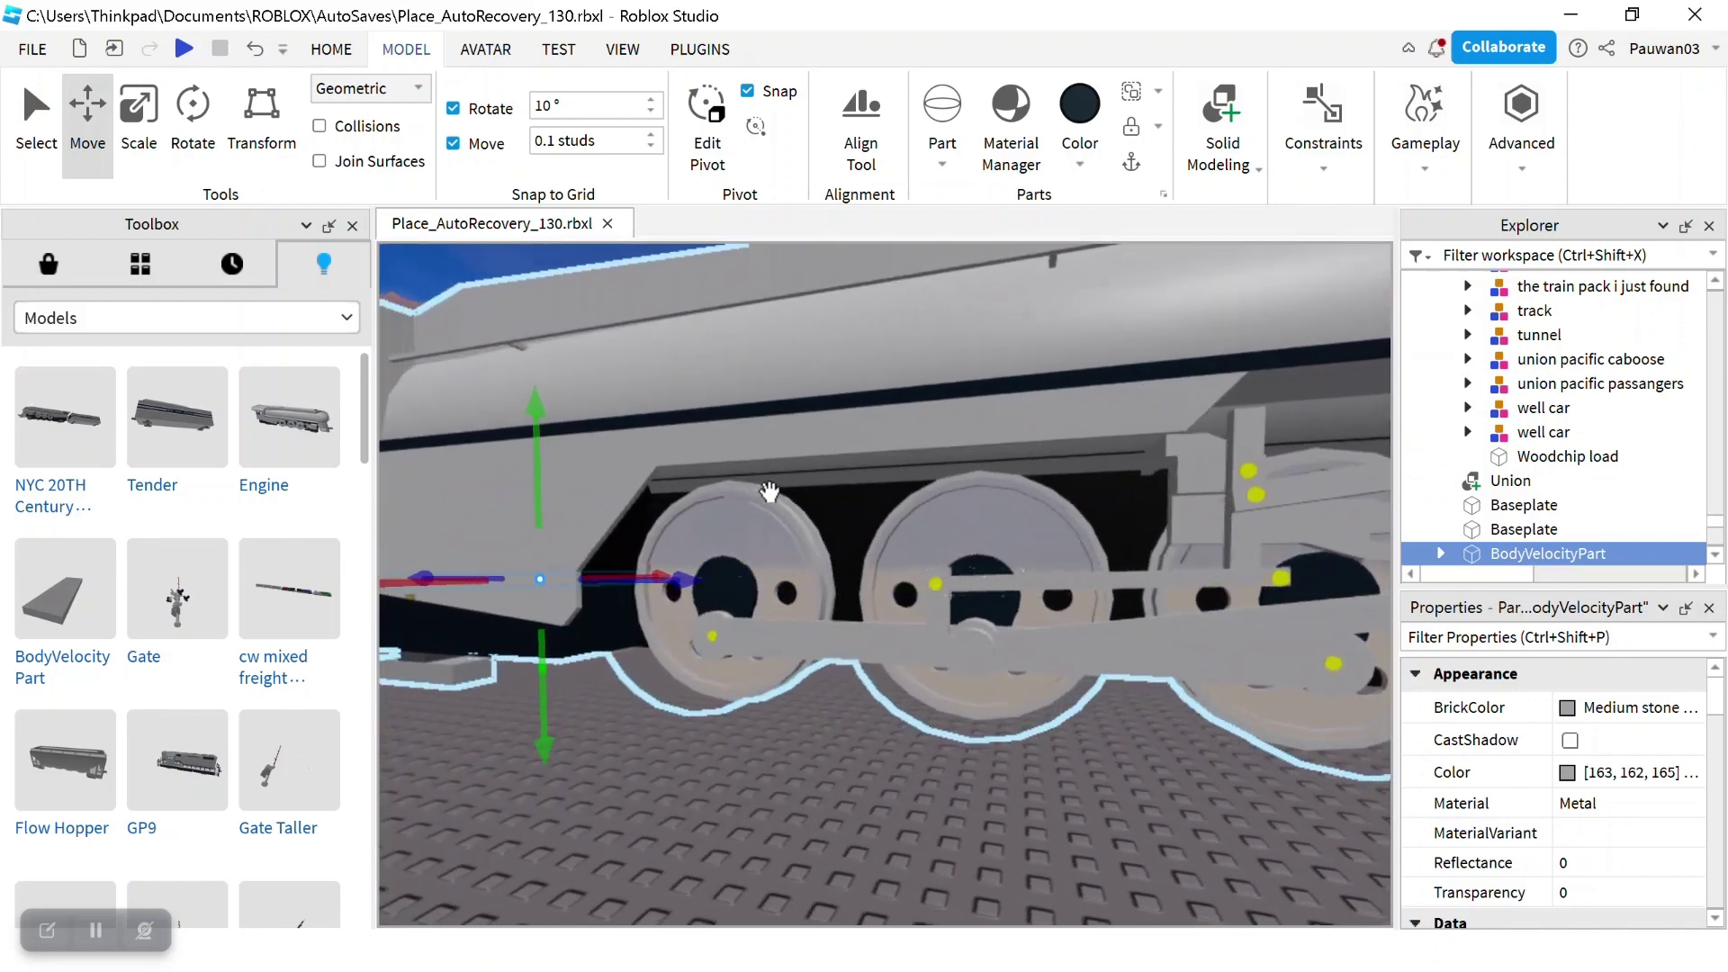
key(a)
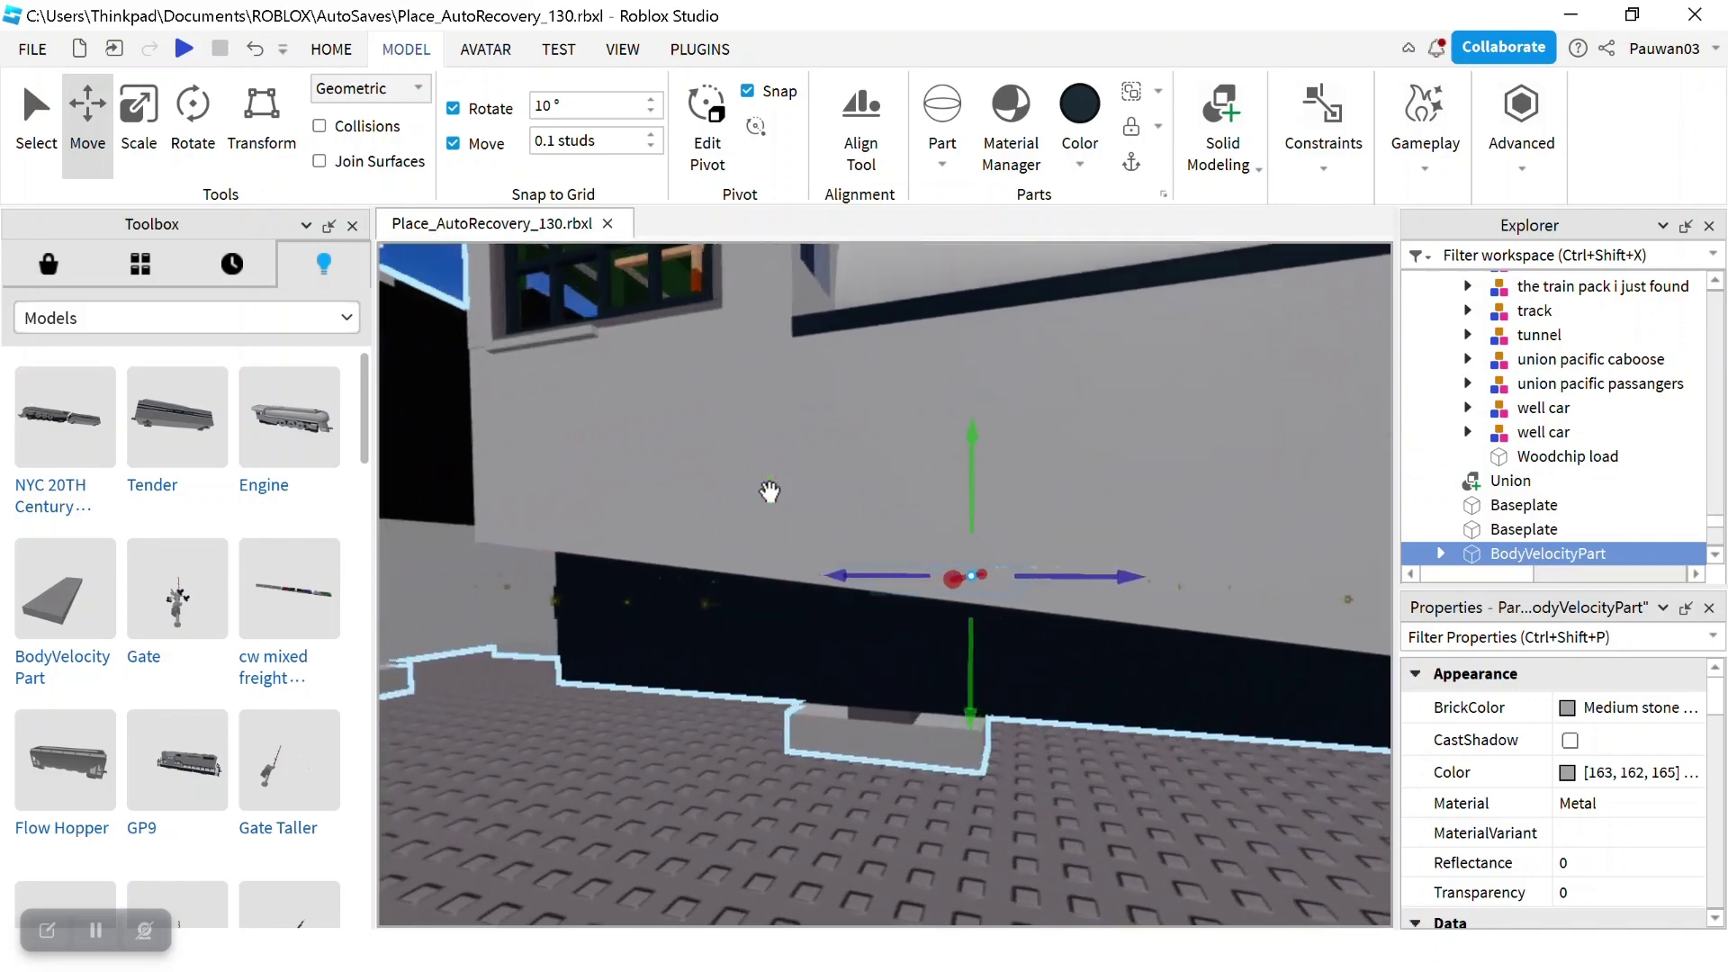
Examine the coupling between the locomotive and its tender, and the tender's side
key(a)
key(w)
key(d)
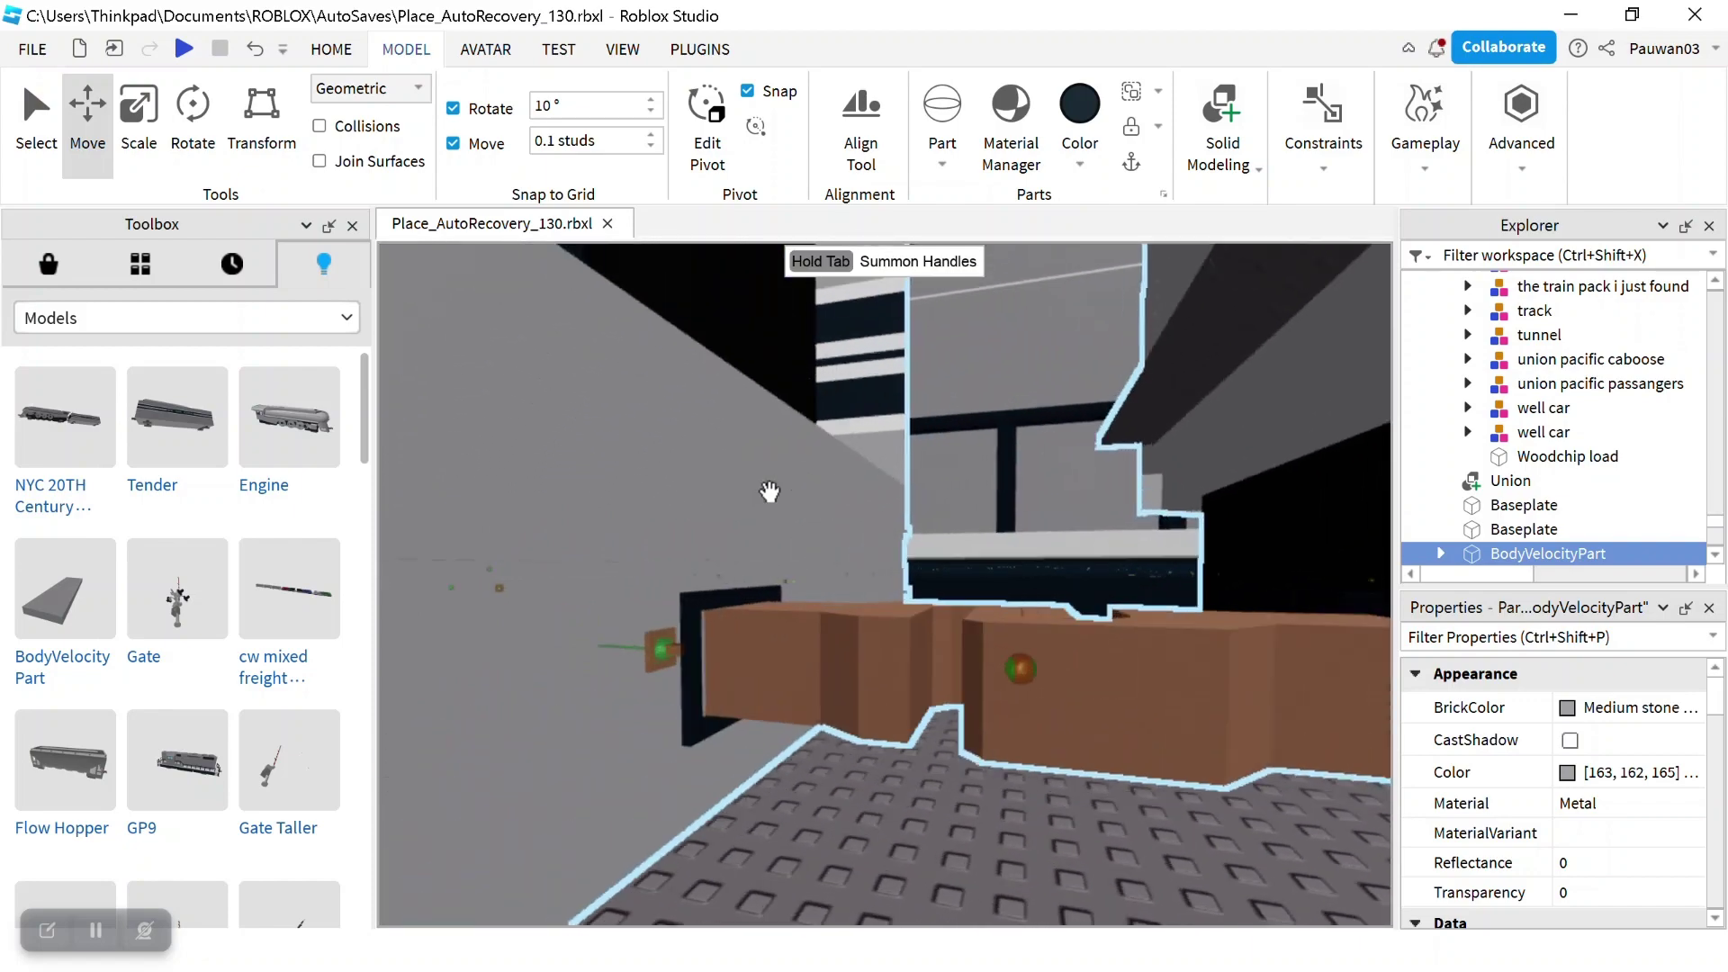
key(w)
mouse_move(804, 497)
right_down()
mouse_move(806, 531)
mouse_move(804, 500)
right_up()
key(s)
key(a)
key(s)
key(a)
key(a)
key(w)
key(s)
key(d)
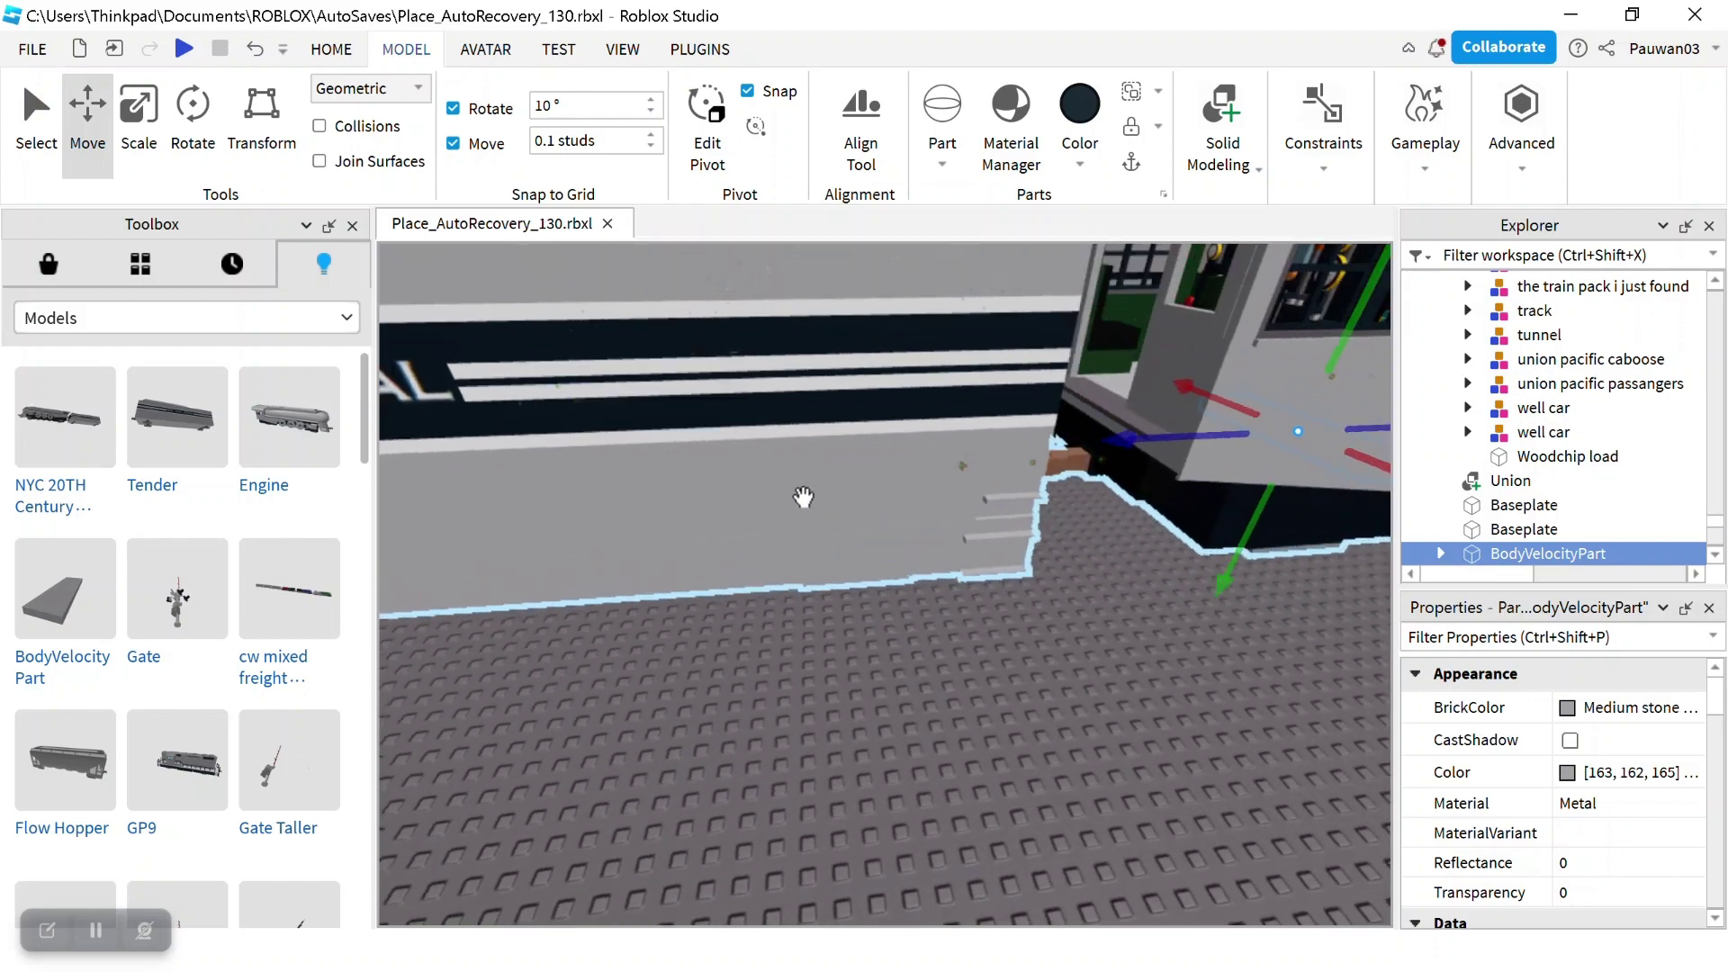
key(d)
key(w)
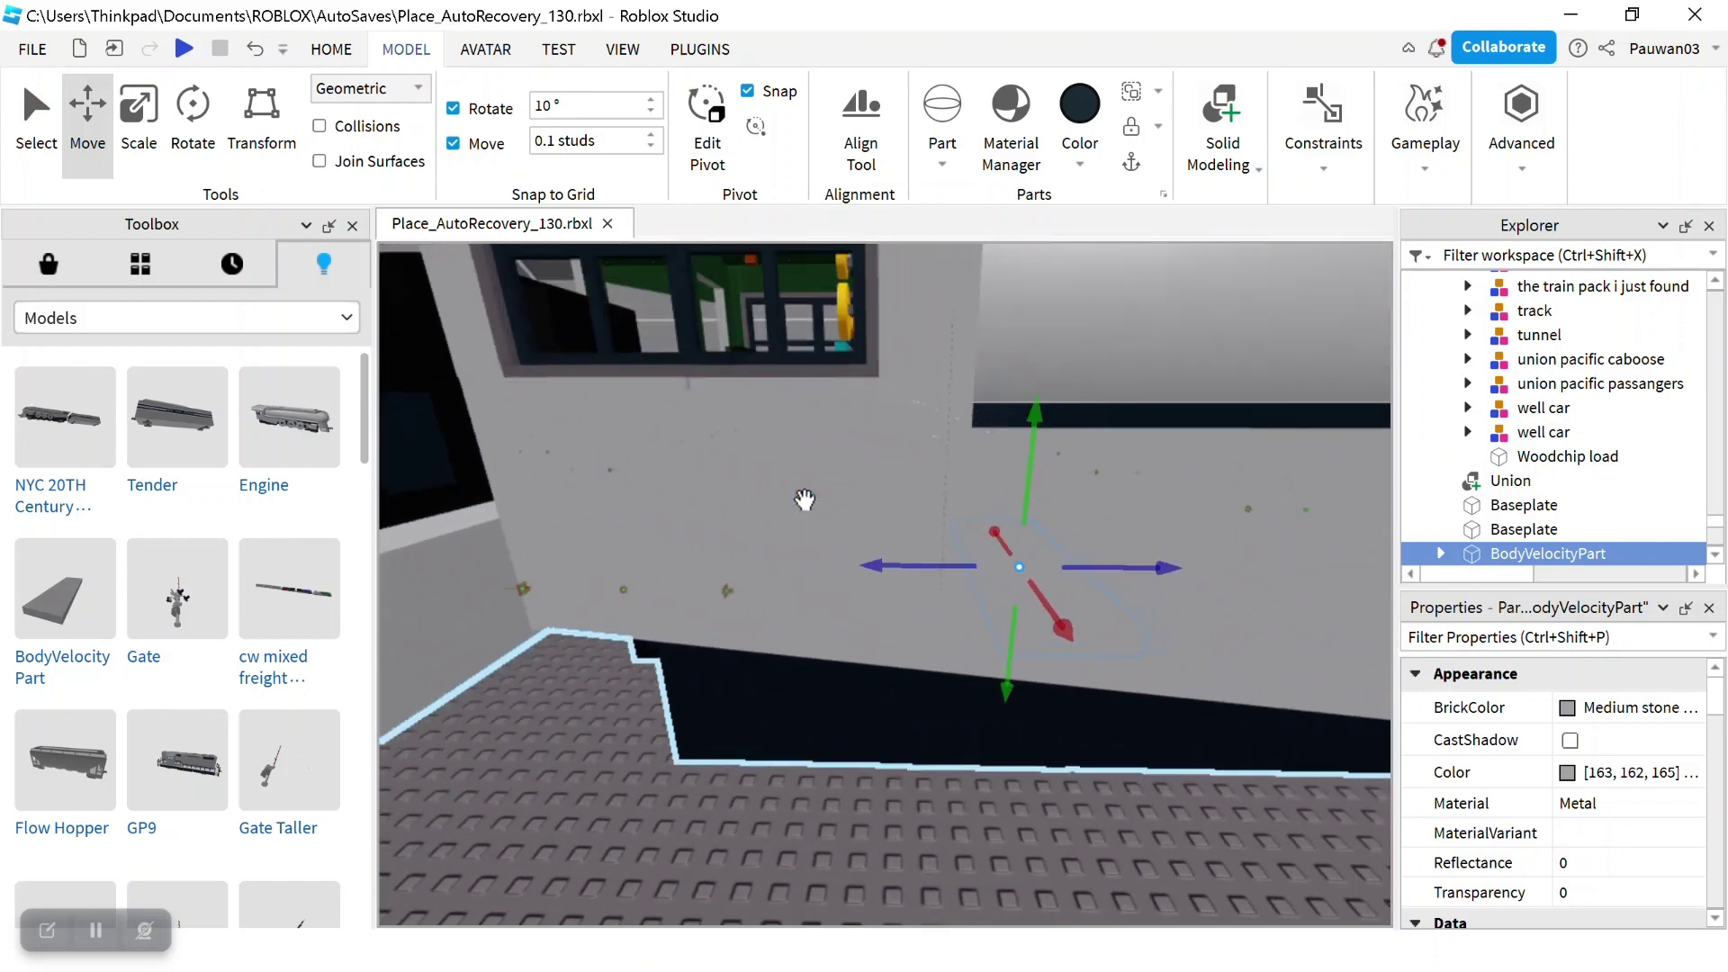
Survey the railway track, the road crossing and the objects around it, and return to the parked trains
right_drag(1172, 457, 1137, 466)
key(w)
key(w)
key(e)
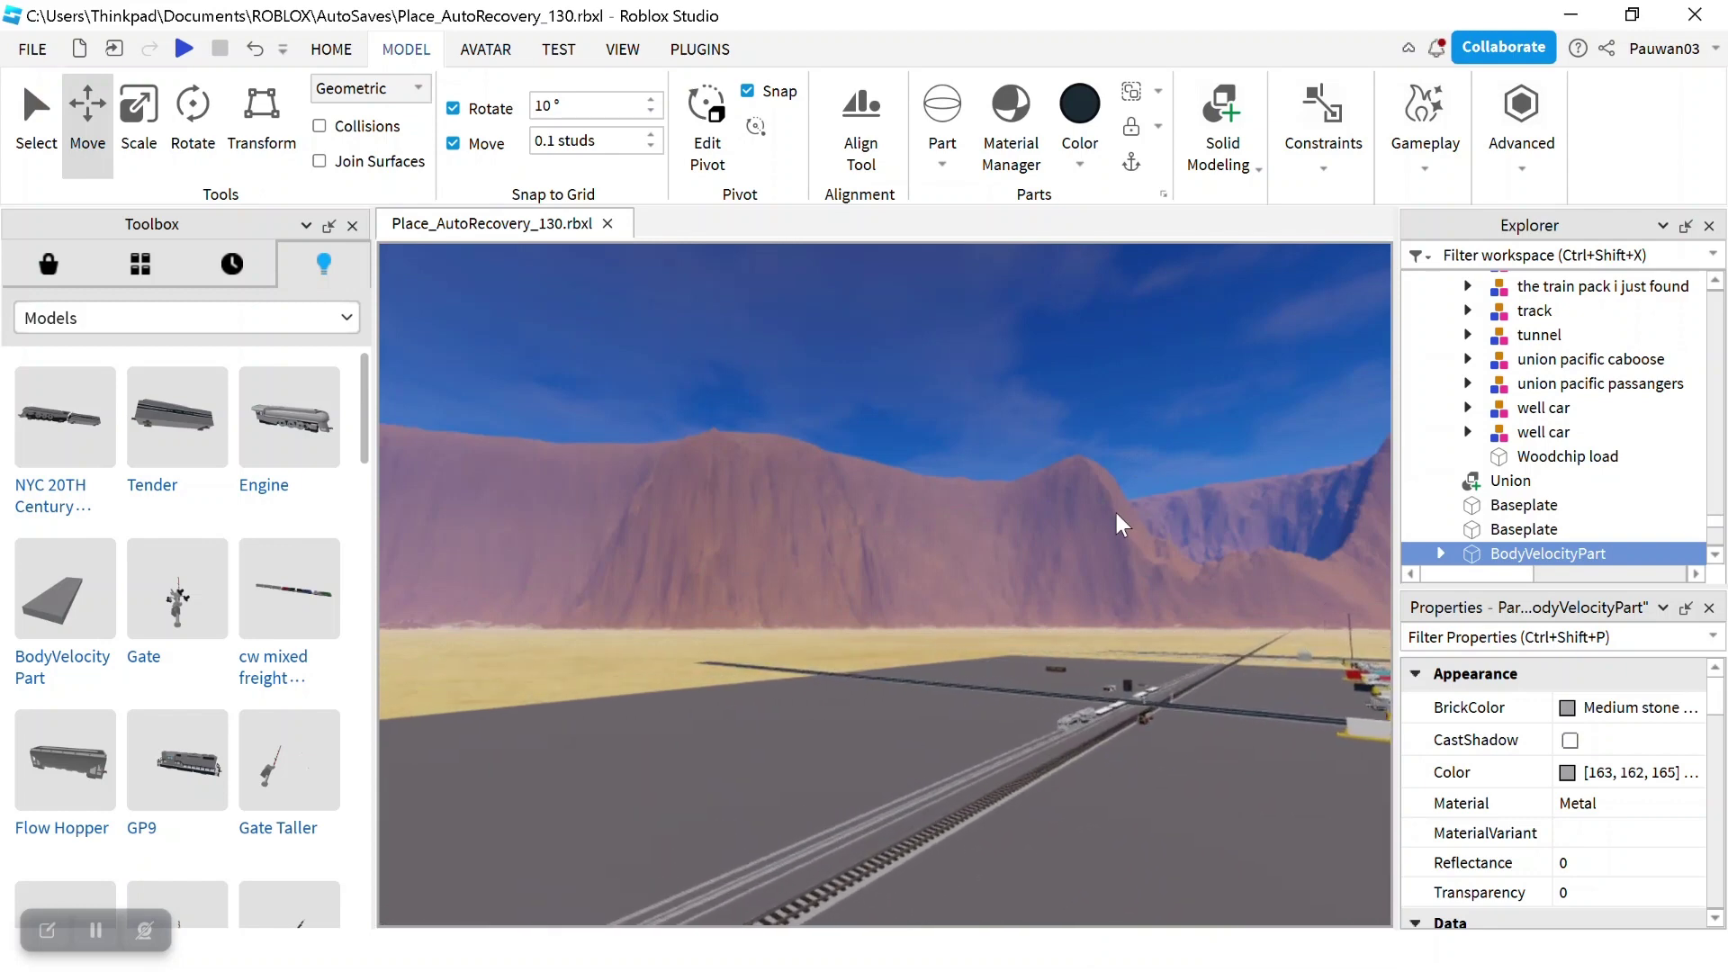
scroll(1128, 638, up, 3)
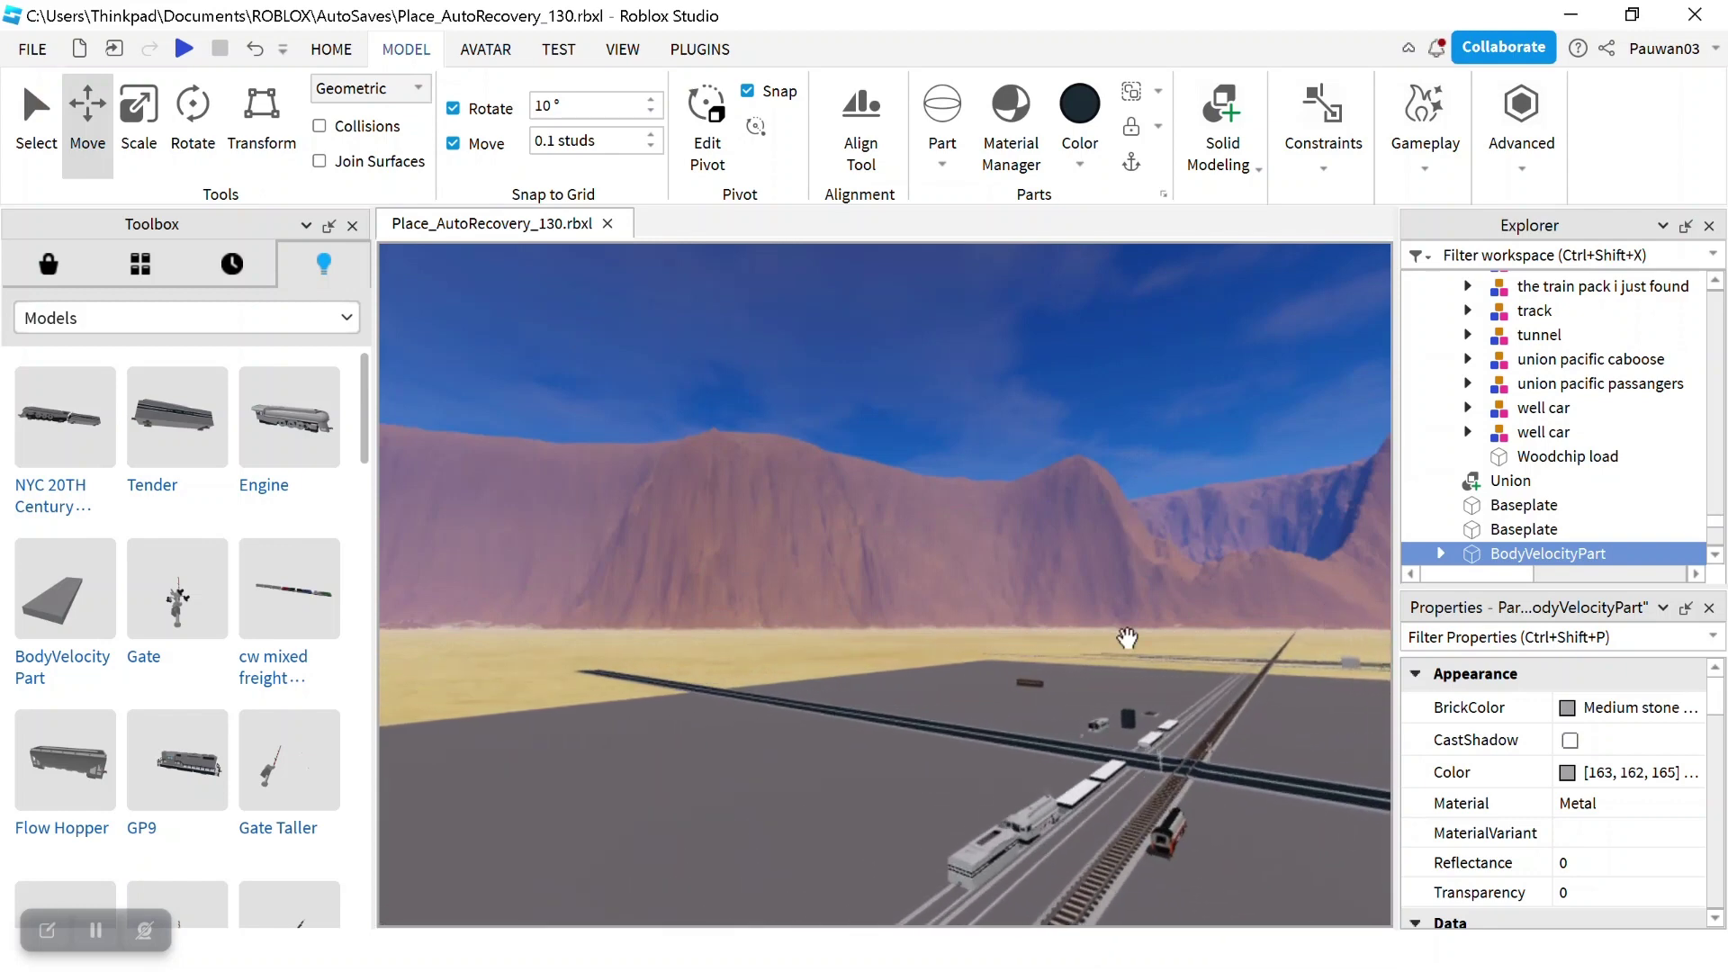
scroll(1126, 640, up, 8)
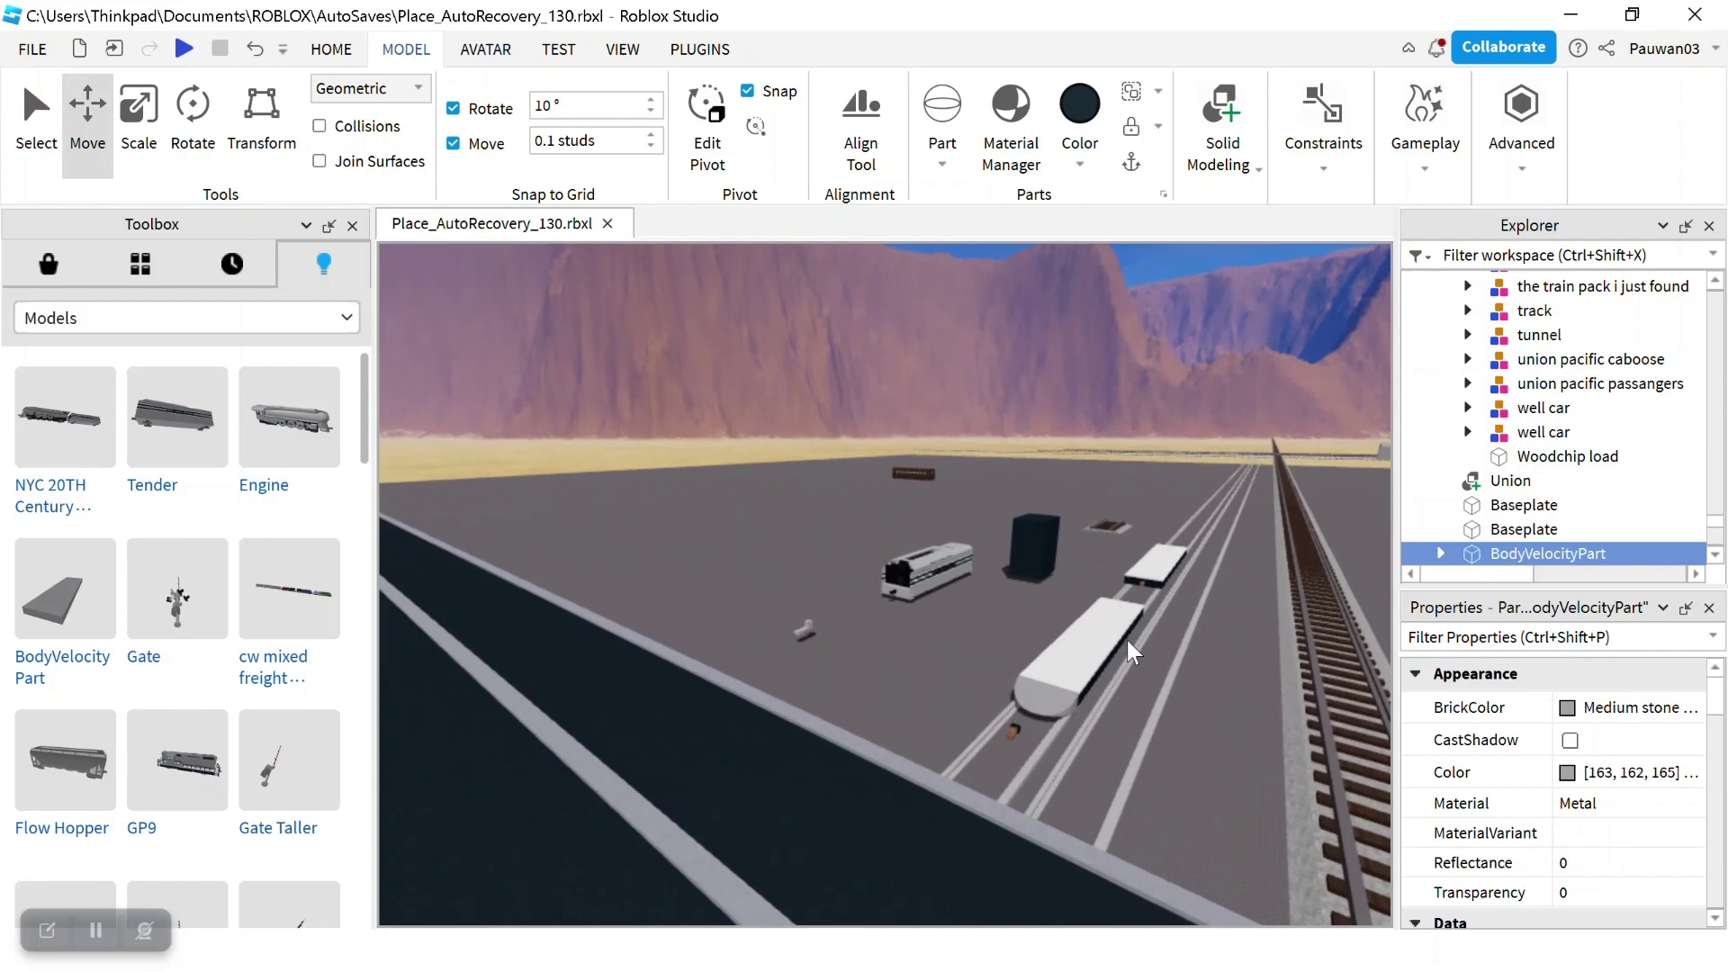
scroll(1067, 537, up, 4)
scroll(1067, 537, up, 8)
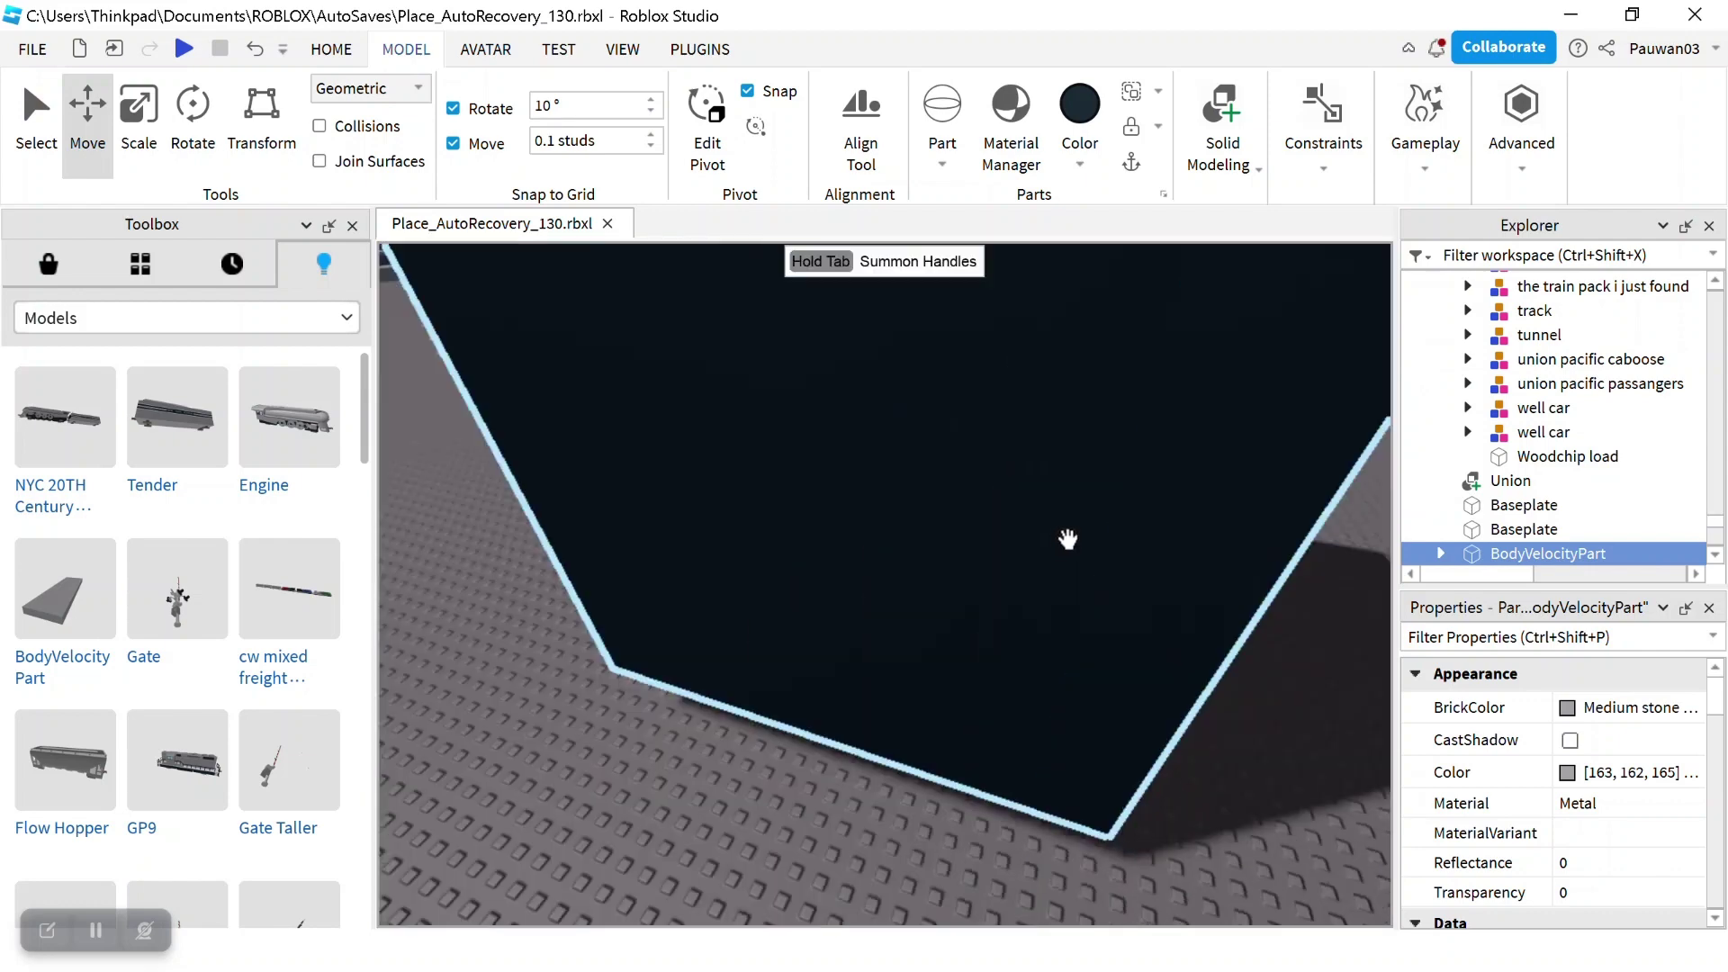
scroll(1066, 537, down, 10)
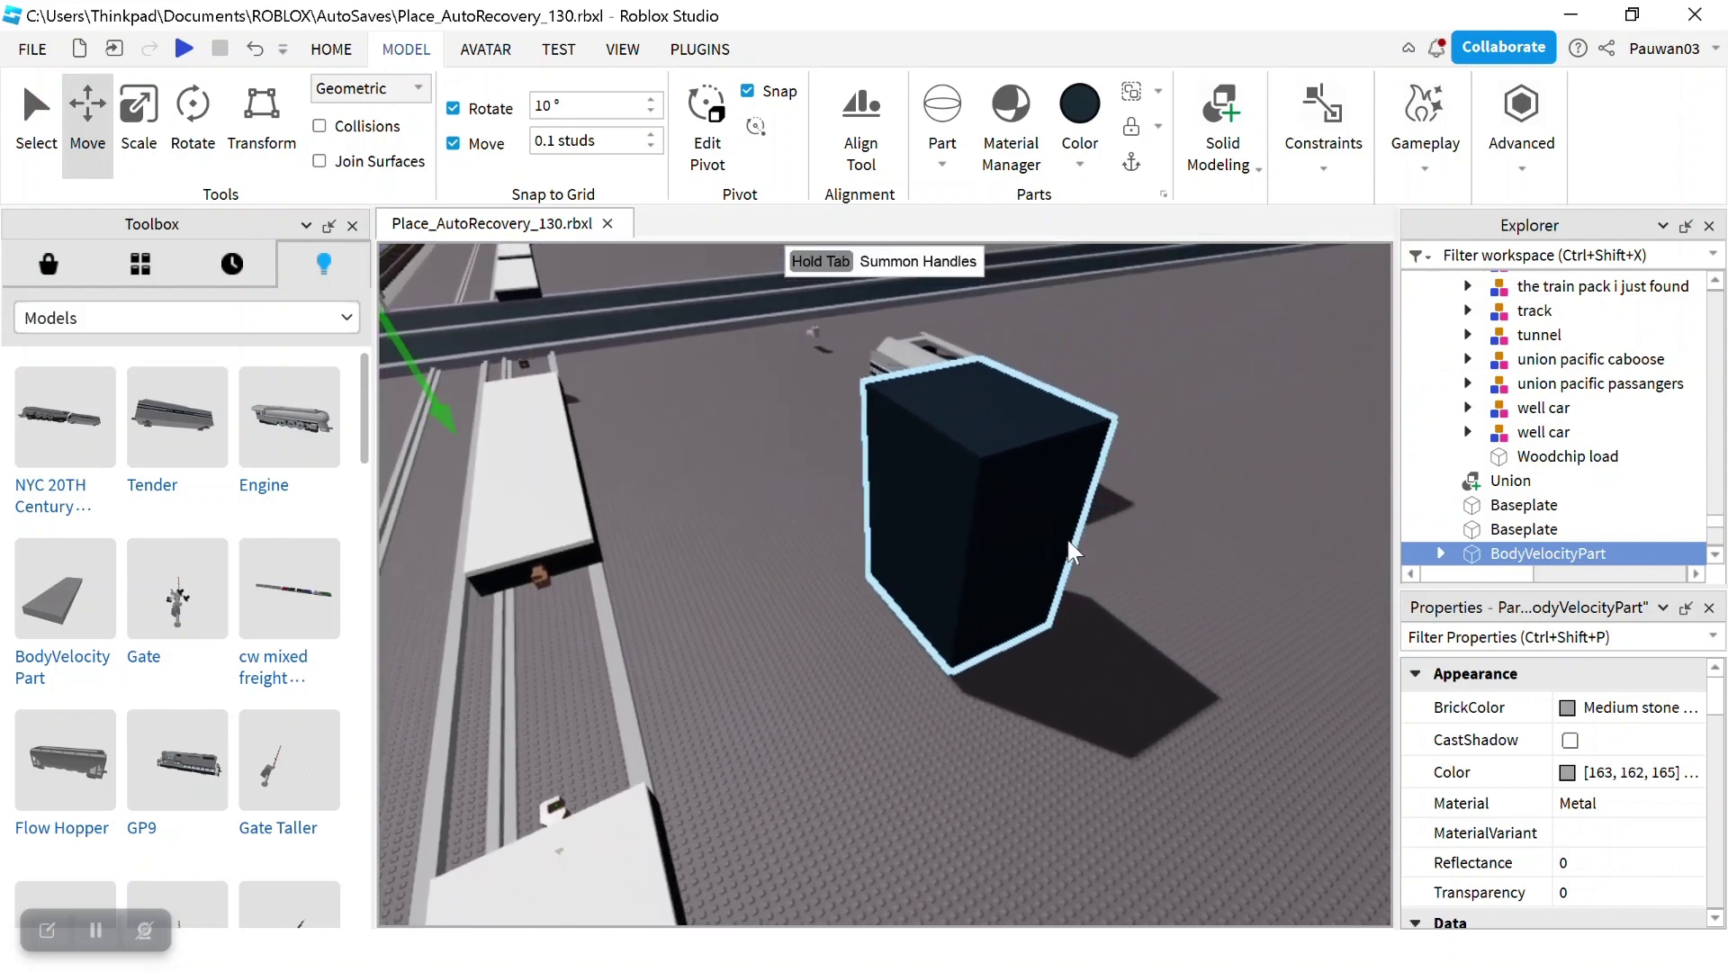
scroll(1063, 546, down, 10)
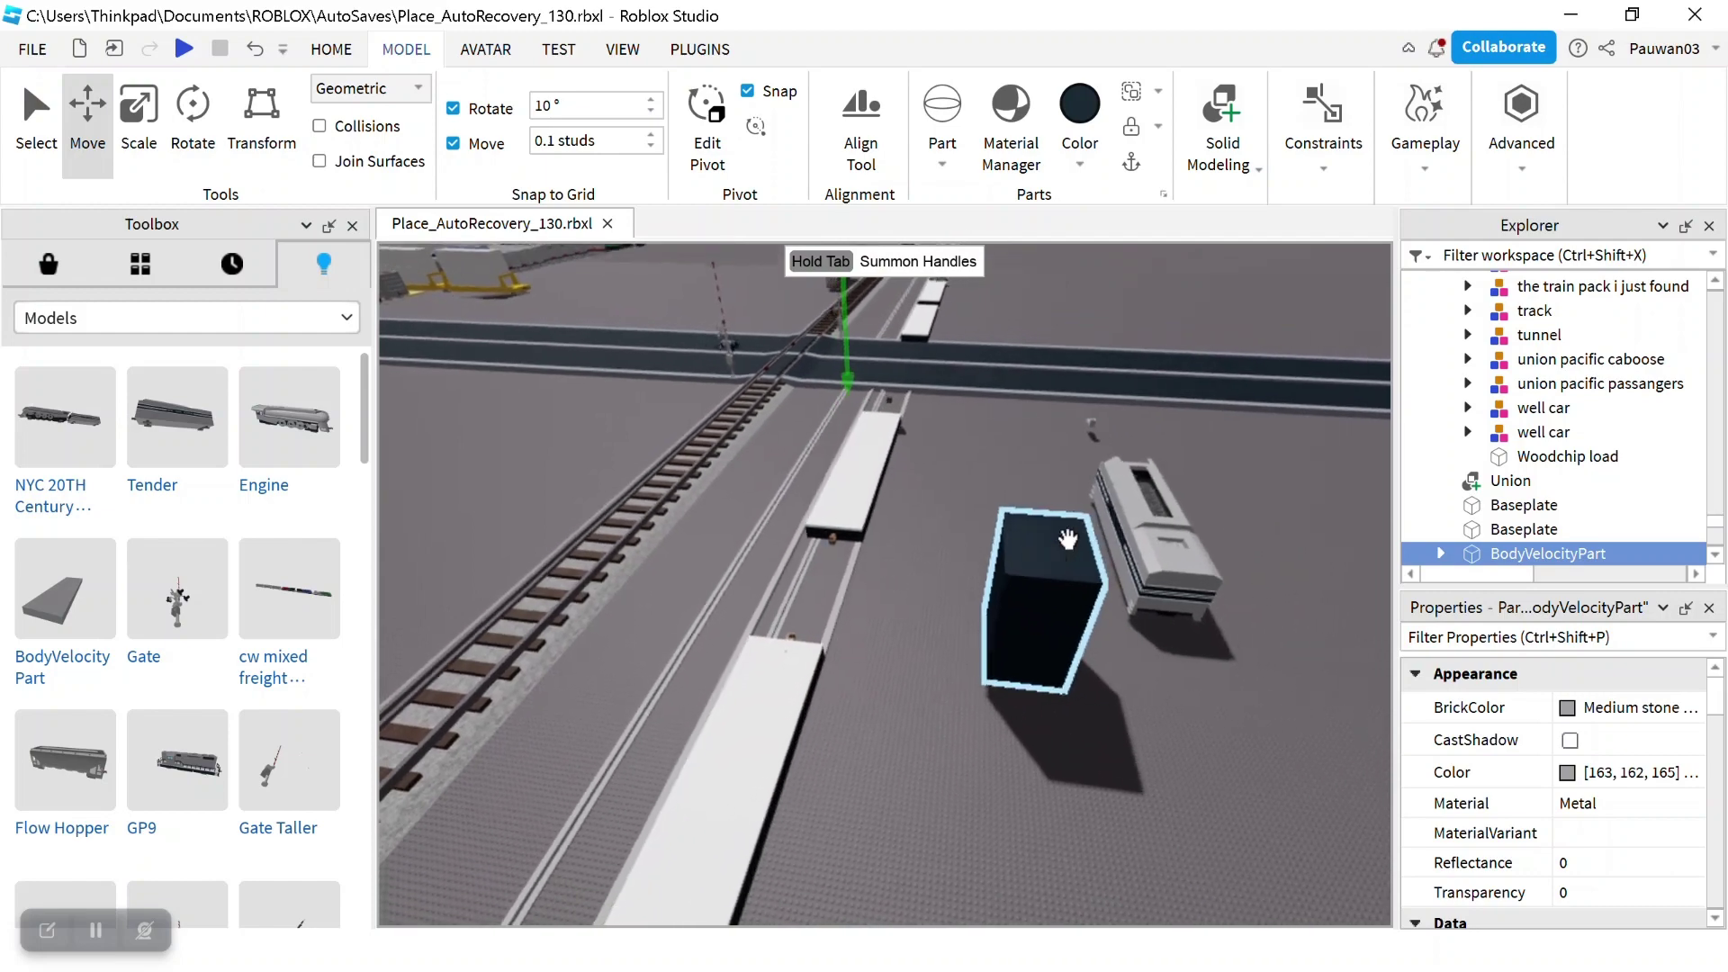
scroll(1067, 538, down, 2)
right_drag(1067, 538, 1068, 538)
scroll(1068, 538, up, 10)
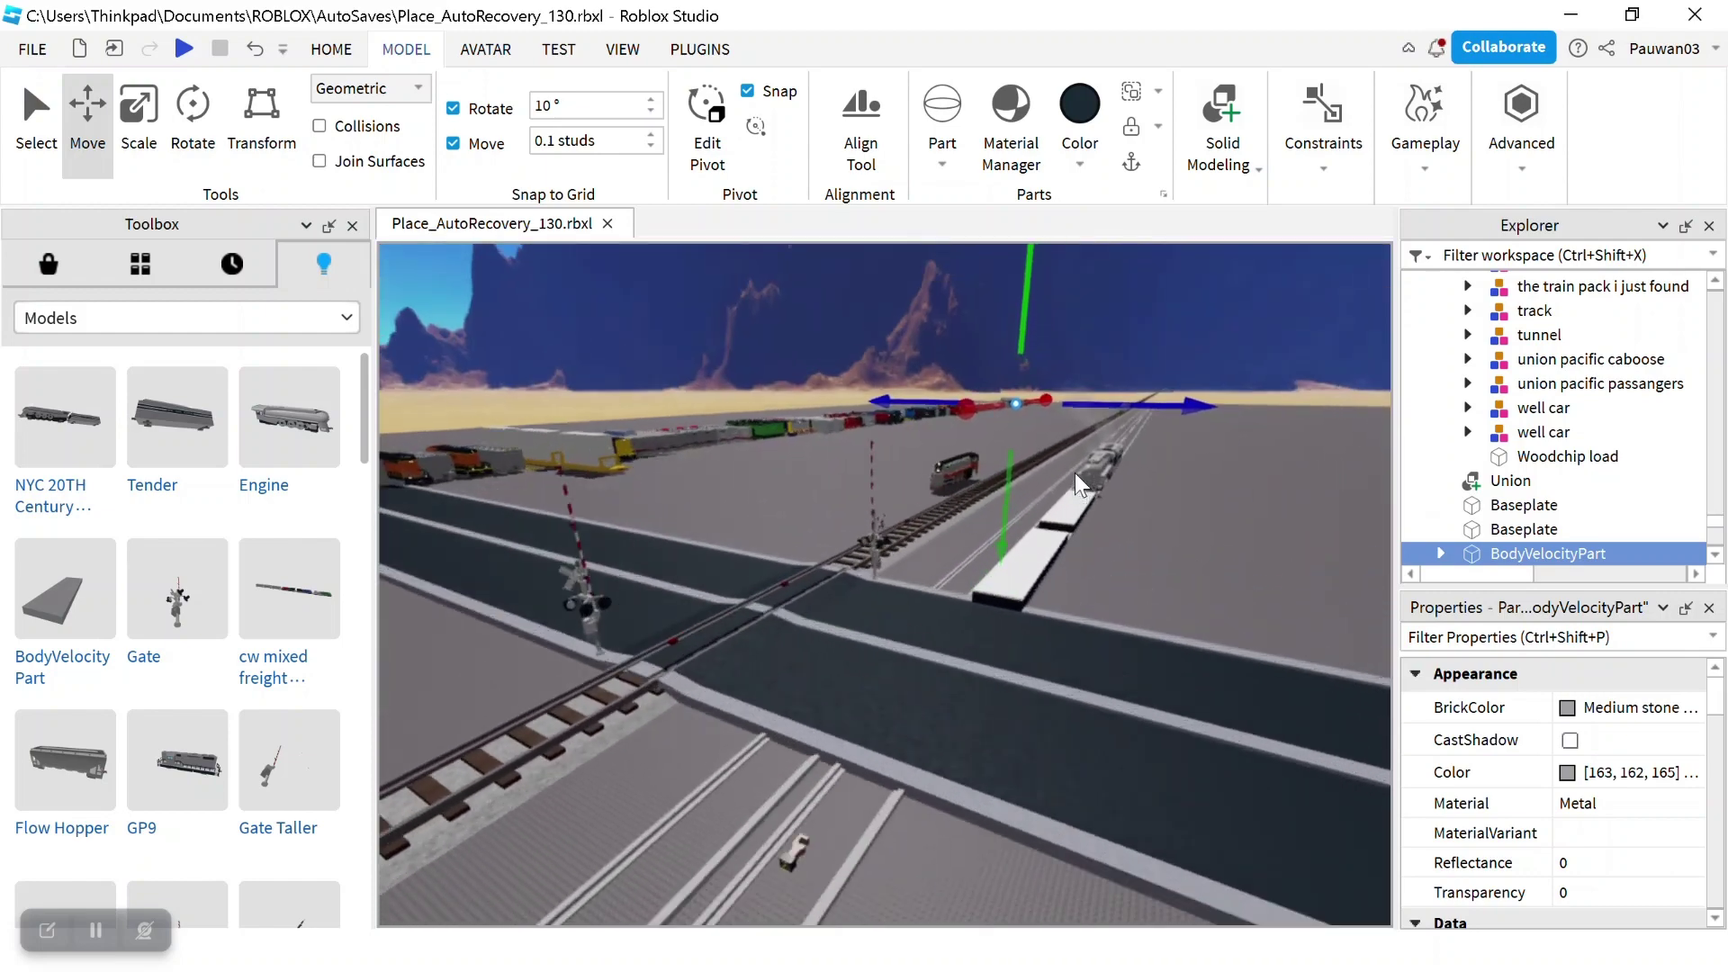
scroll(1168, 394, up, 10)
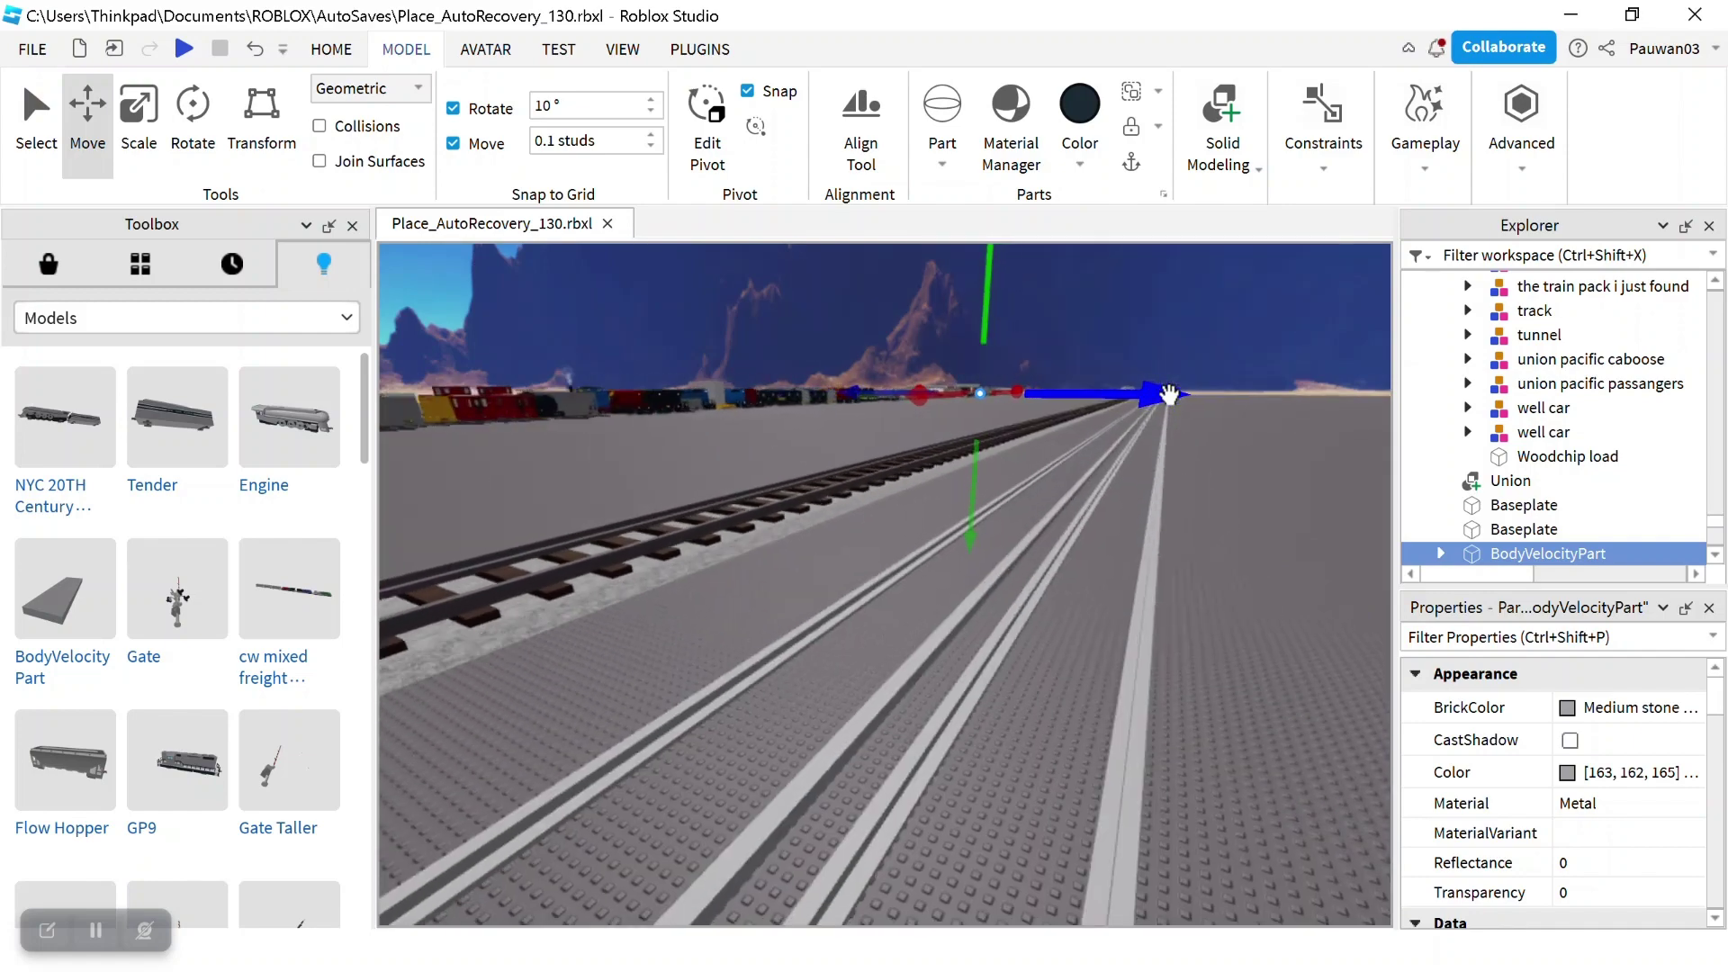
scroll(990, 338, up, 10)
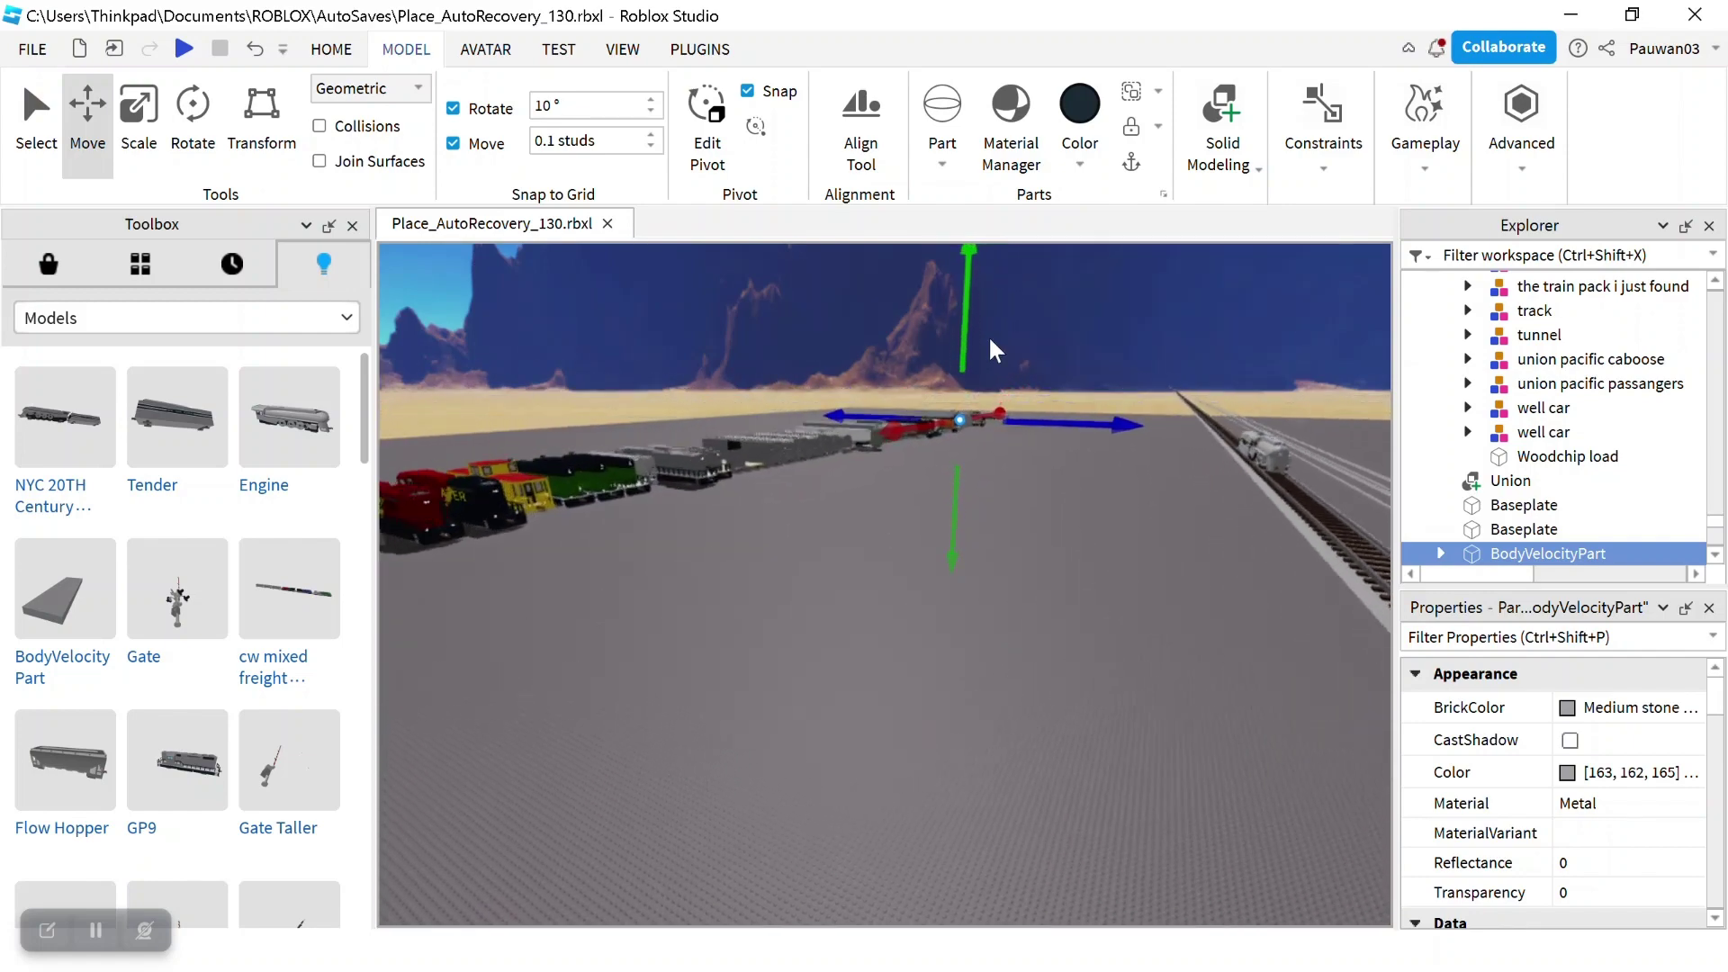
scroll(990, 340, up, 10)
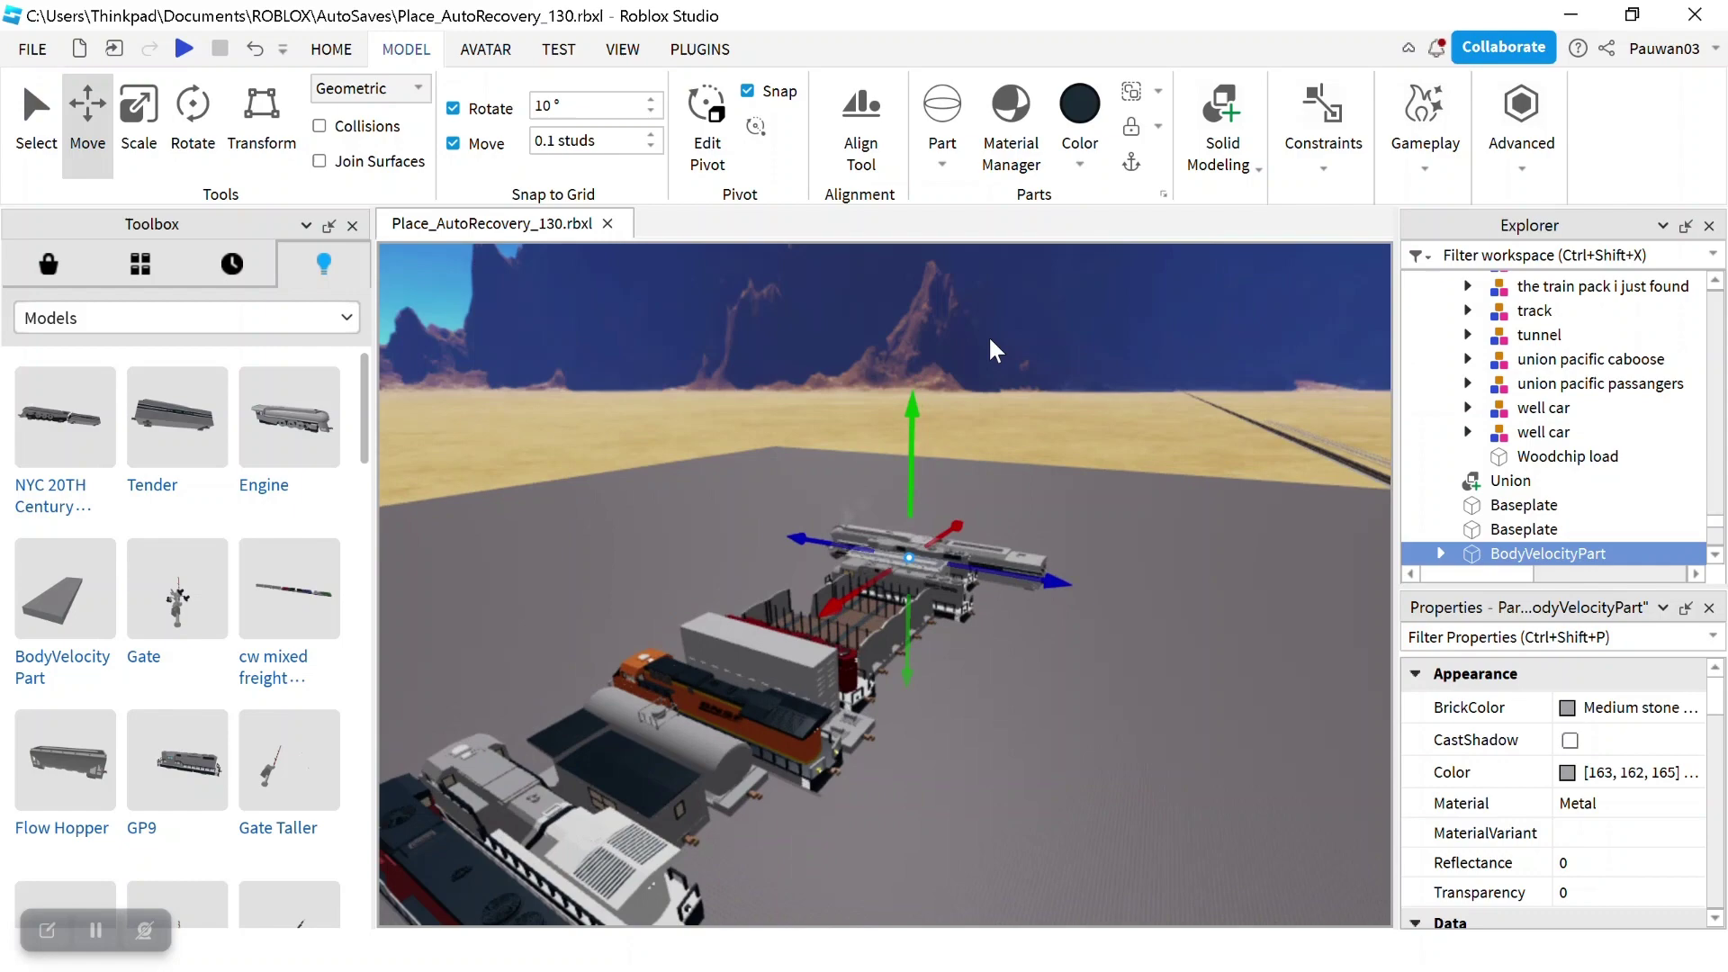
Select the NYC 20TH Century Limited Hudson train together with the BodyVelocityPart and group them into one model
scroll(990, 339, up, 8)
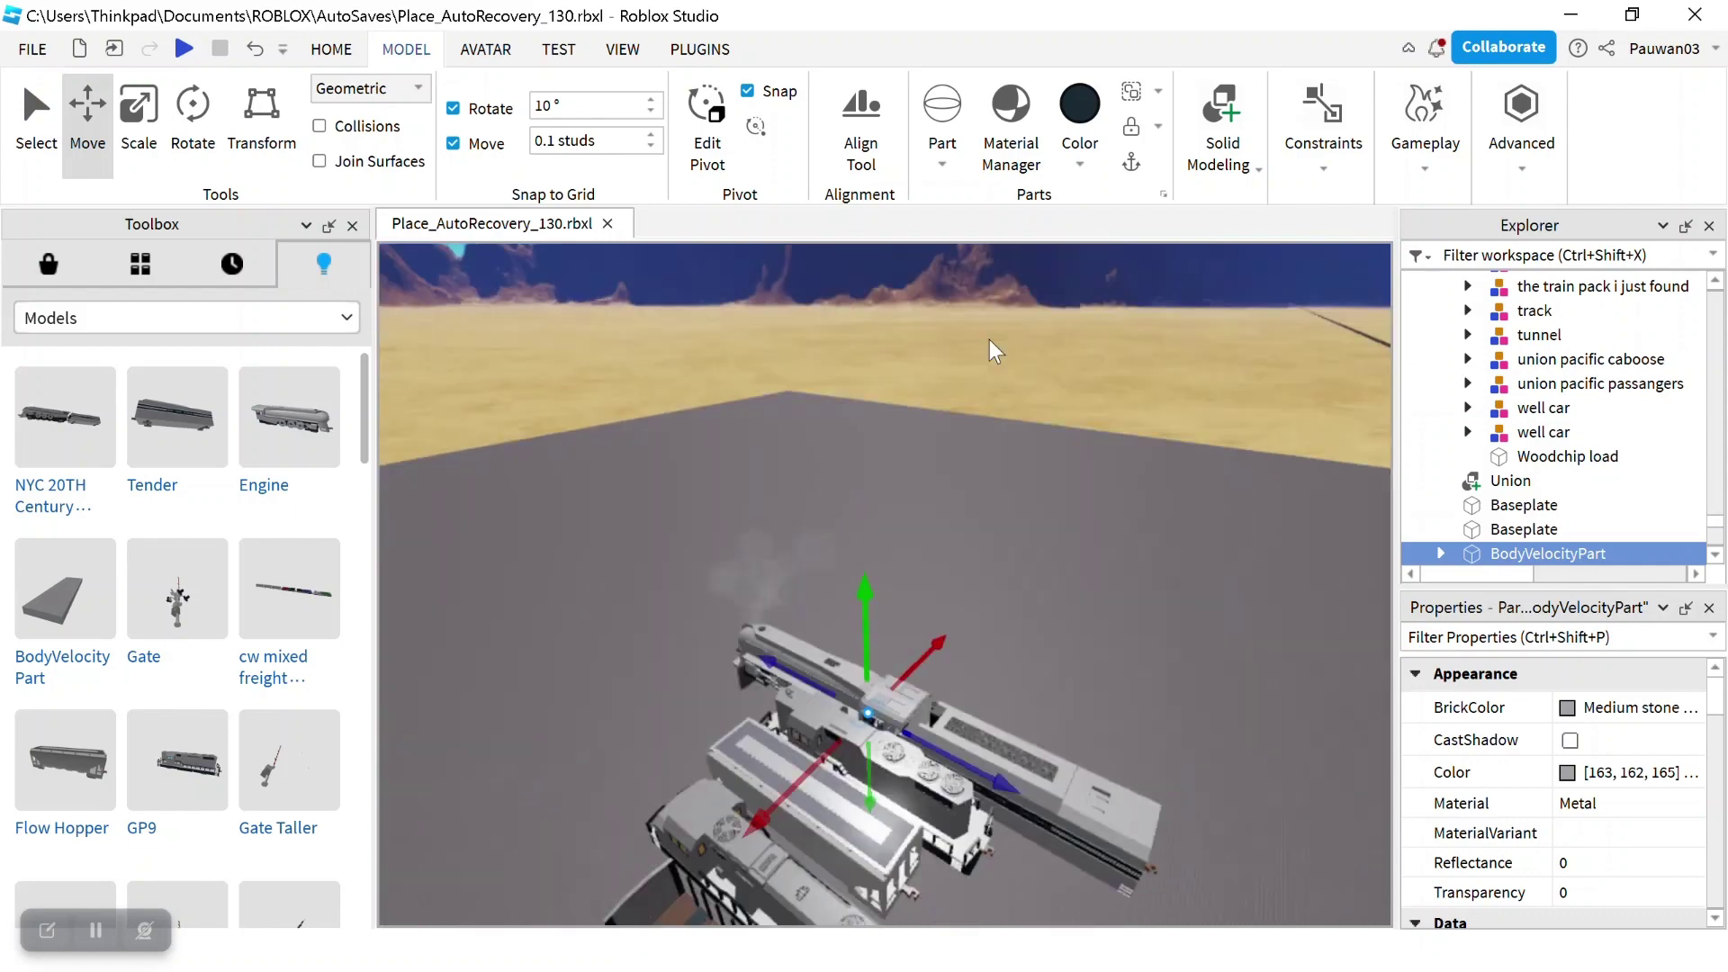
right_drag(990, 339, 990, 339)
scroll(989, 338, up, 3)
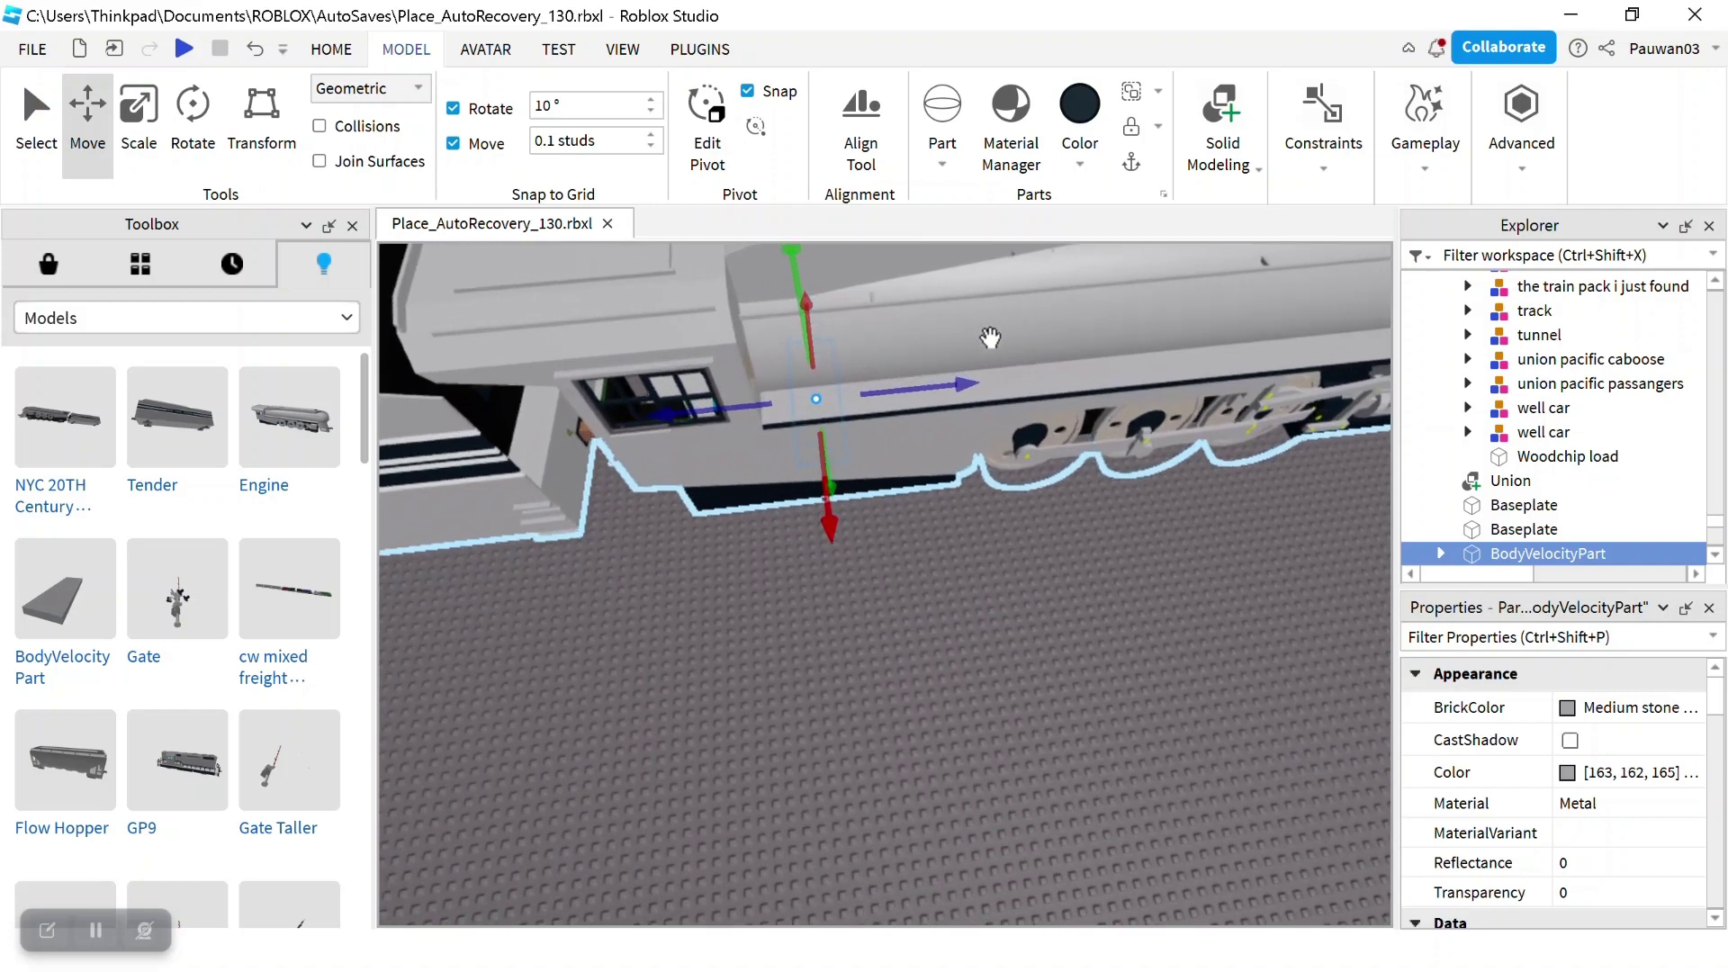
scroll(852, 426, up, 6)
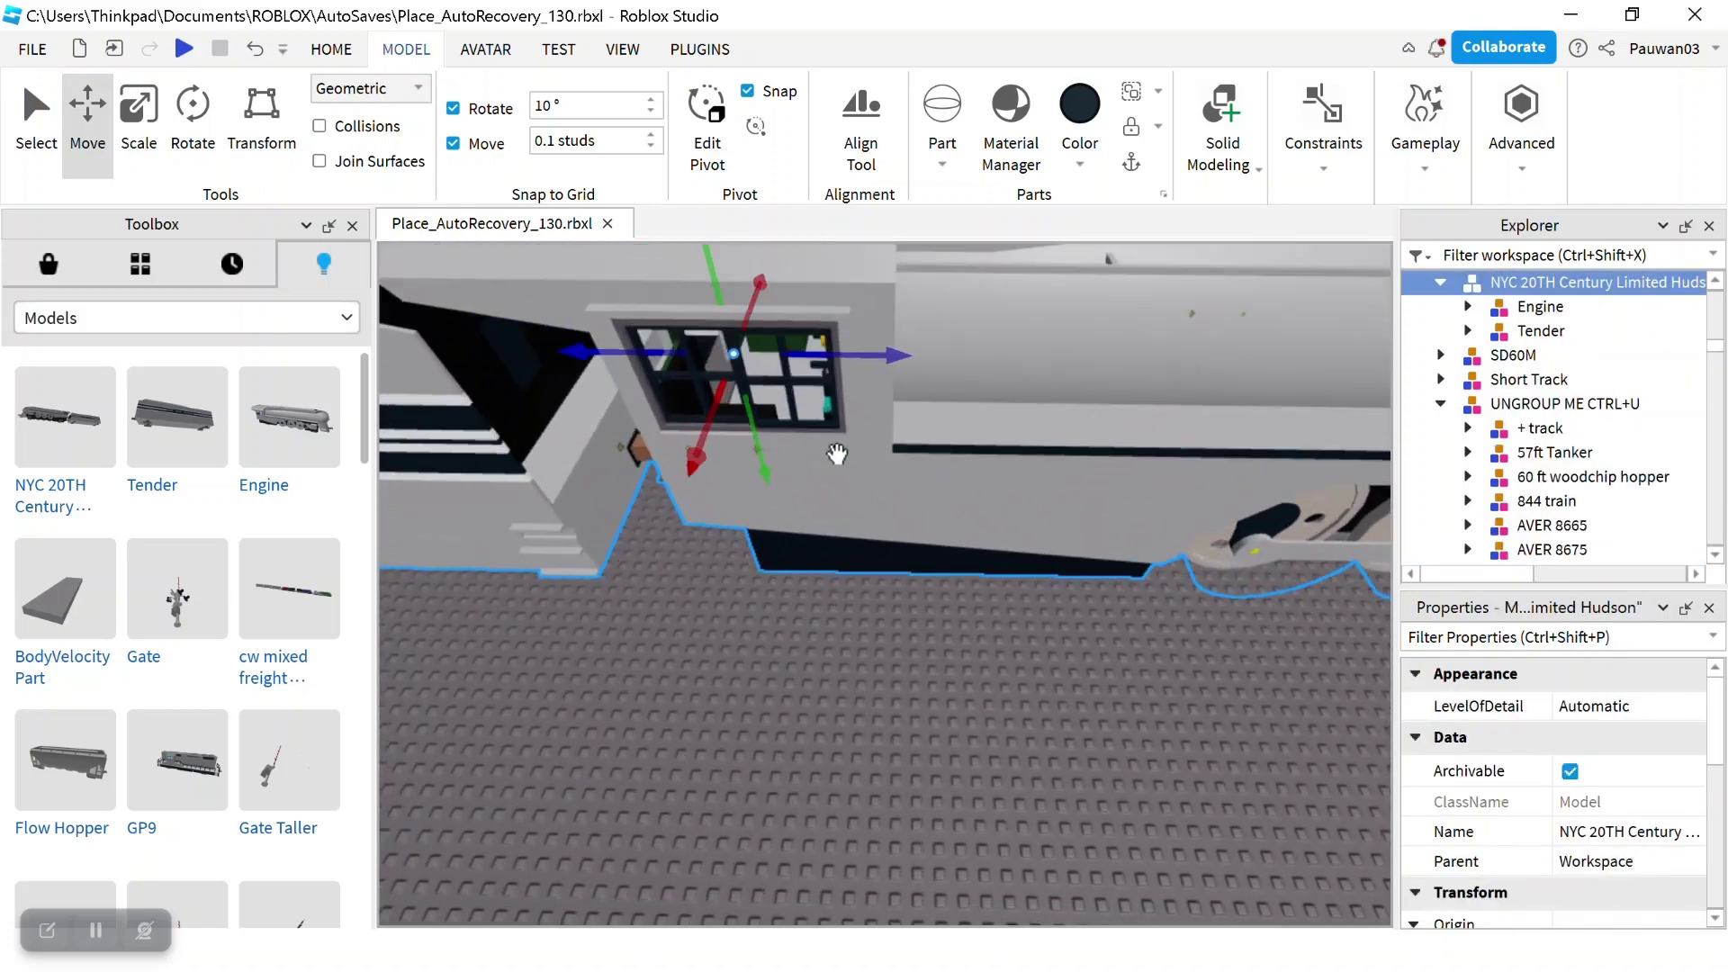
scroll(837, 455, up, 8)
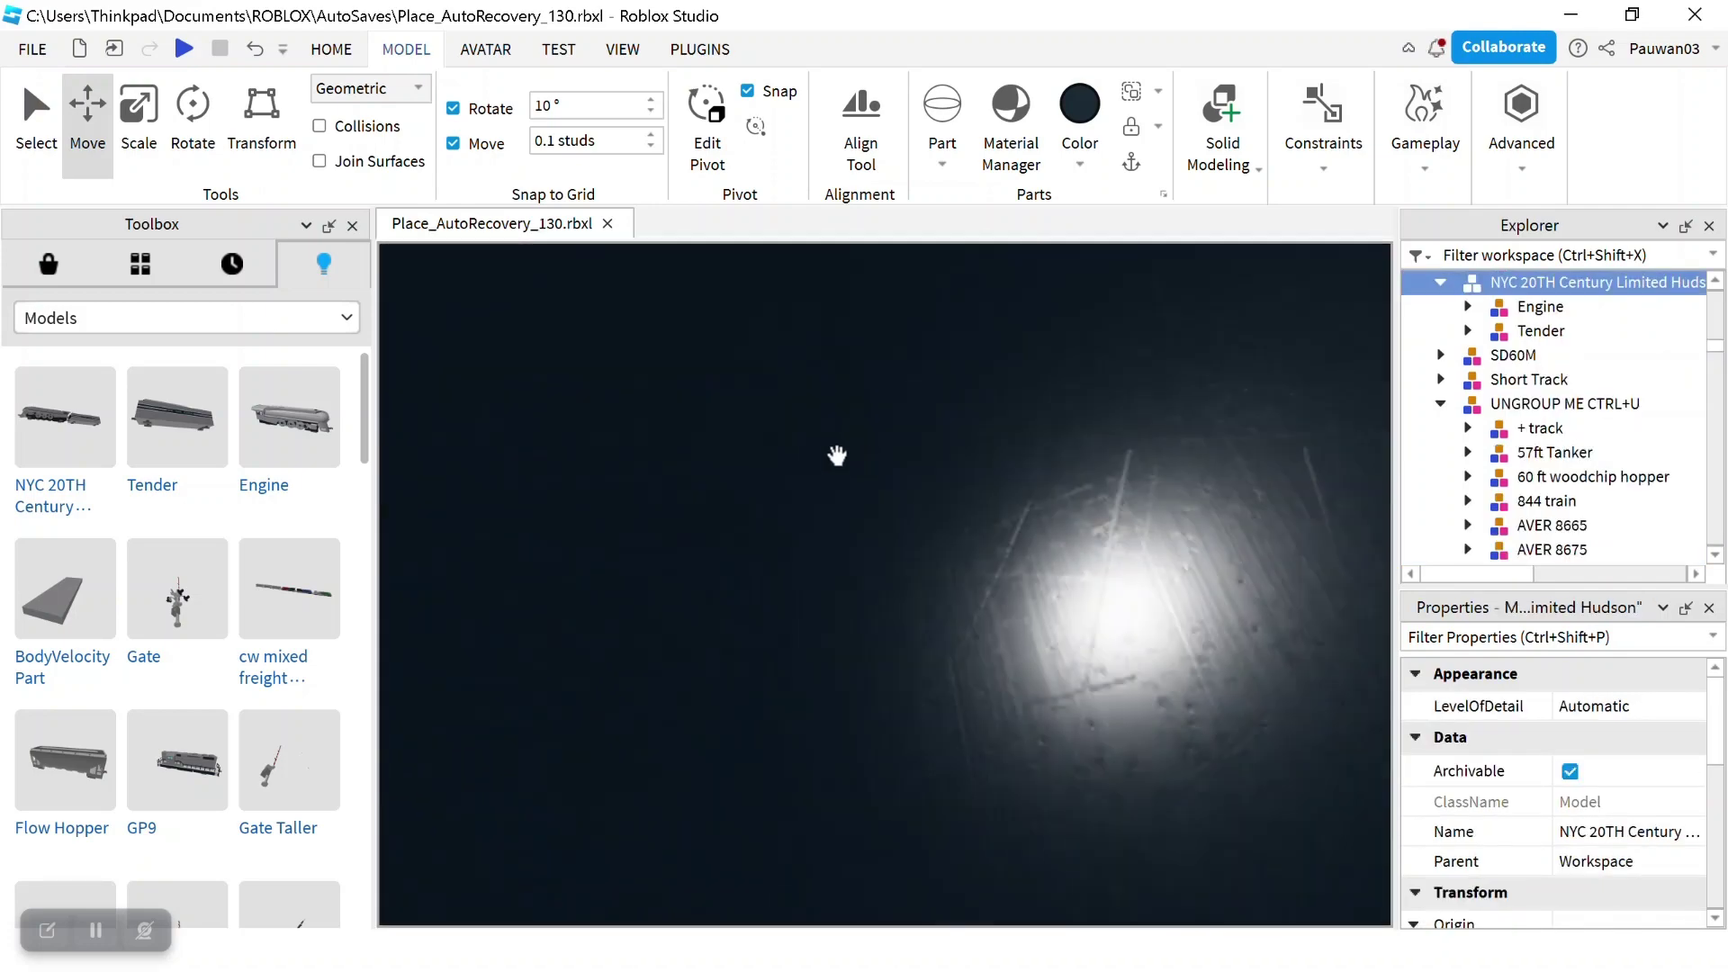
scroll(836, 456, down, 5)
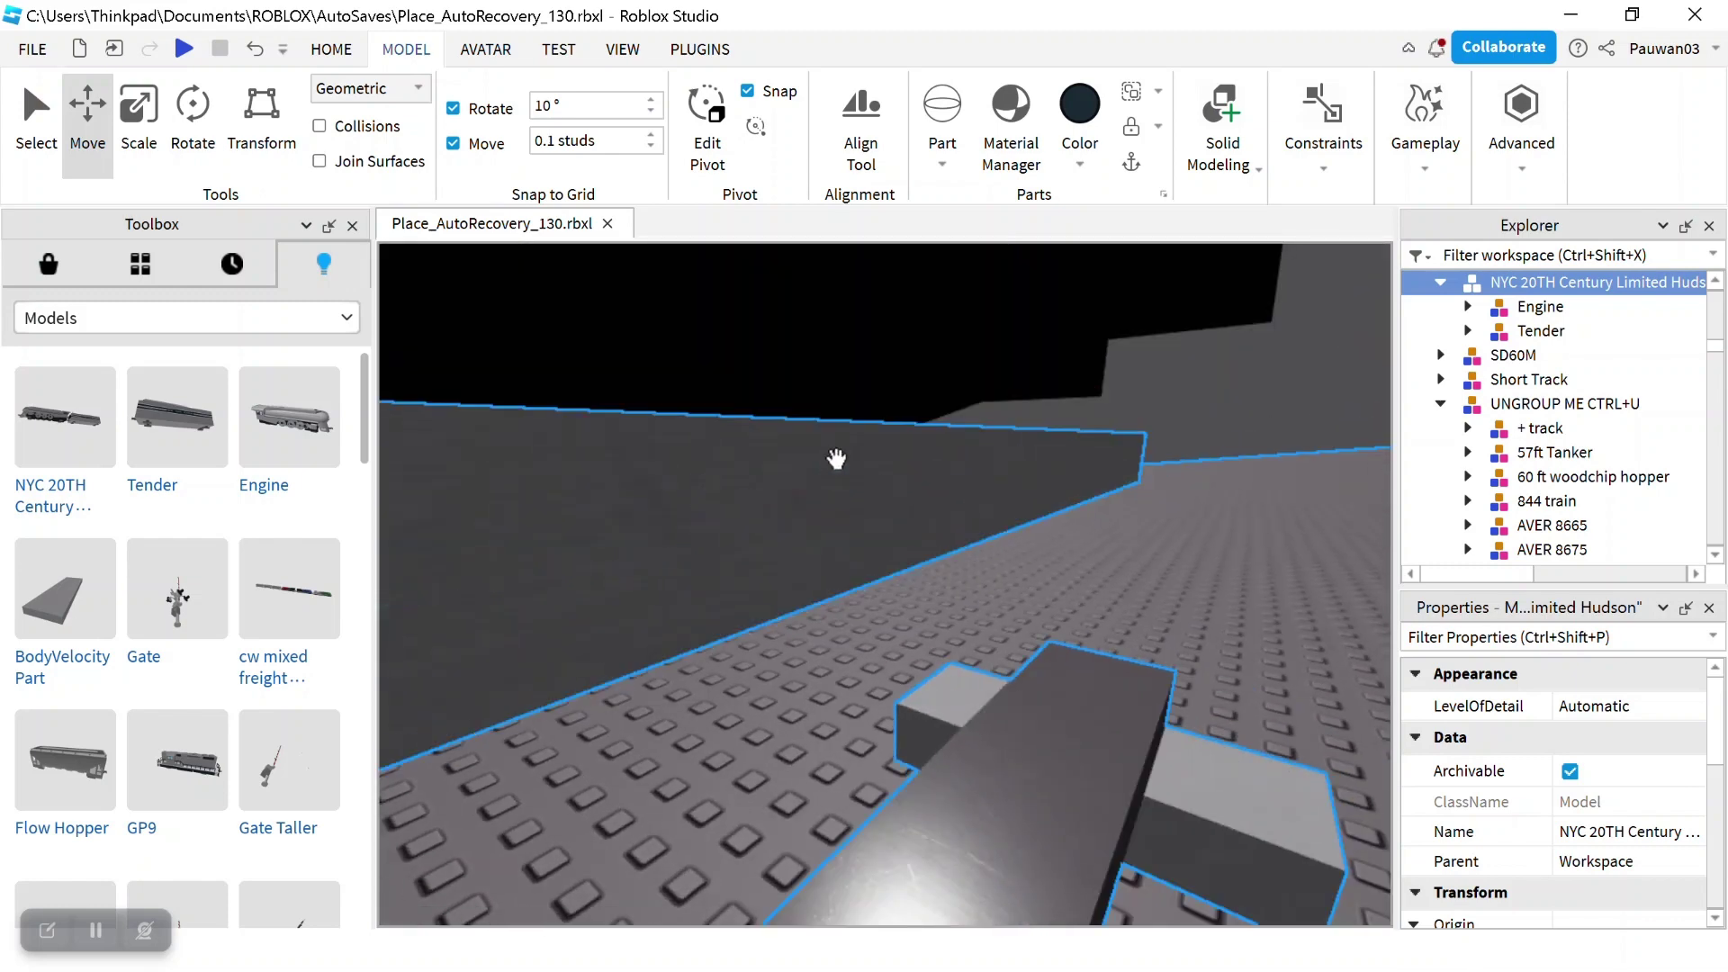
click(837, 459)
click(1212, 485)
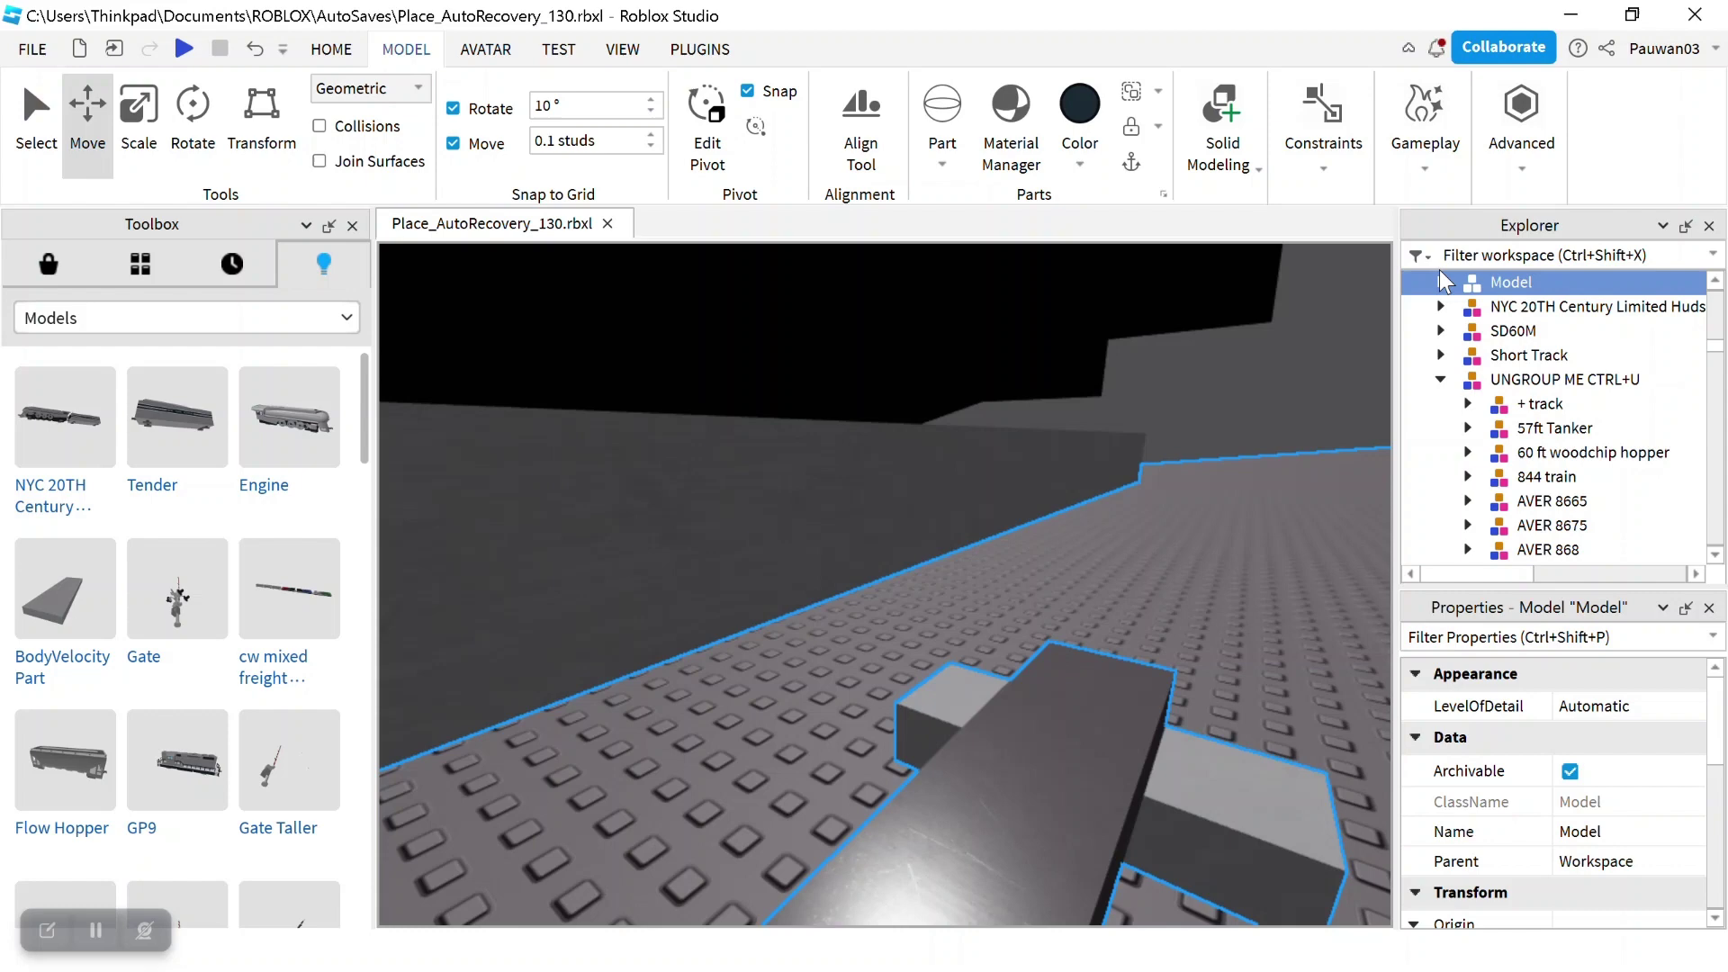
Move the BodyVelocityPart in the object hierarchy into the Base group of the train's Engine
drag(1514, 332, 1553, 343)
drag(1566, 405, 1573, 381)
click(1531, 311)
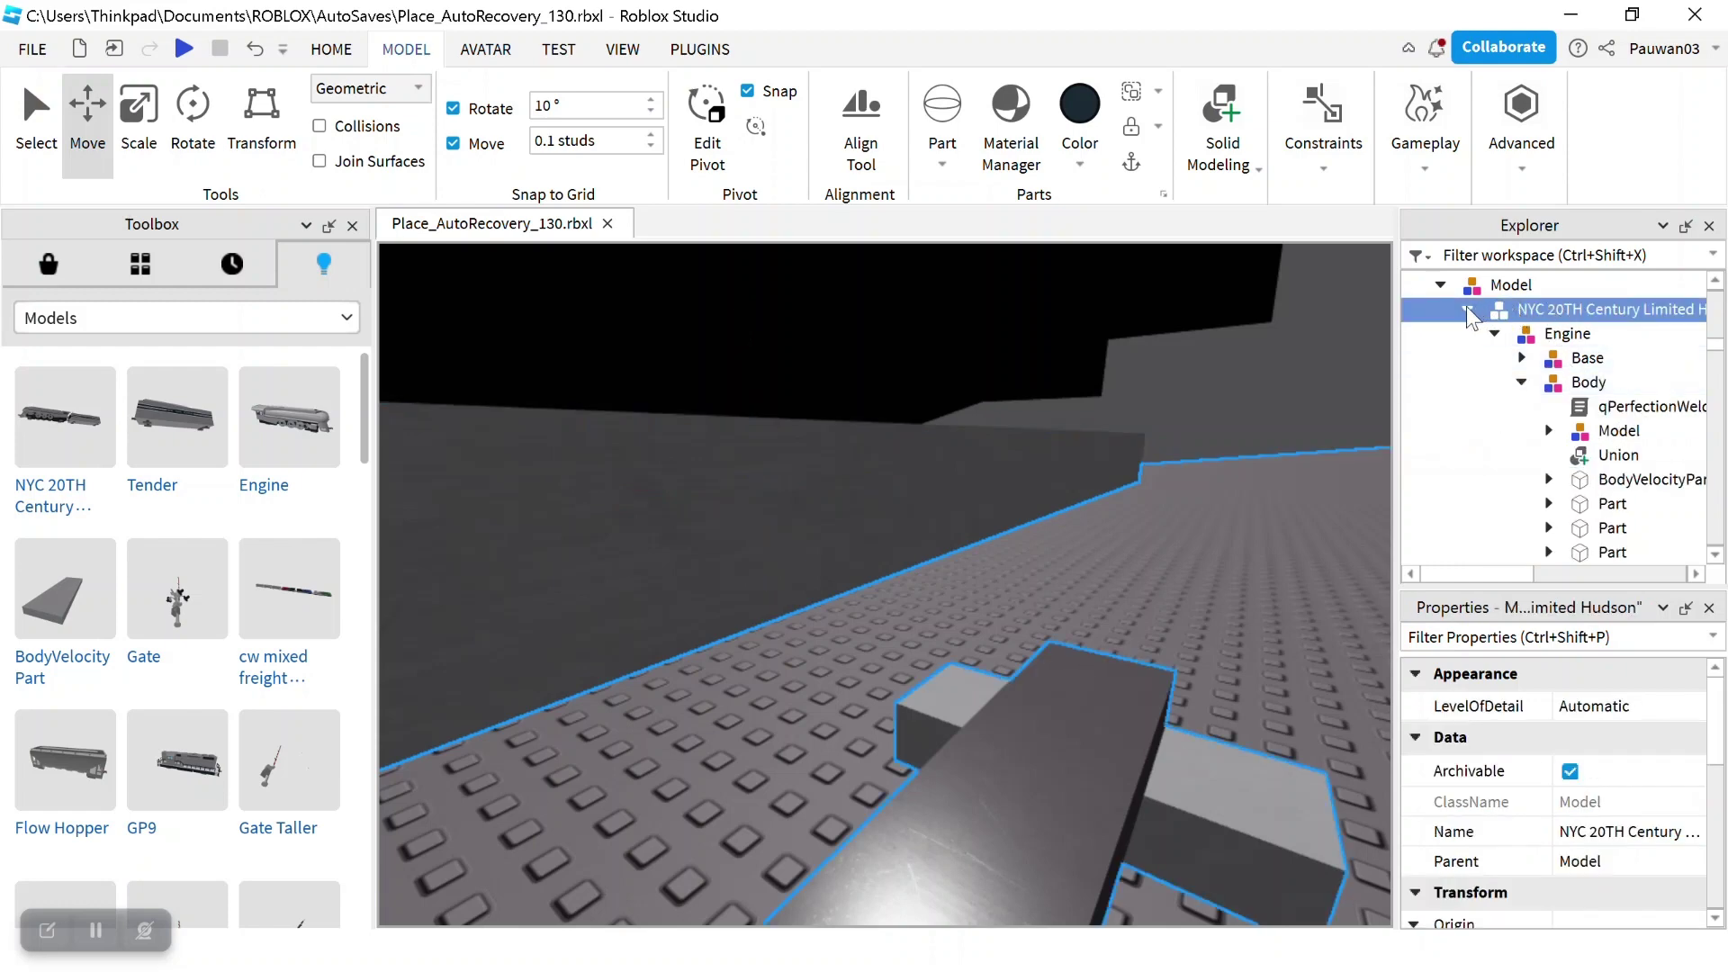
drag(1610, 491, 1561, 358)
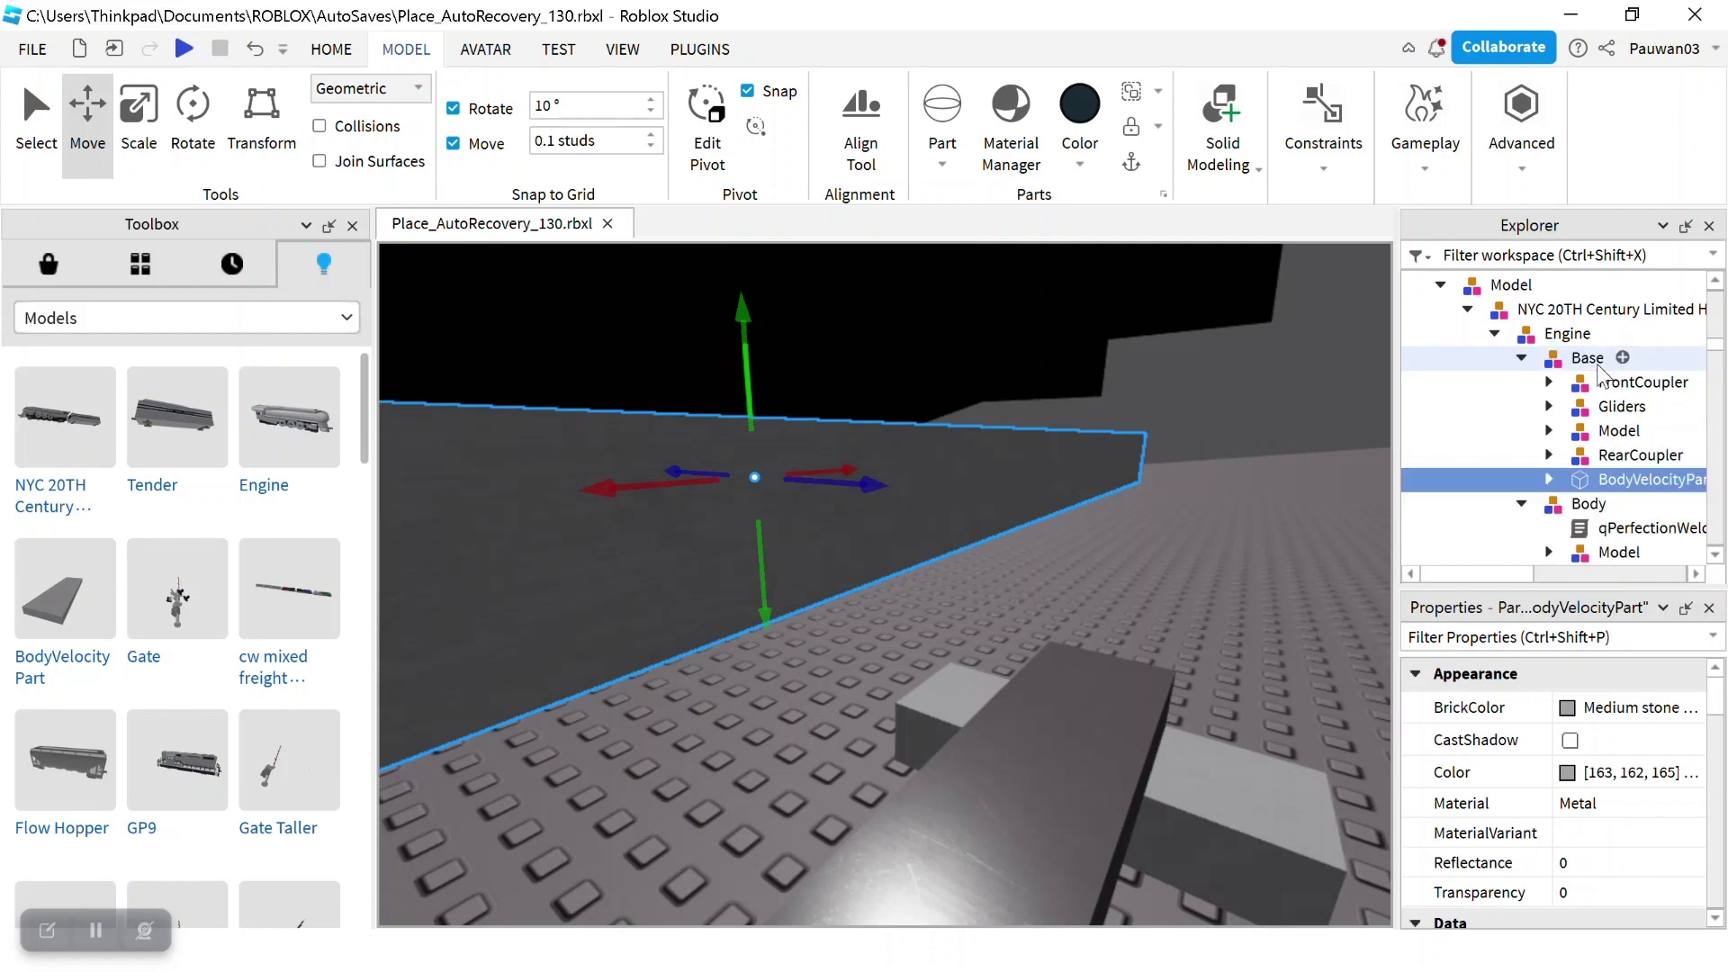
Ungroup the outer Model that wraps the NYC 20TH Century Limited Hudson train
click(1544, 312)
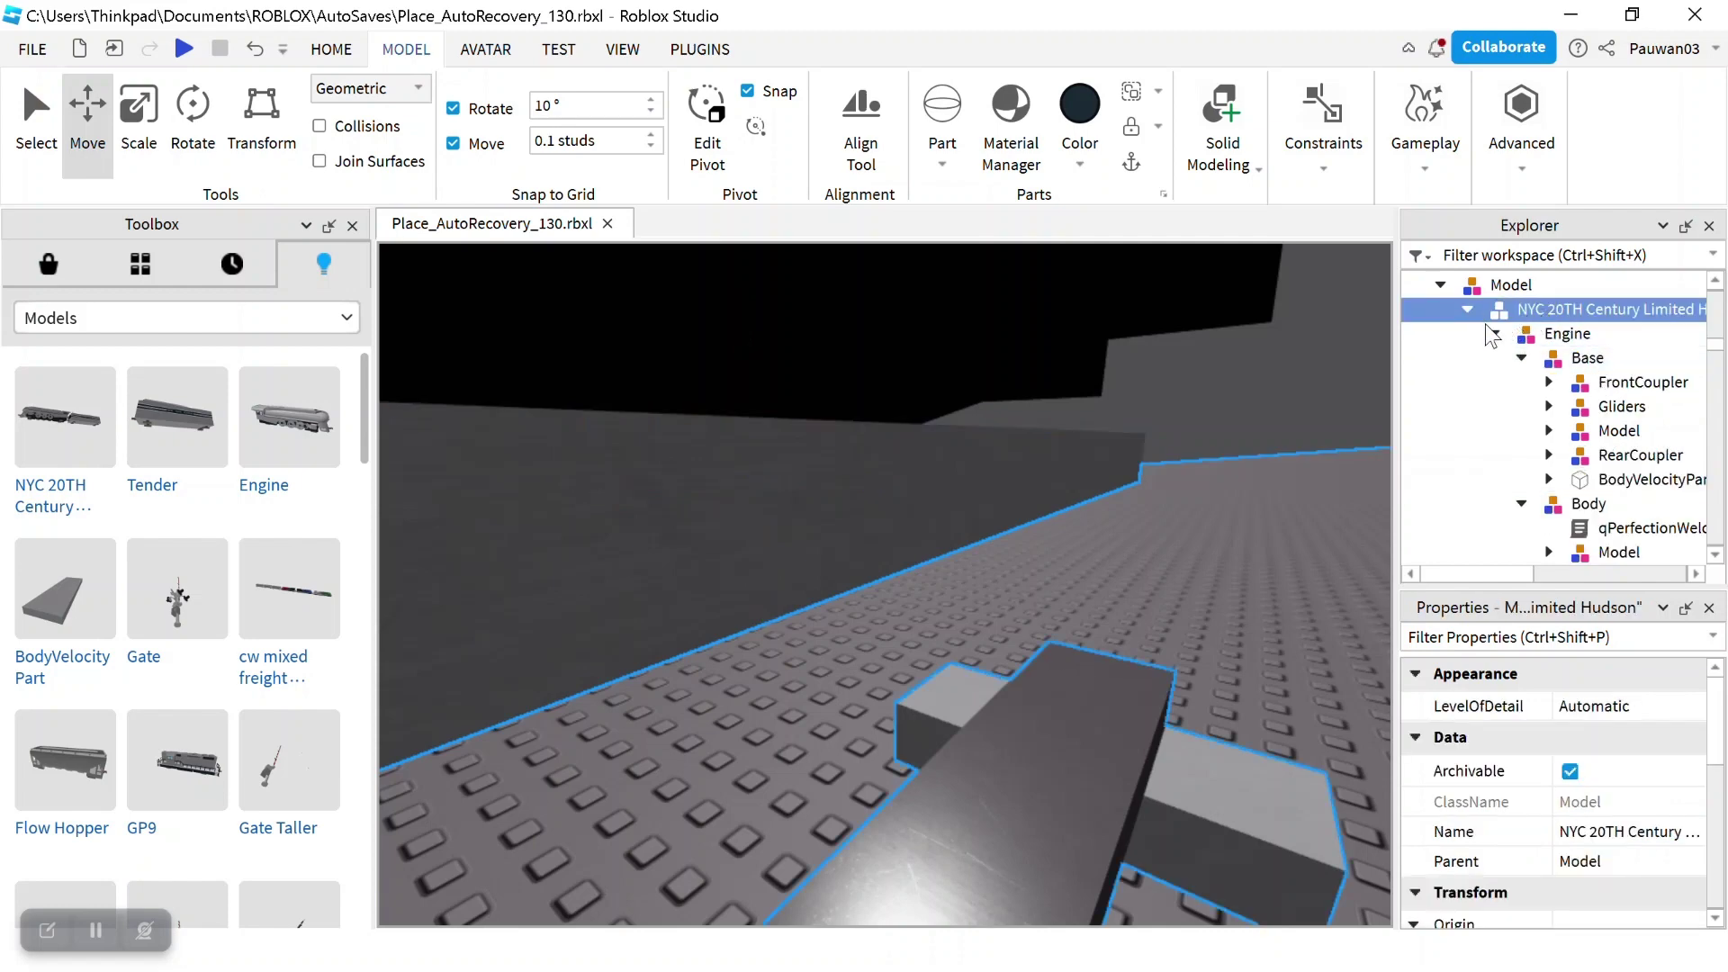
click(1494, 334)
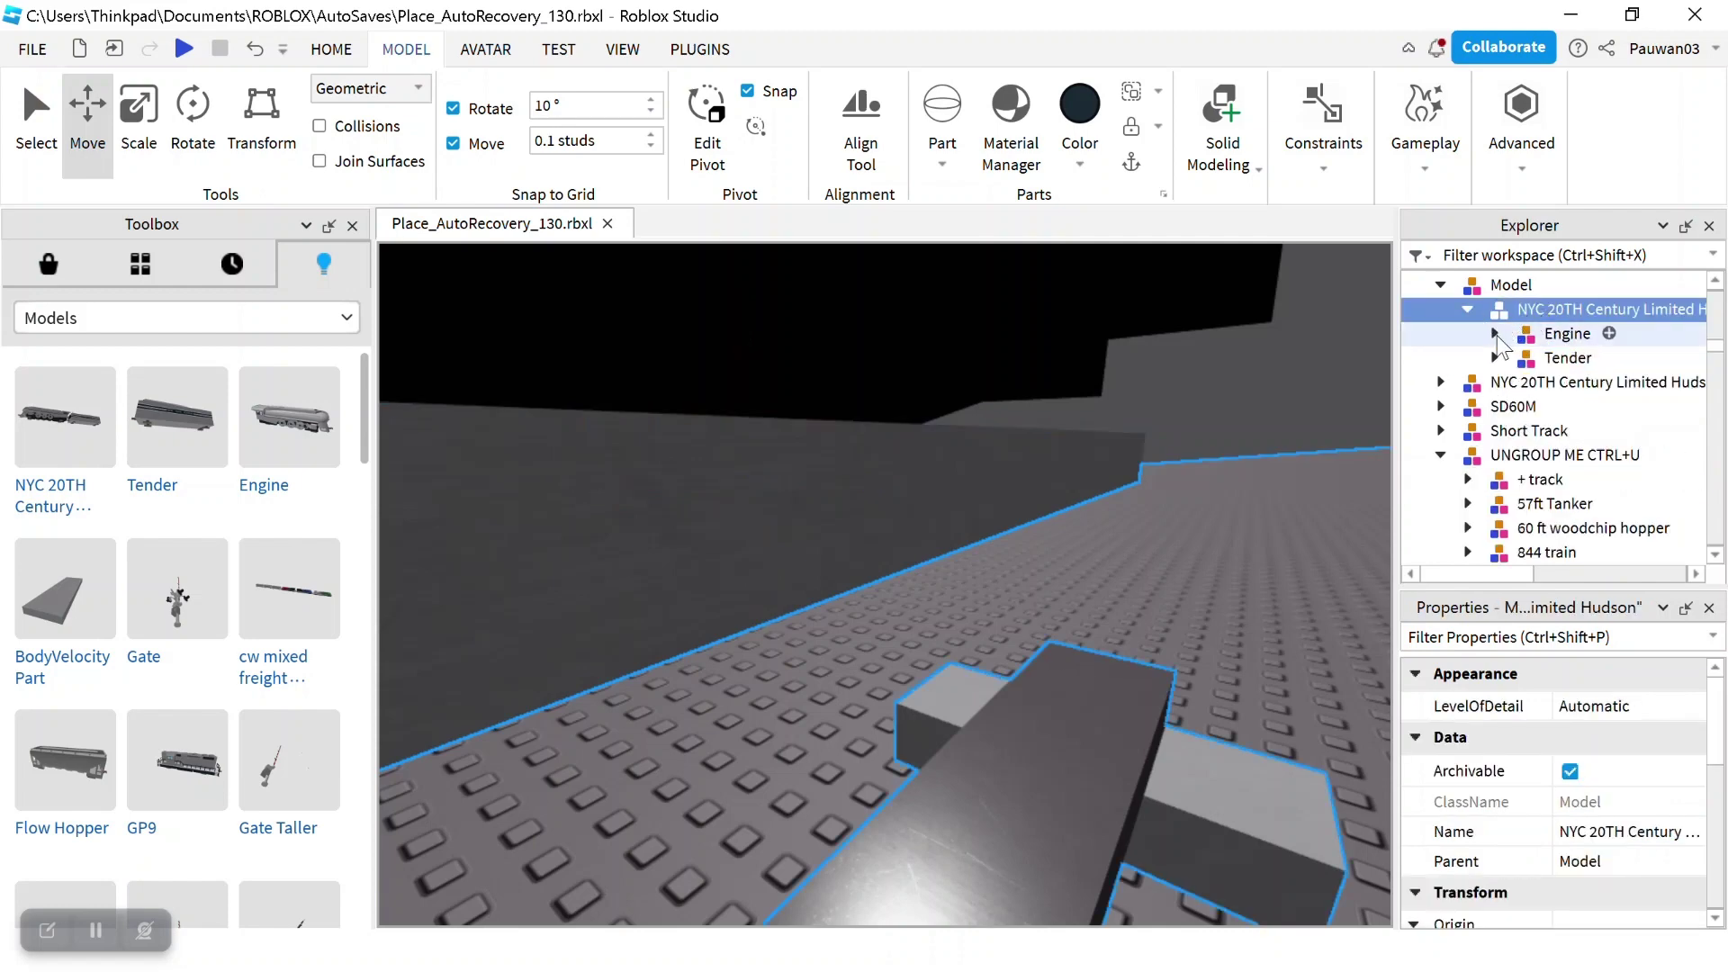
click(1484, 285)
key(ctrl+u)
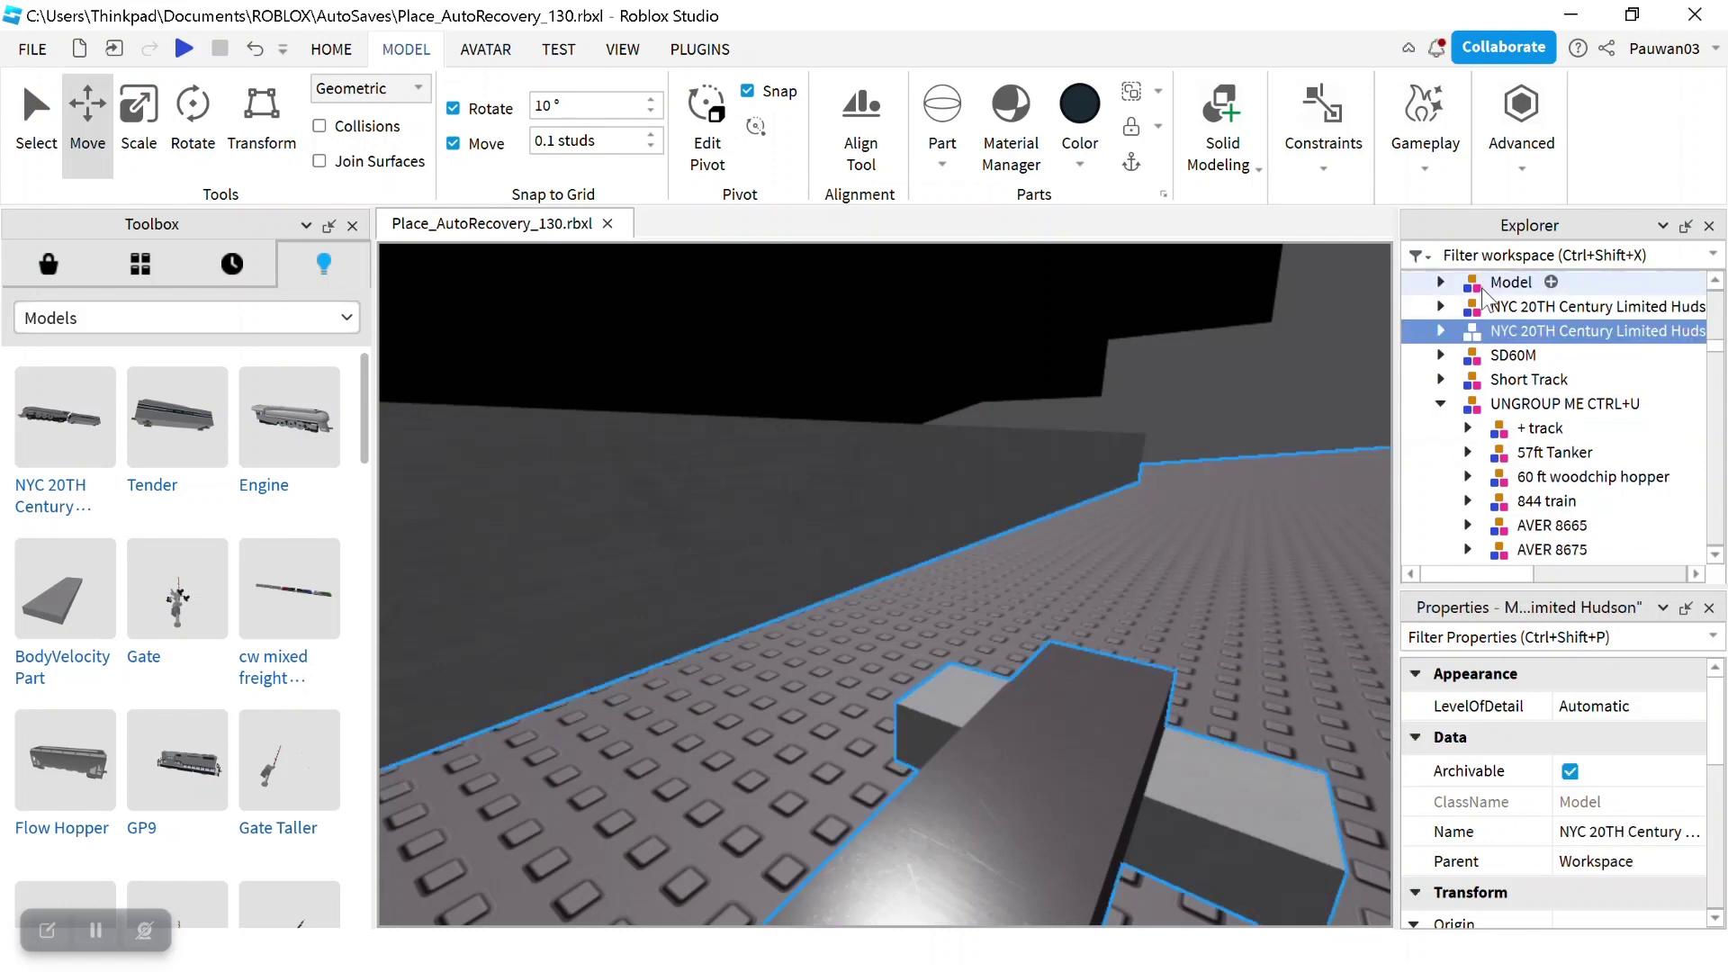
Weld the BodyVelocityPart in the Engine's Base group to the locomotive body with a weld constraint
click(1443, 332)
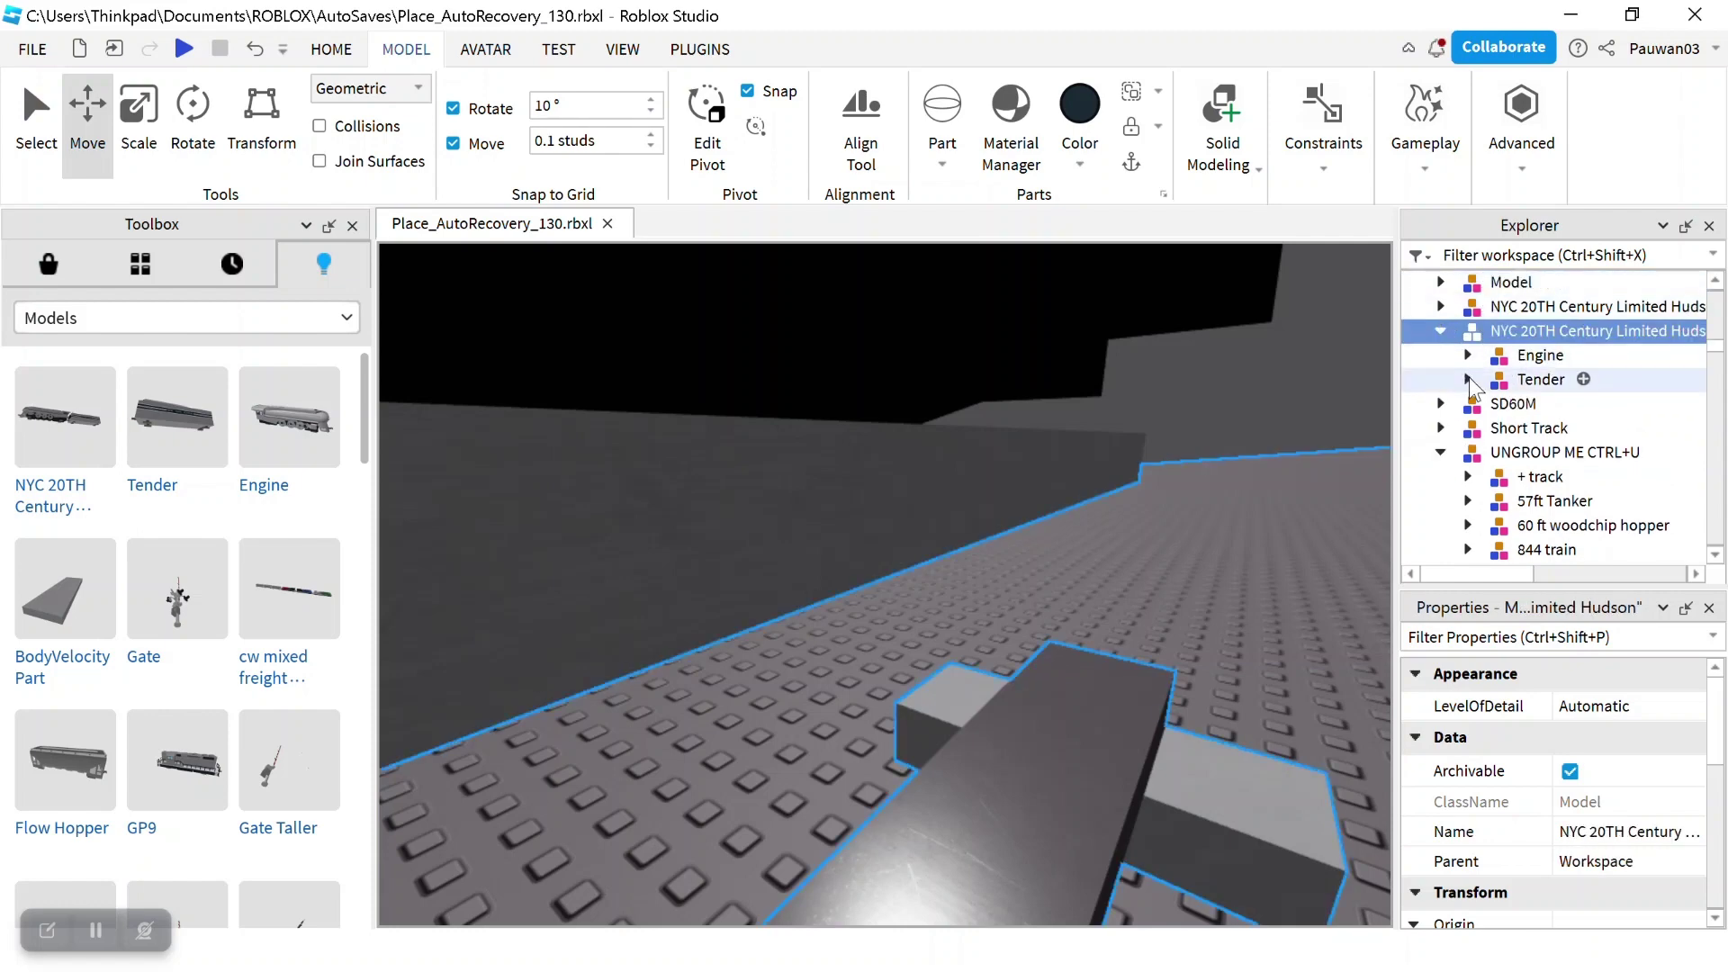
click(1467, 354)
click(1557, 379)
click(1494, 379)
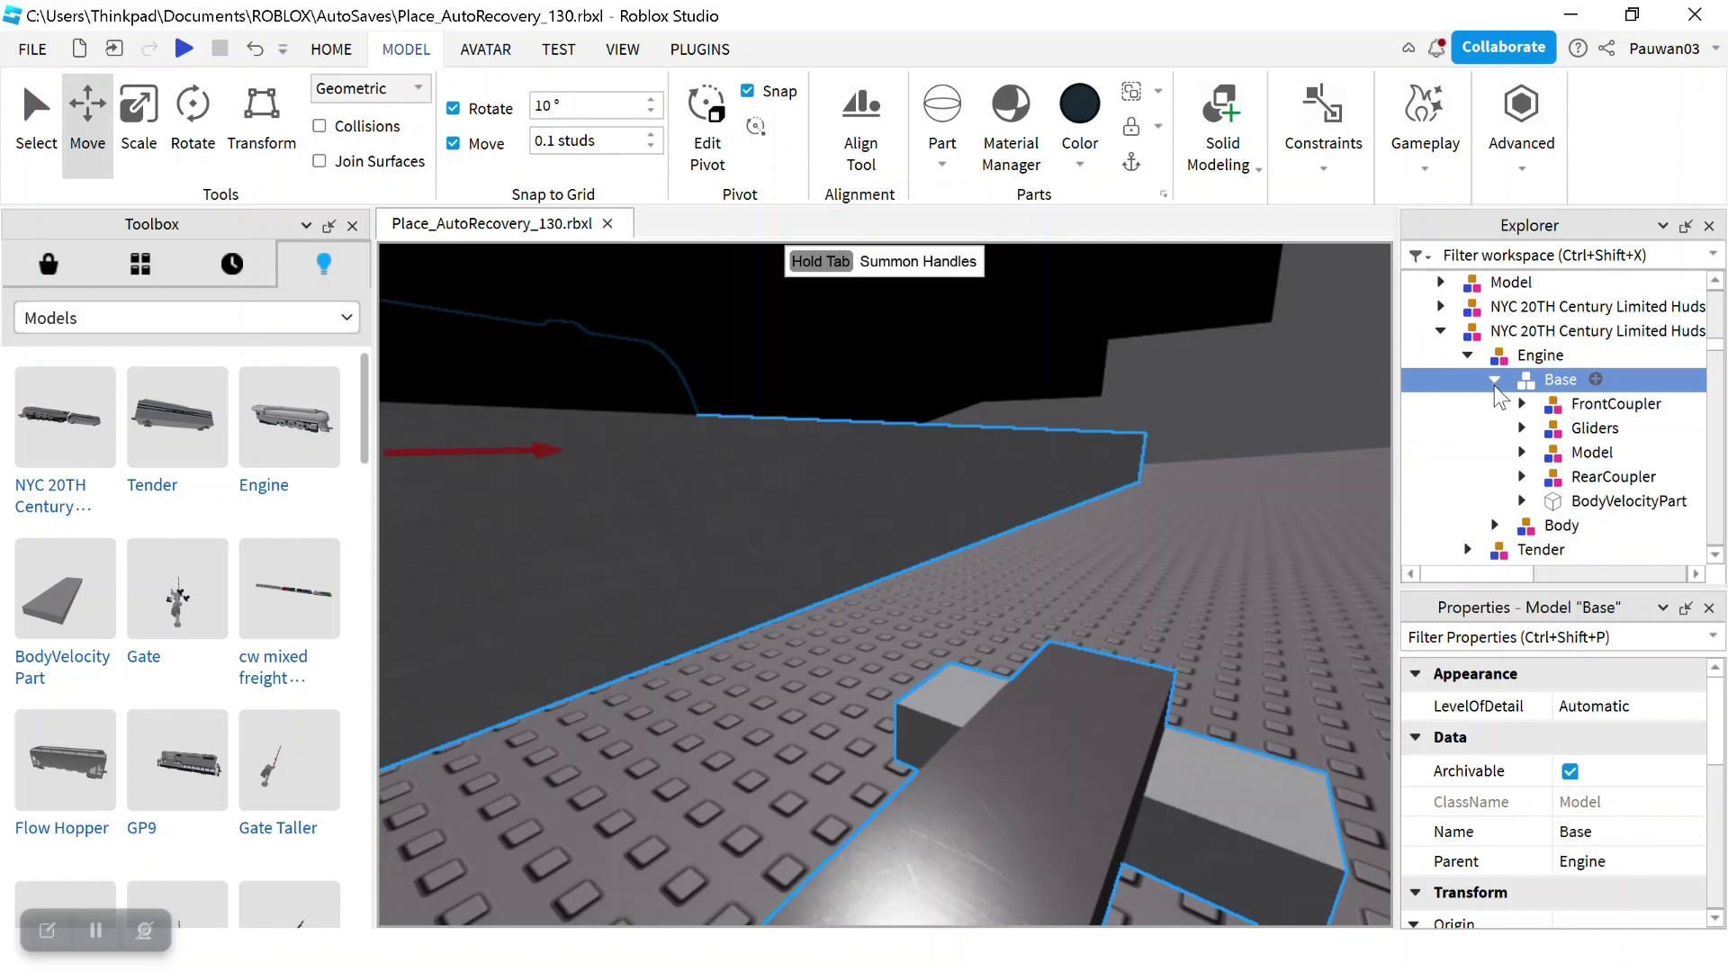
click(1611, 500)
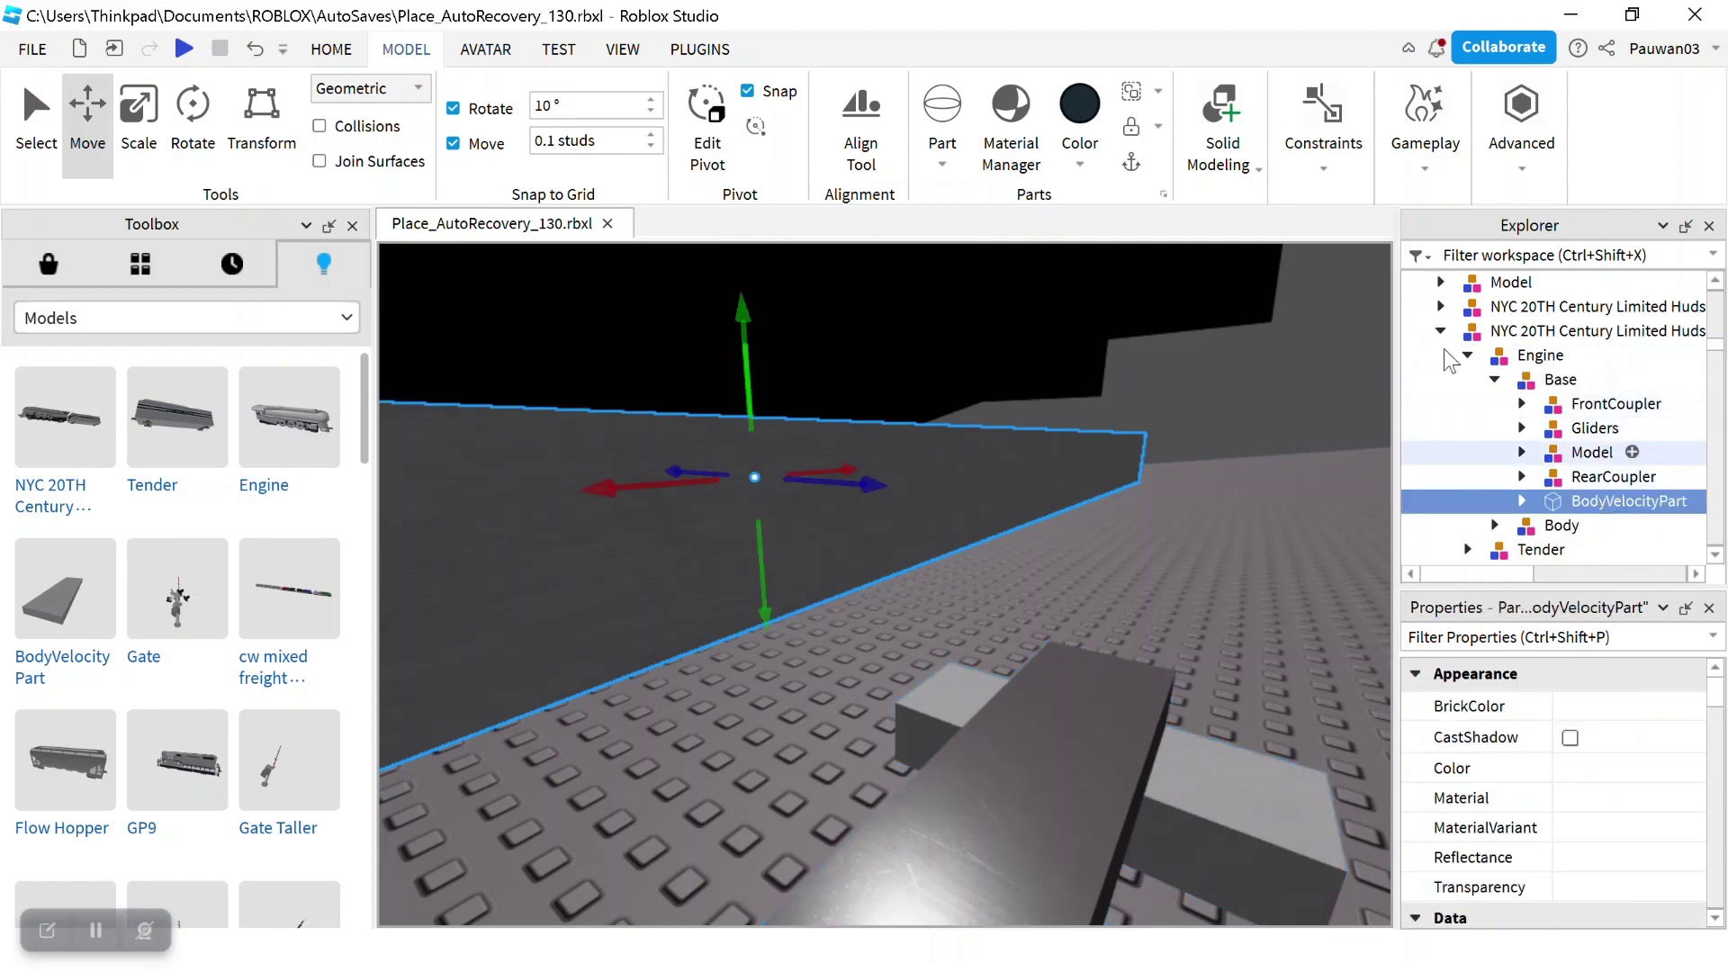
click(1329, 185)
click(1304, 256)
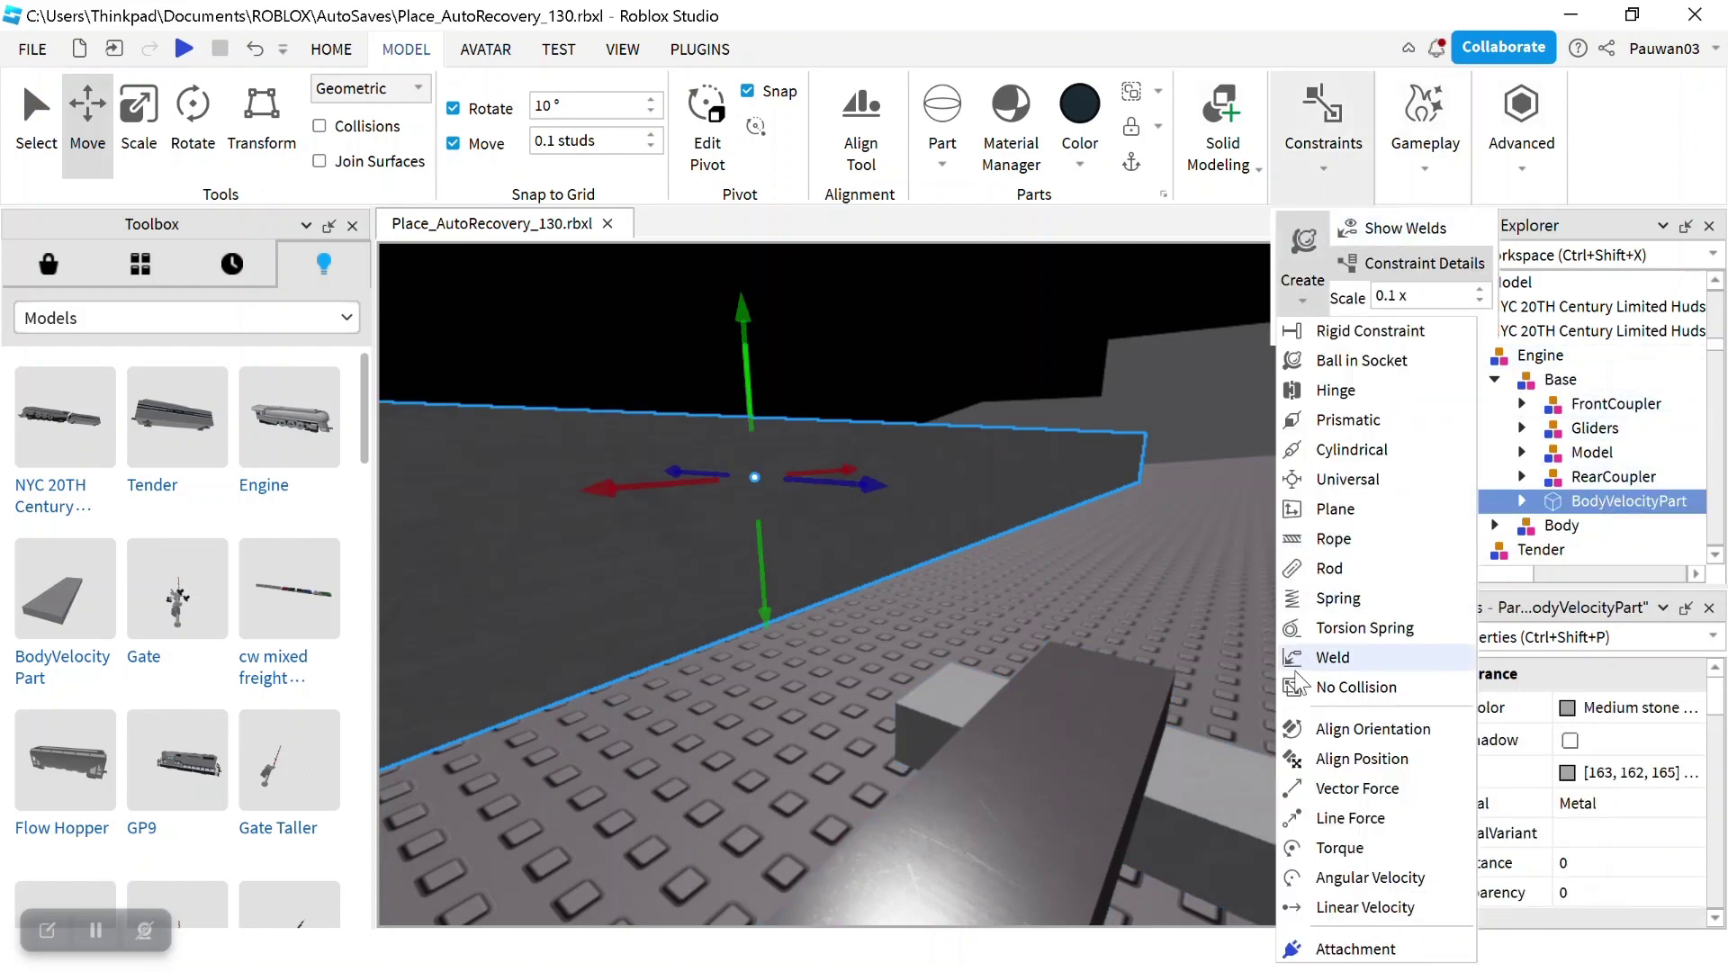
click(1297, 665)
click(1157, 372)
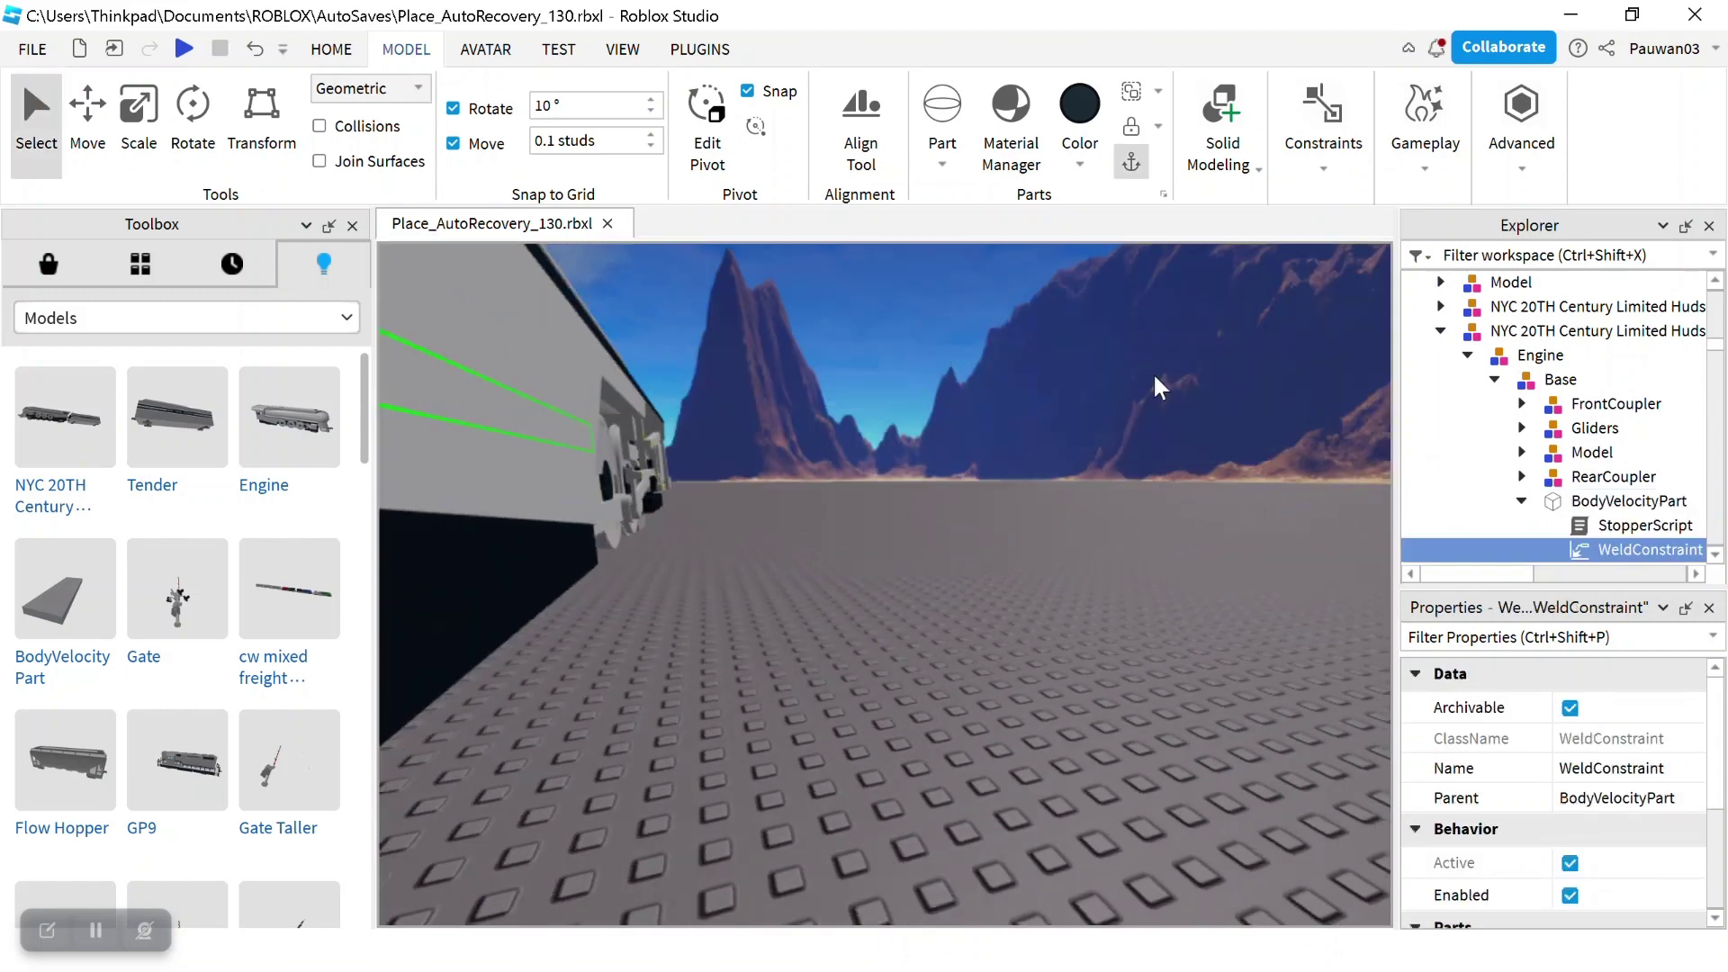
Focus on the Engine's Body group and examine the locomotive's driving wheels and front end
click(1521, 501)
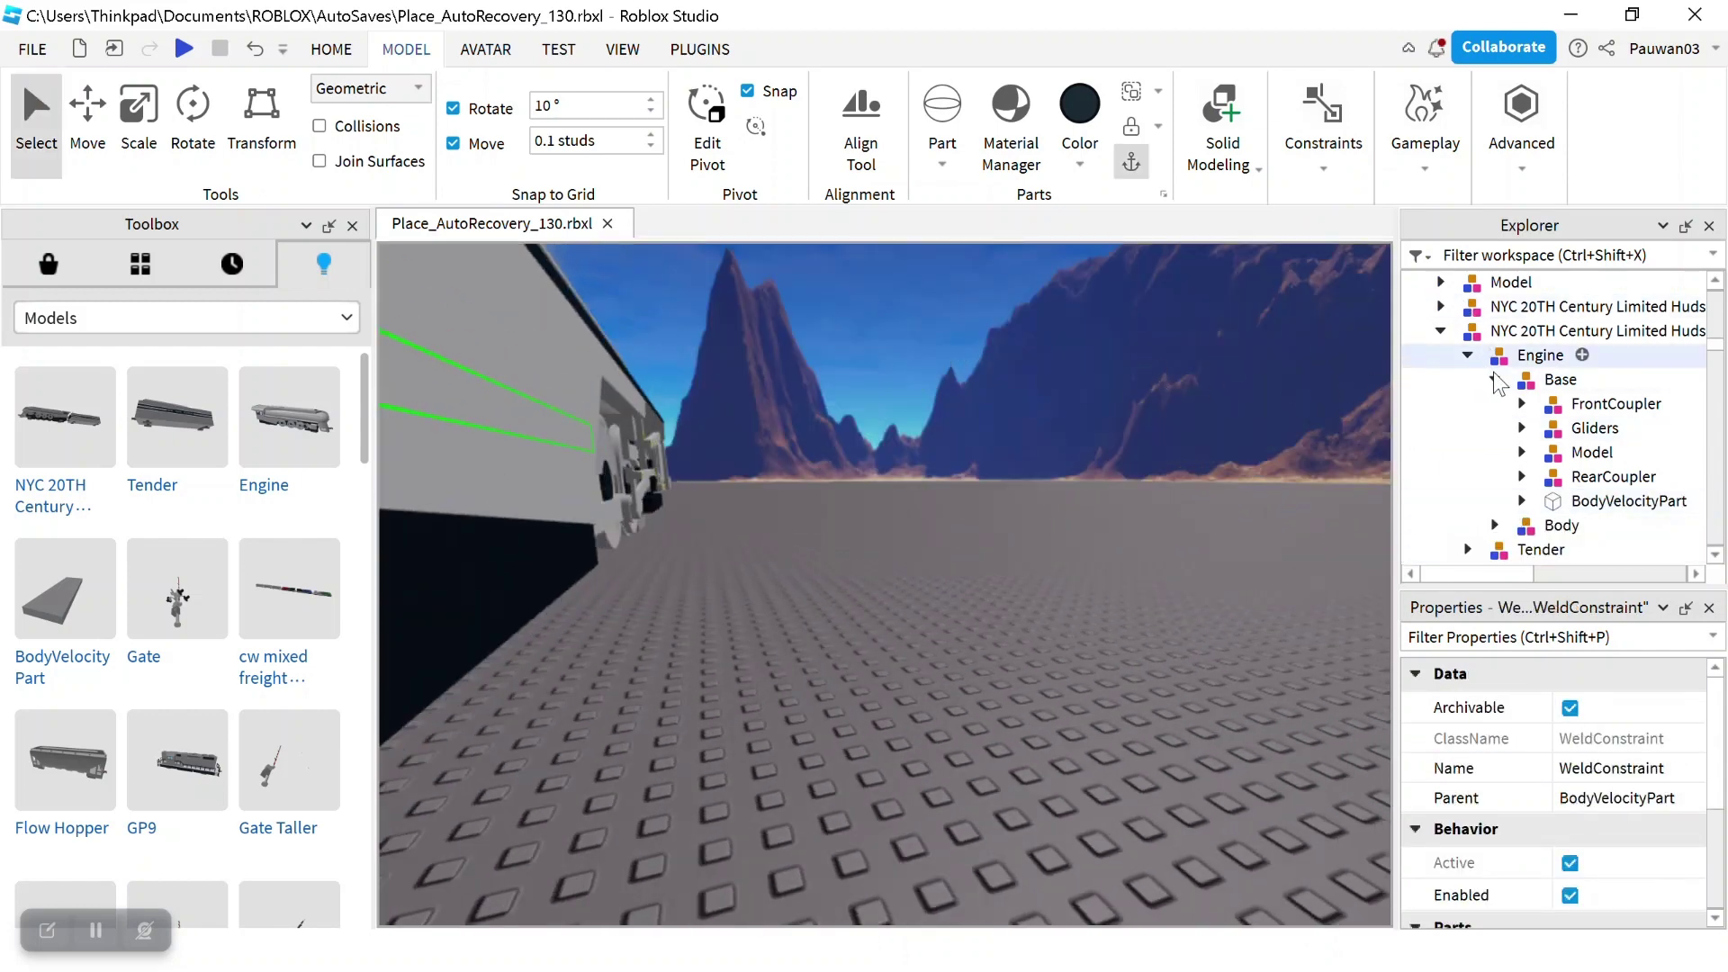
key(f)
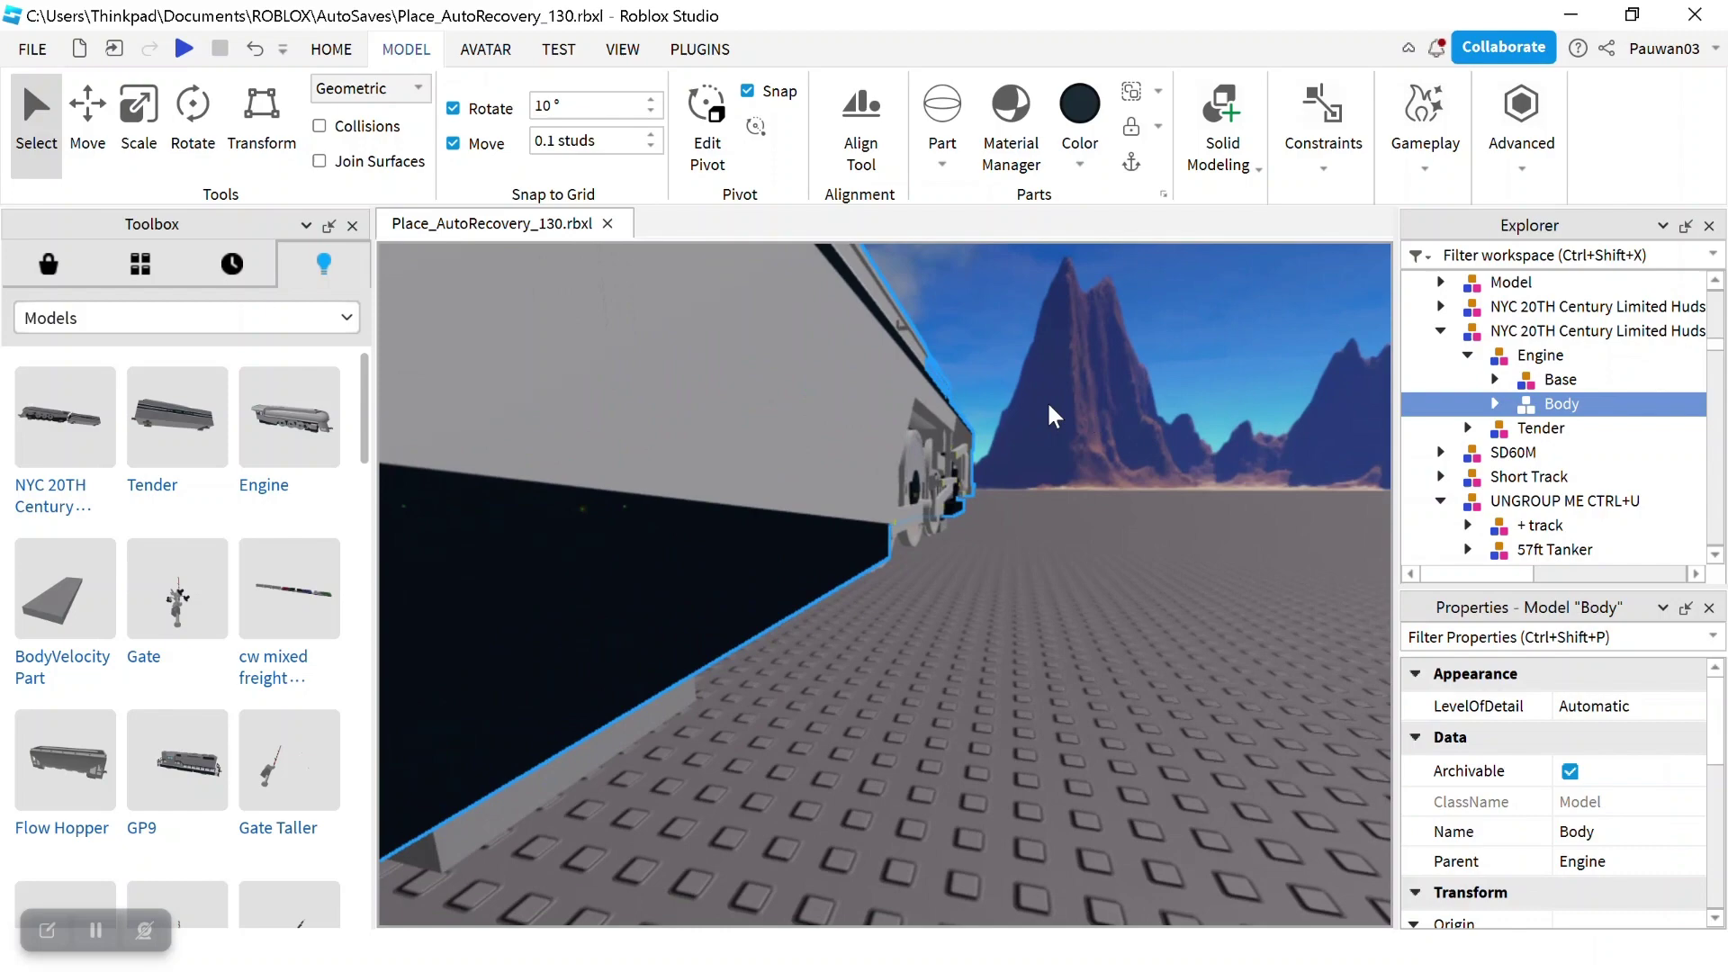
right_drag(1074, 408, 1074, 407)
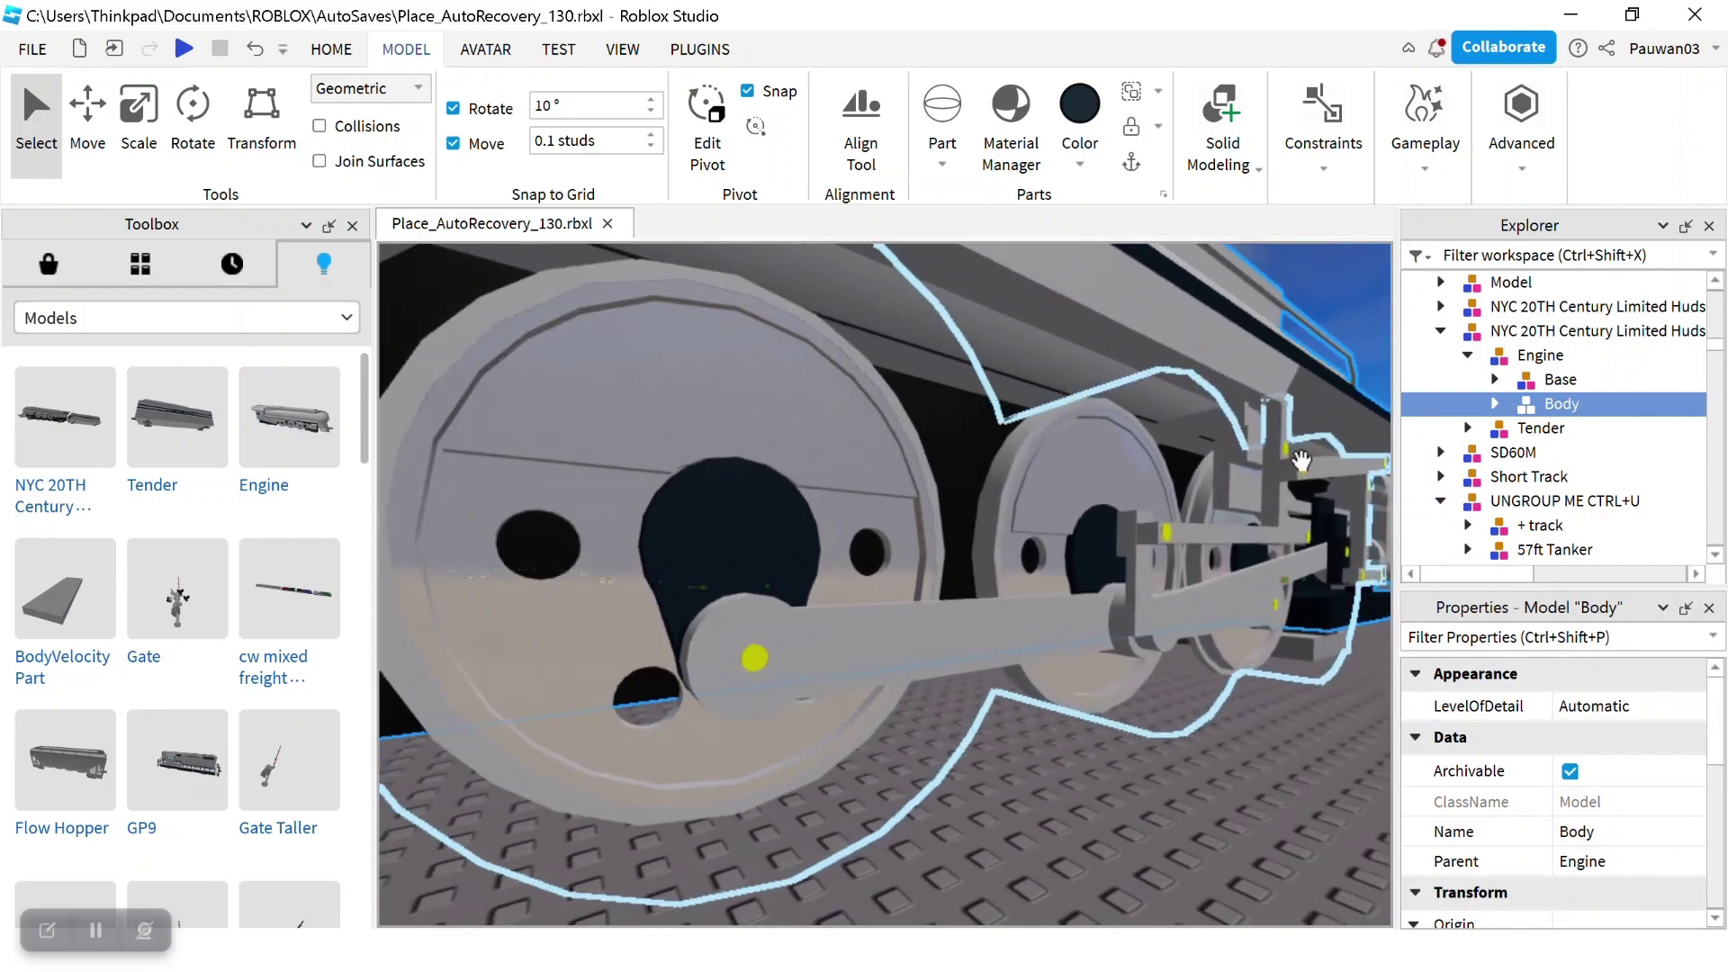
right_drag(1302, 460, 1301, 462)
scroll(1302, 460, down, 3)
key(d)
click(1301, 463)
scroll(1301, 462, down, 4)
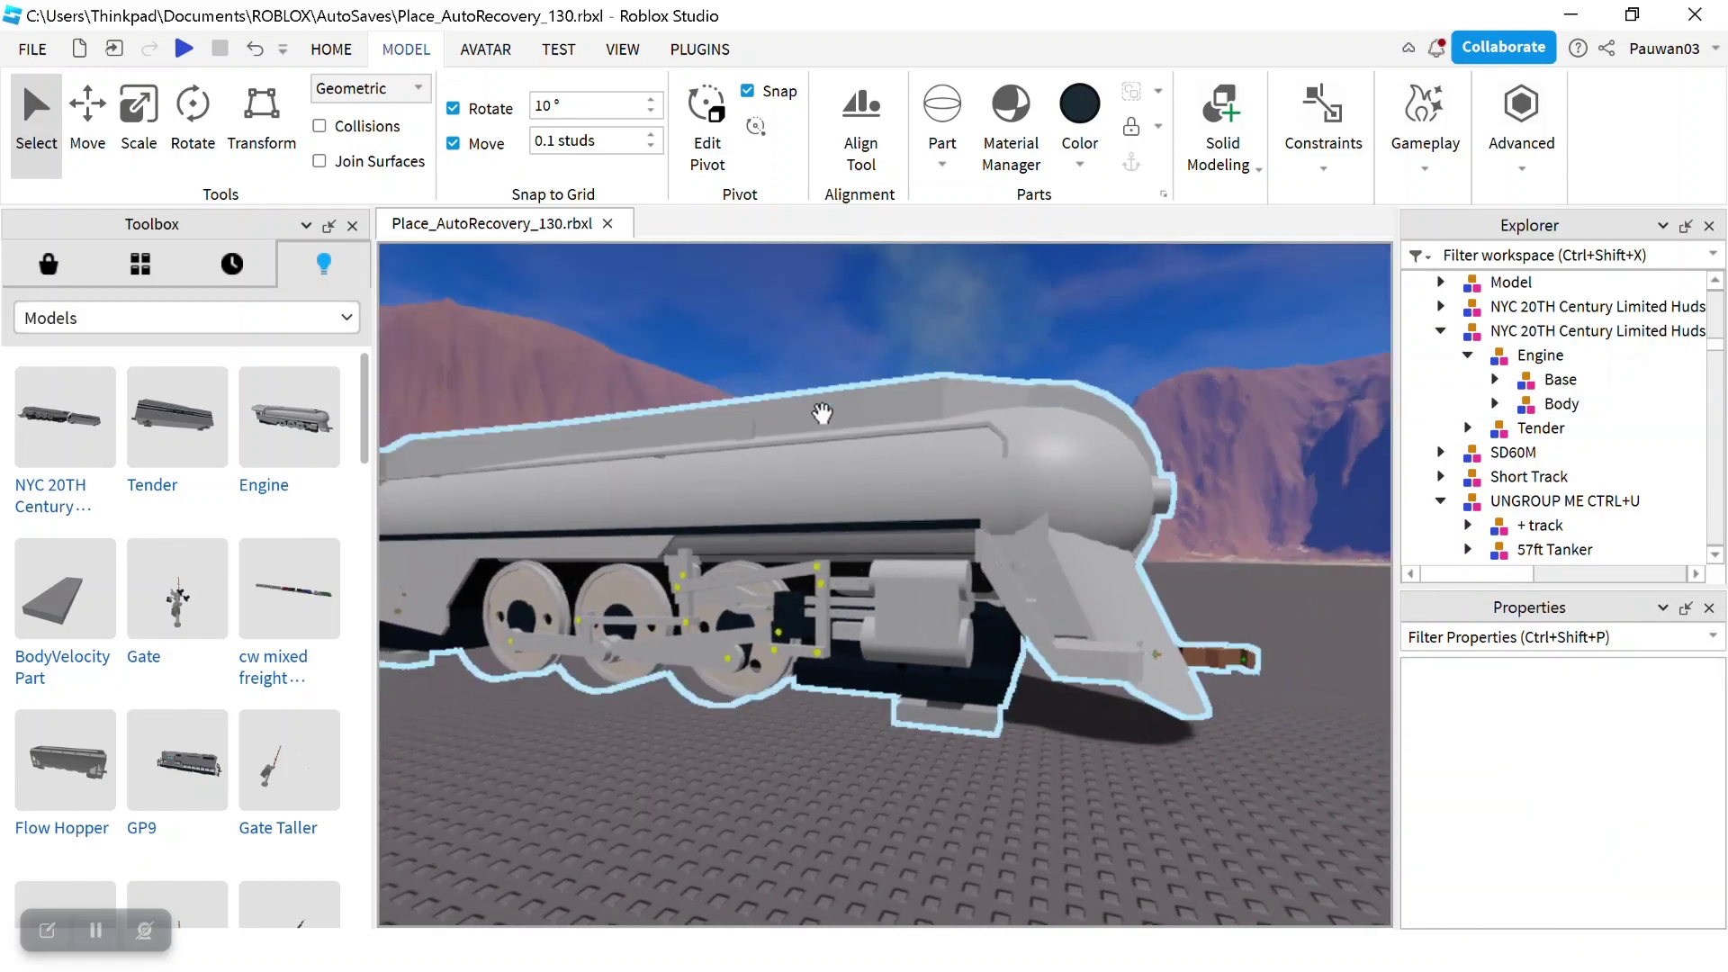
Examine the side rods and cylinders up close, from the rear driving wheel forward to the front coupler
scroll(507, 635, up, 8)
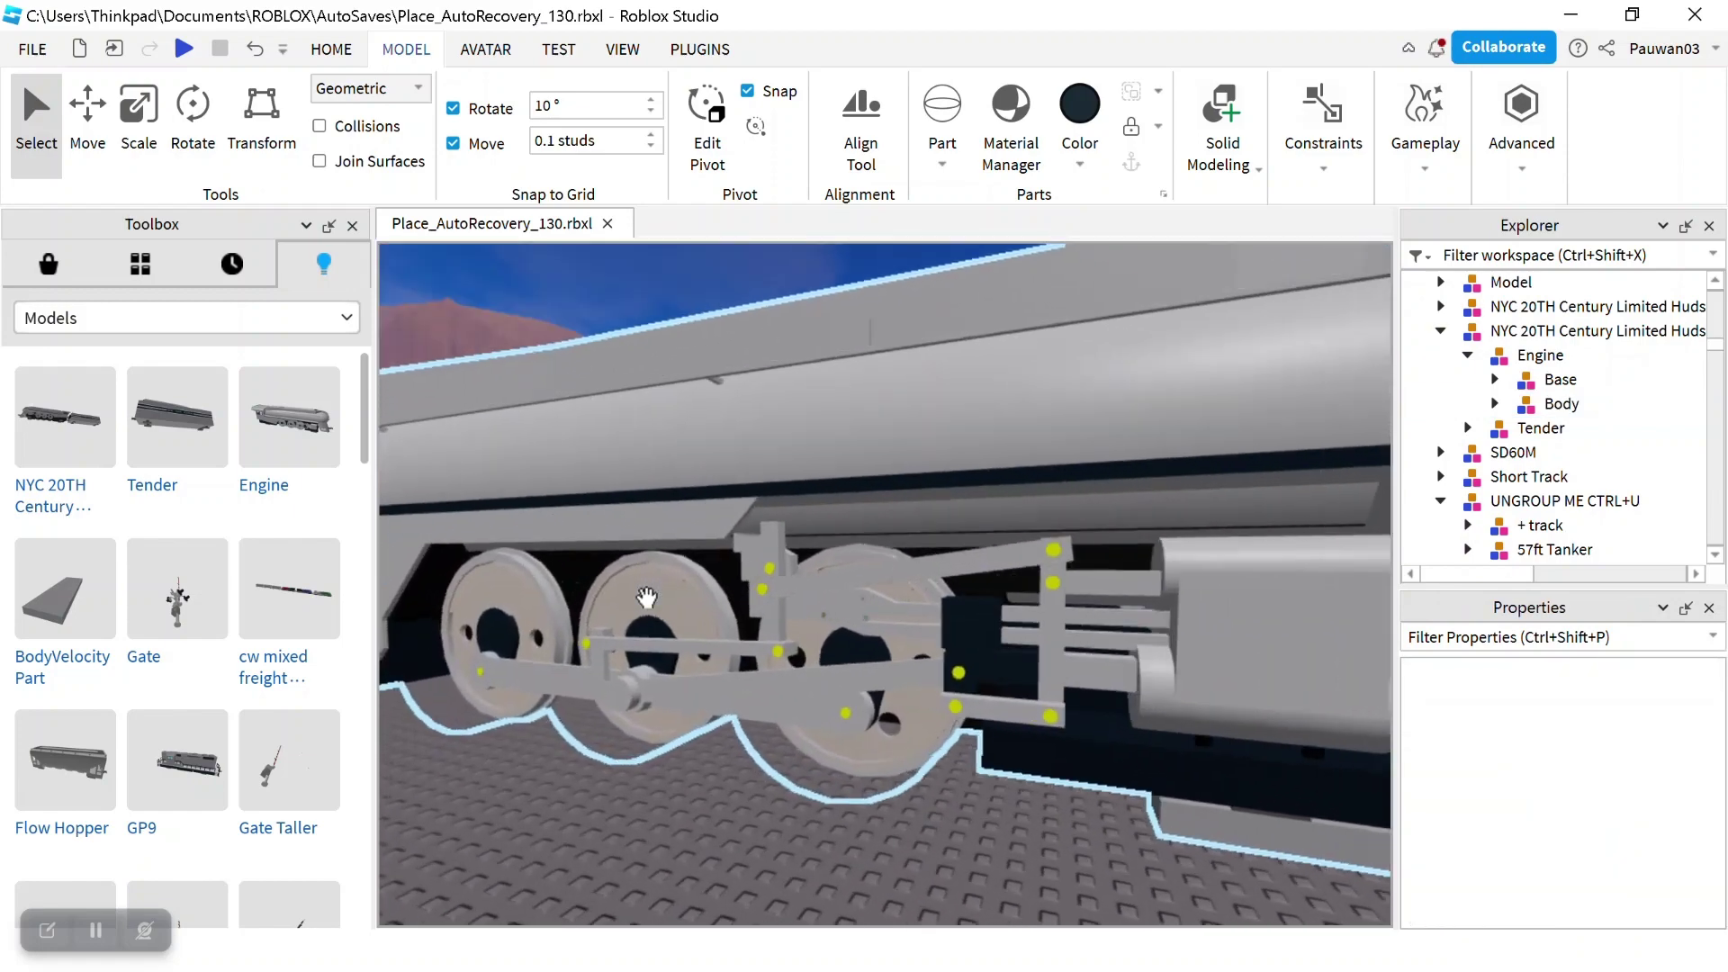
key(w)
right_drag(646, 597, 646, 597)
scroll(646, 597, down, 8)
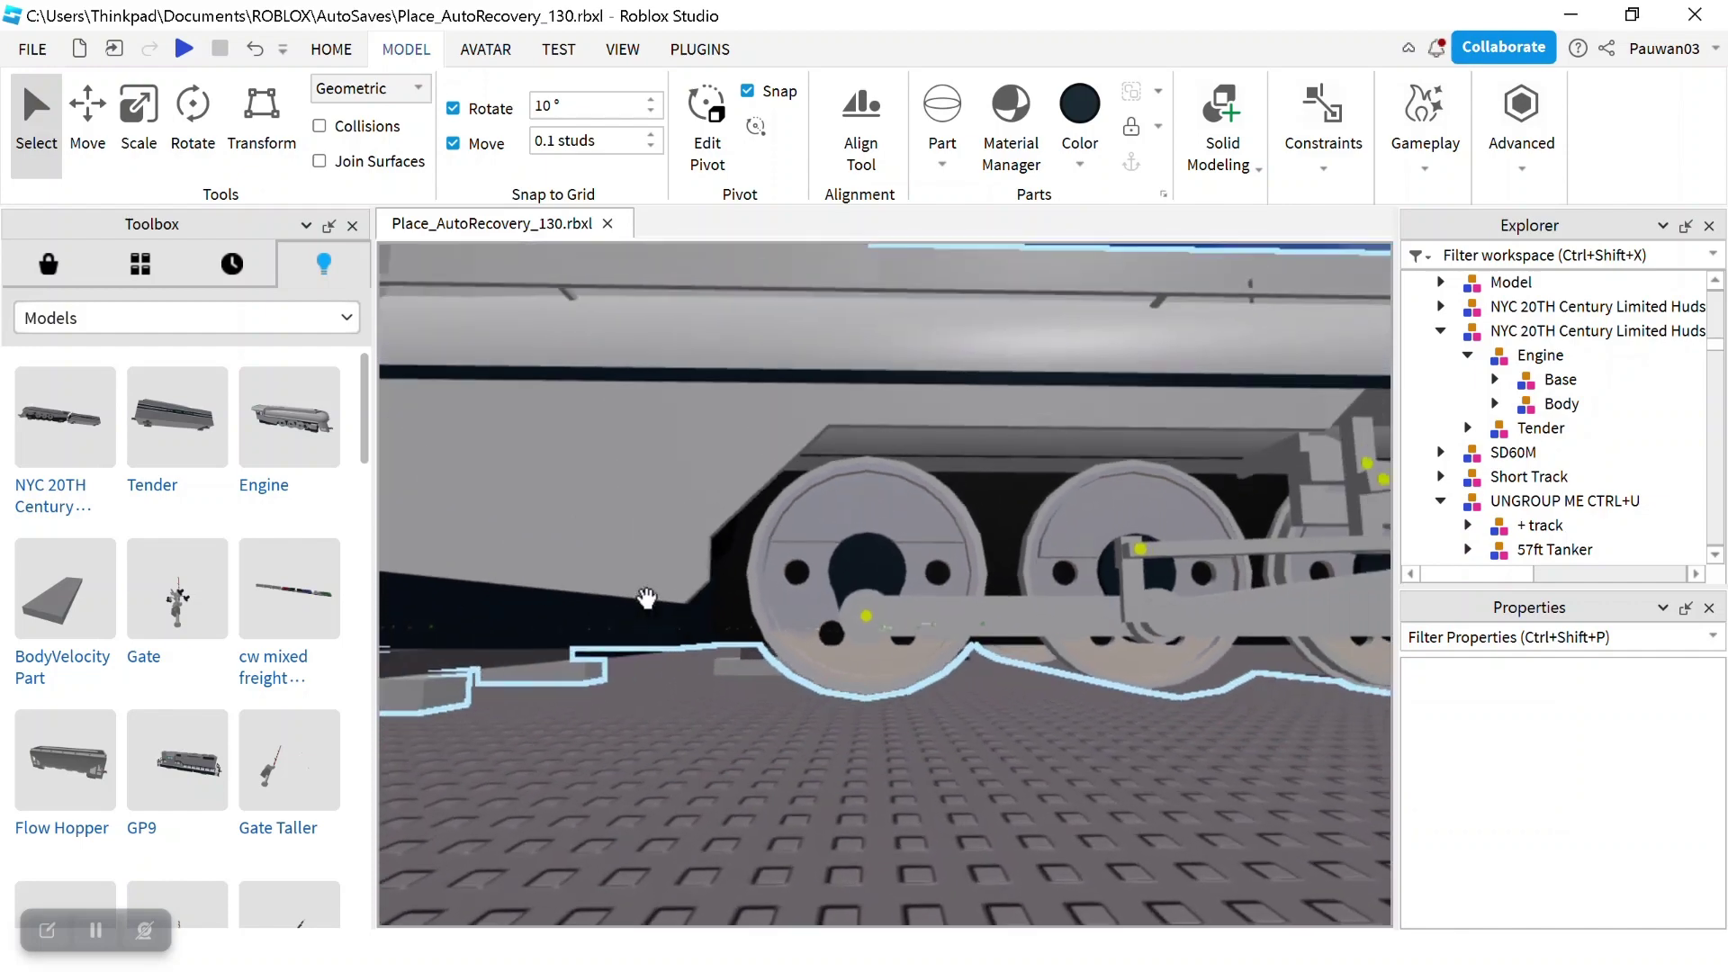
key(d)
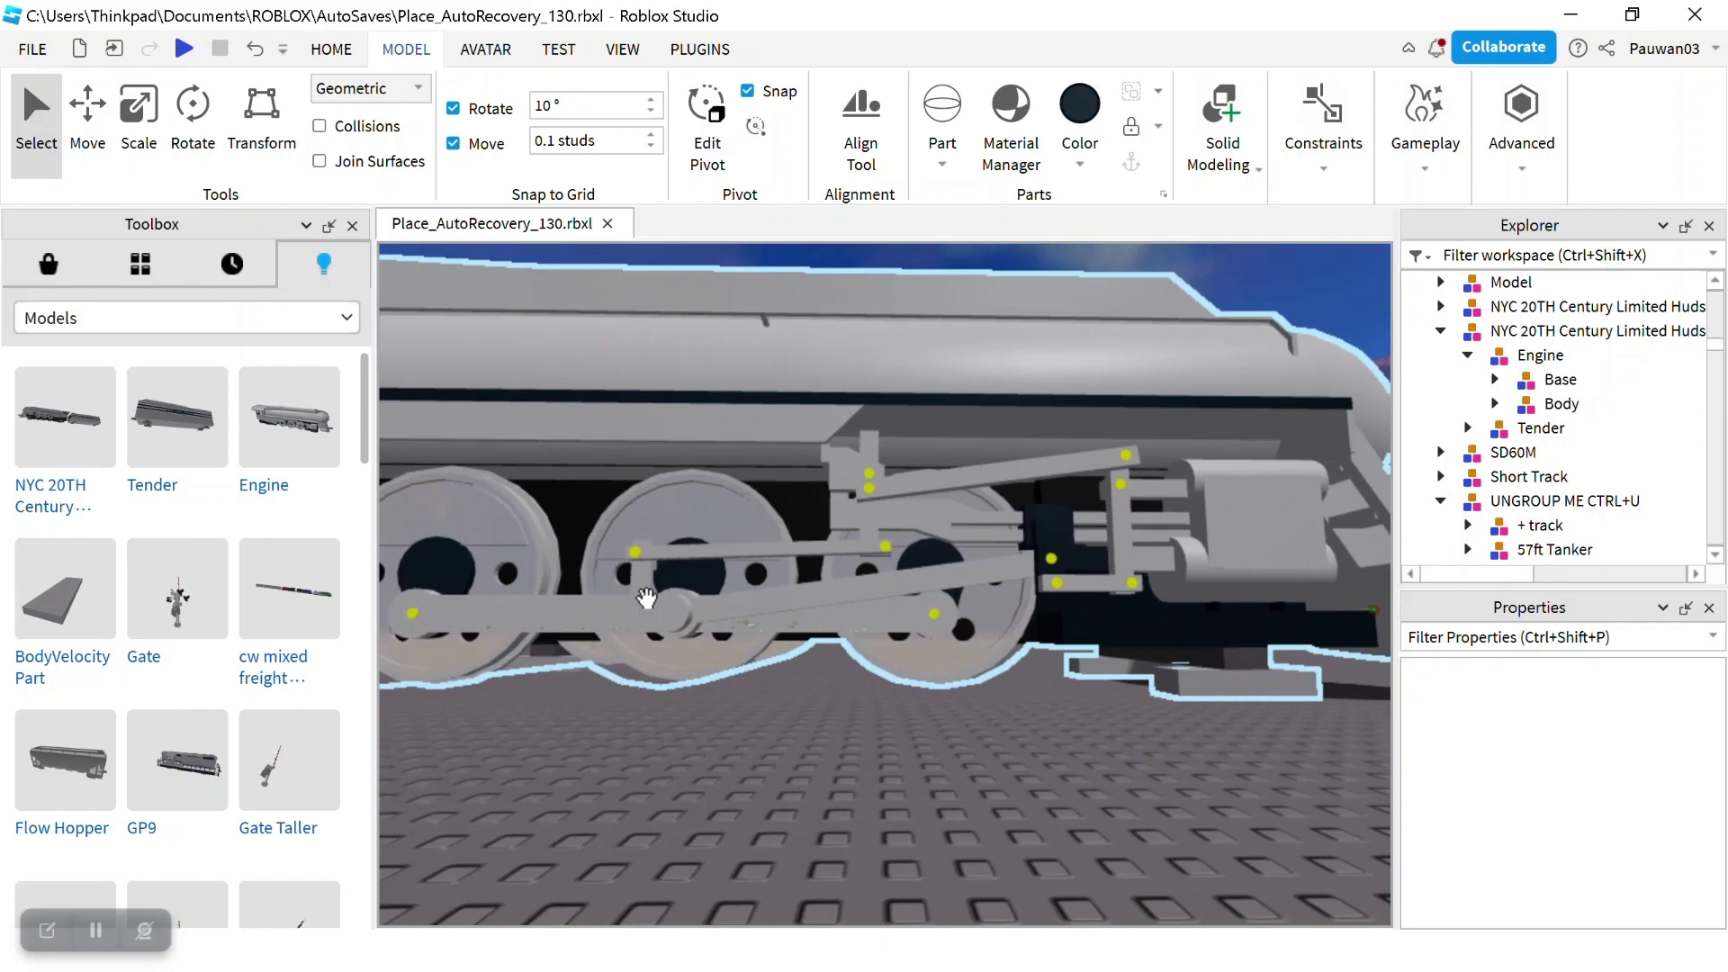
key(d)
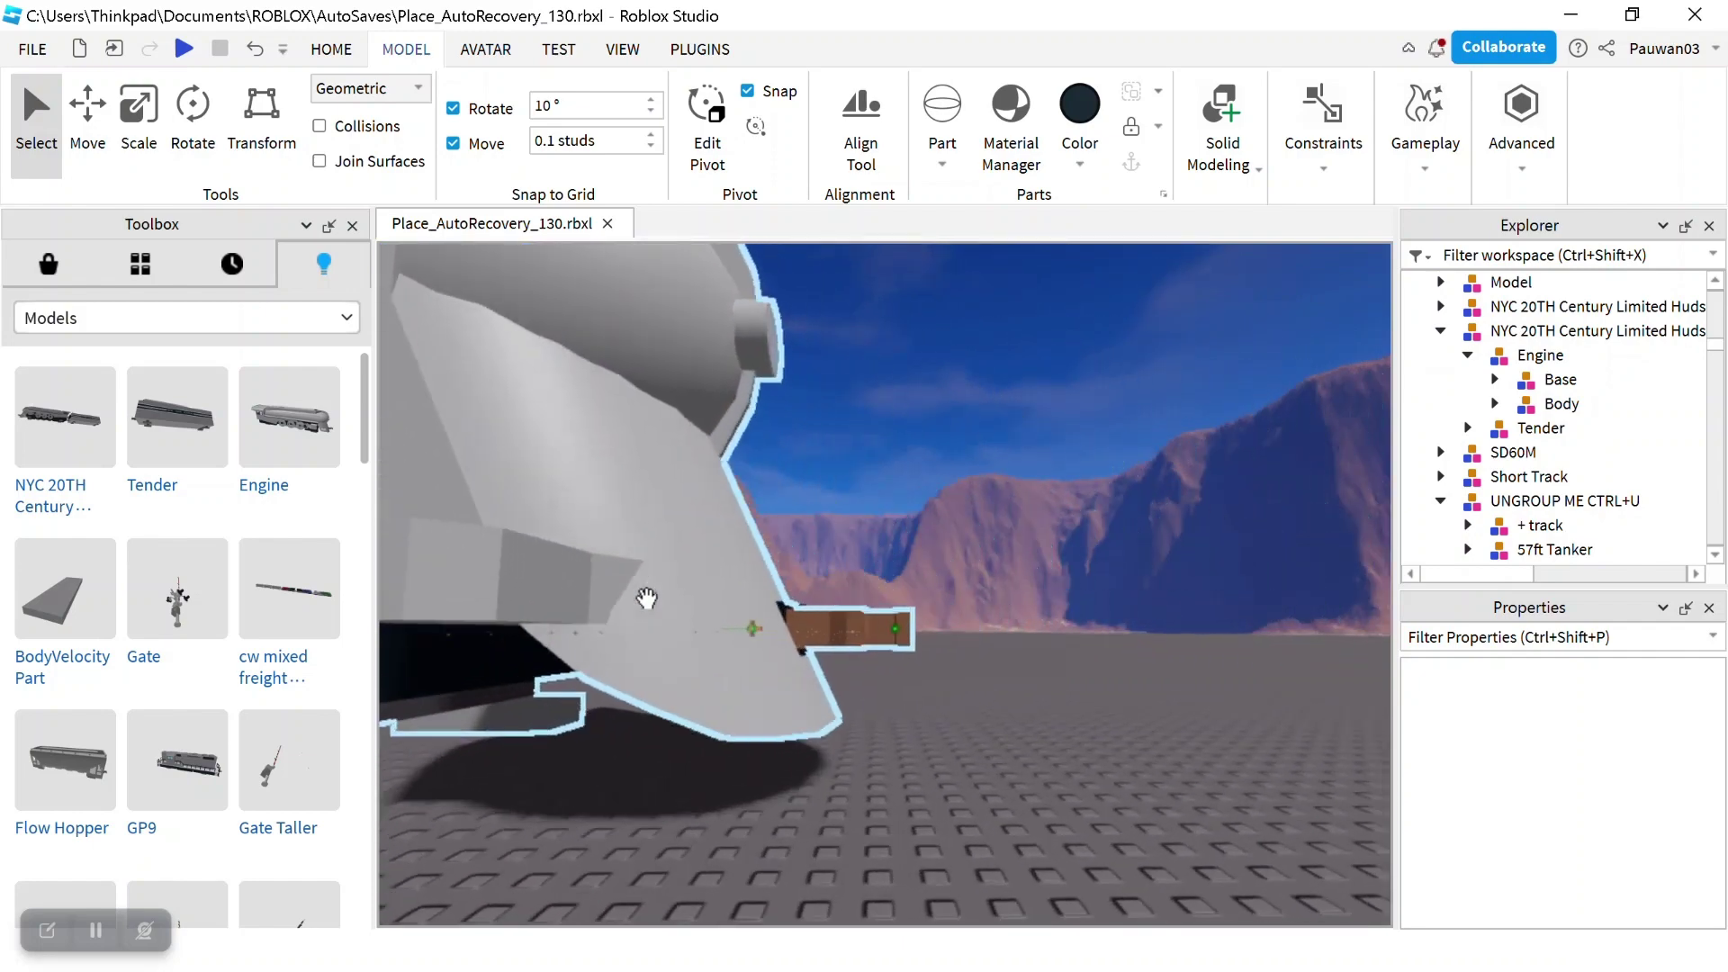
Enable UsePartColor for the Union in the Engine's Body group, picked beside the front coupler
mouse_move(764, 624)
right_down()
mouse_move(795, 667)
mouse_move(762, 627)
right_up()
scroll(764, 623, up, 5)
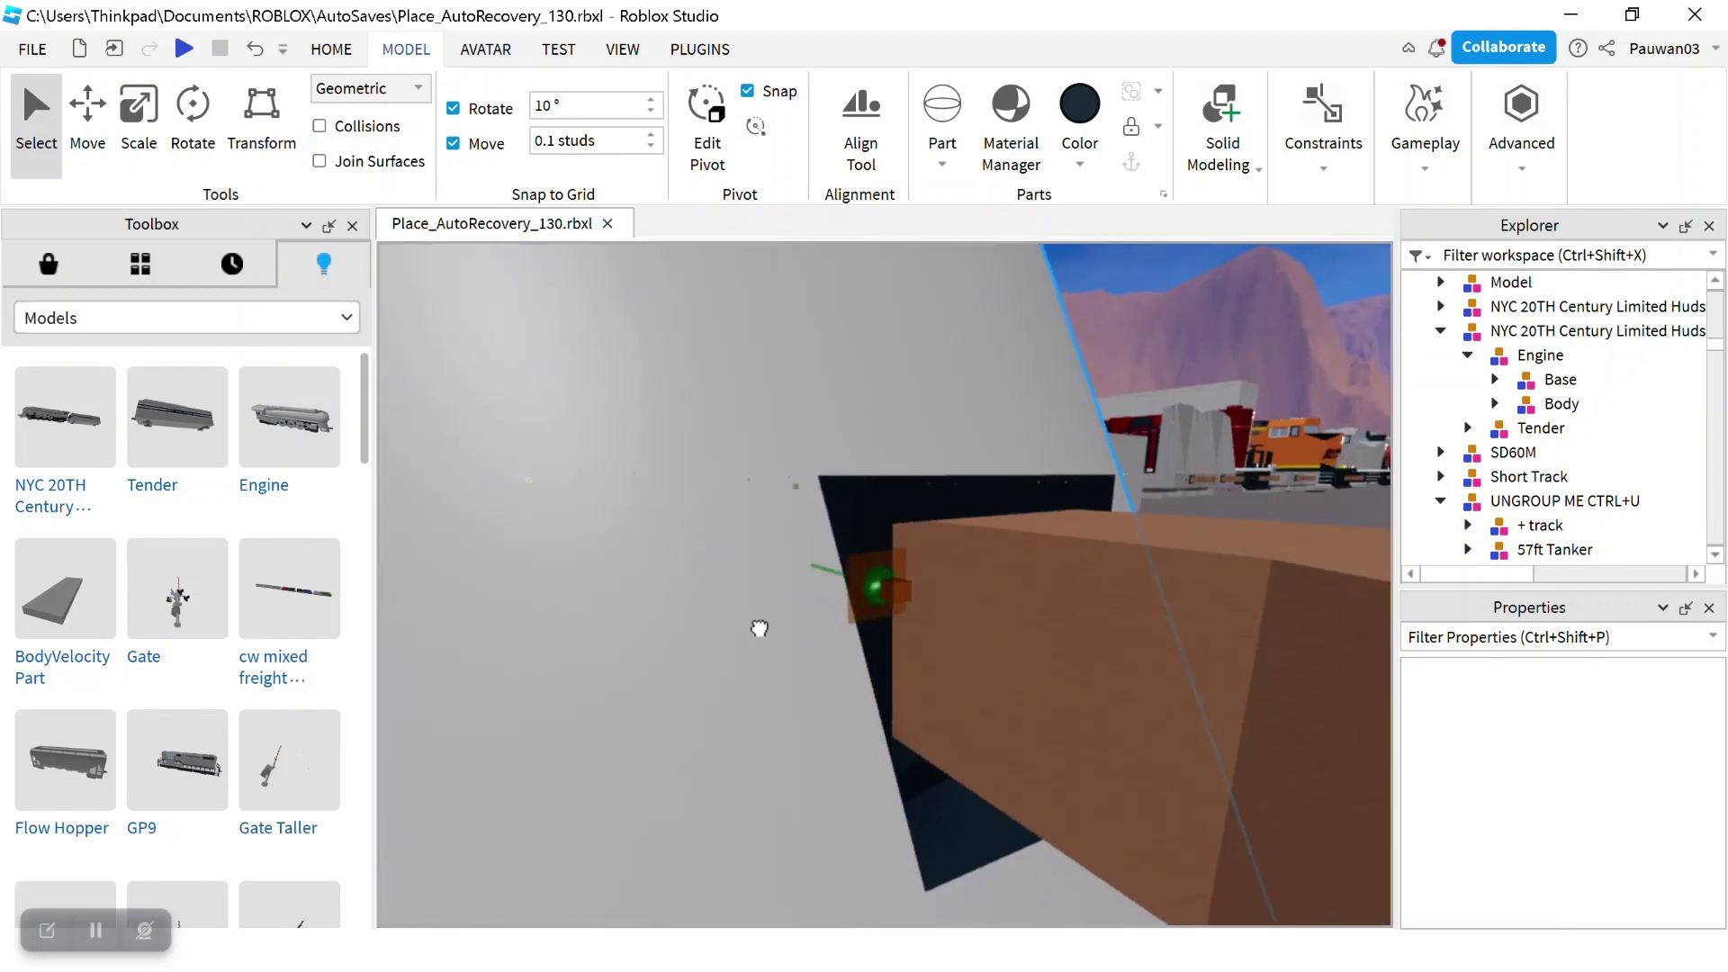
click(759, 628)
scroll(1476, 765, down, 8)
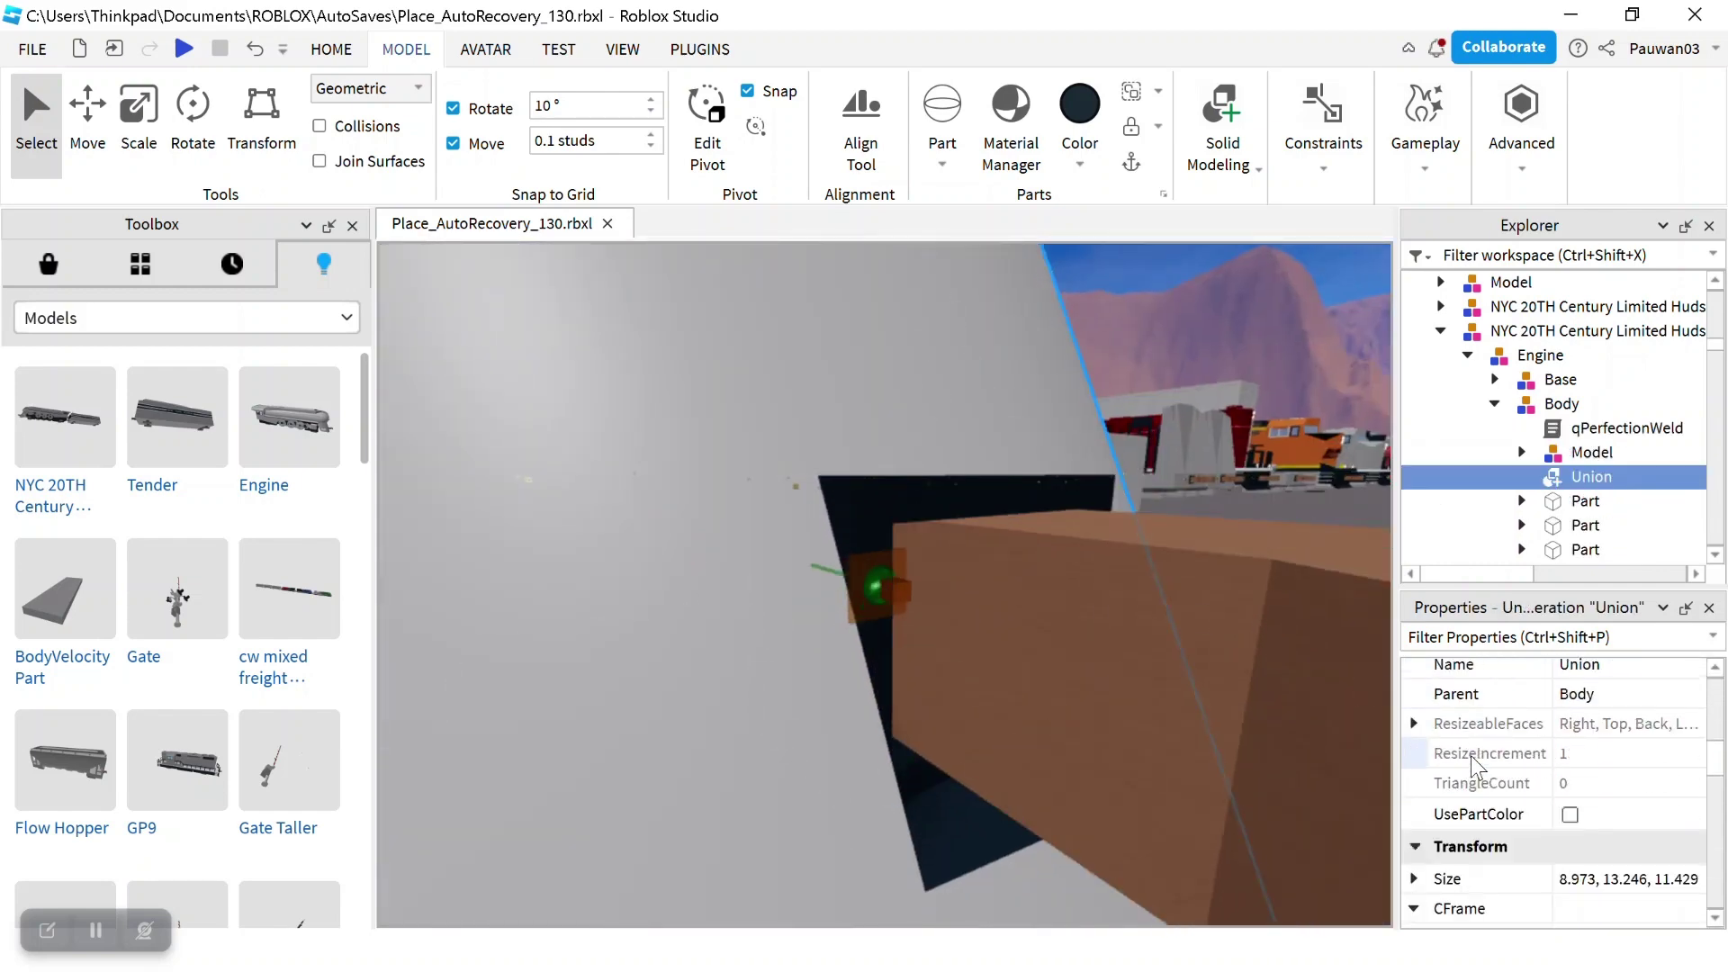
click(1570, 815)
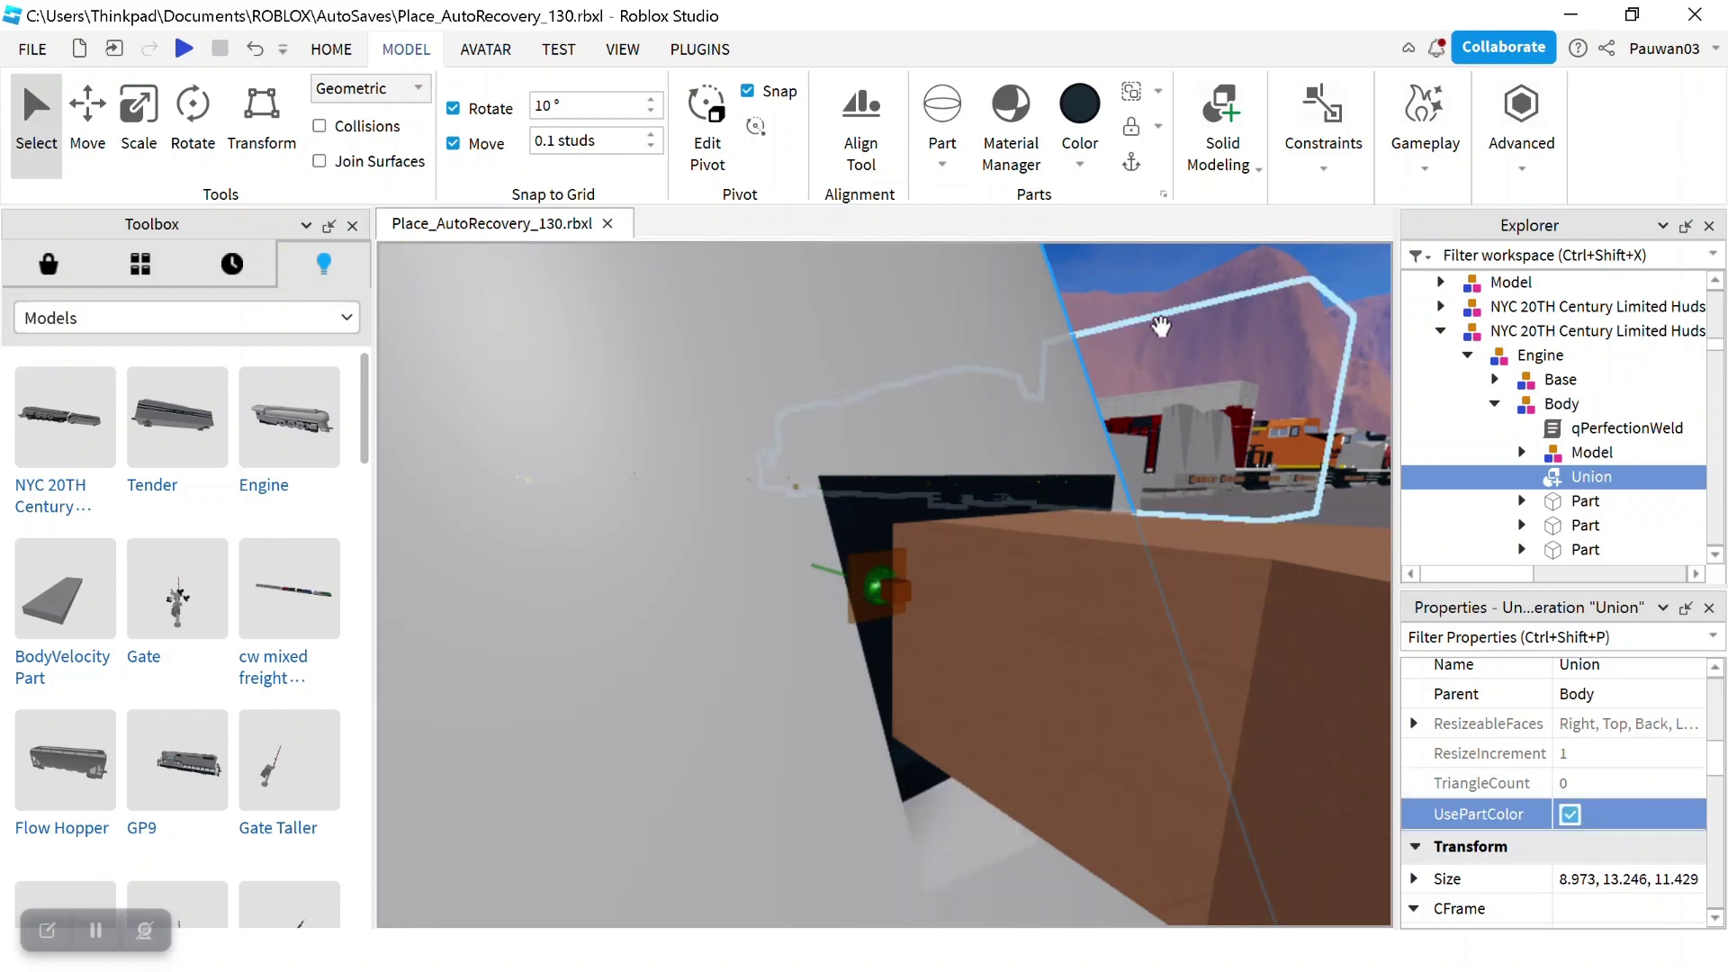
Inspect the side of the train from the locomotive's nose past the cab to the rear of the tender
scroll(1161, 349, down, 3)
right_drag(1161, 326, 1107, 311)
click(1107, 313)
scroll(1107, 311, down, 4)
key(a)
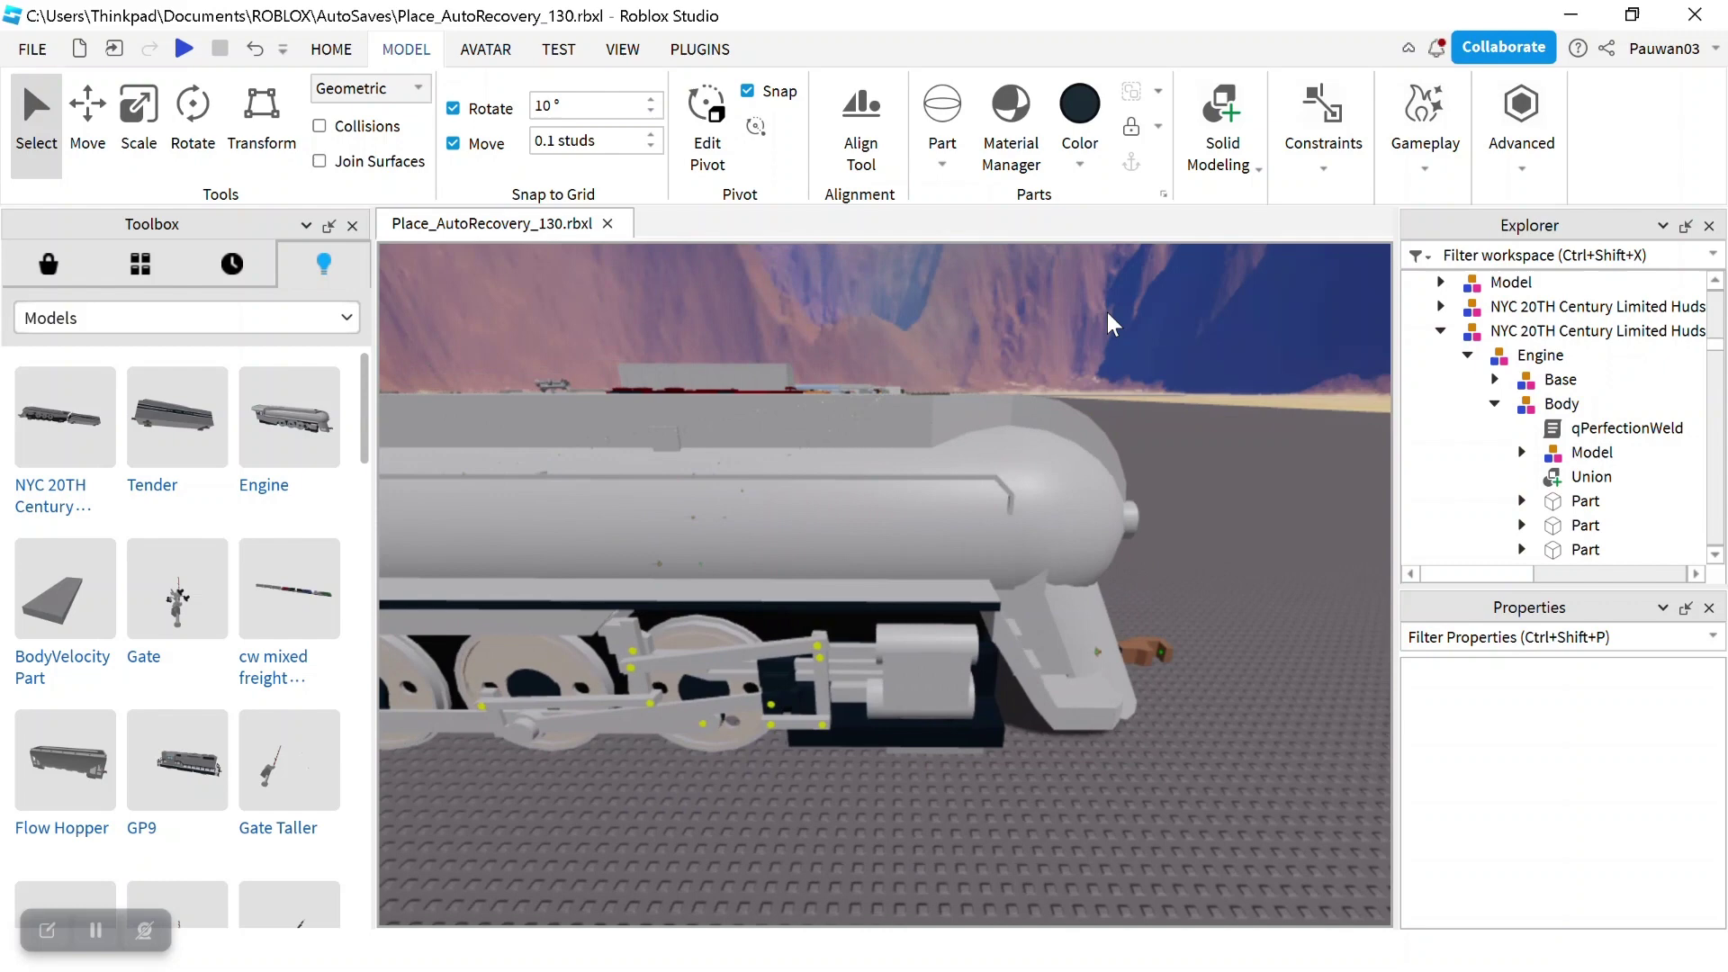
key(a)
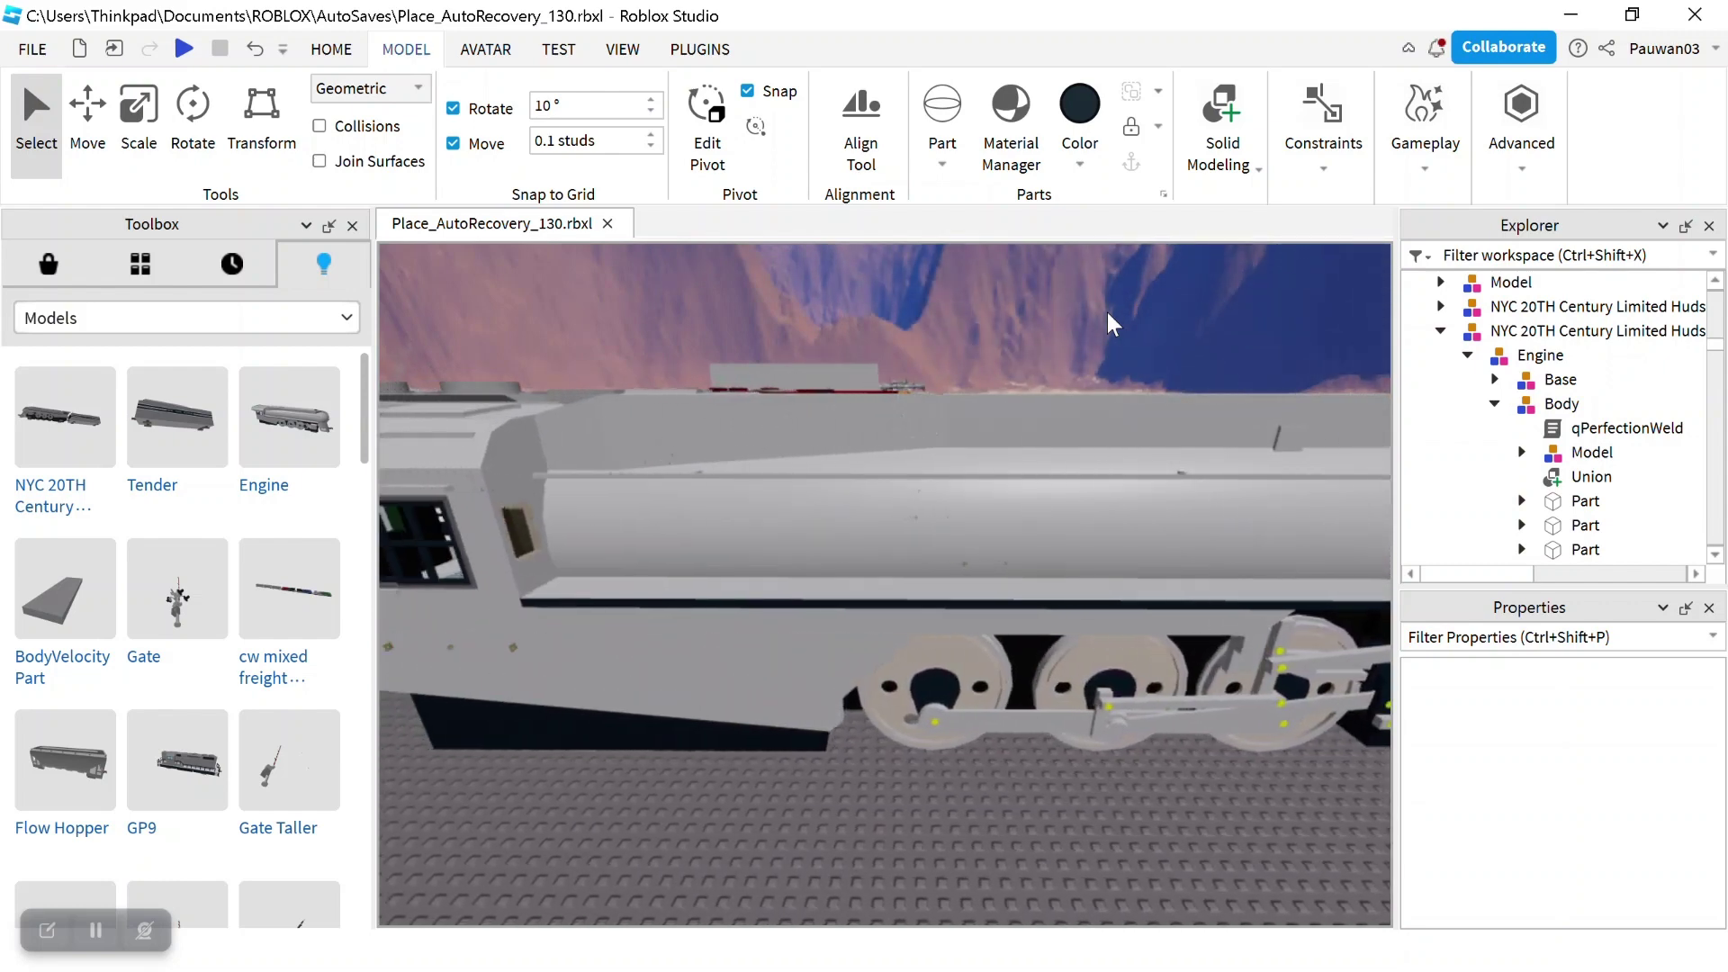
key(a)
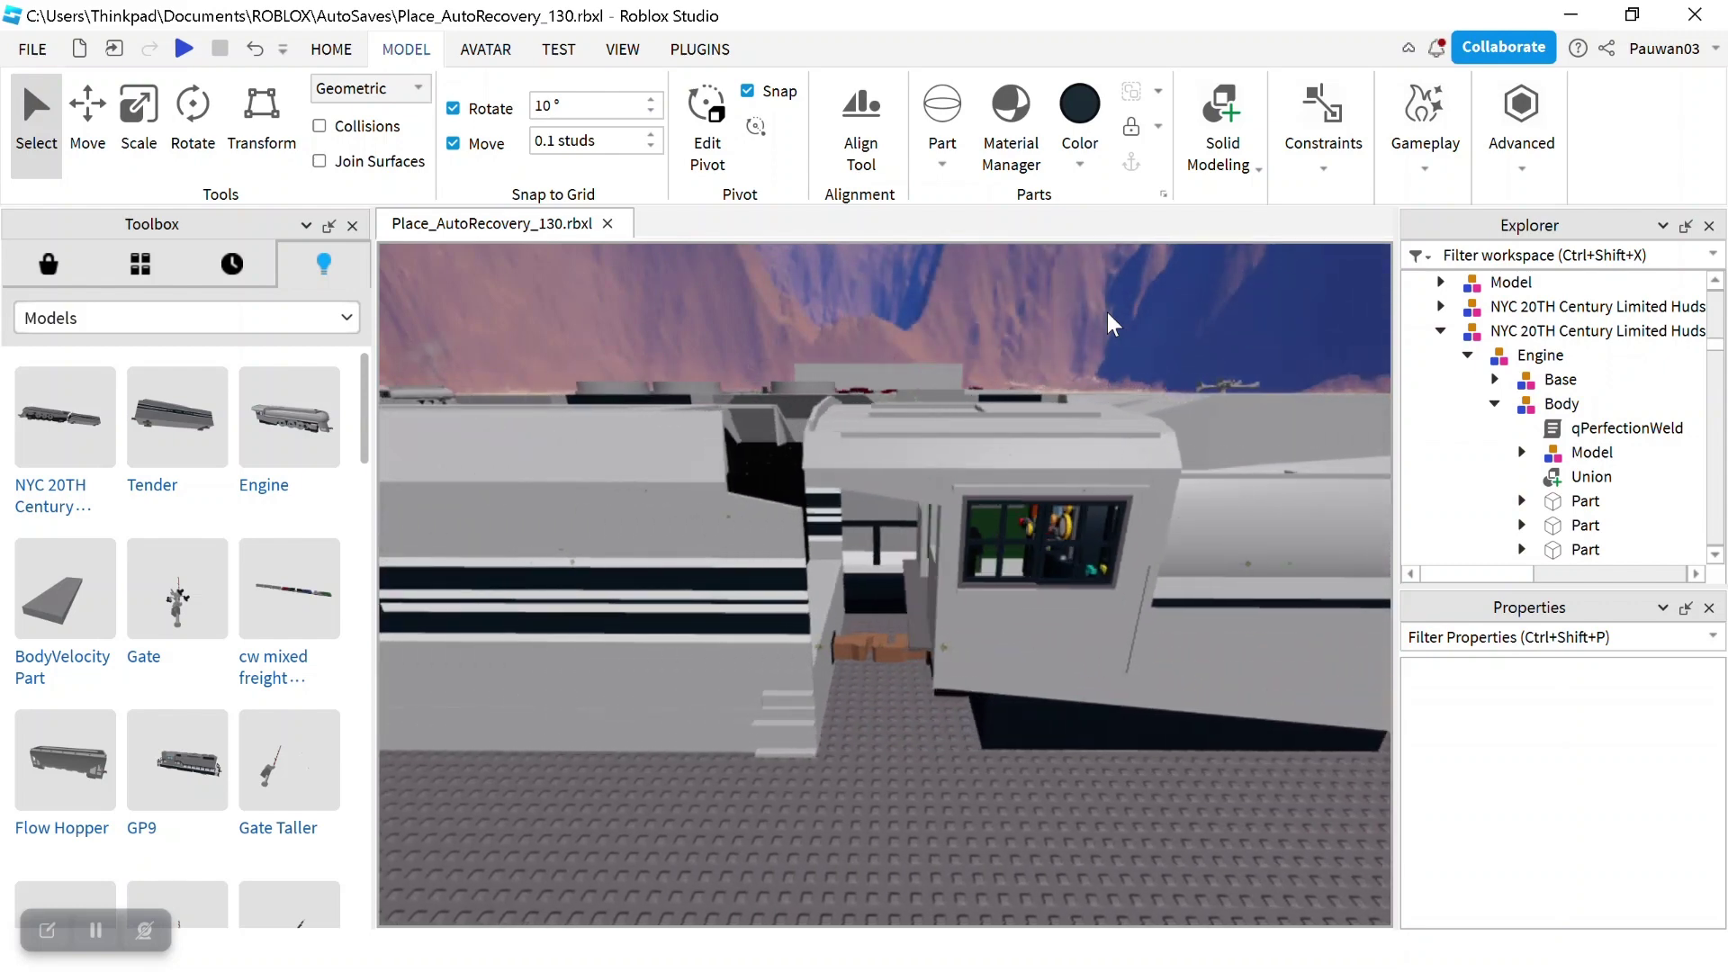
key(a)
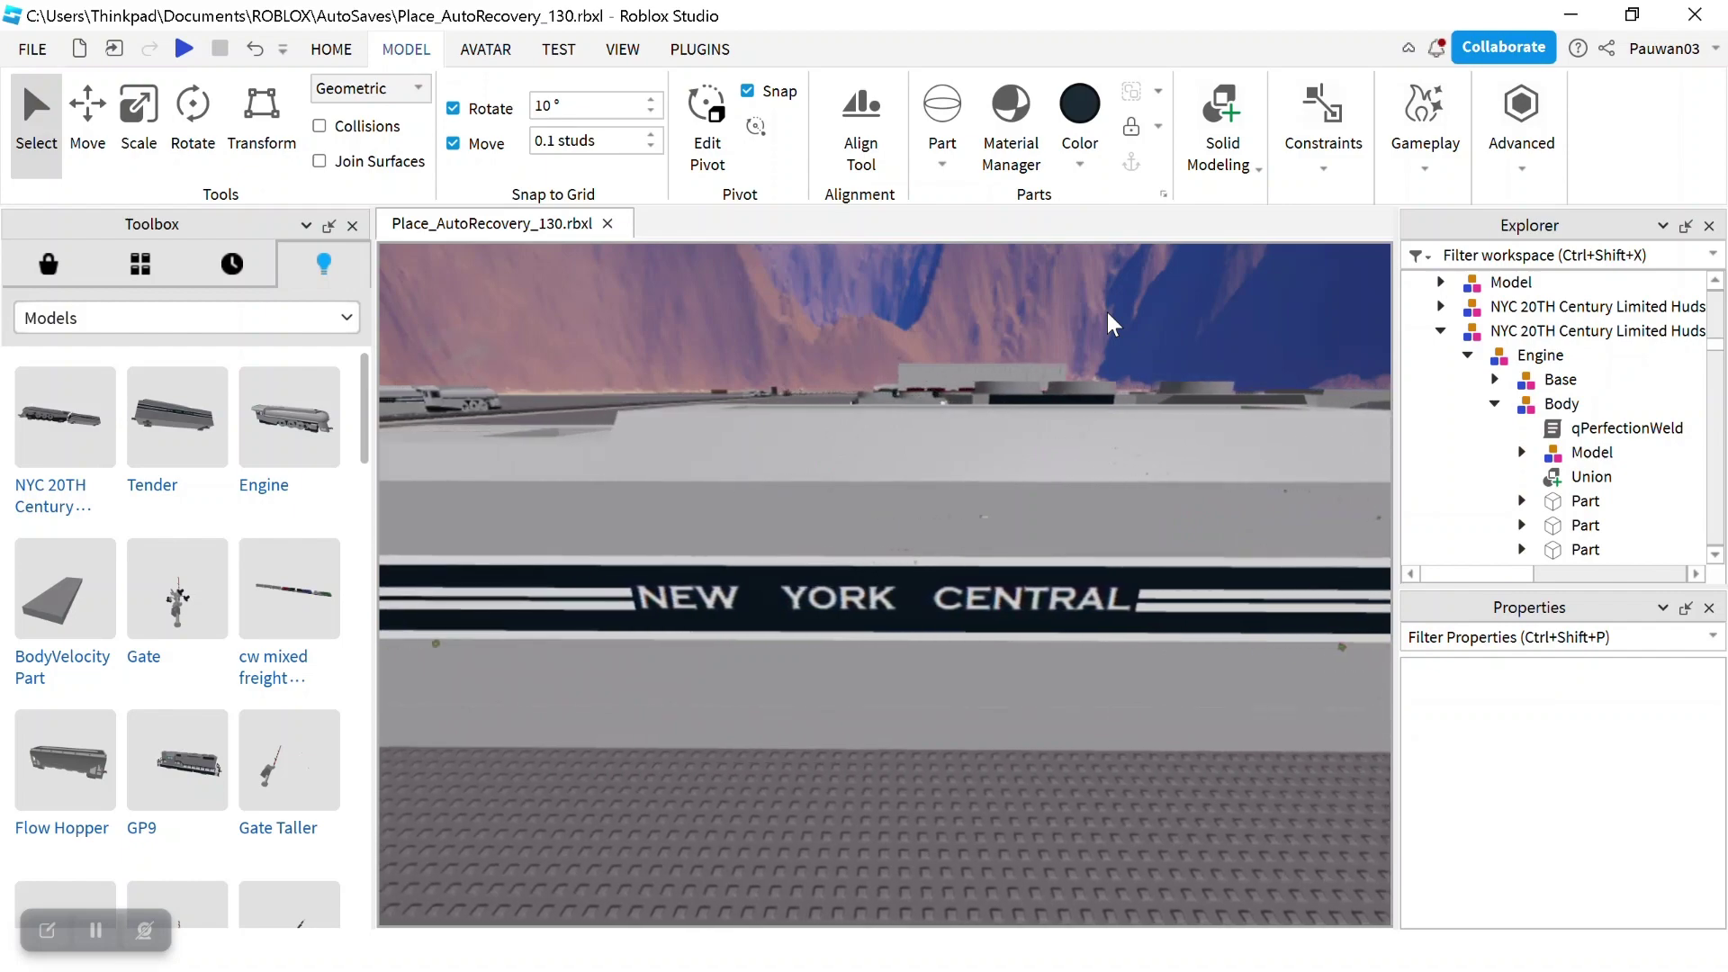
key(a)
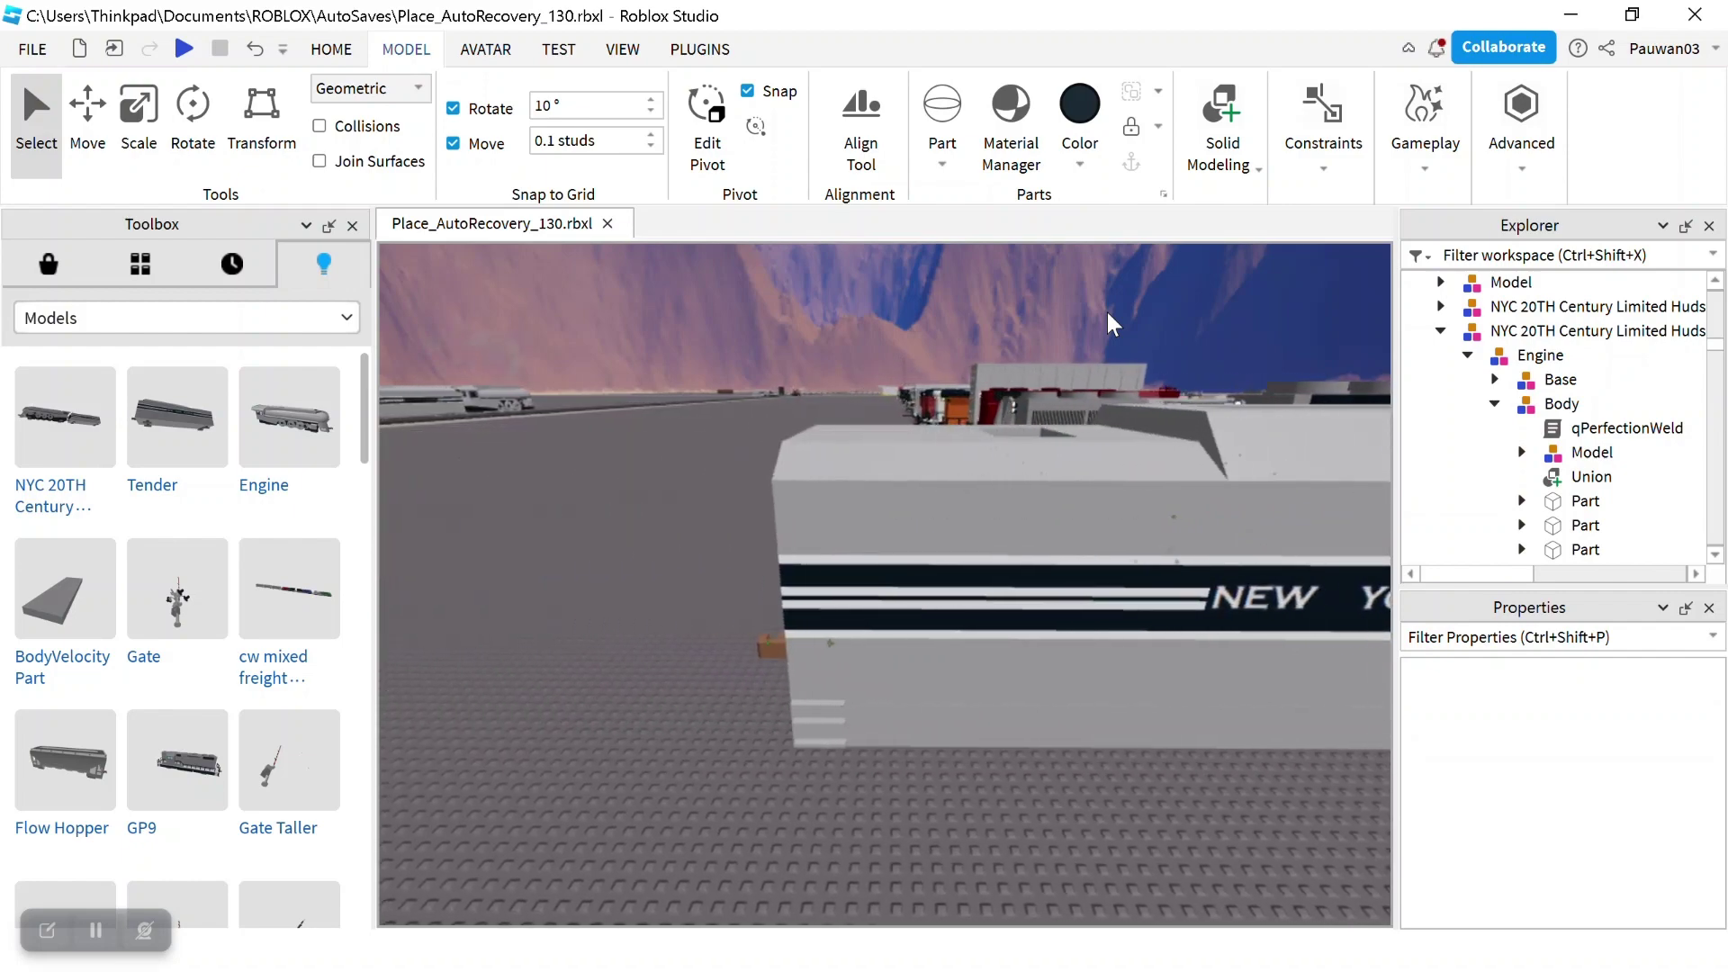
View the whole train beside the other parked trains and select the NYC 20TH Century Limited Hudson model
key(a)
key(s)
right_drag(1107, 311, 1107, 312)
key(d)
key(d)
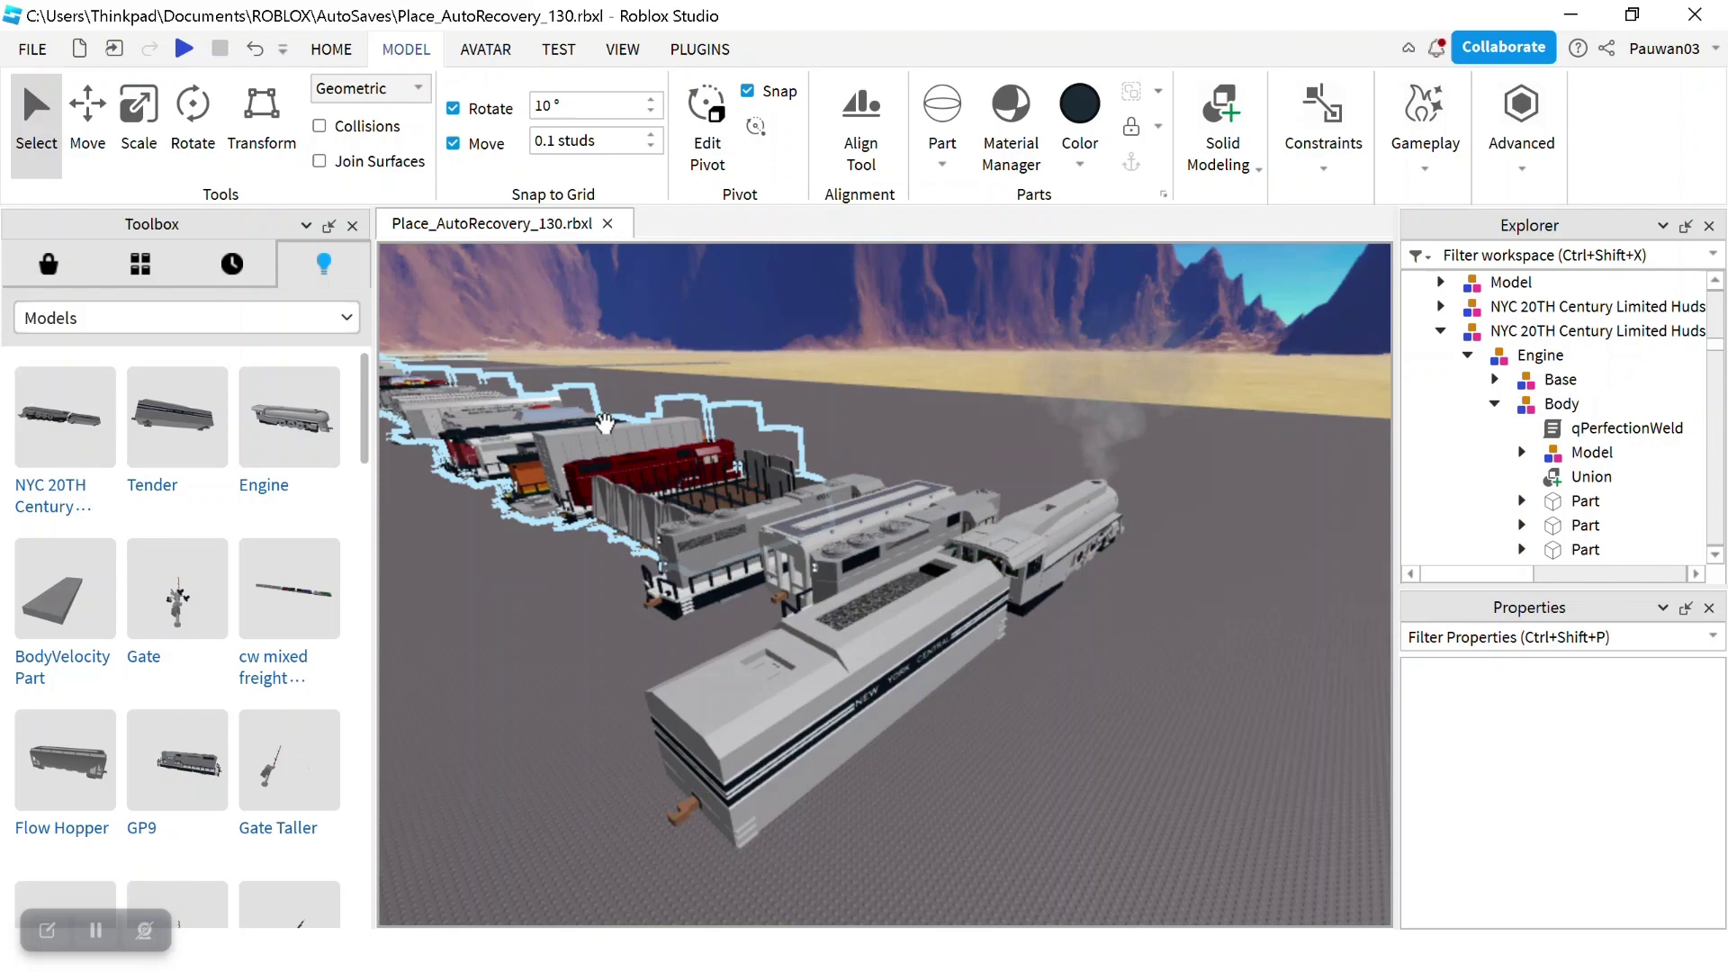
right_drag(629, 453, 629, 453)
key(s)
click(799, 371)
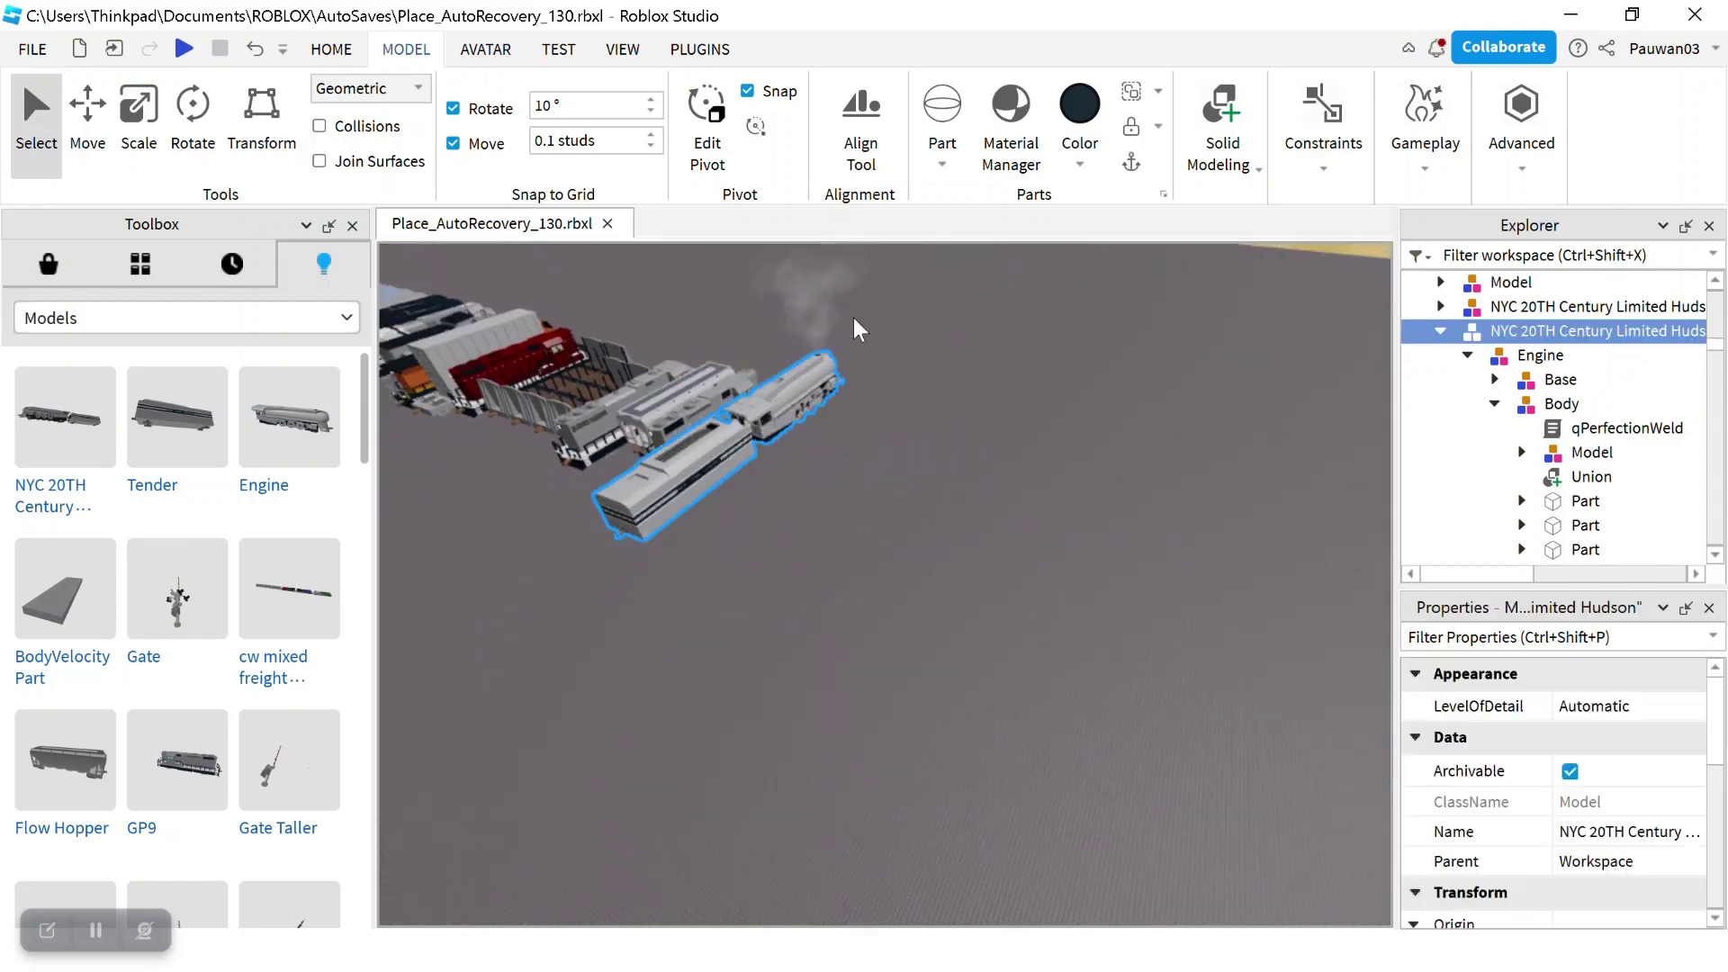
scroll(817, 349, up, 10)
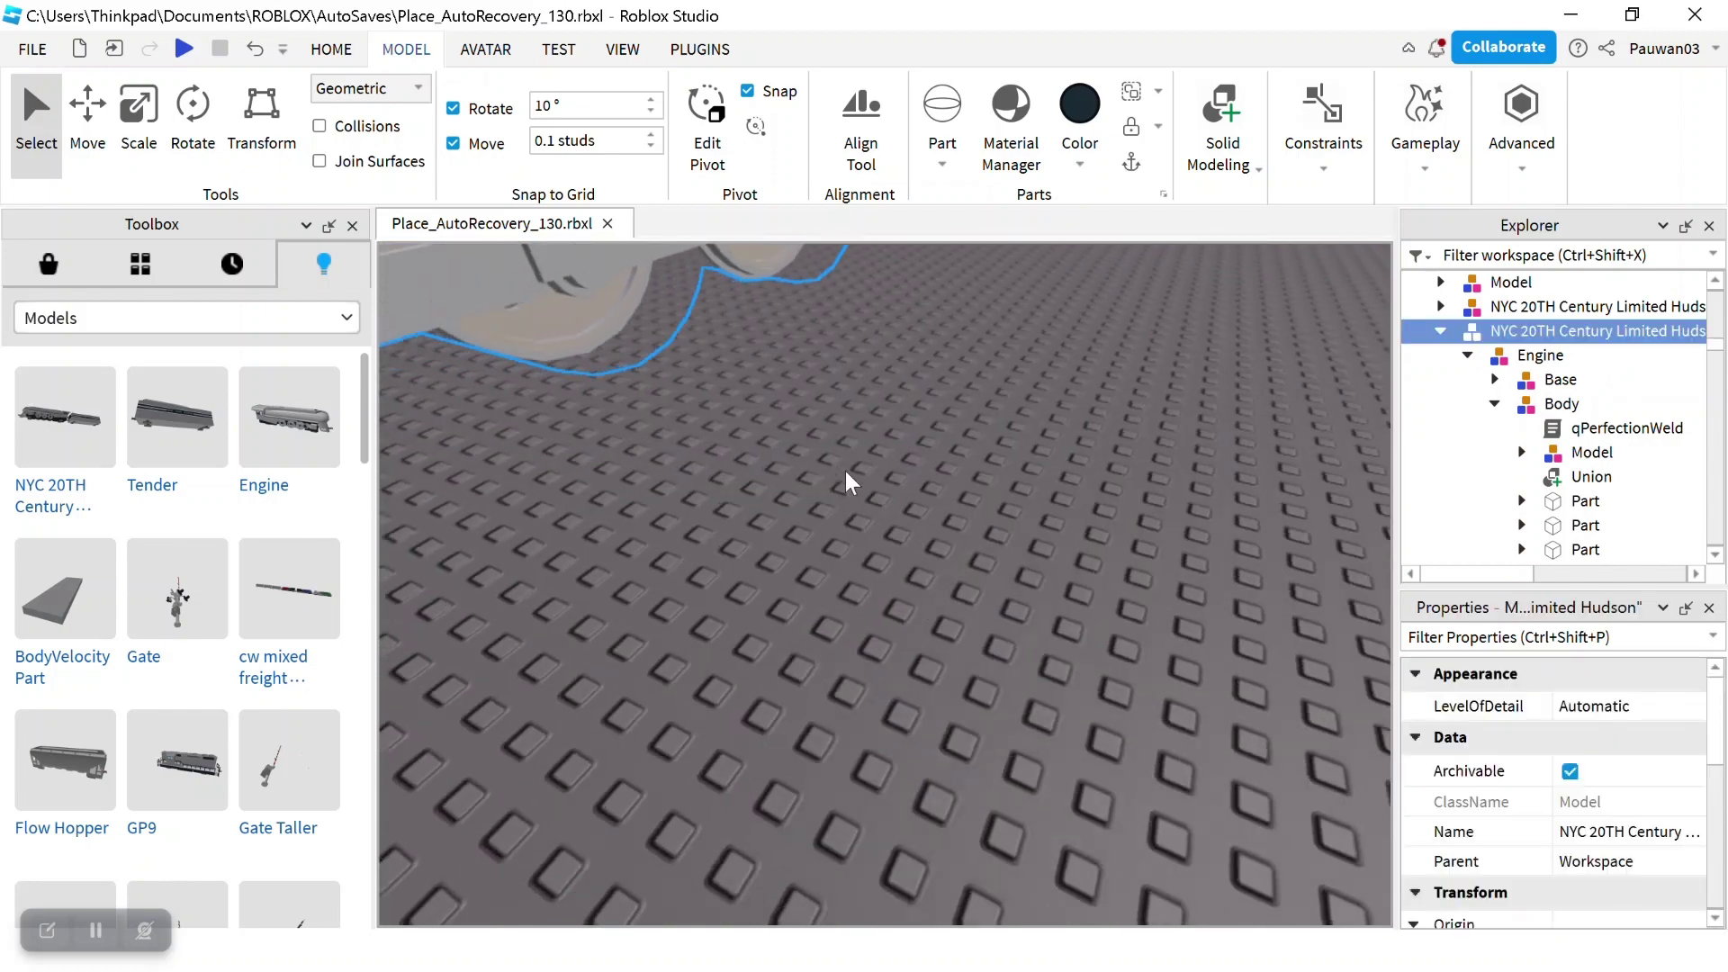
Try to box-select the Hudson train together with the three models parked next to it at the near end of the row
scroll(845, 469, up, 10)
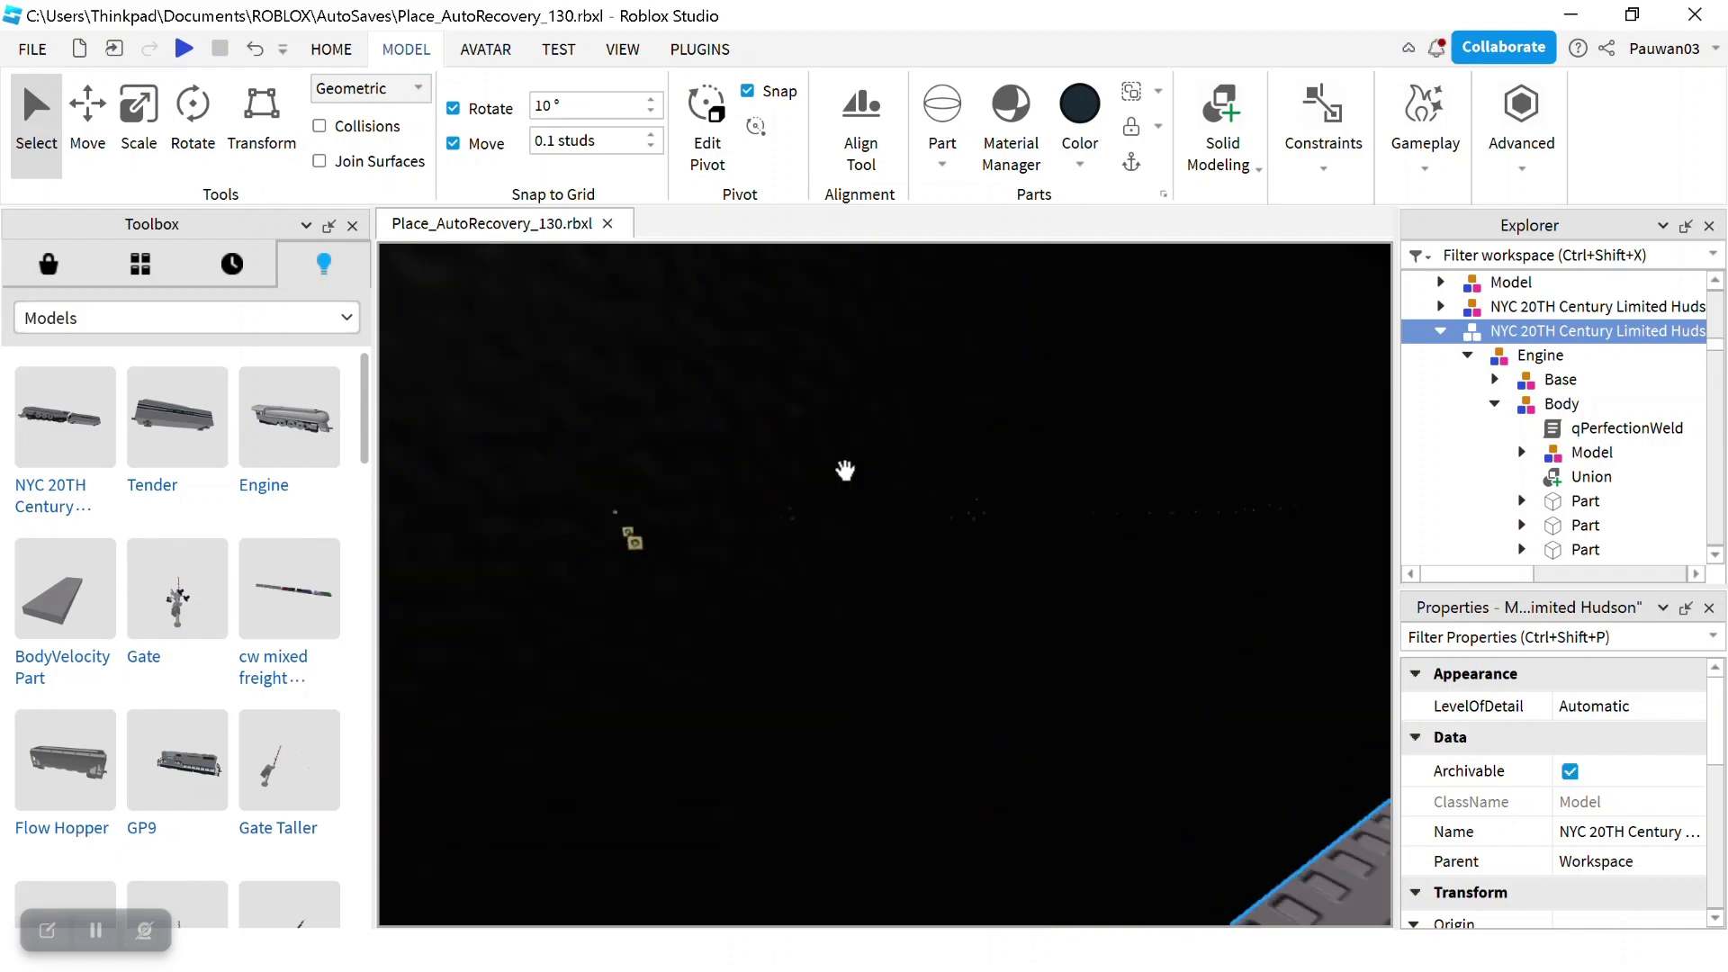
scroll(845, 469, up, 10)
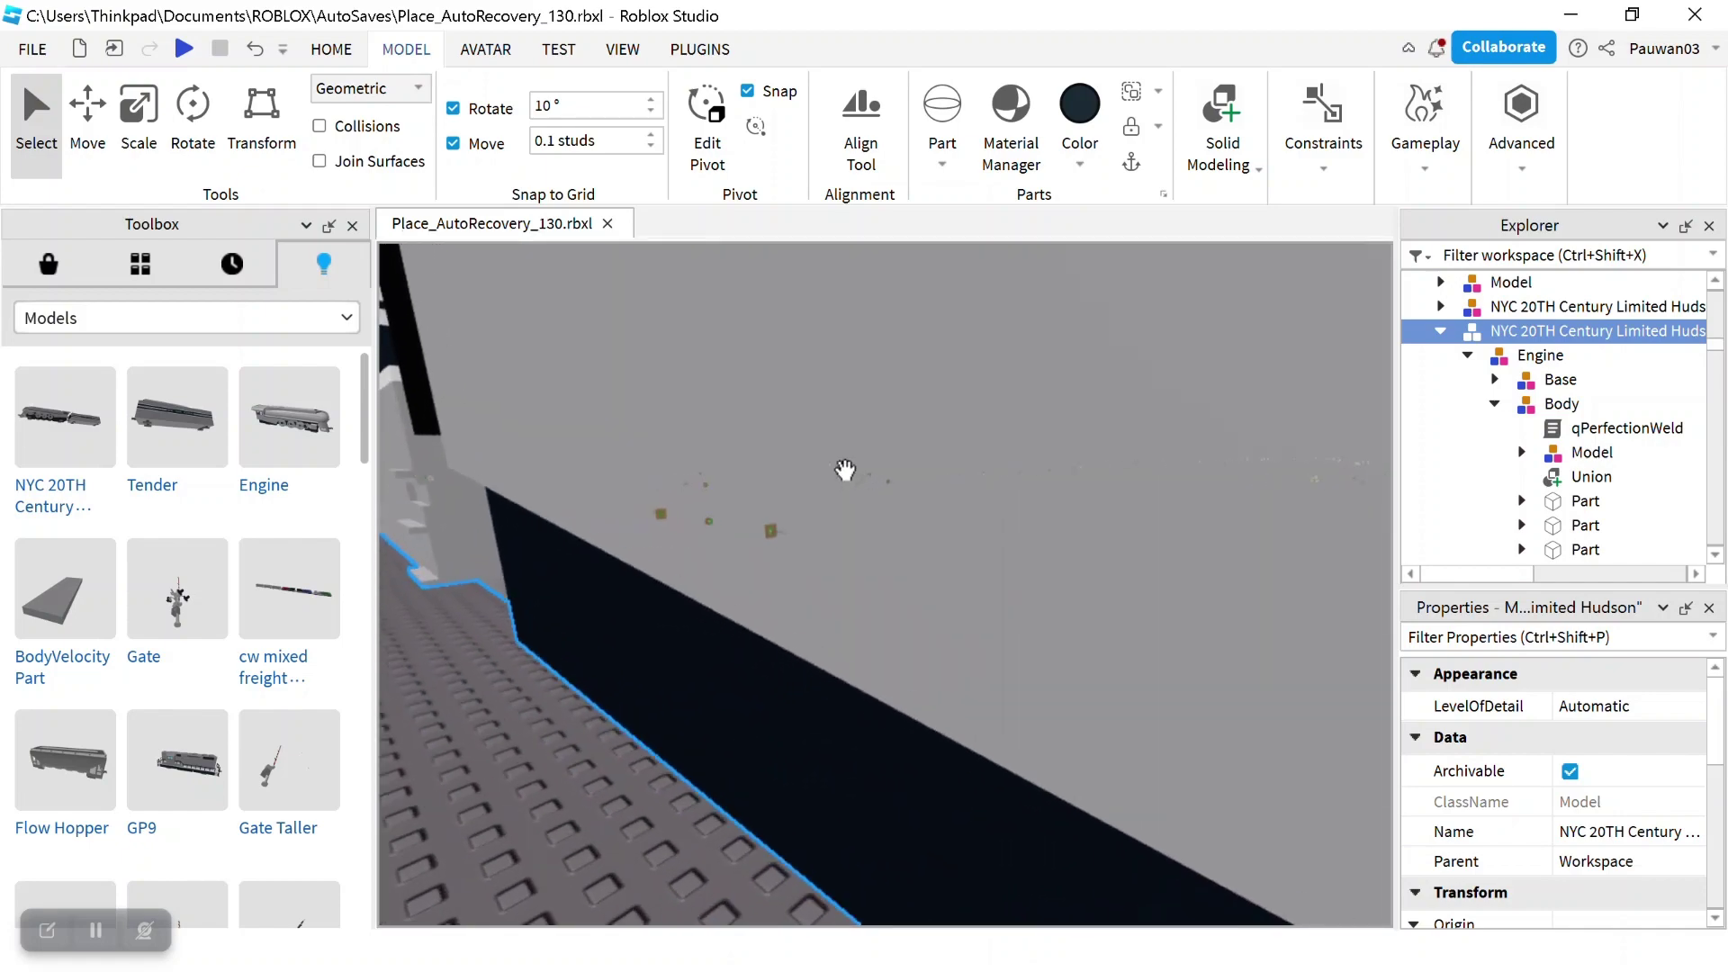
scroll(845, 470, down, 12)
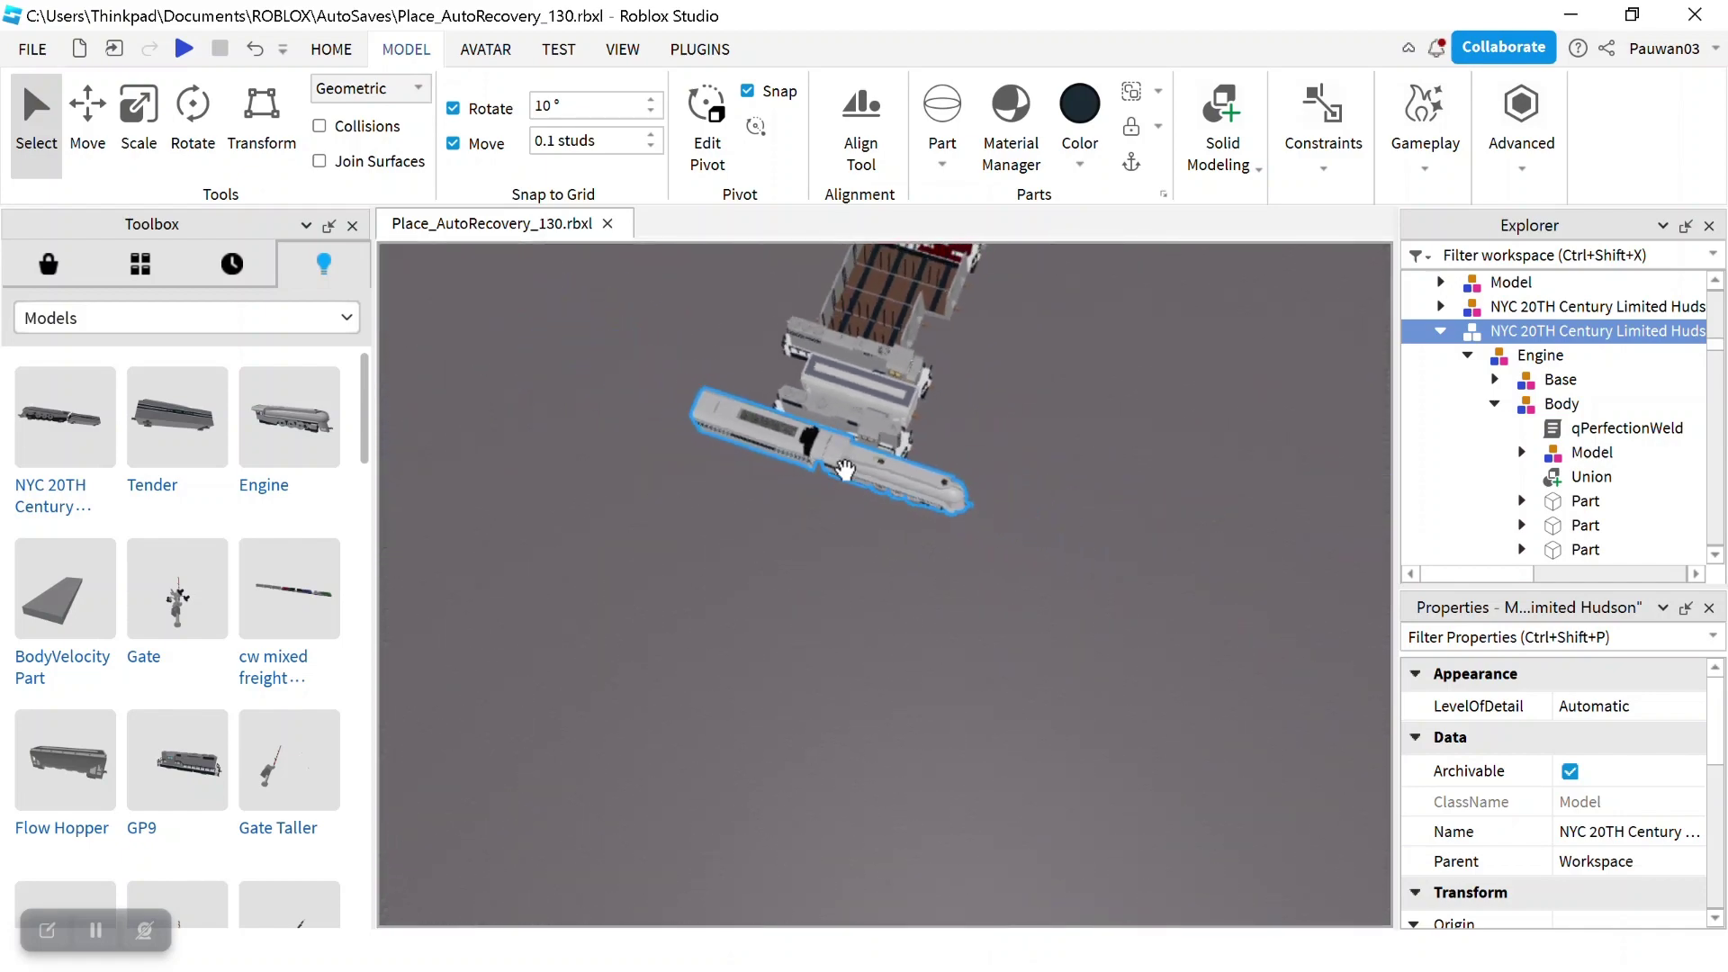
right_drag(843, 417, 845, 412)
scroll(845, 411, down, 2)
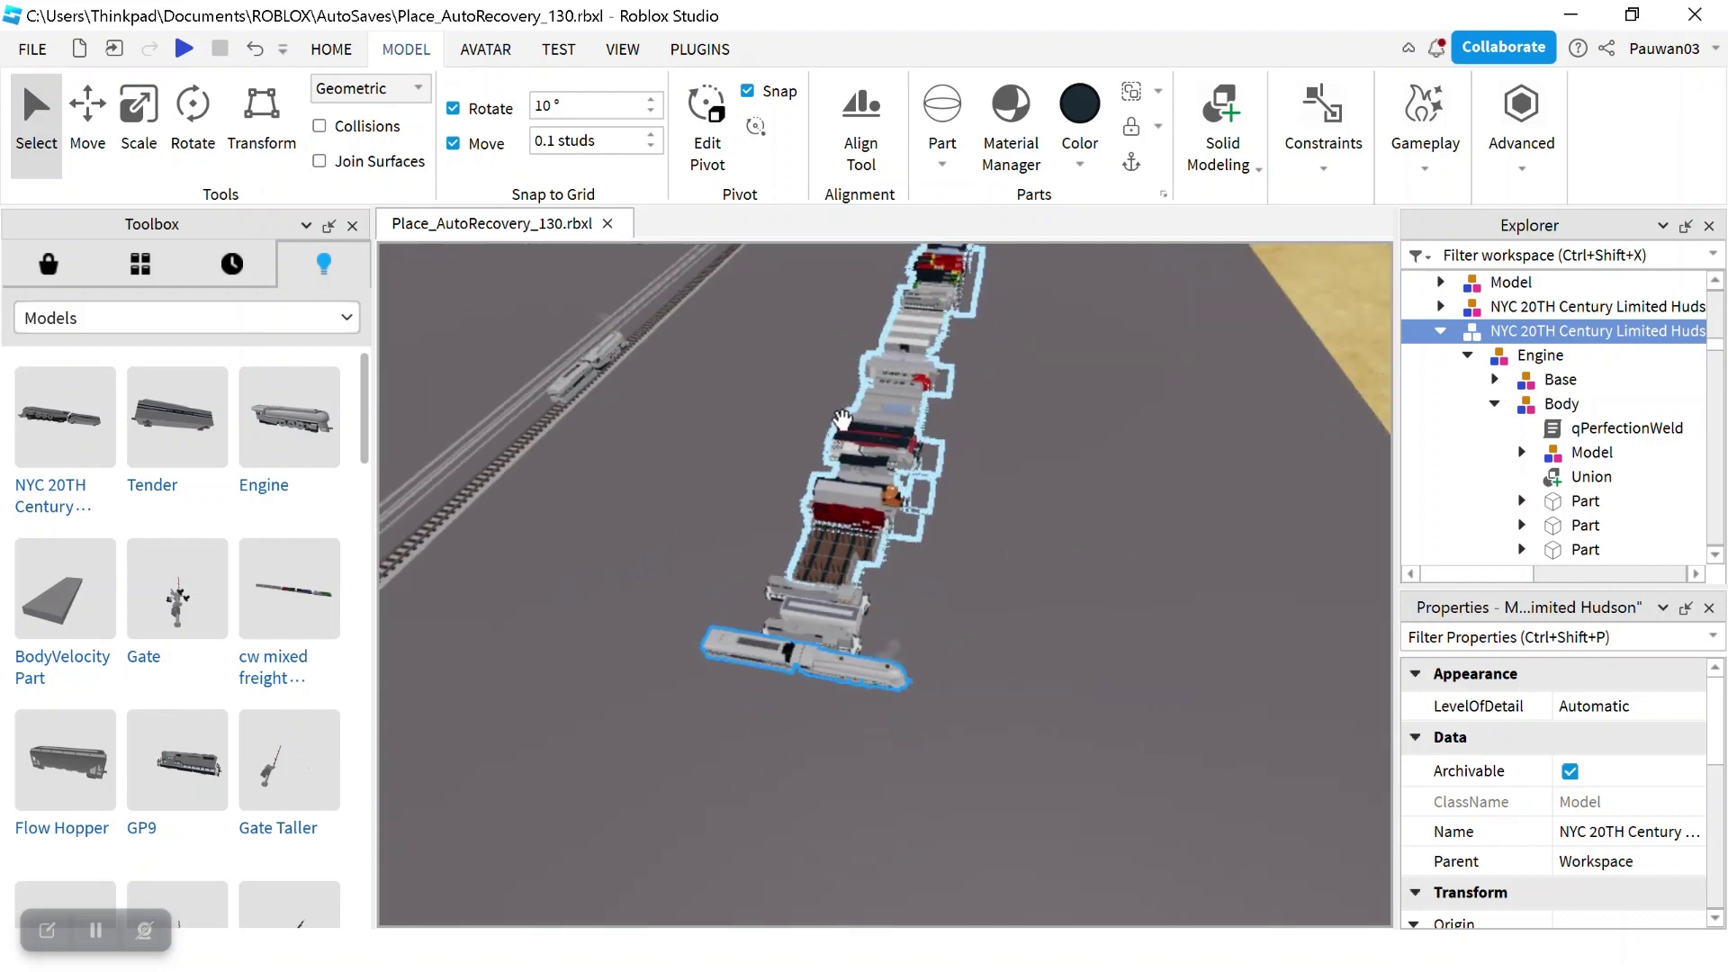
drag(905, 580, 697, 677)
scroll(885, 634, up, 8)
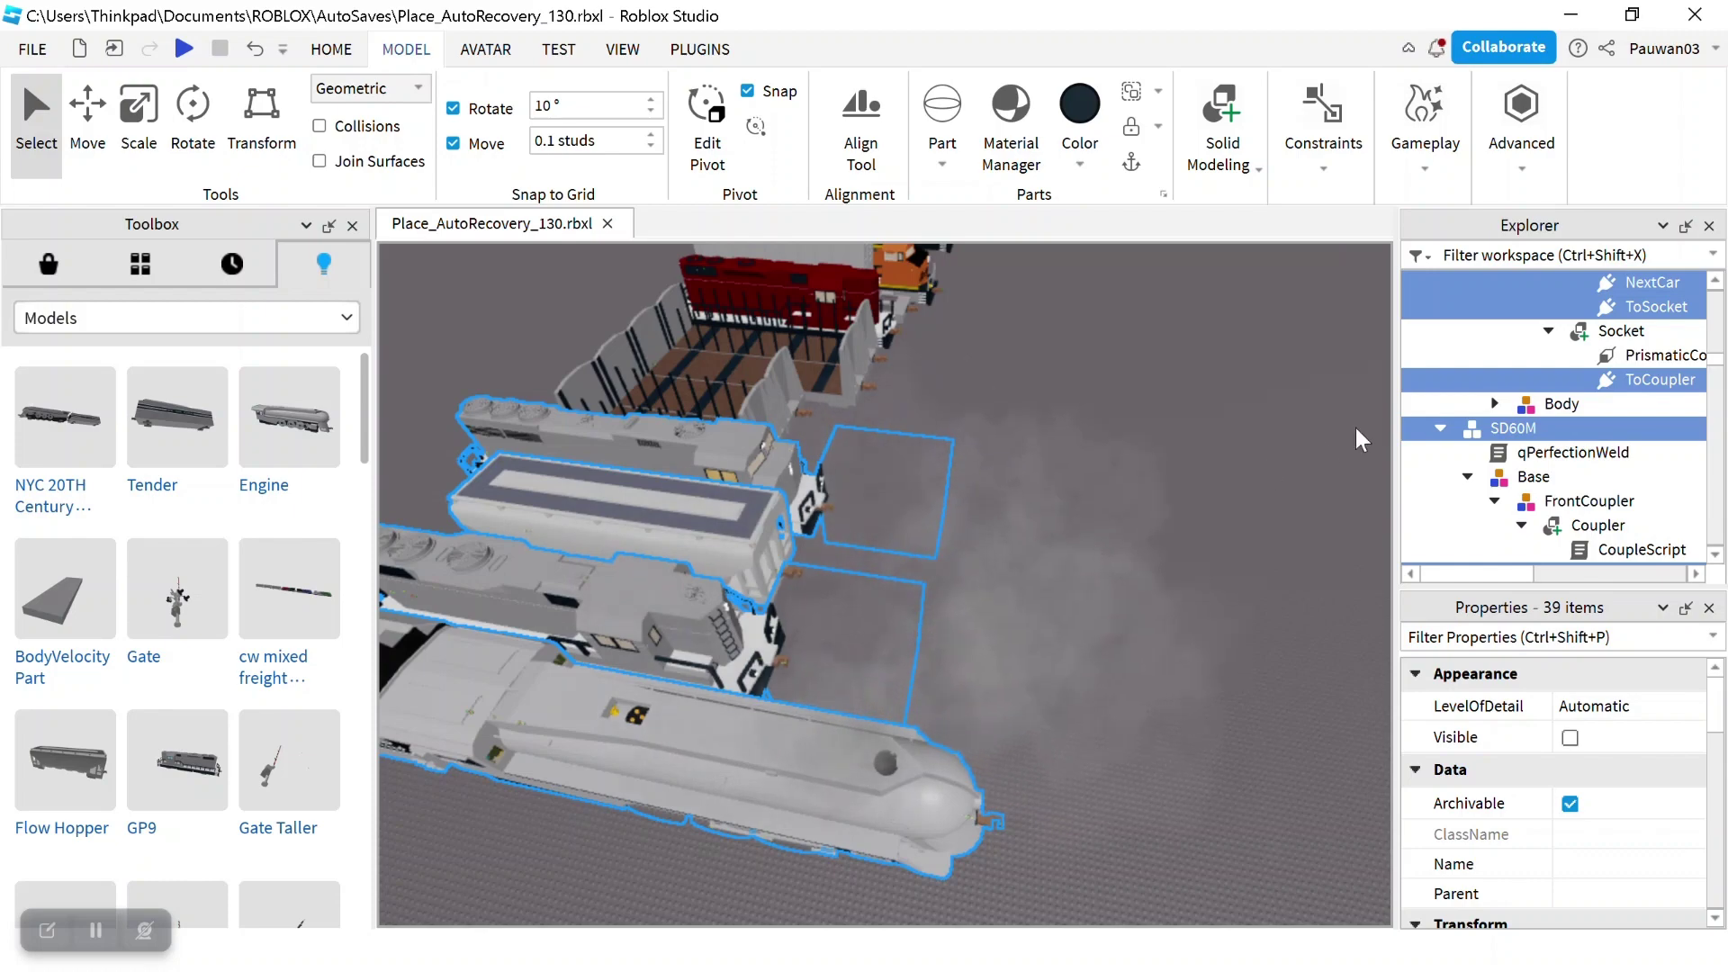
scroll(779, 635, up, 2)
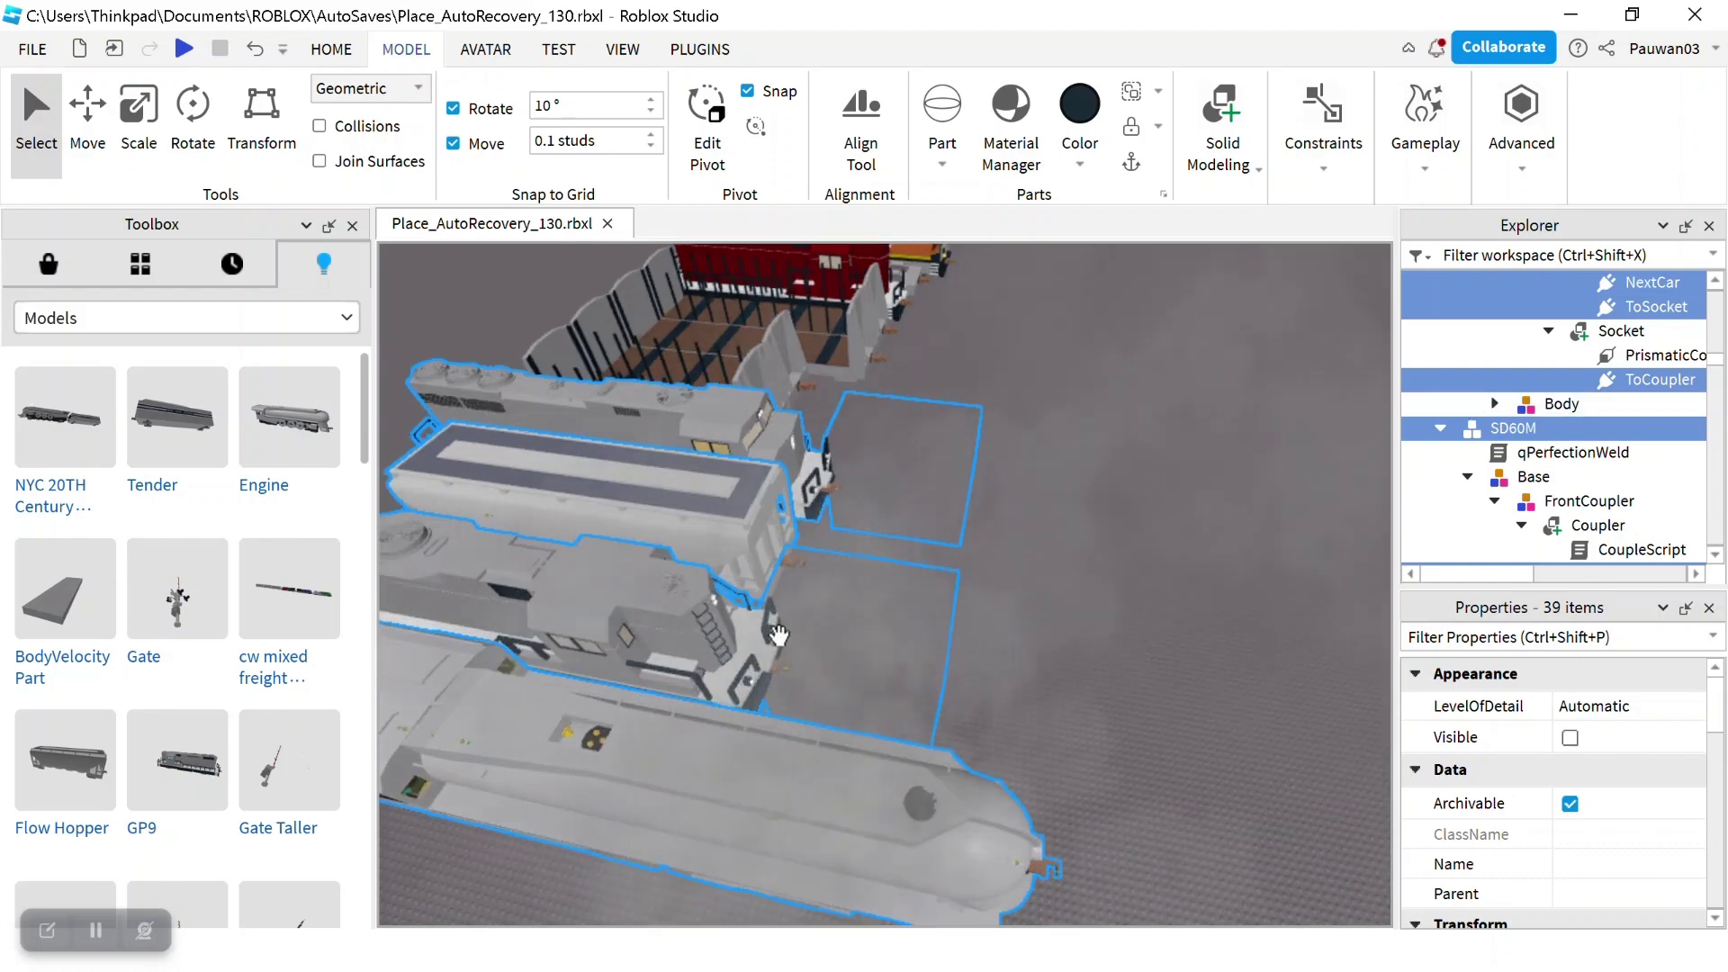
scroll(779, 635, up, 5)
scroll(780, 636, down, 10)
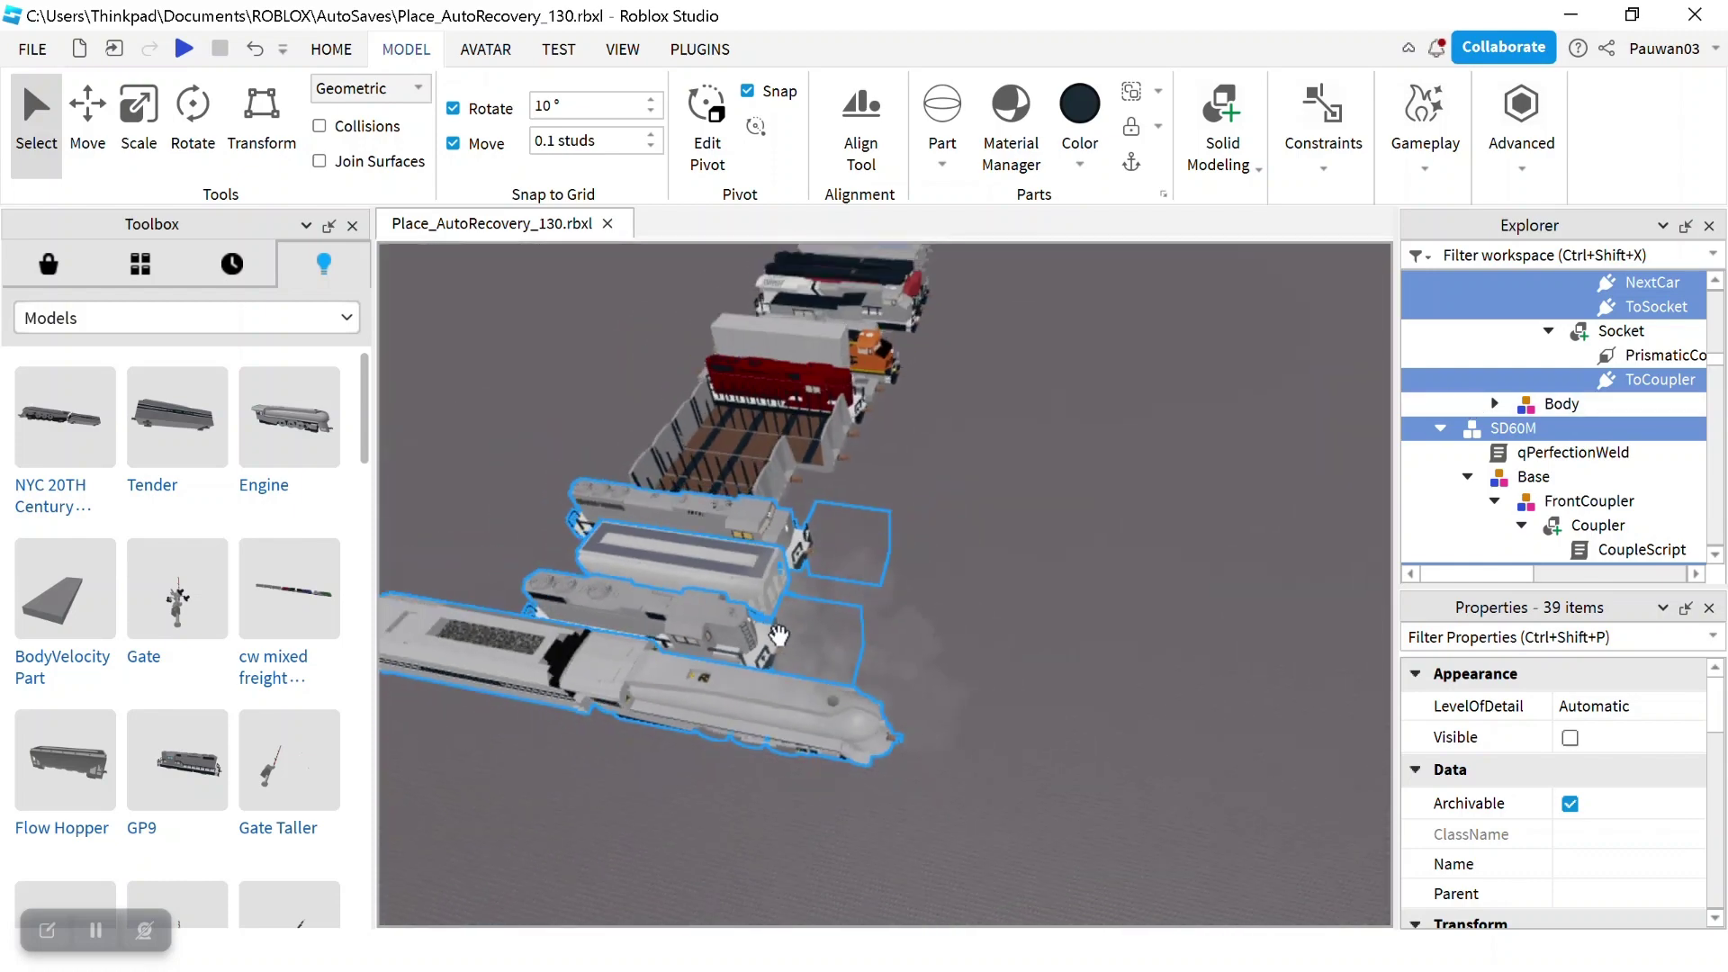
scroll(1462, 422, up, 8)
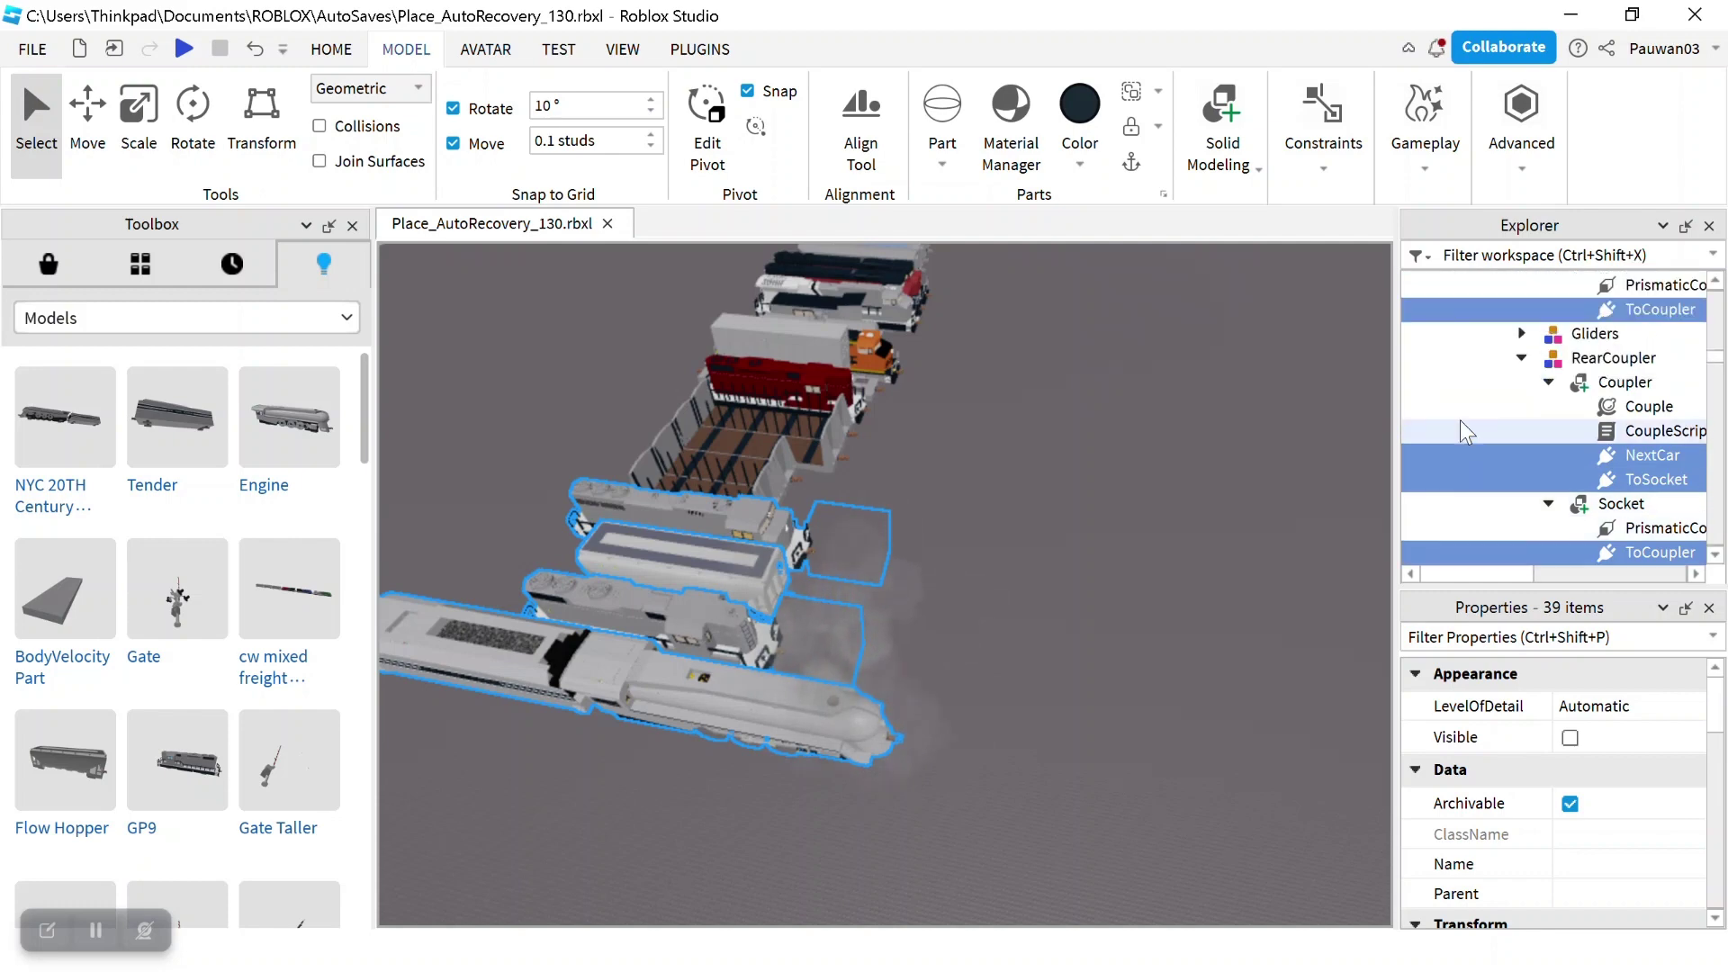
scroll(1460, 419, up, 2)
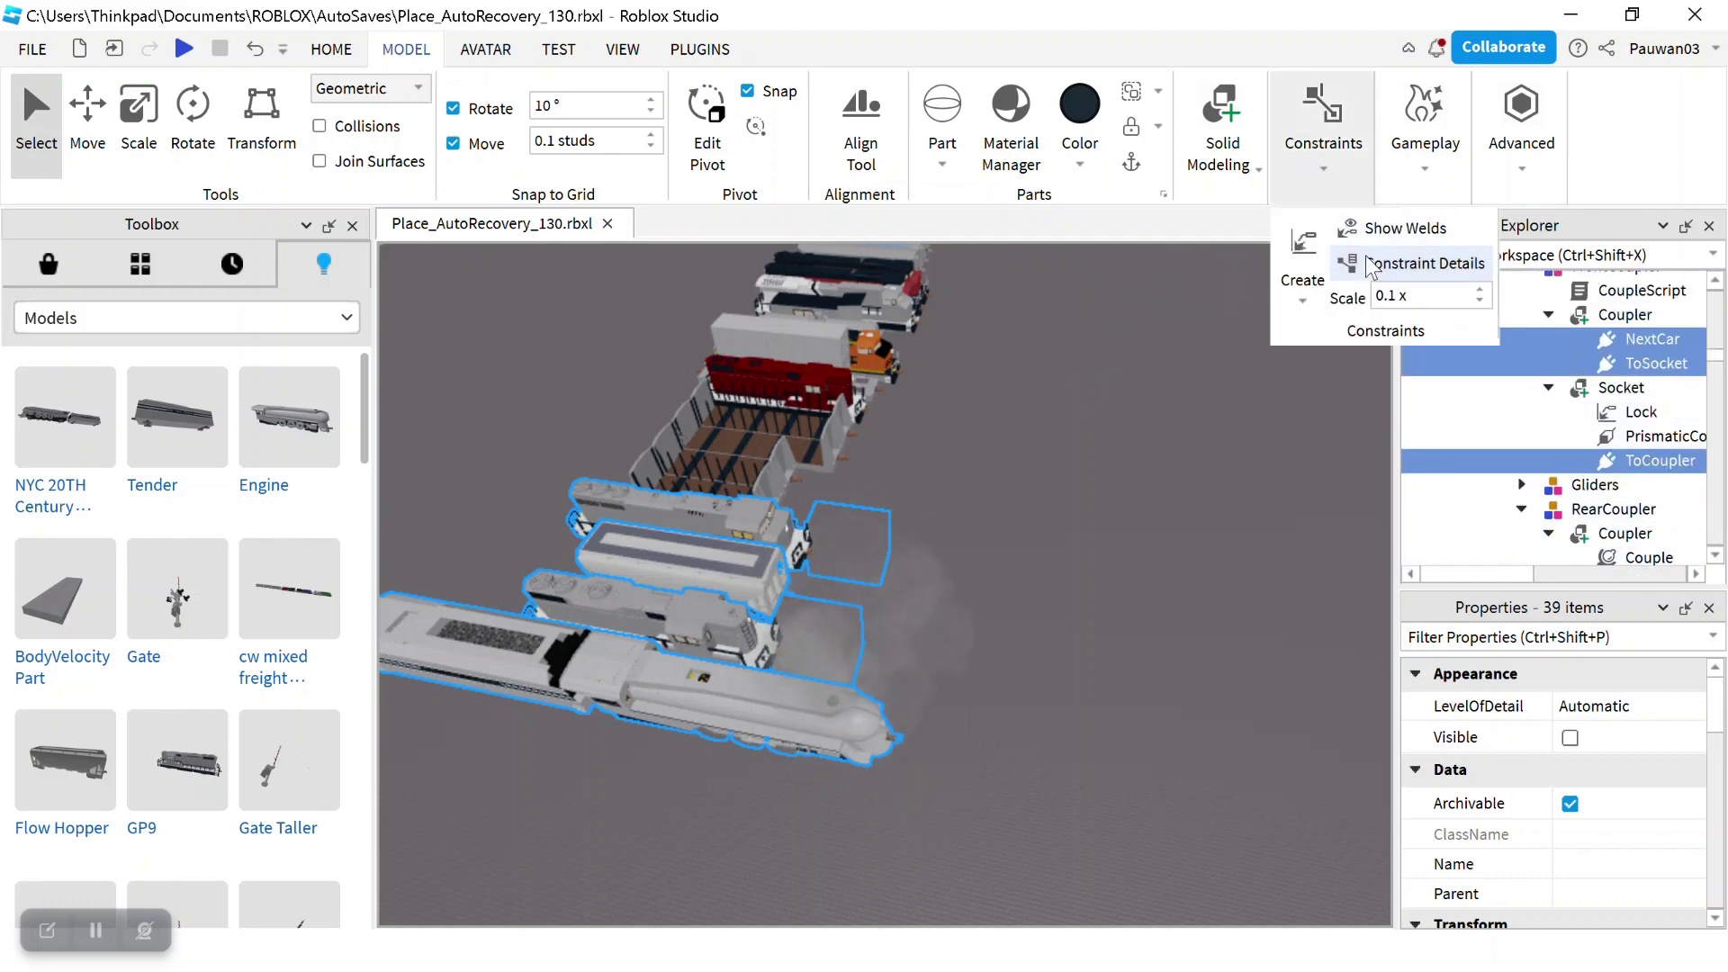
Move the Flow Hopper, GP9, NYC 20TH Century Limited Hudson and SD60M models from the Workspace into the UNGROUP ME CTRL+U model
click(927, 462)
click(514, 737)
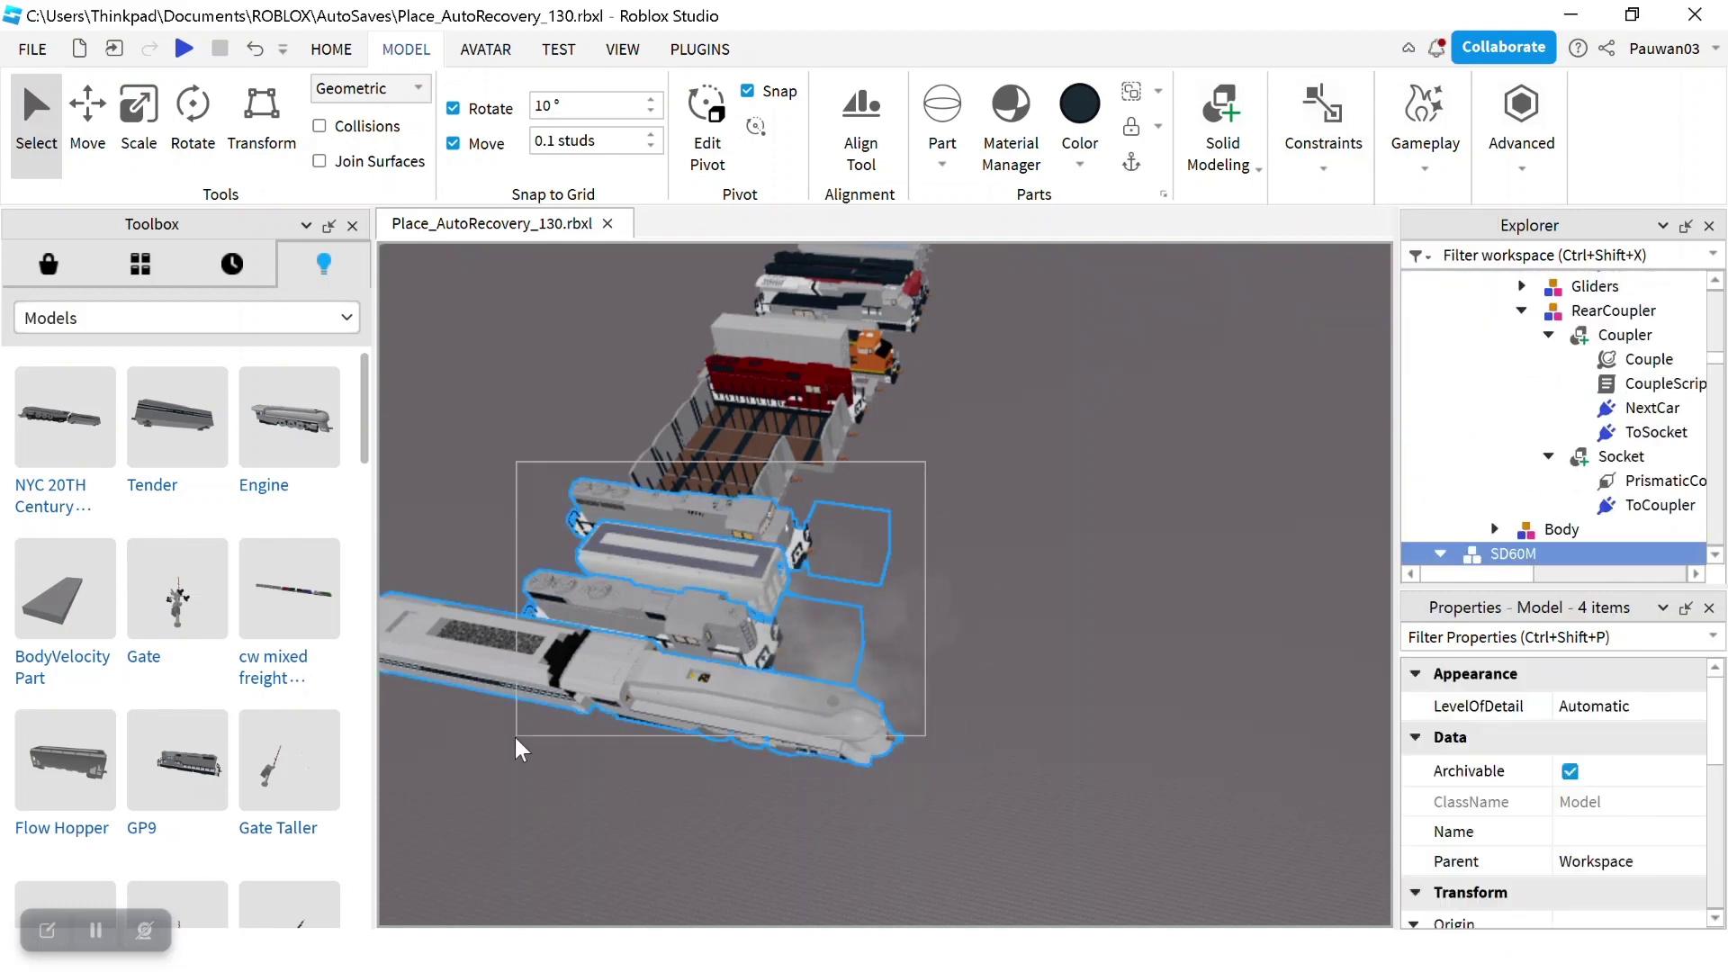
scroll(1490, 456, up, 15)
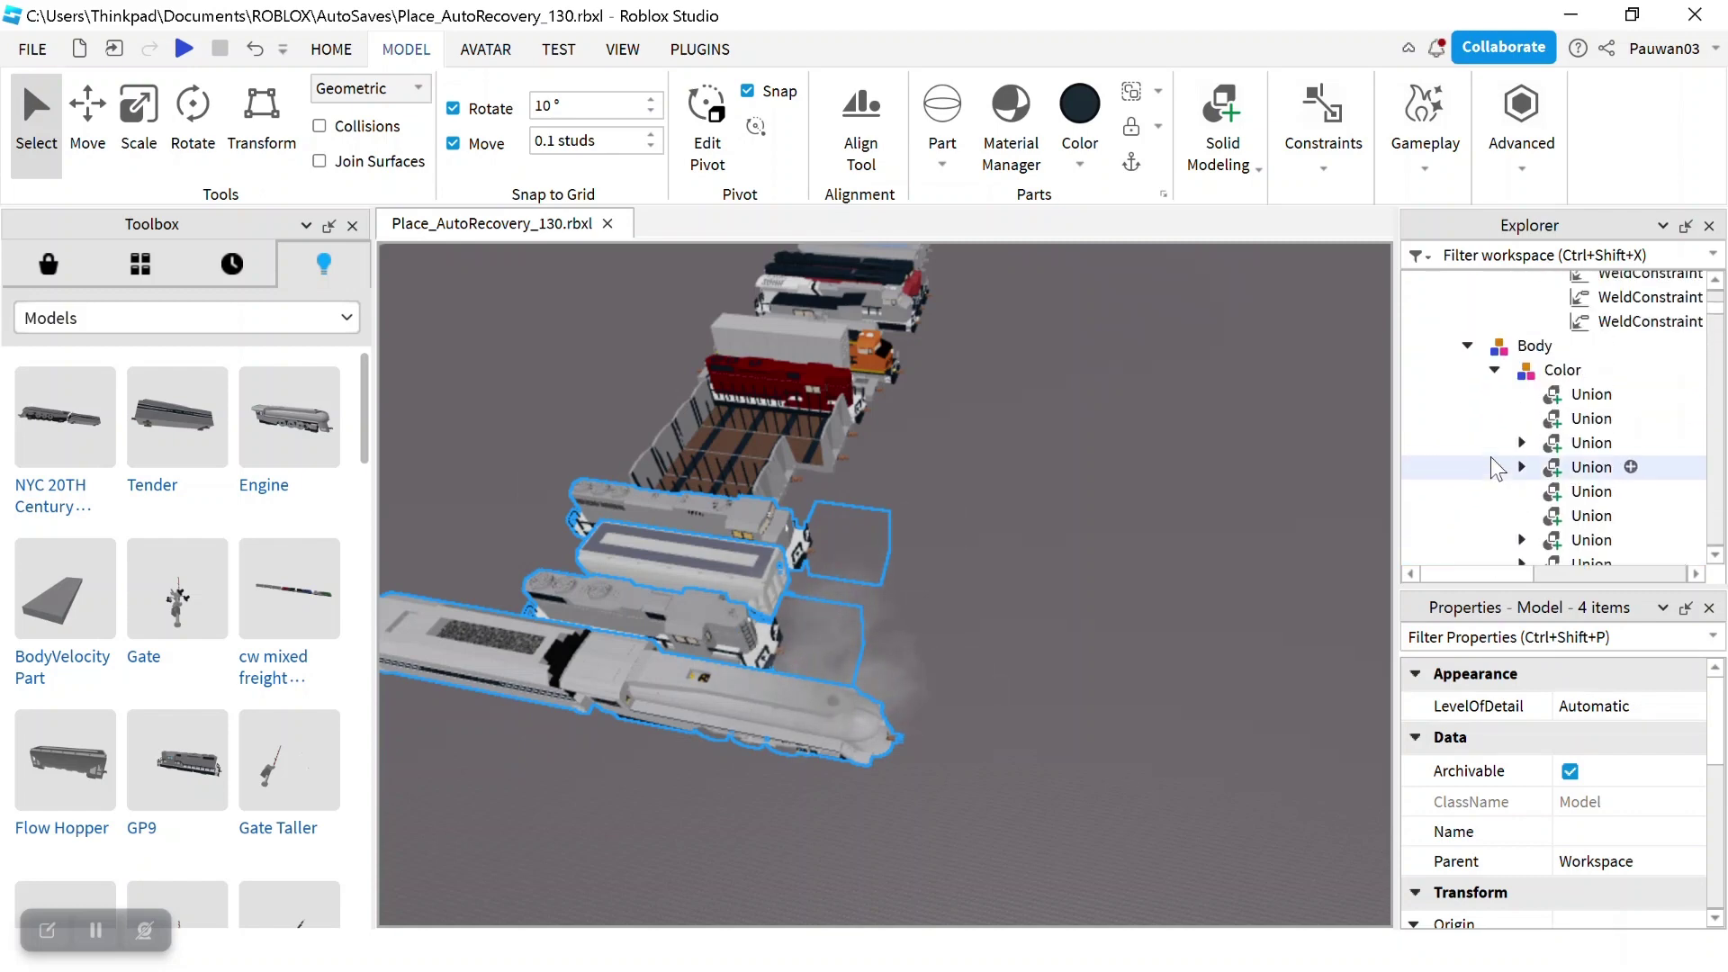
click(1441, 451)
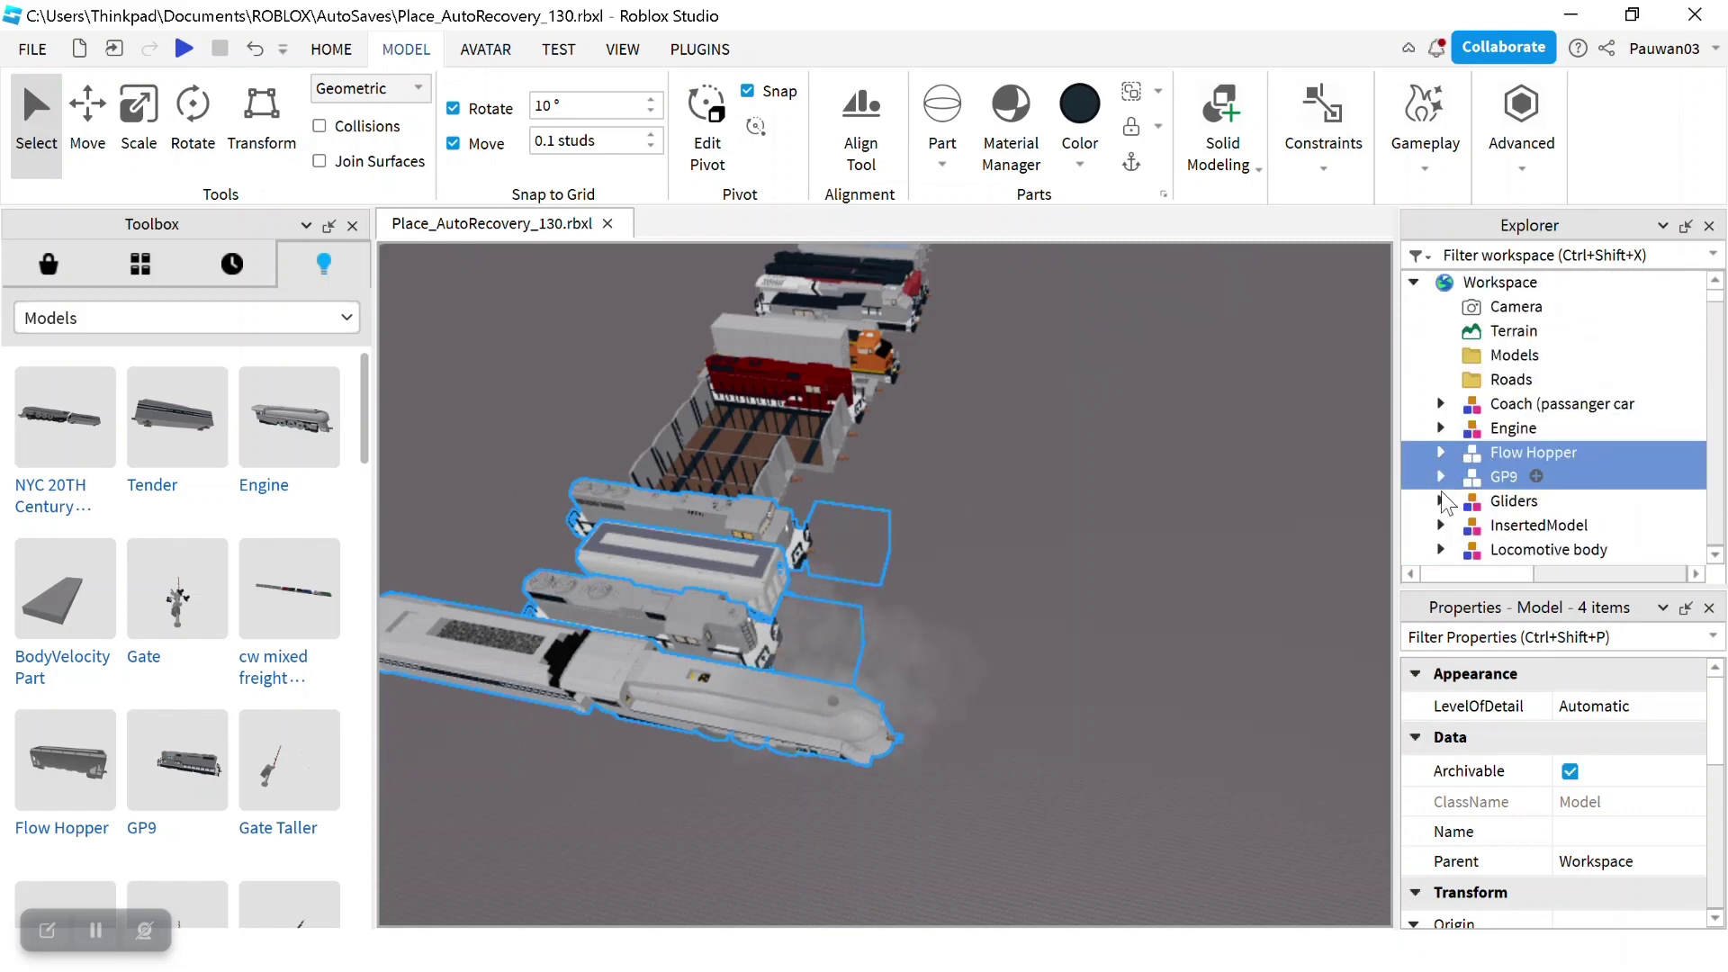
scroll(1486, 459, down, 5)
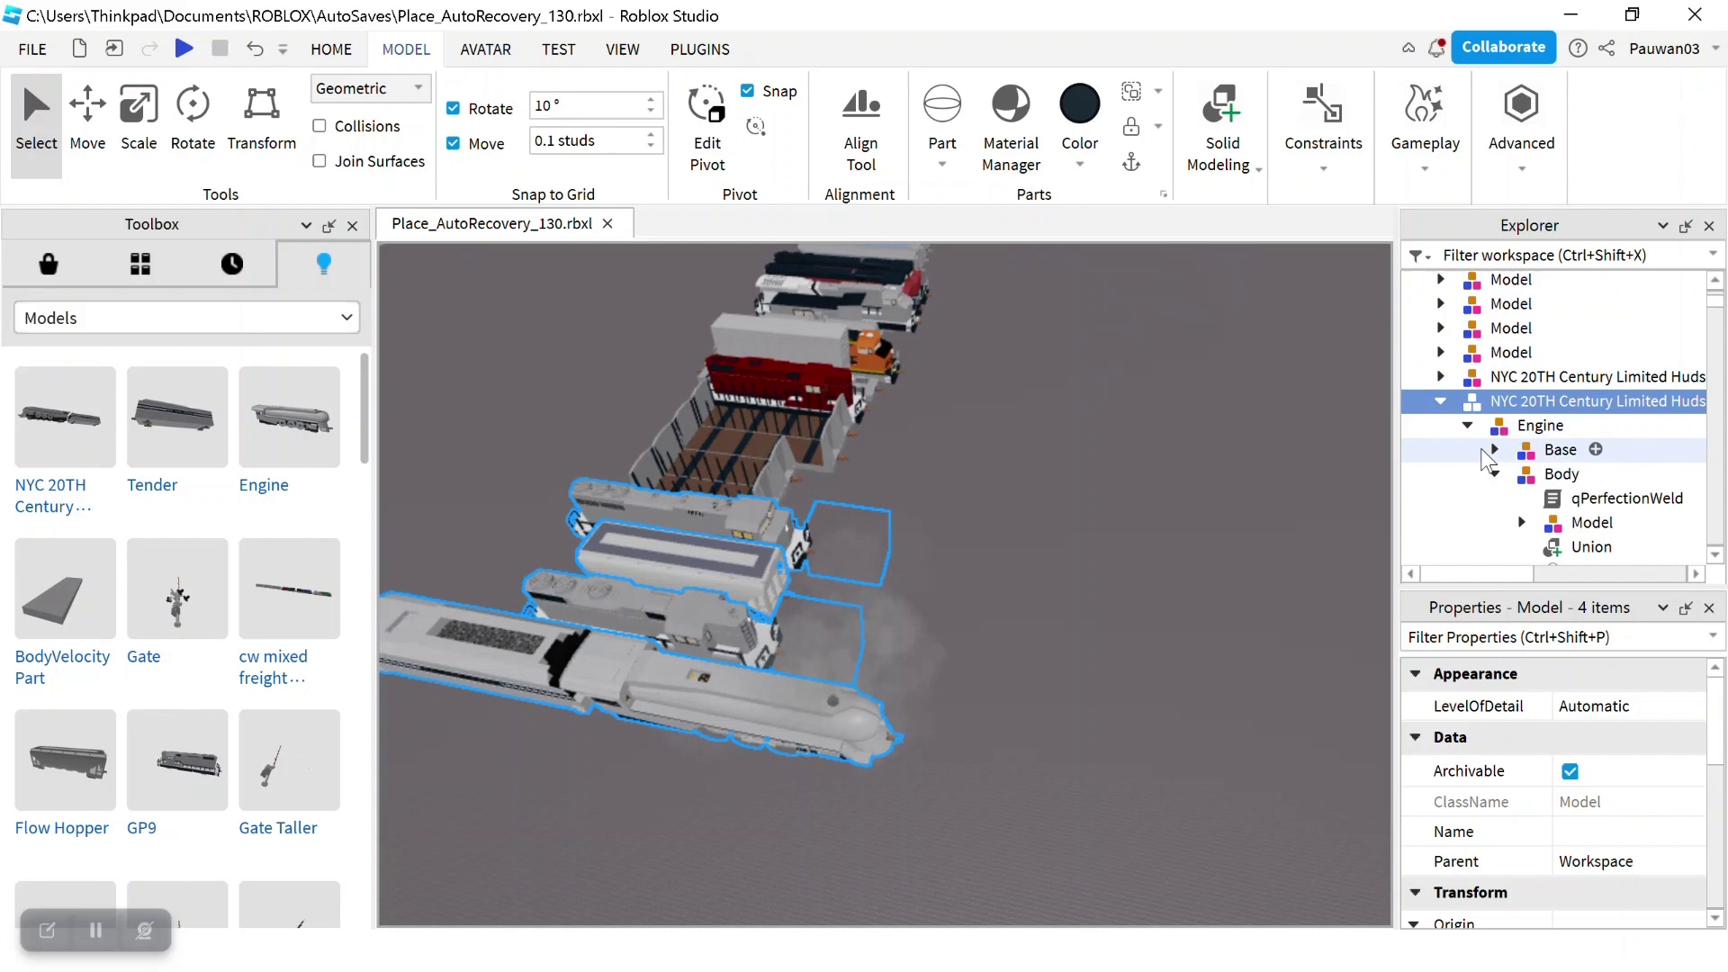
scroll(1481, 449, down, 1)
click(1442, 379)
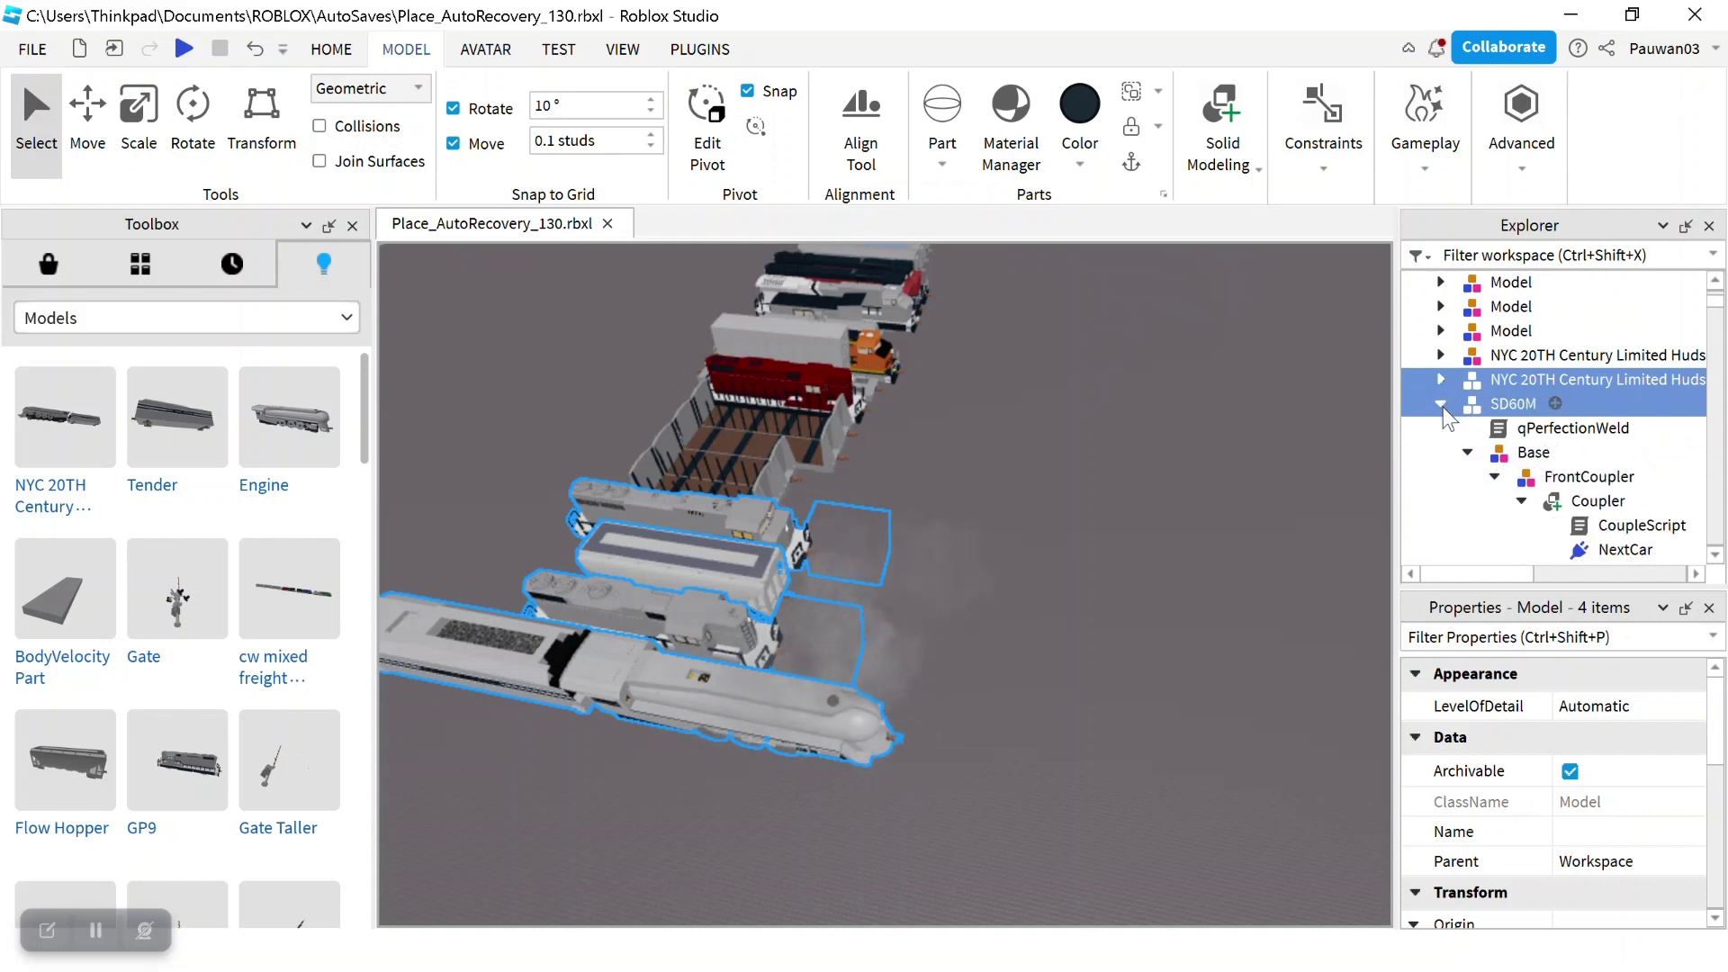
click(1442, 404)
drag(1499, 407, 1519, 459)
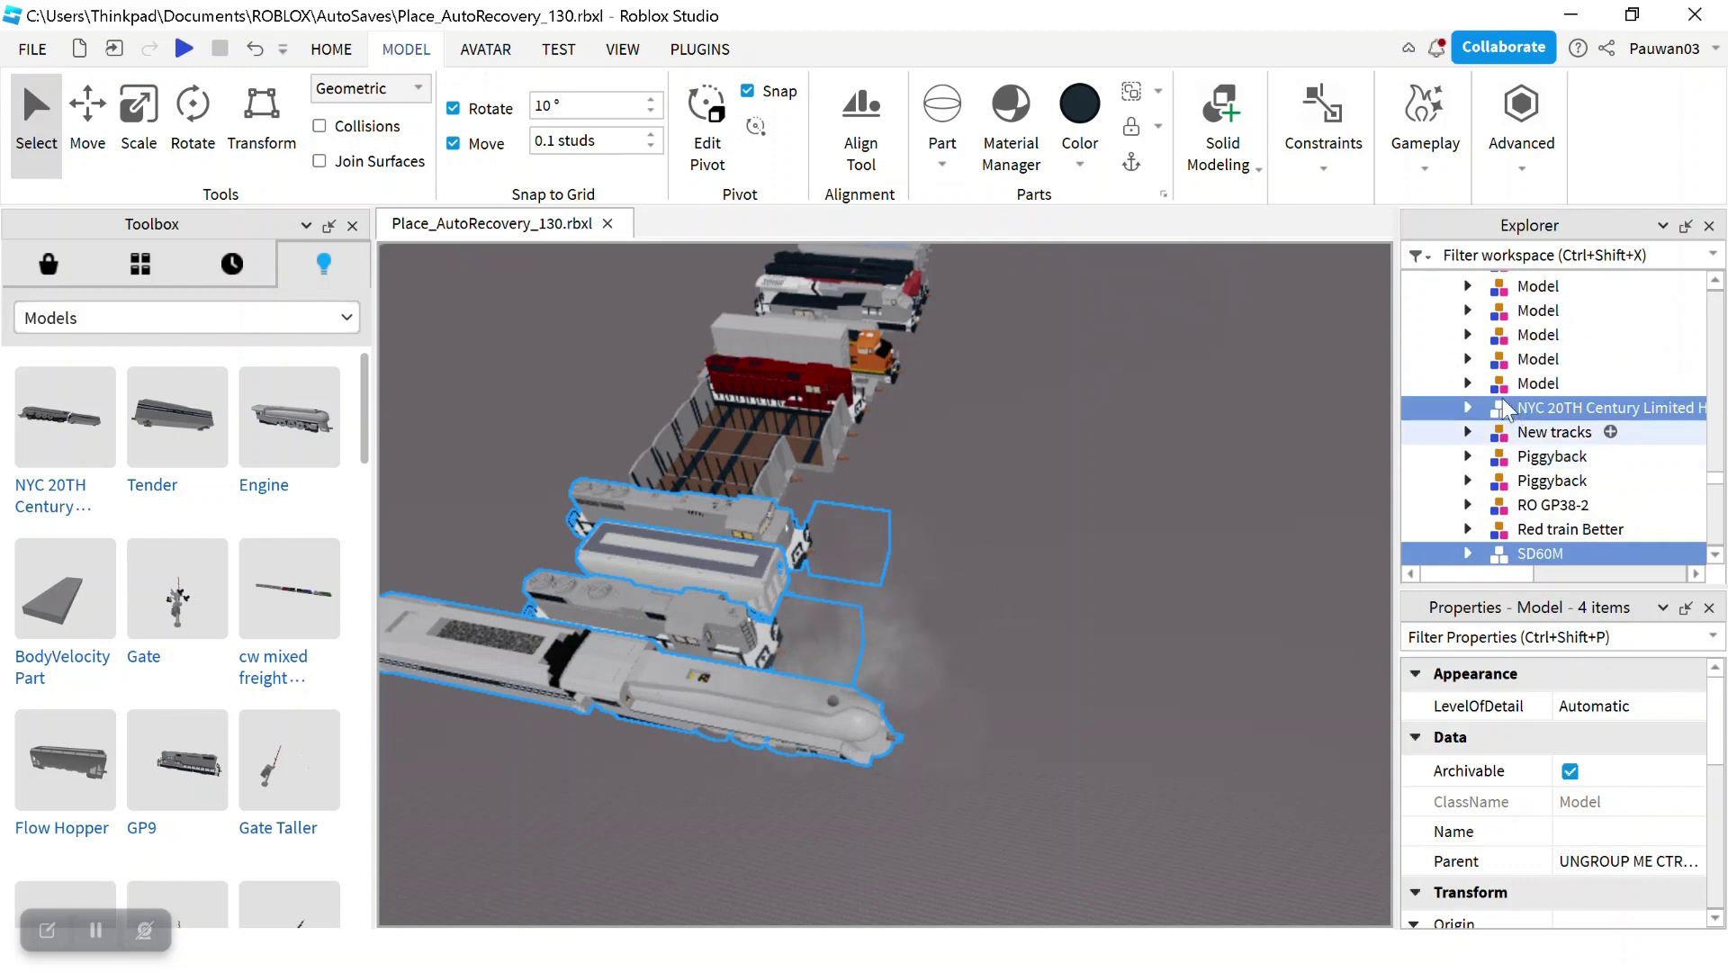
Clear the selection and select the whole UNGROUP ME CTRL+U model among the parked trains
click(771, 447)
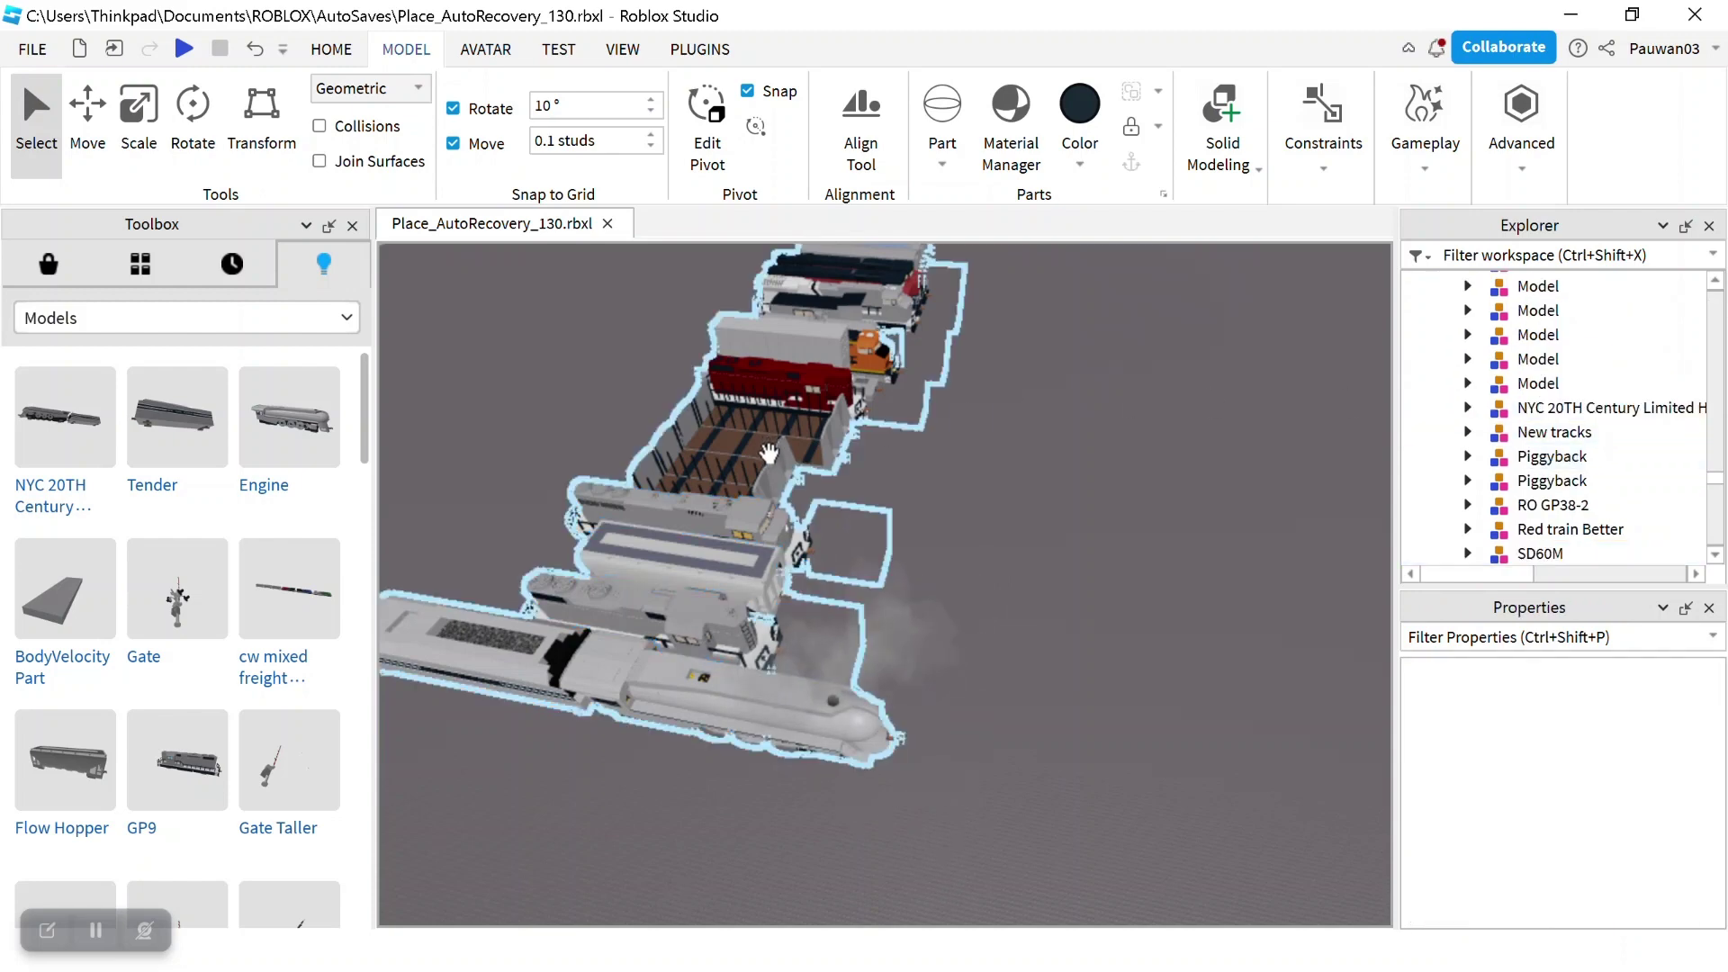
click(785, 524)
right_drag(785, 524, 788, 522)
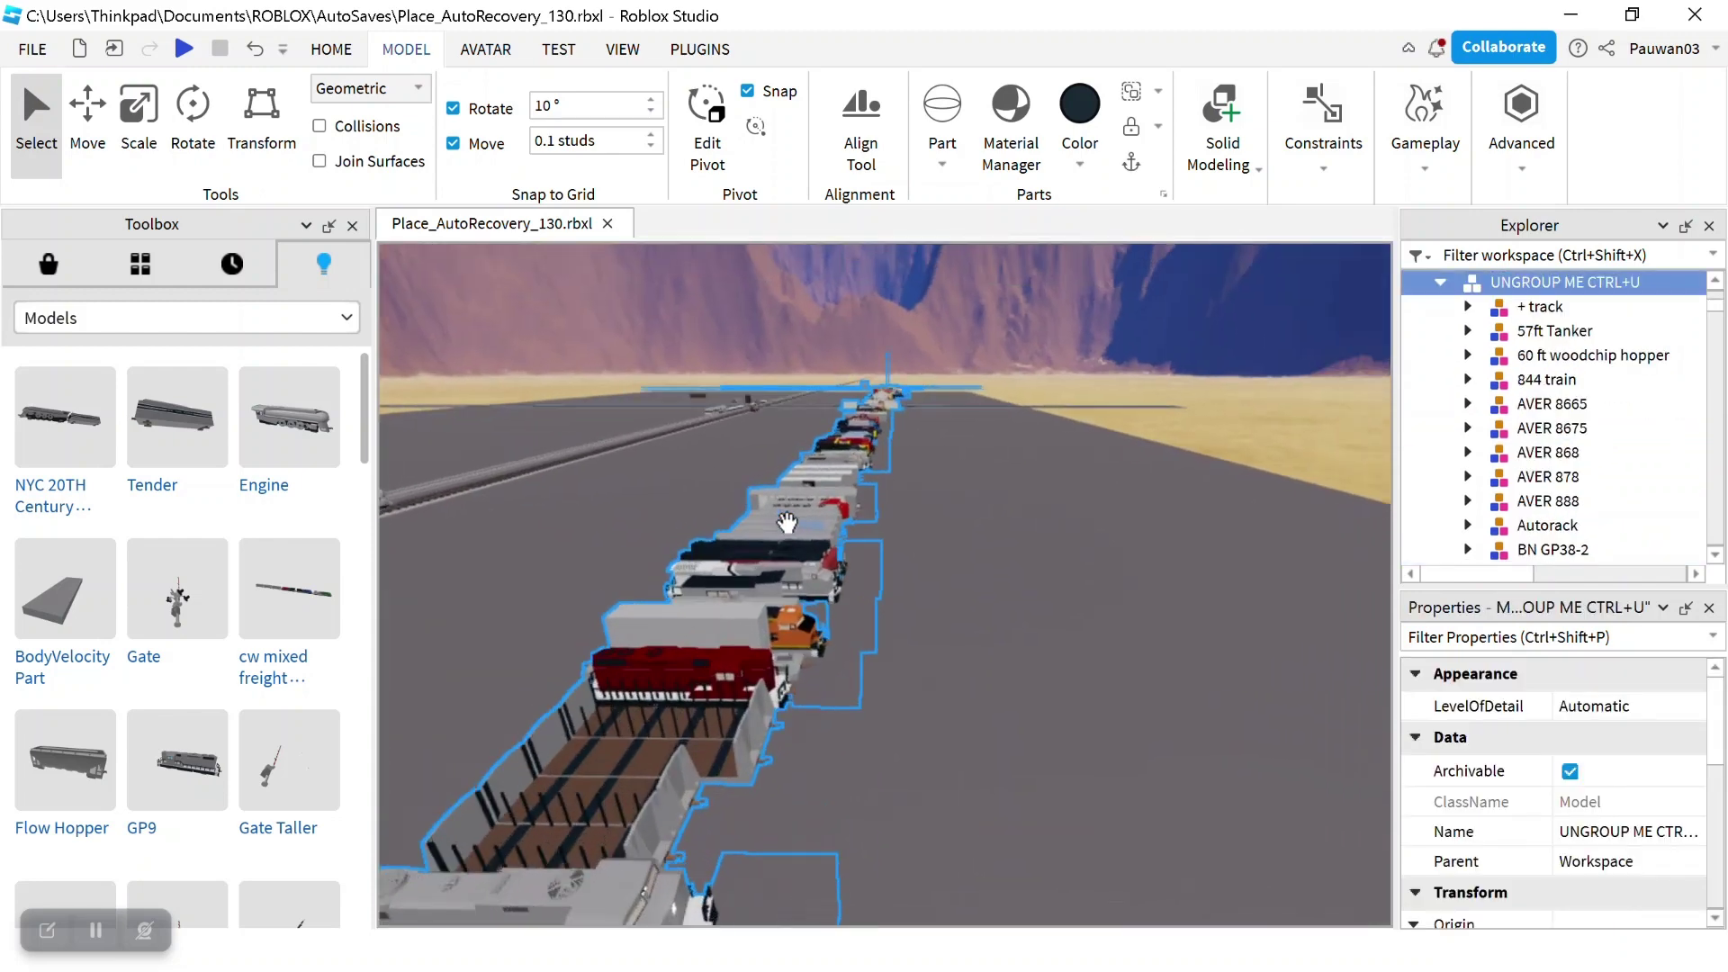
Examine the UNGROUP ME CTRL+U model along its whole row of trains, past the black steam locomotive, to the tracks at the far end
scroll(787, 522, up, 8)
scroll(1003, 375, up, 5)
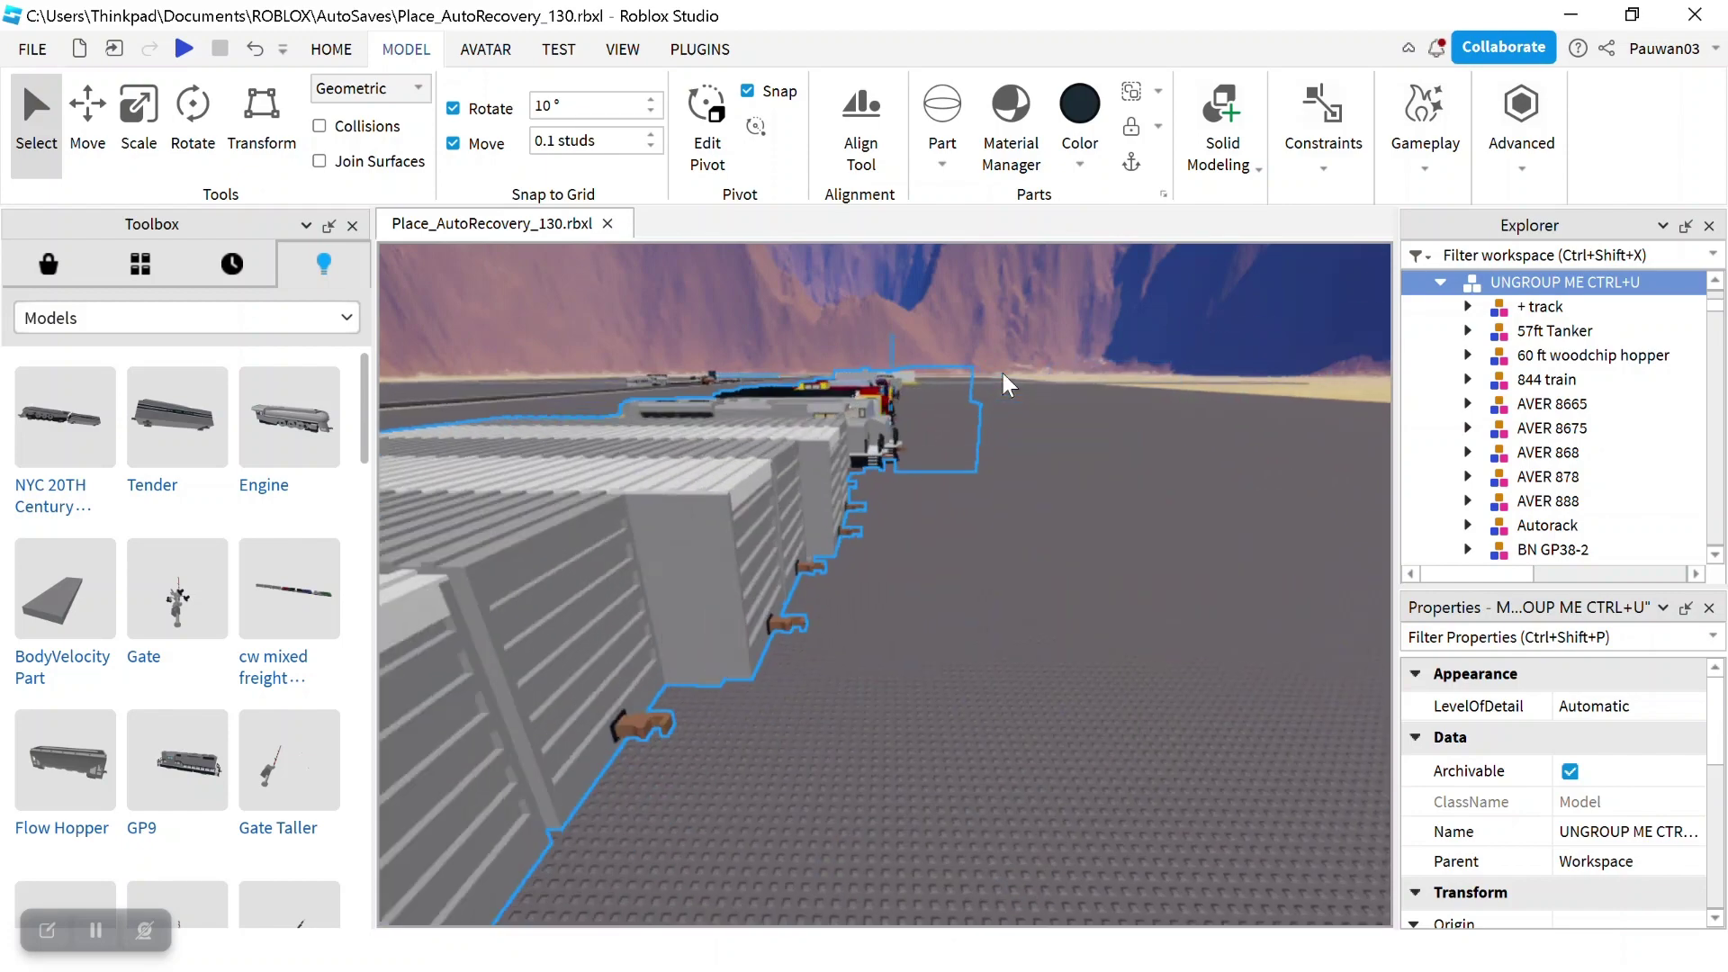
scroll(1002, 374, up, 10)
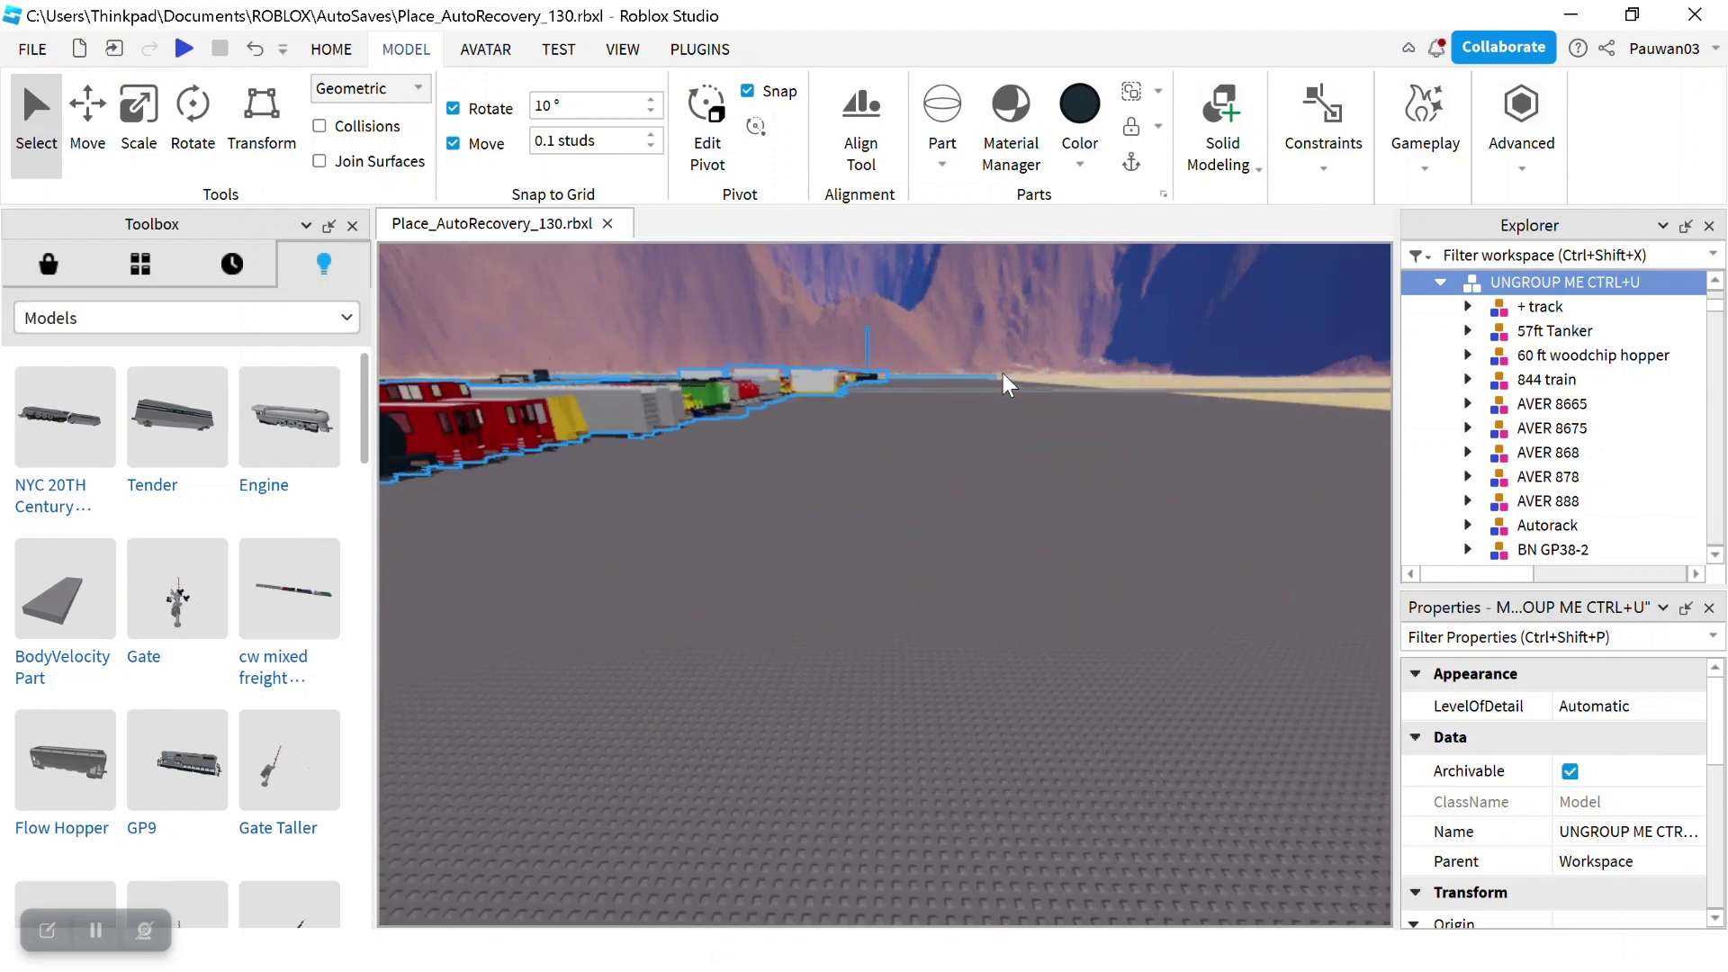
scroll(1002, 374, up, 9)
scroll(861, 349, up, 2)
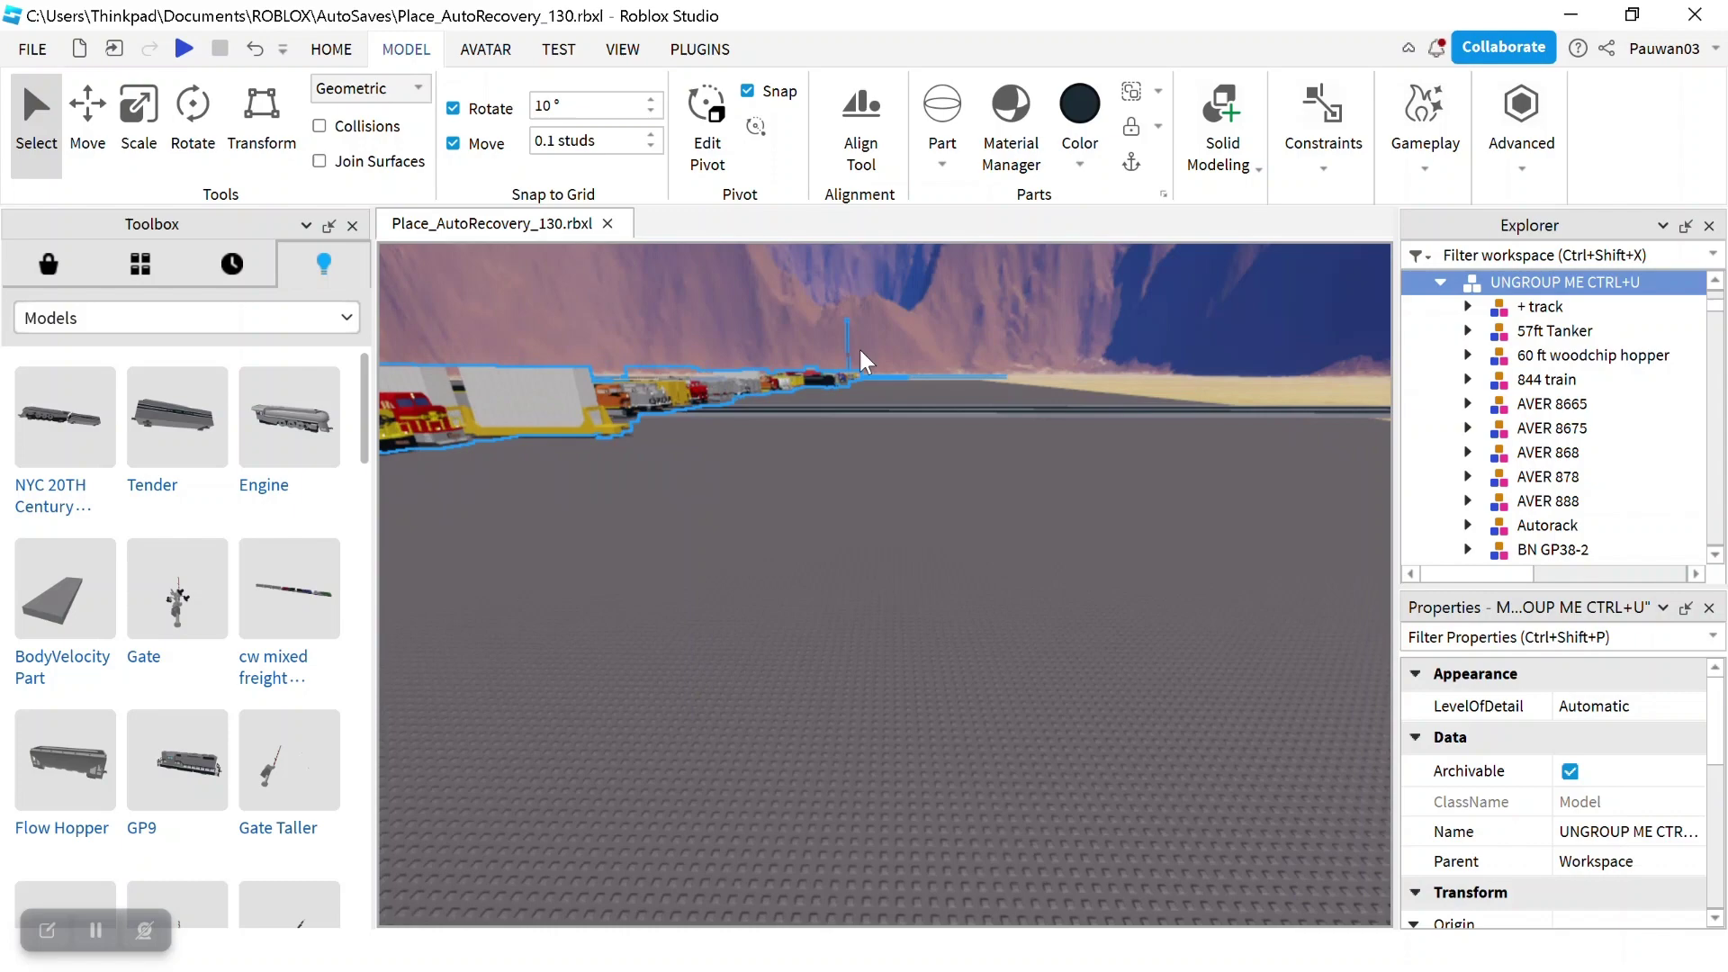
scroll(860, 350, up, 10)
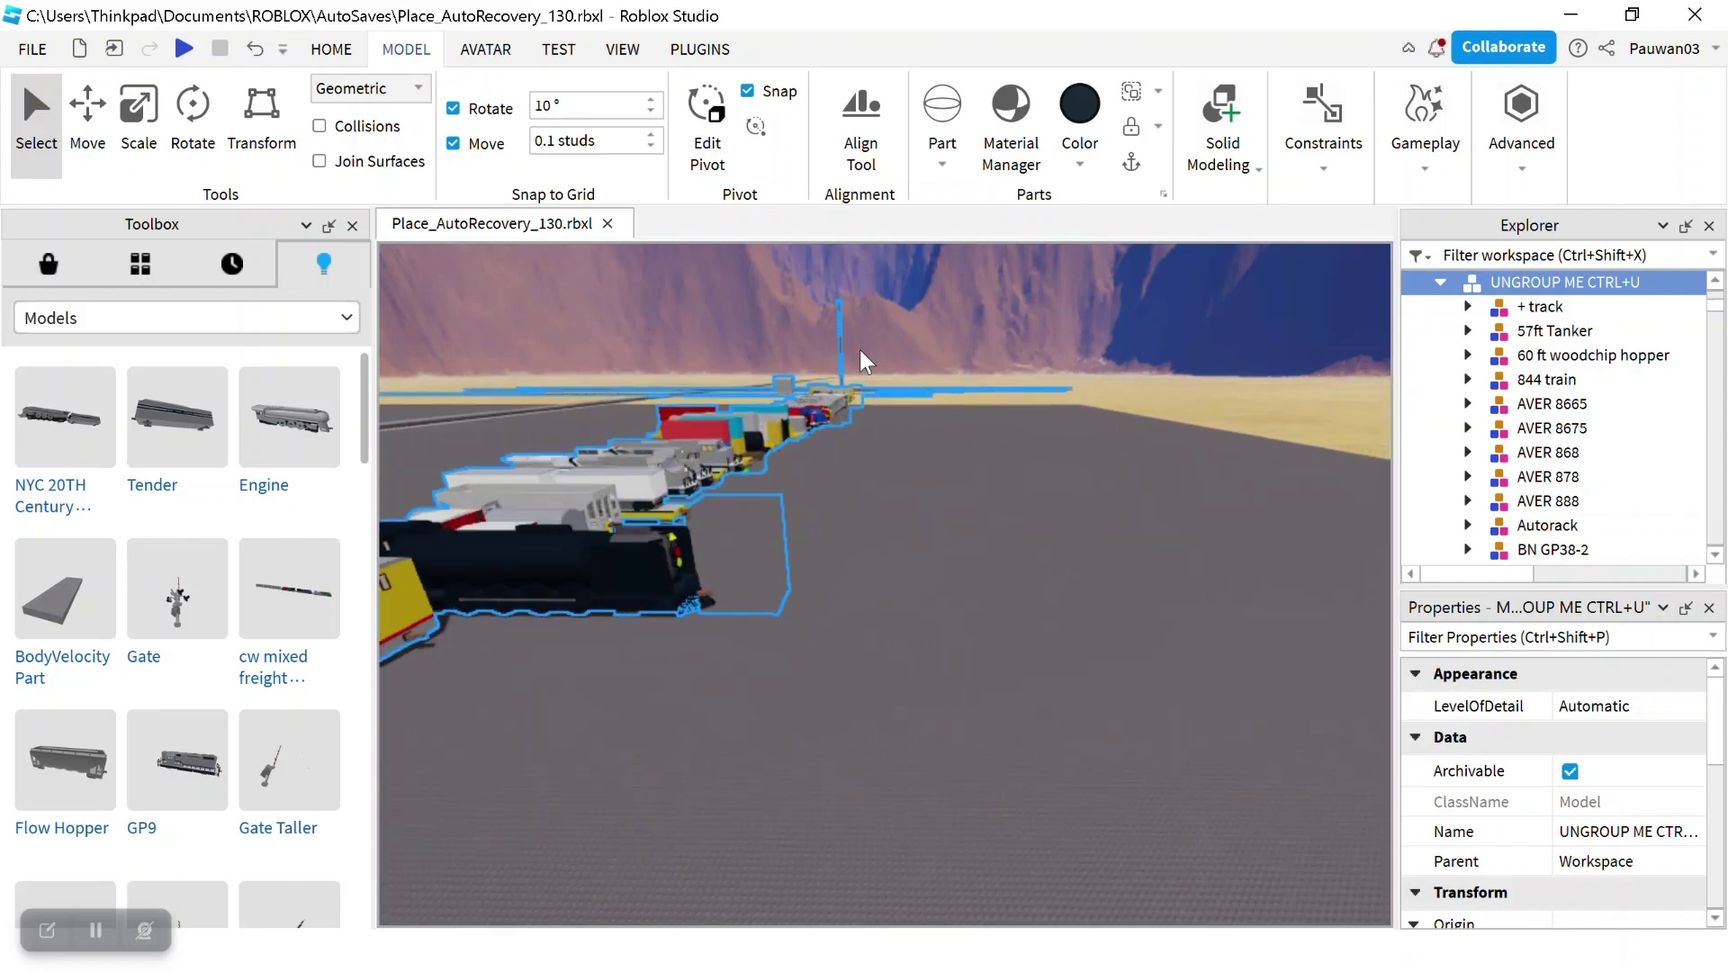
scroll(861, 349, up, 5)
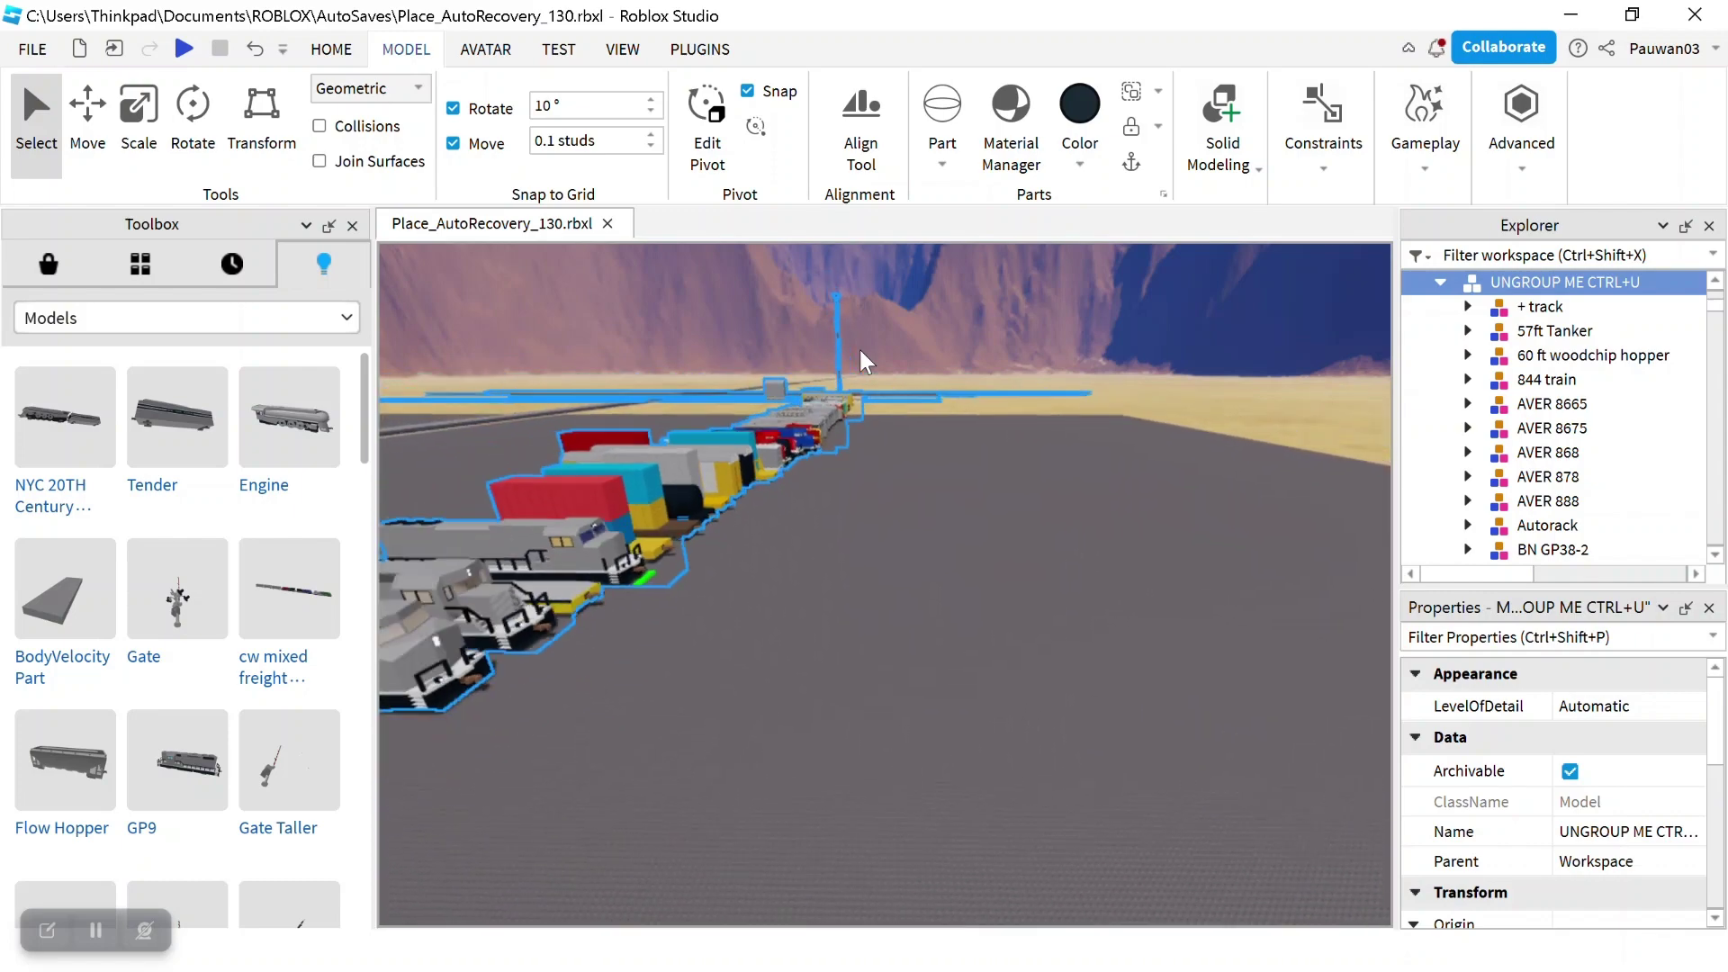
scroll(861, 349, up, 10)
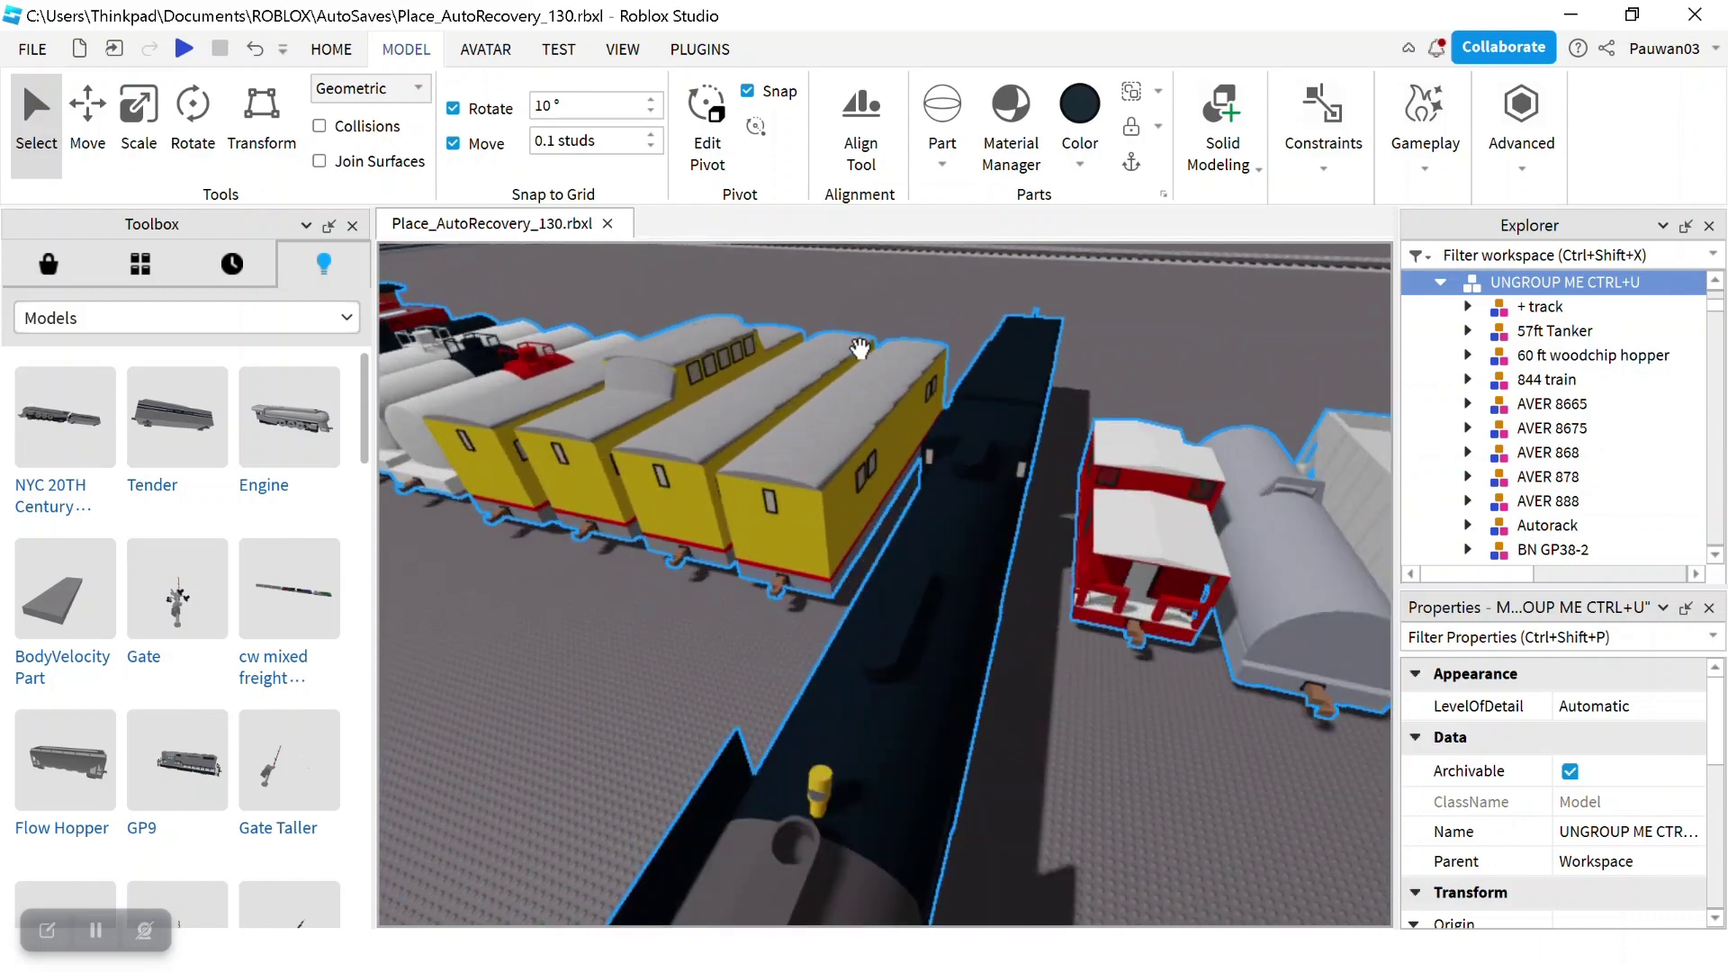
scroll(860, 349, down, 3)
scroll(869, 717, down, 10)
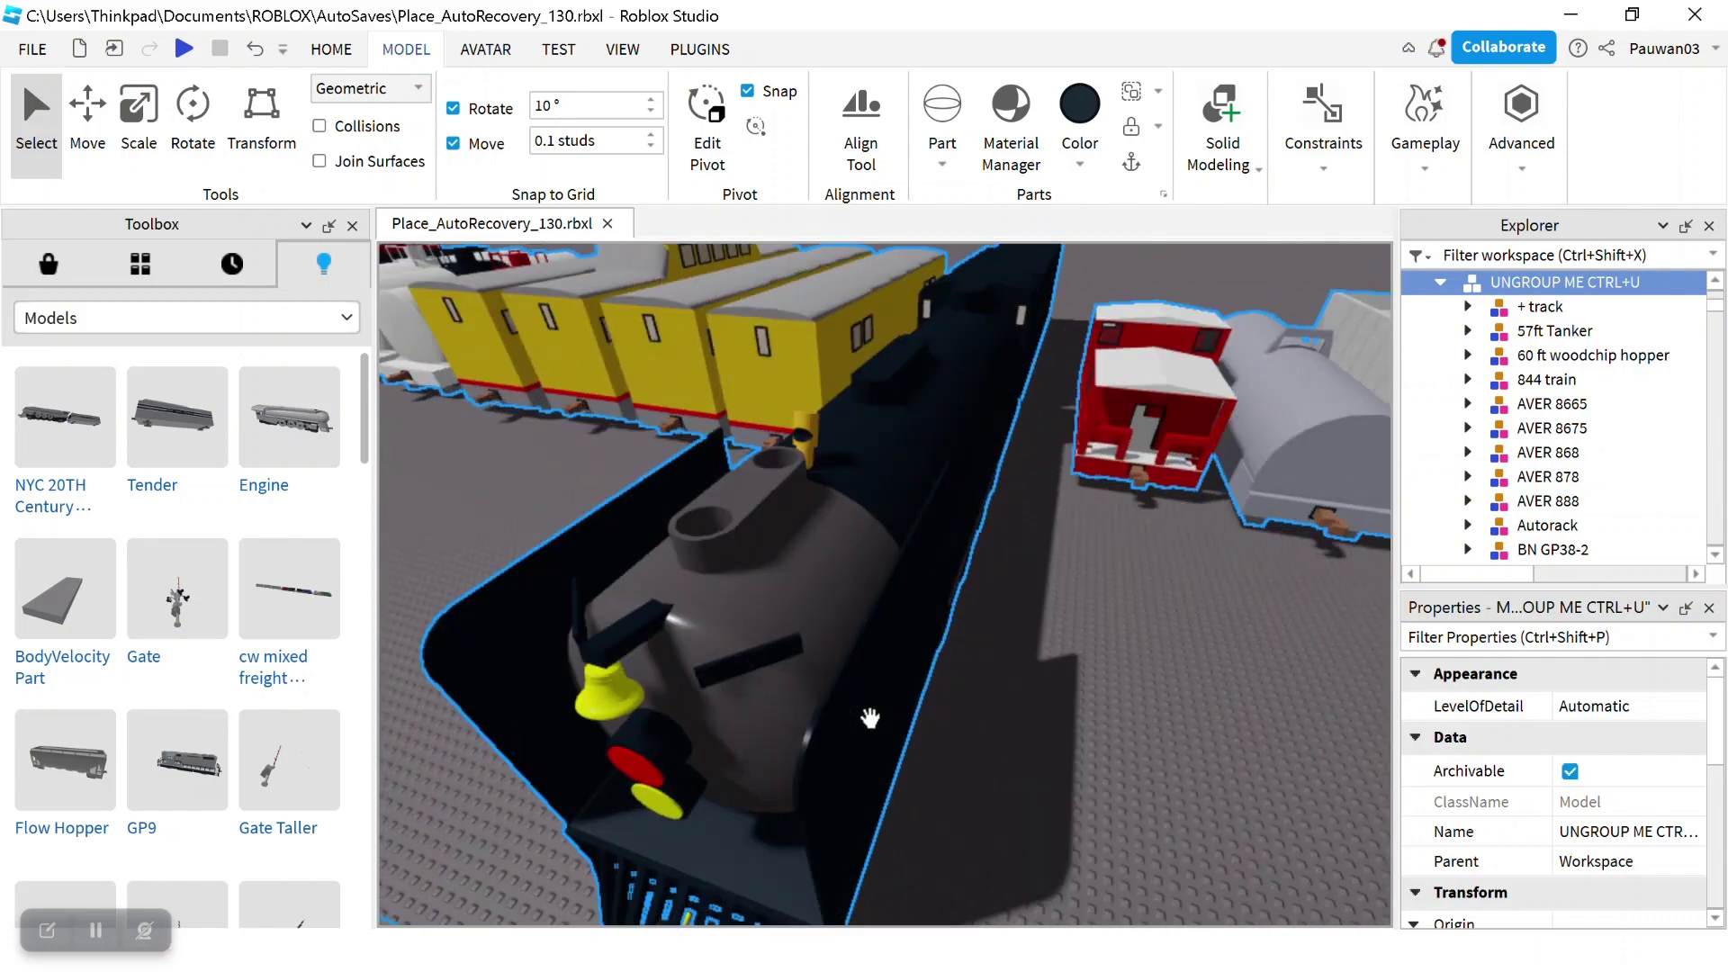
right_drag(1000, 599, 1001, 601)
scroll(1169, 475, up, 12)
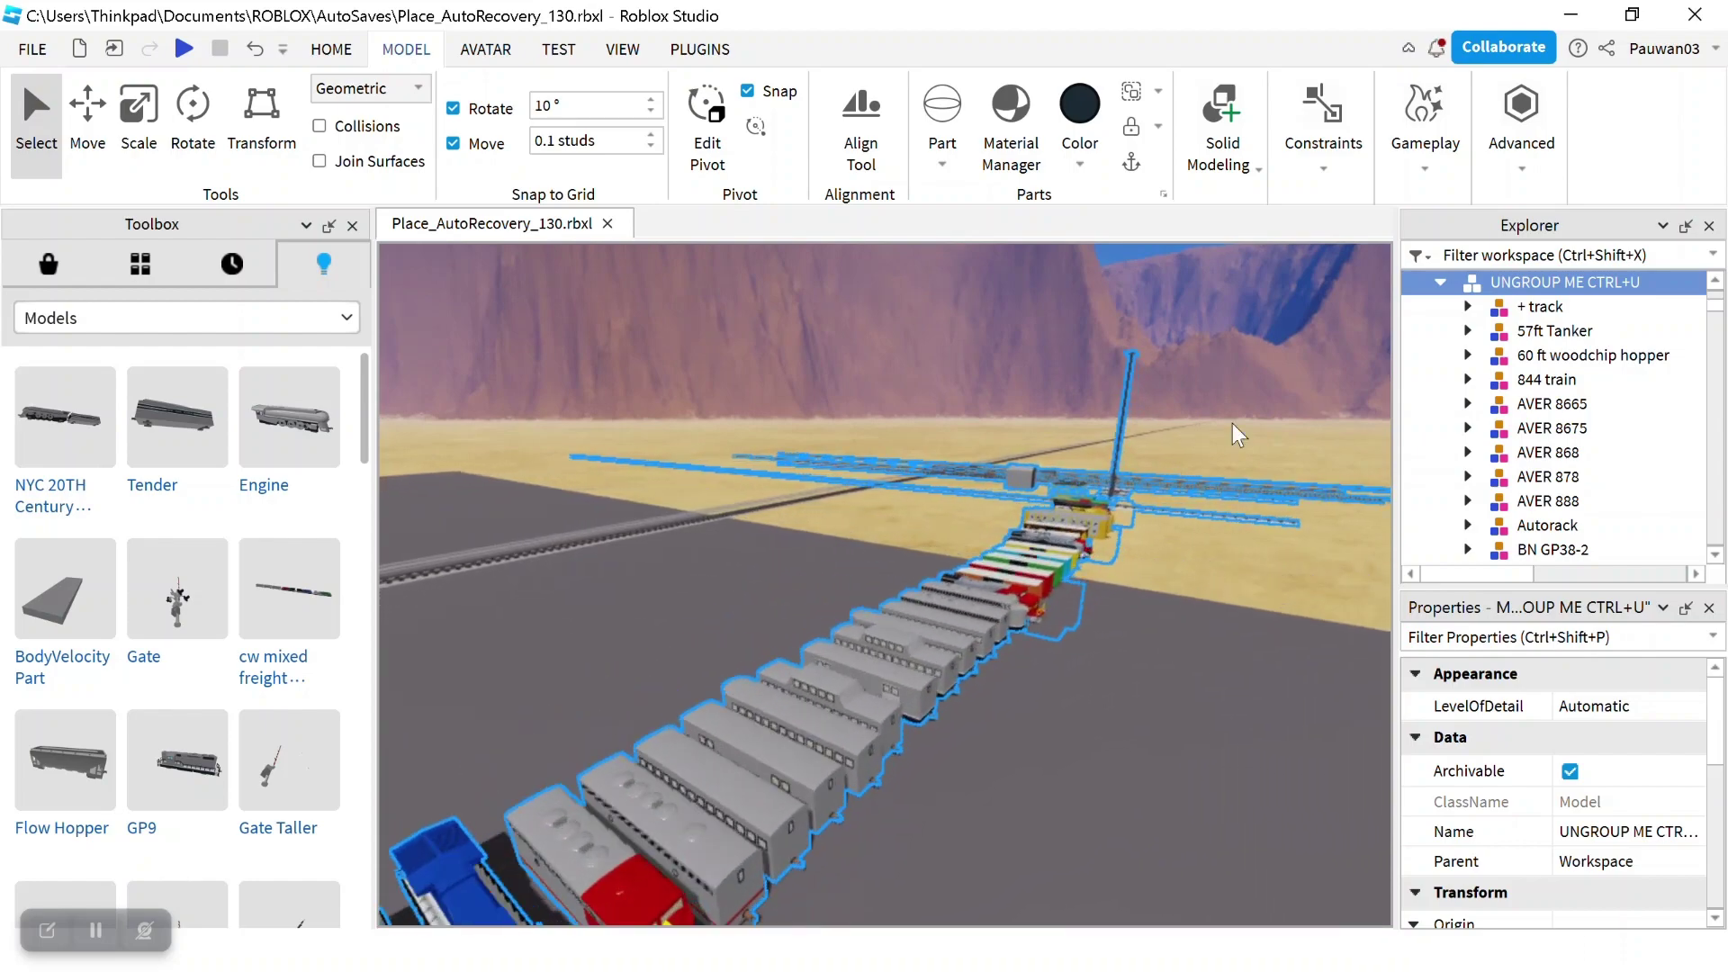
scroll(1235, 435, up, 8)
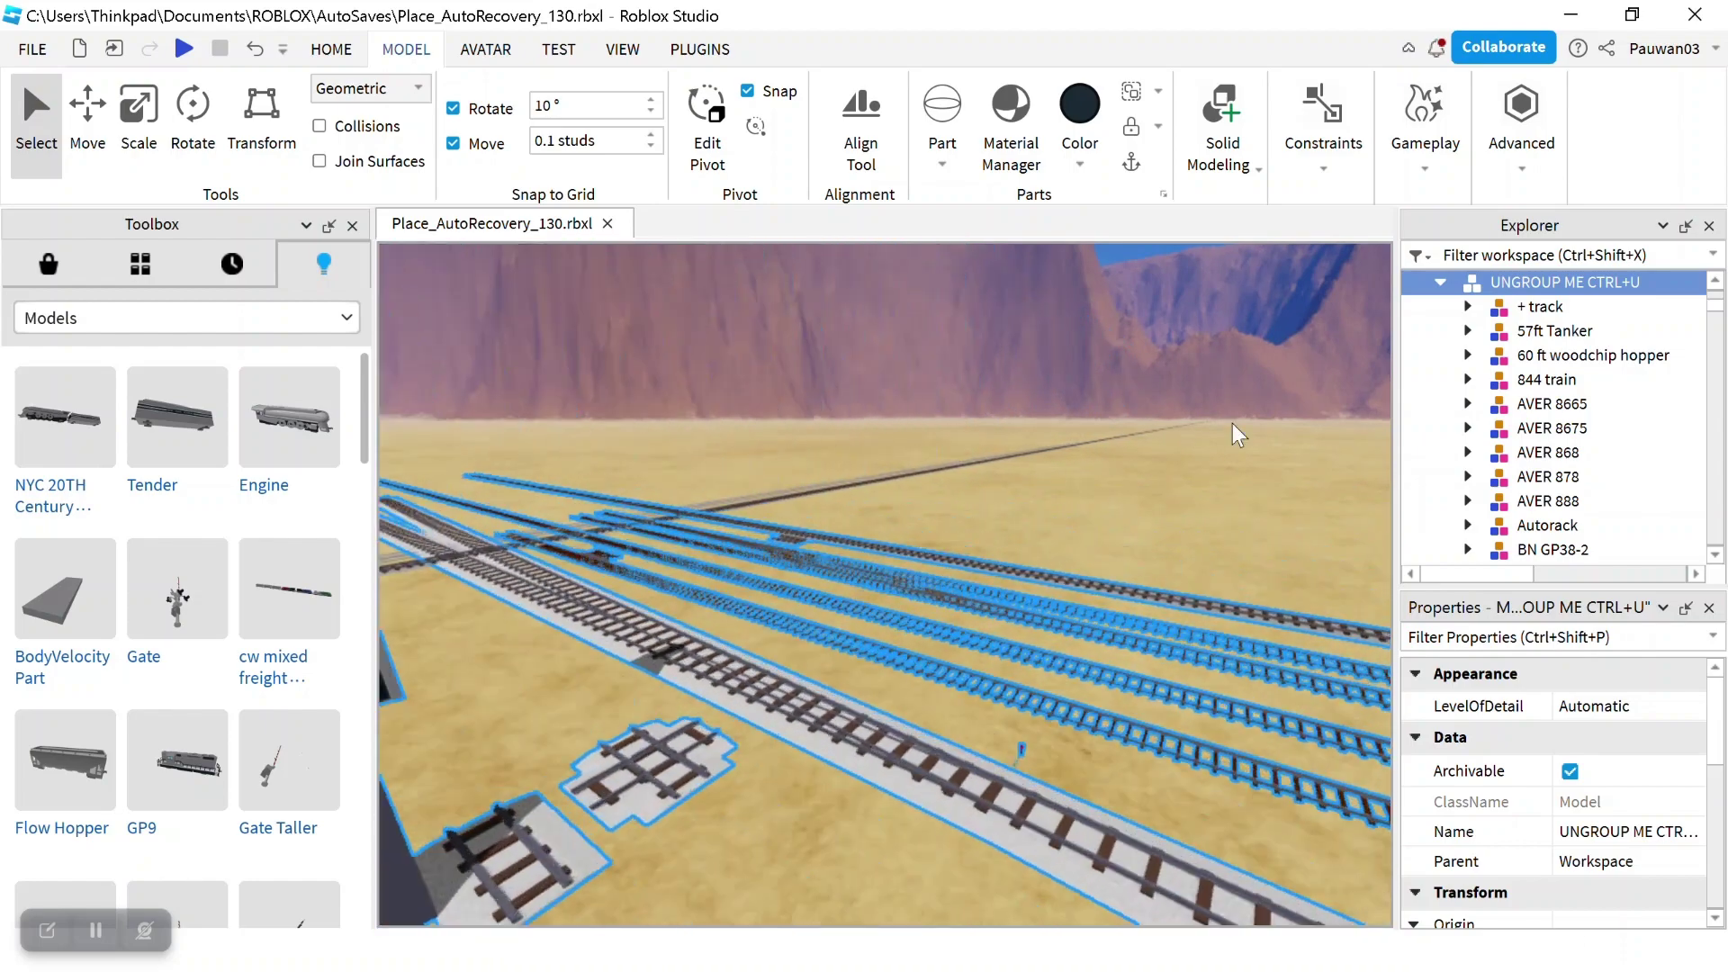
right_drag(1140, 487, 1211, 435)
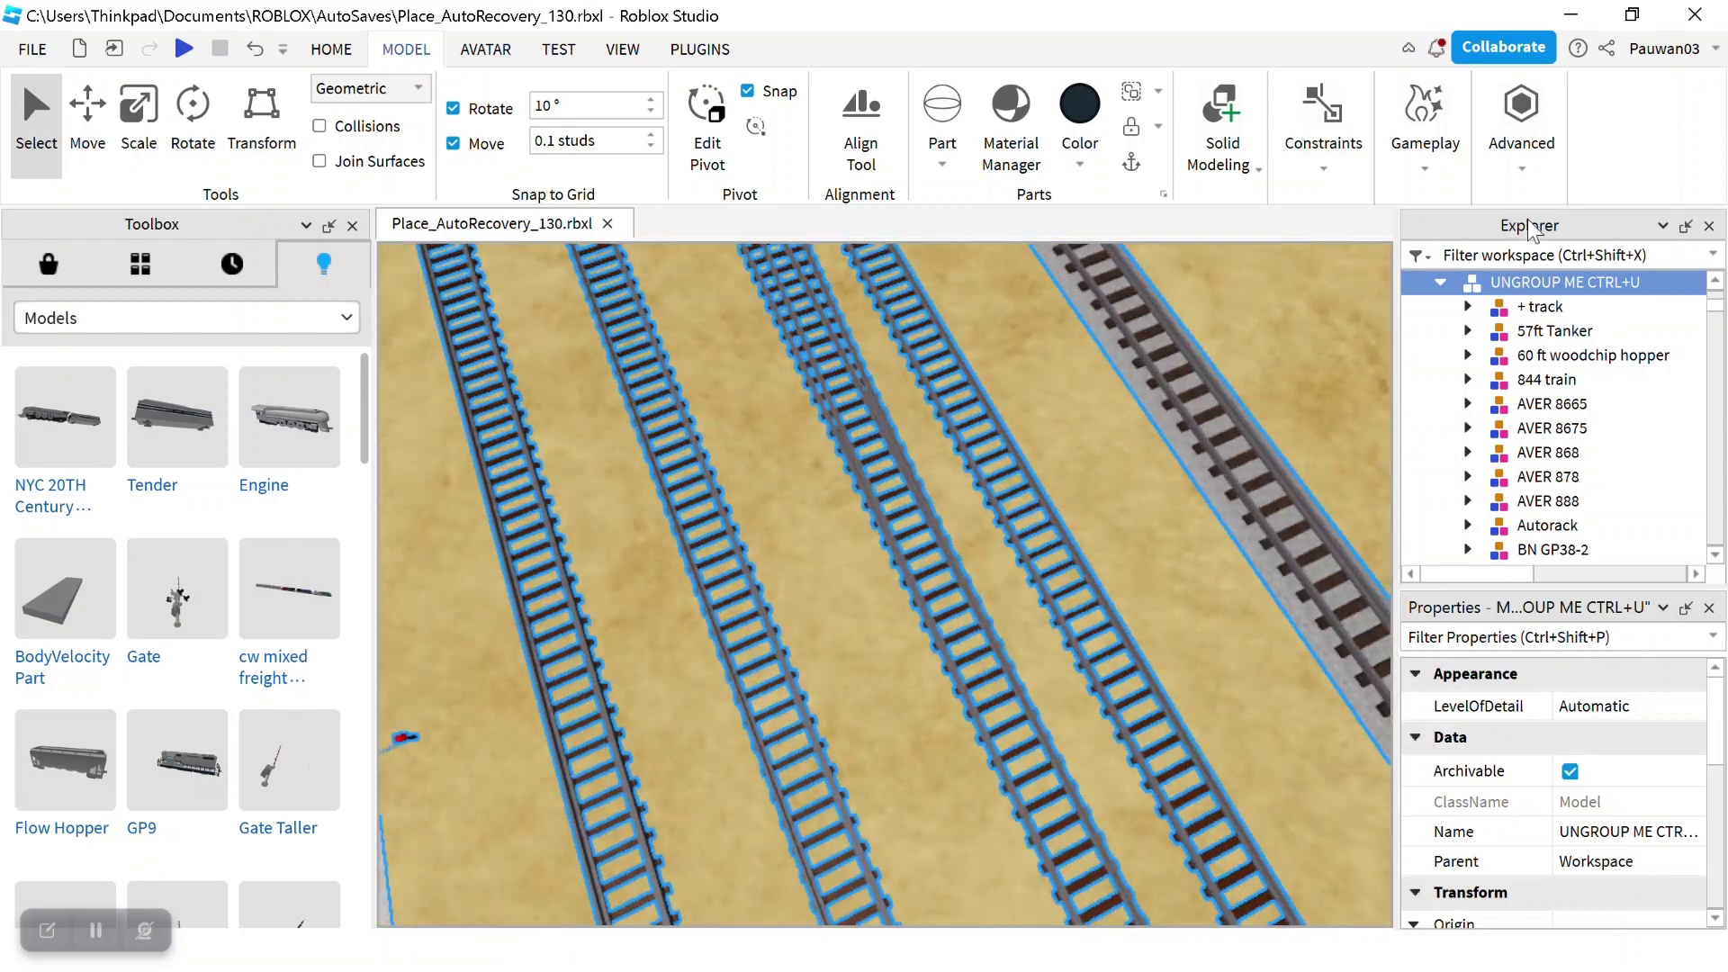
right_click(1527, 286)
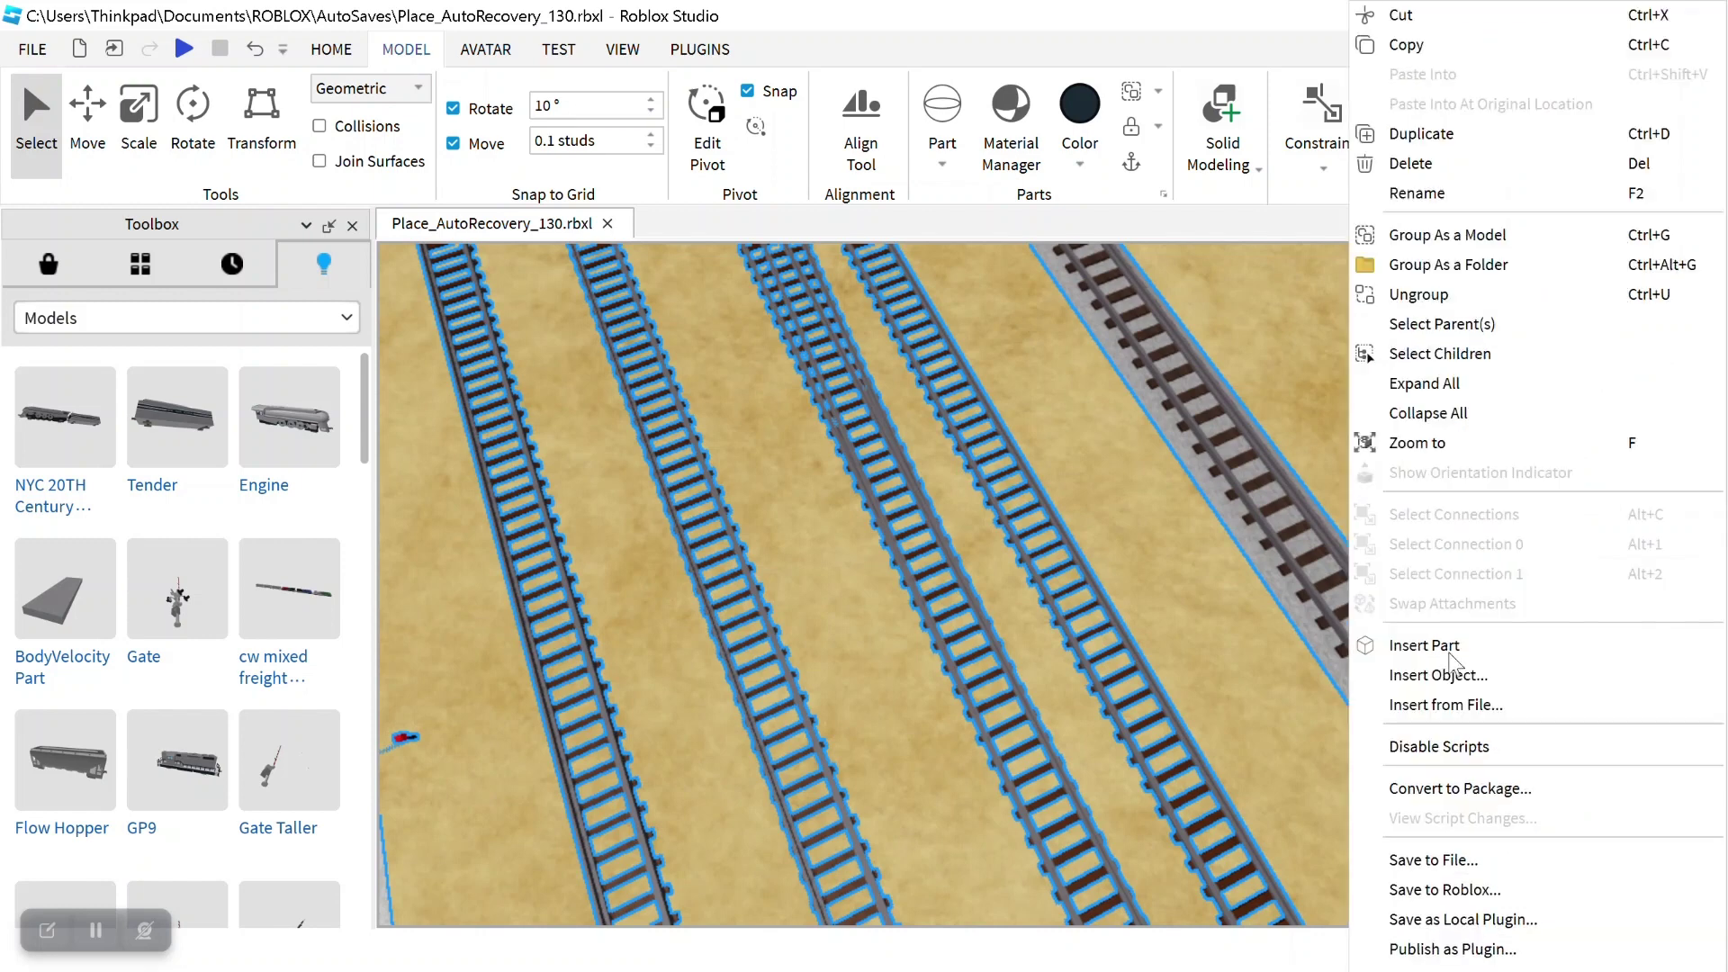
click(1437, 889)
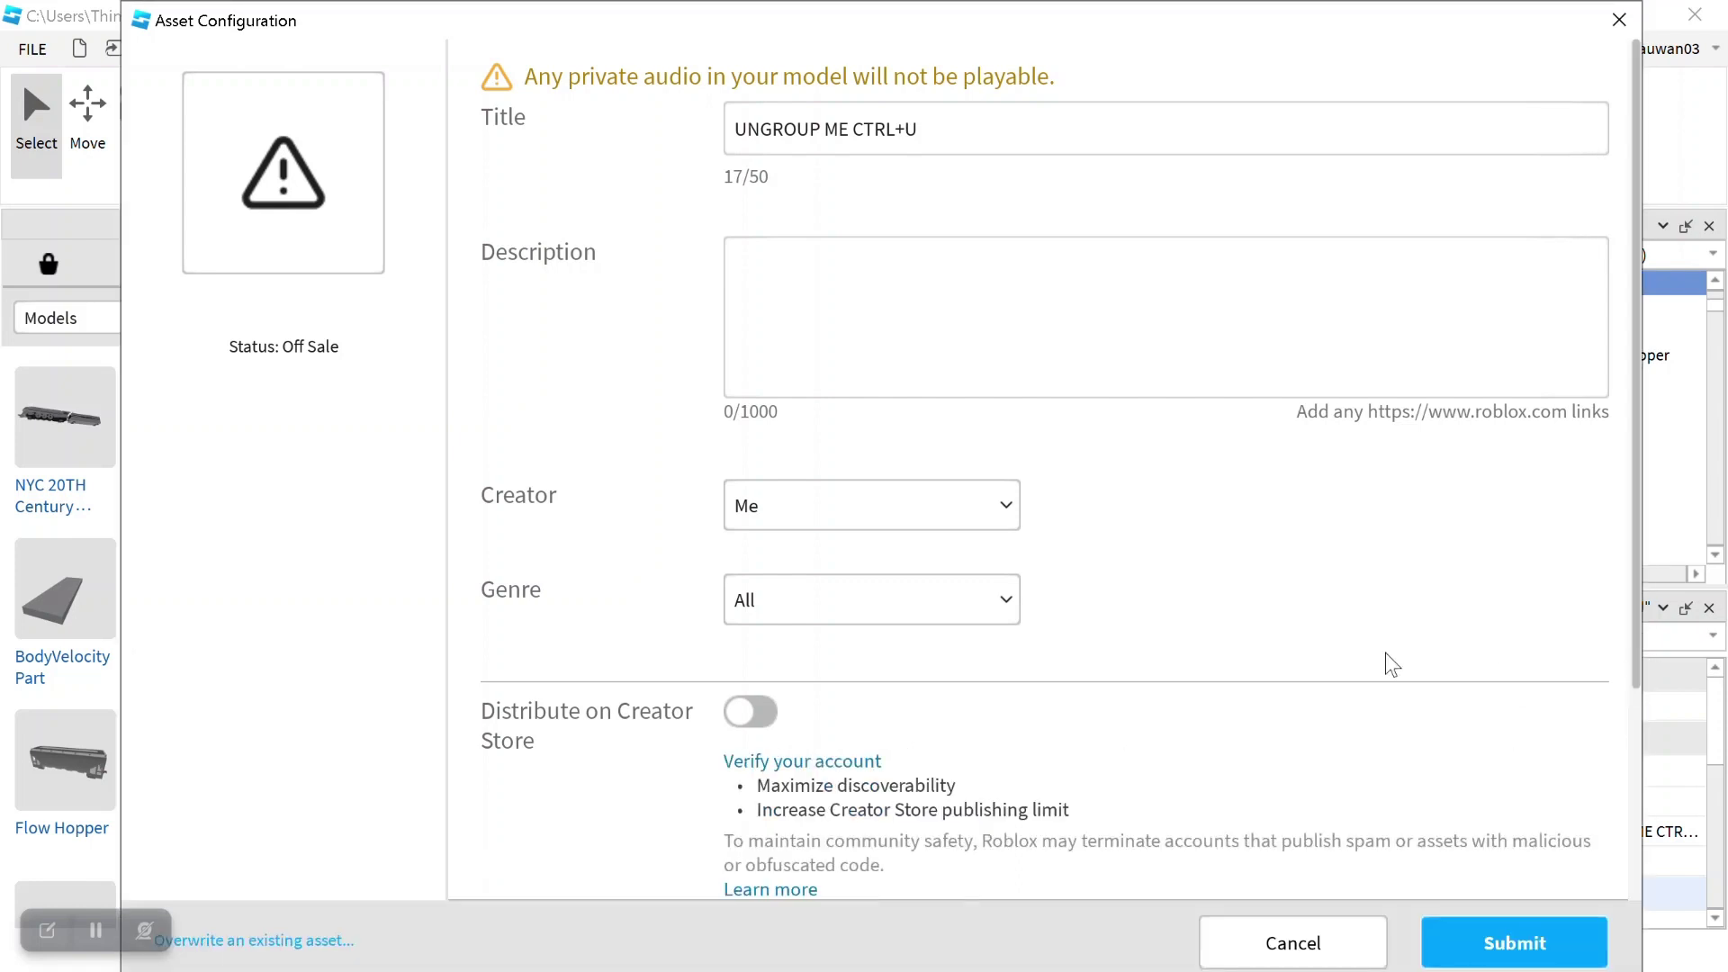
click(326, 943)
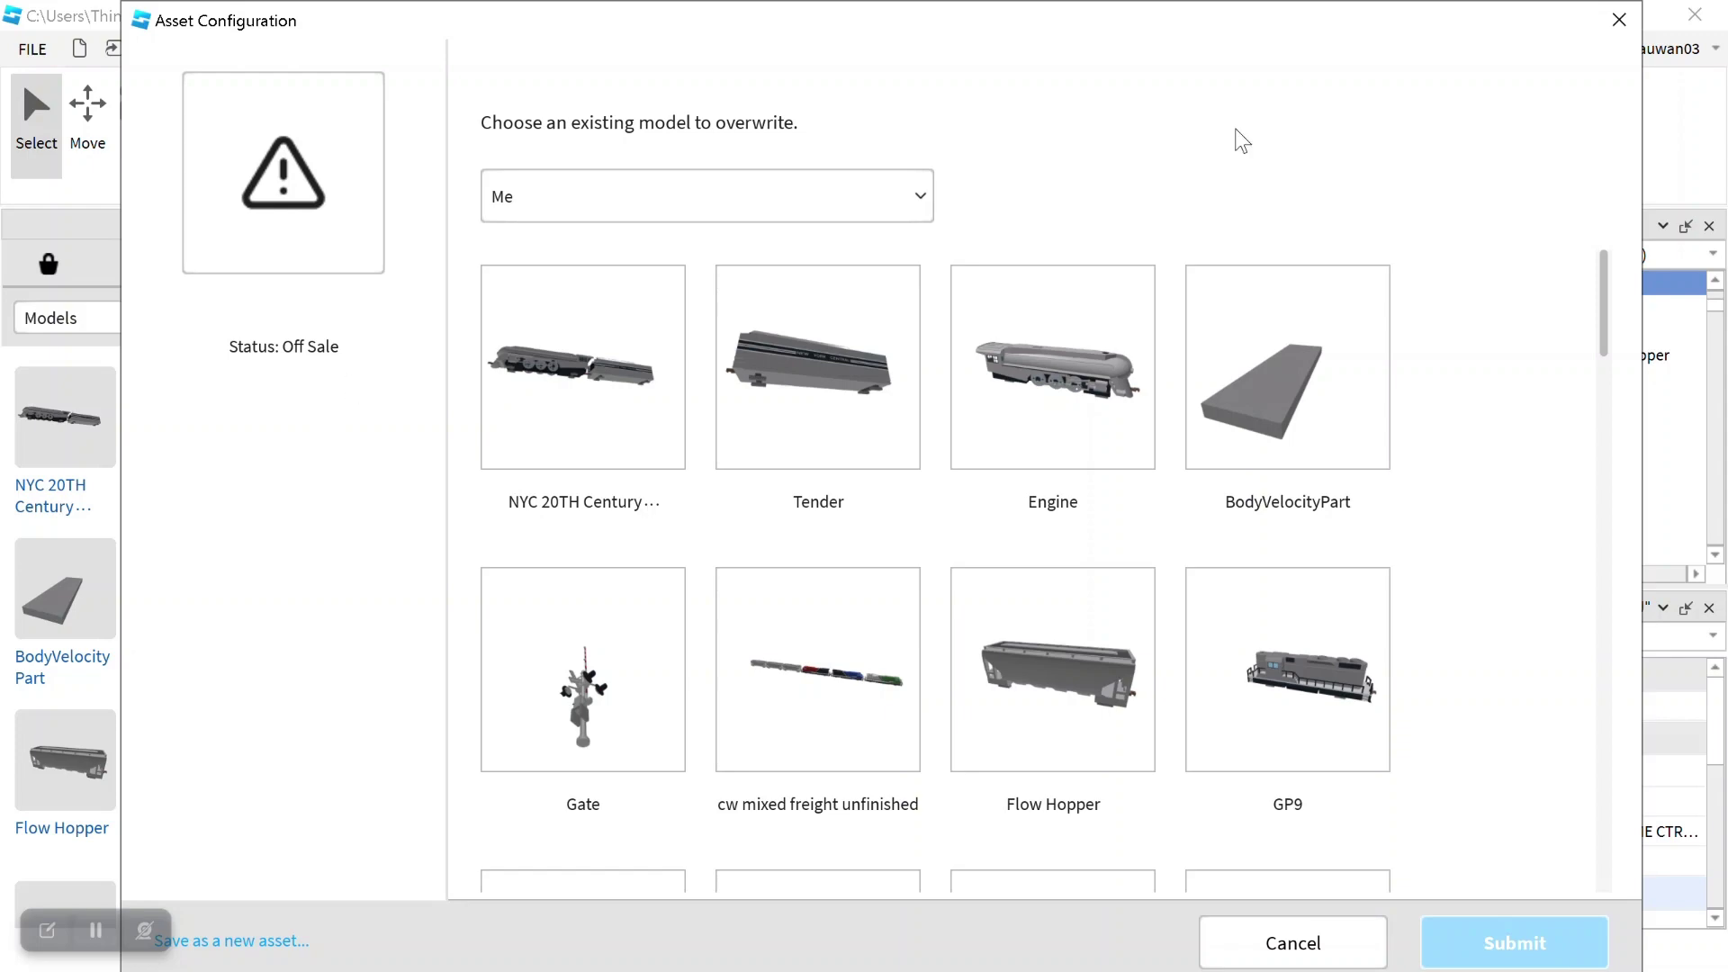
click(1311, 942)
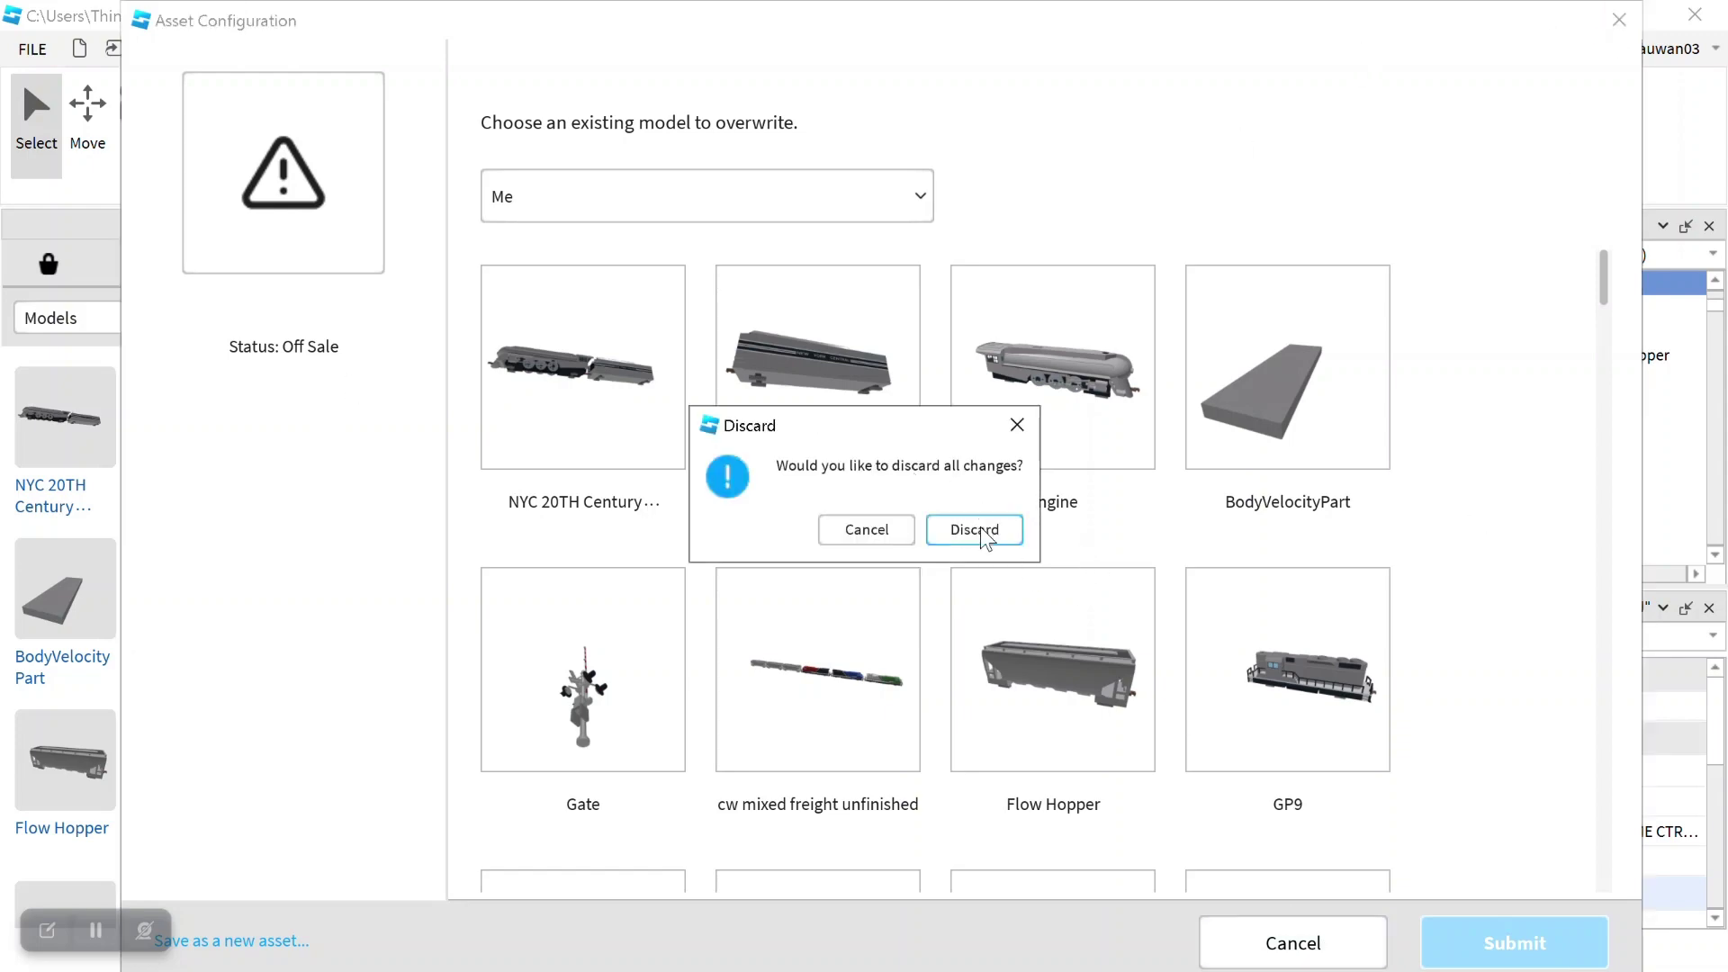
click(980, 529)
Start saving the UNGROUP ME CTRL+U model to Roblox and choose to overwrite an existing asset
right_click(1594, 286)
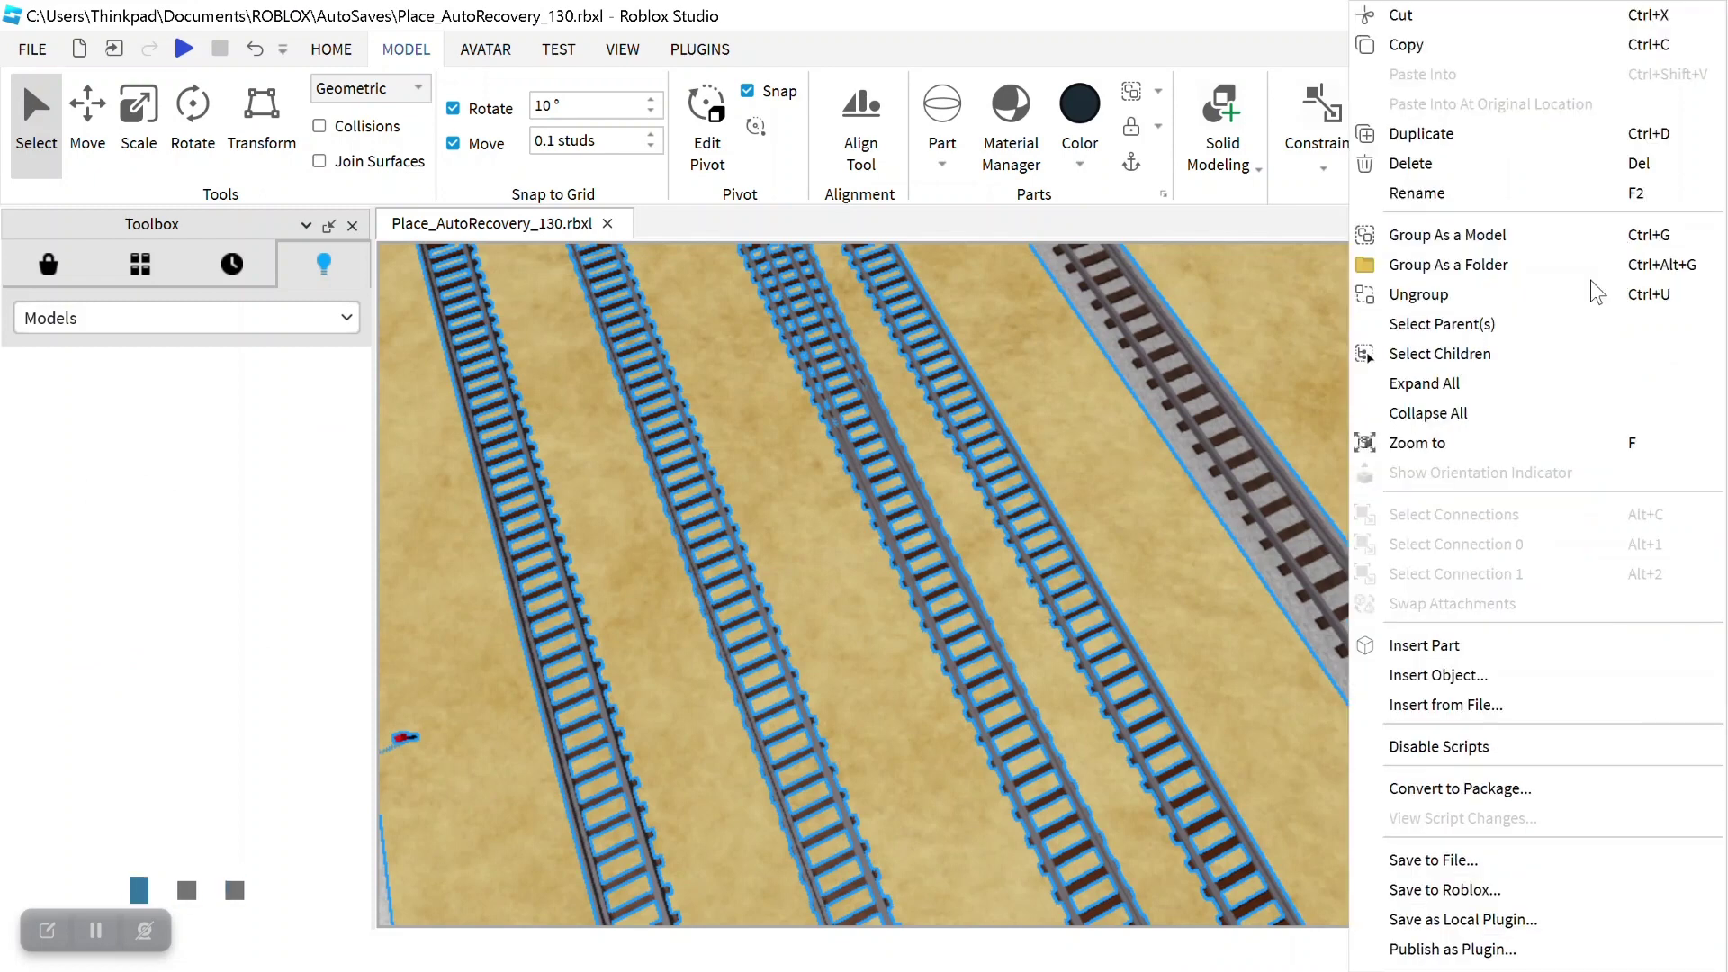
click(1473, 889)
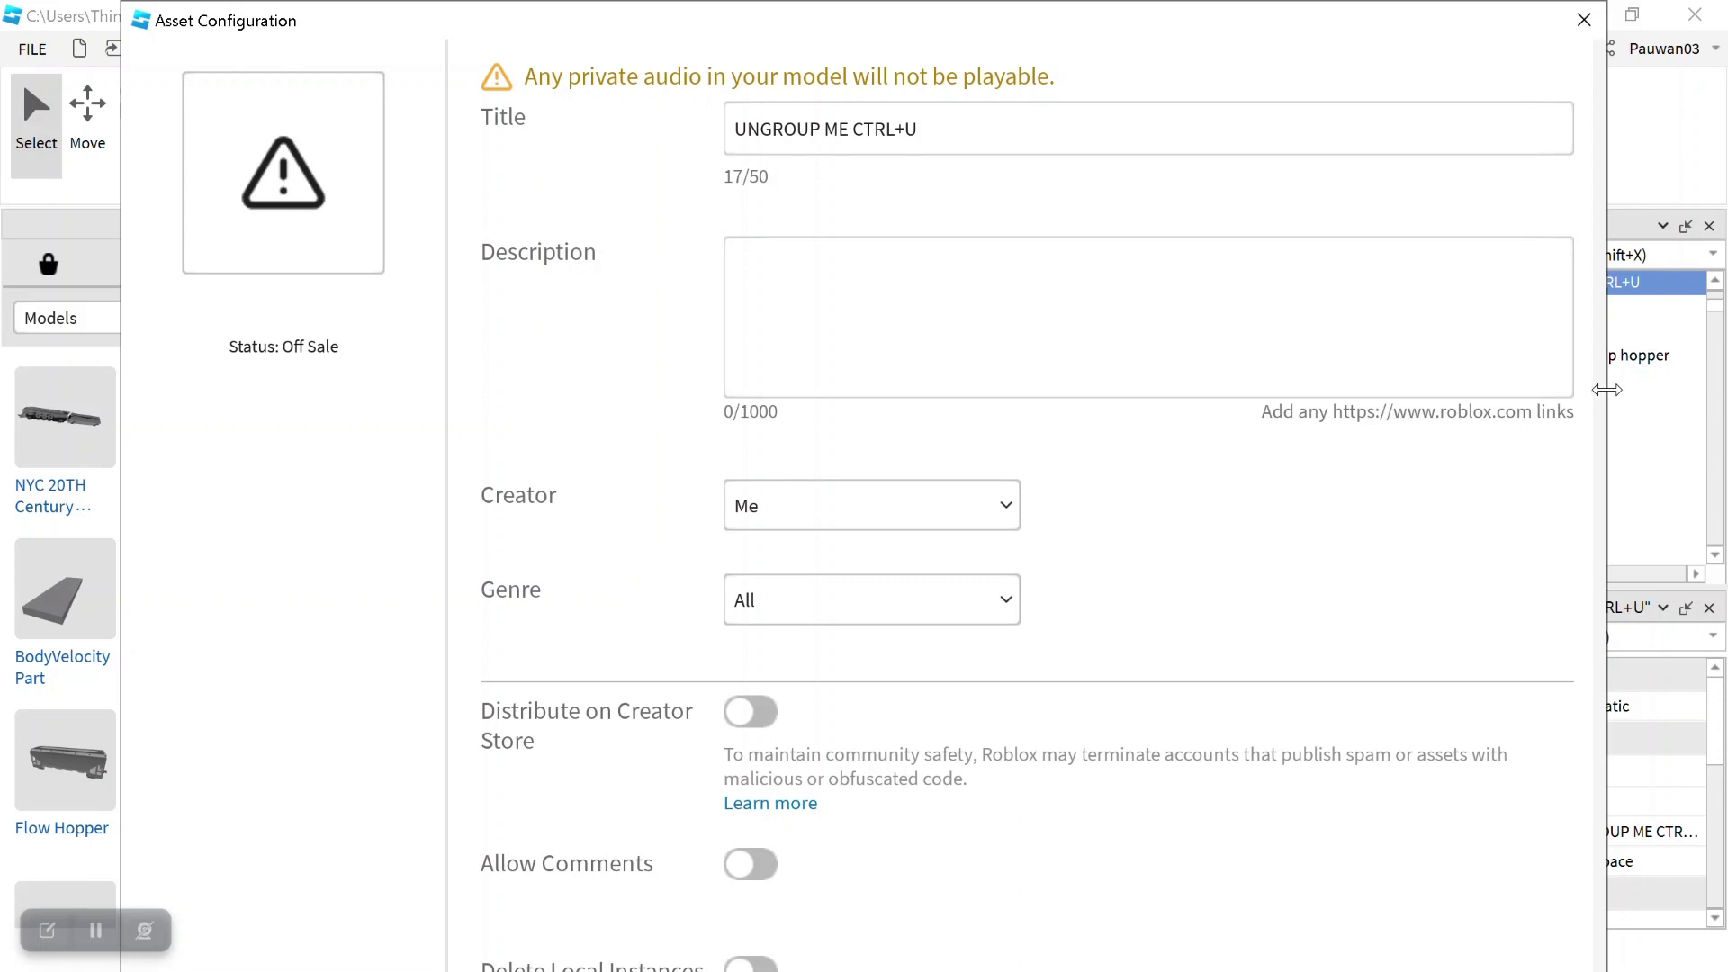
drag(1607, 388, 1564, 396)
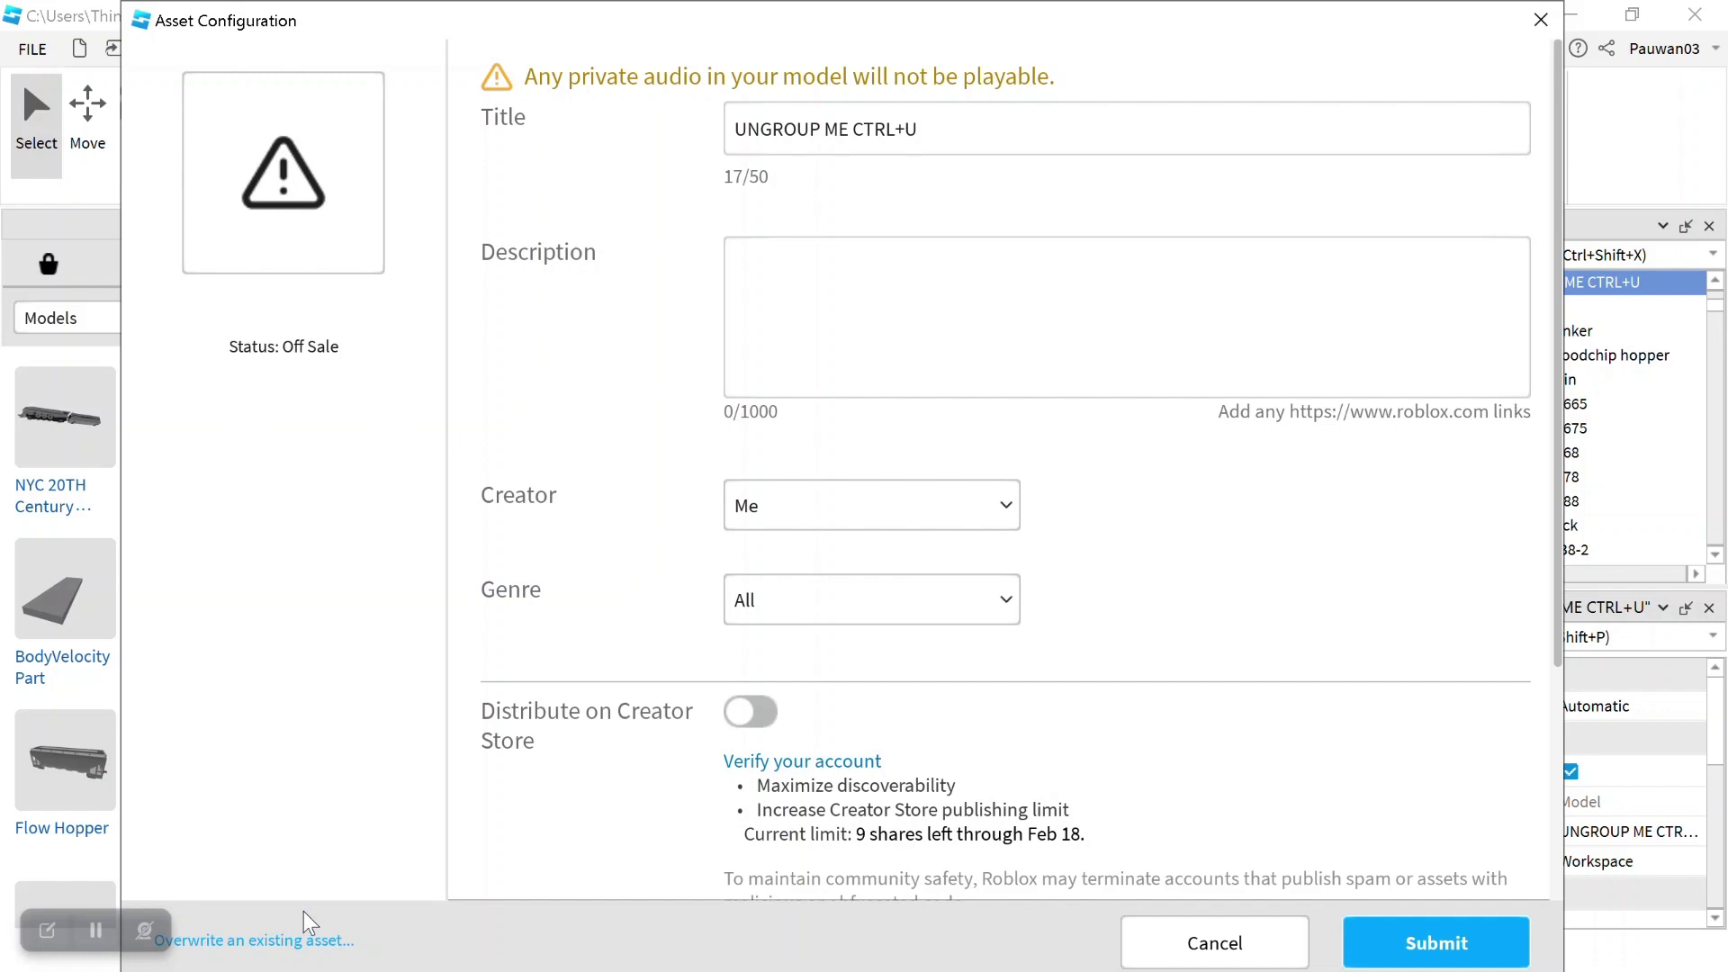
click(207, 937)
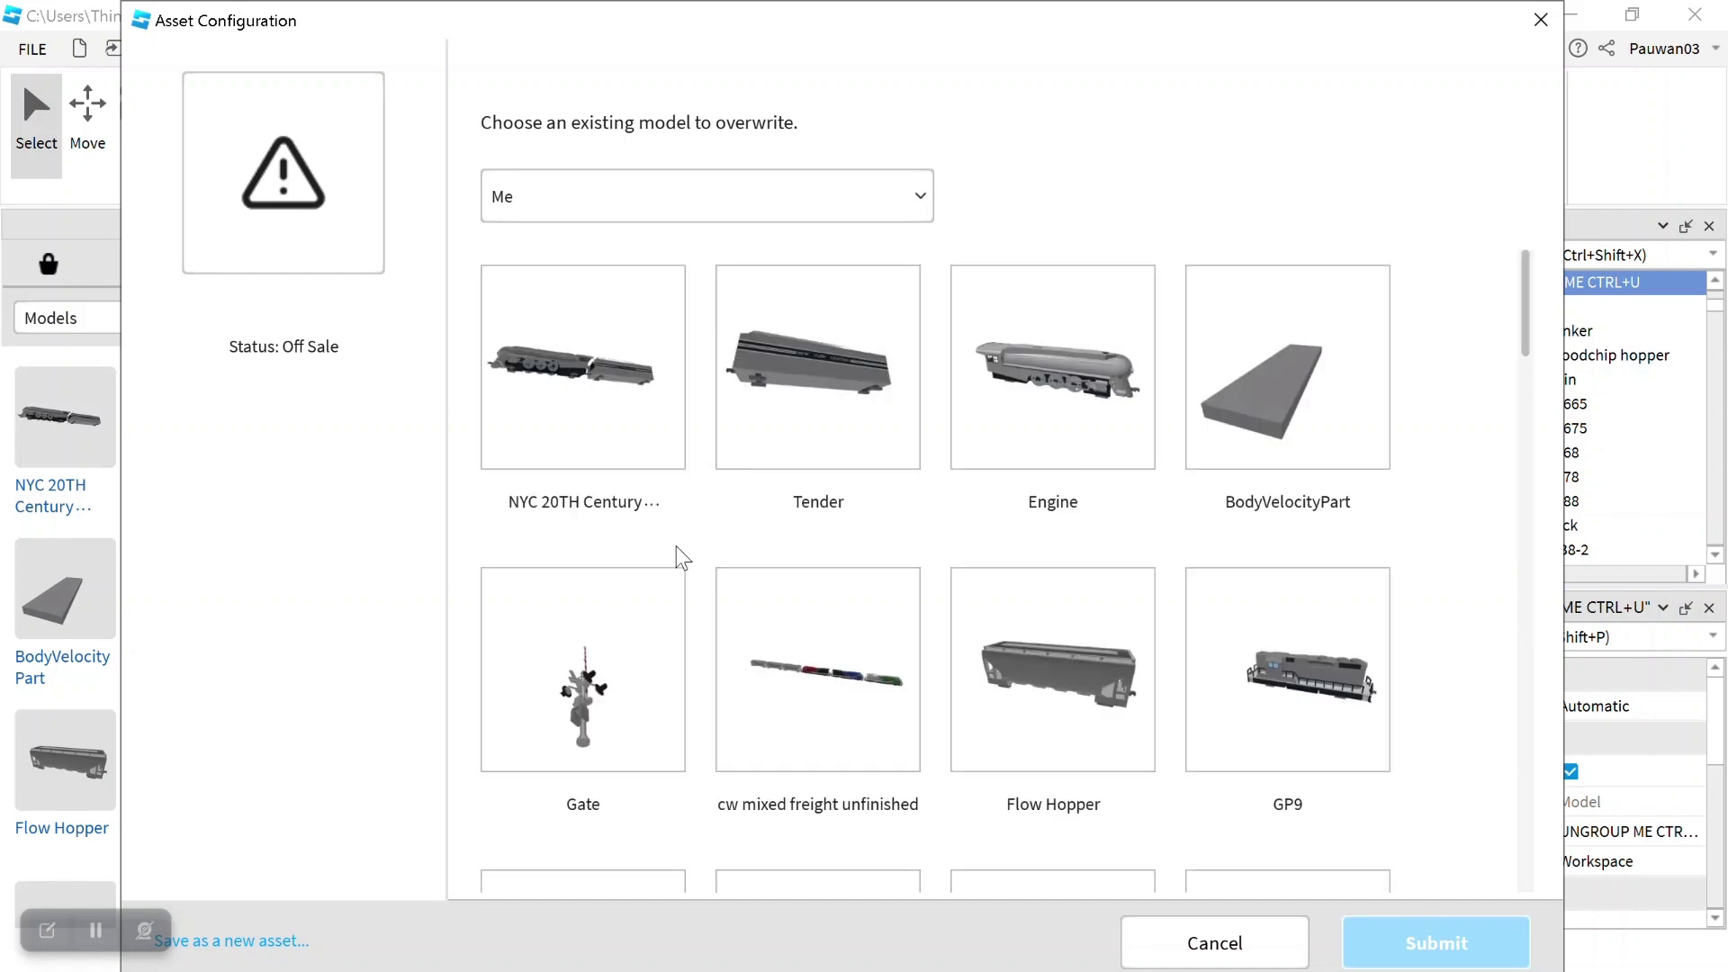
Look through the existing models, from the newest trains down to the older freight and track assets, for one to overwrite
scroll(681, 557, down, 15)
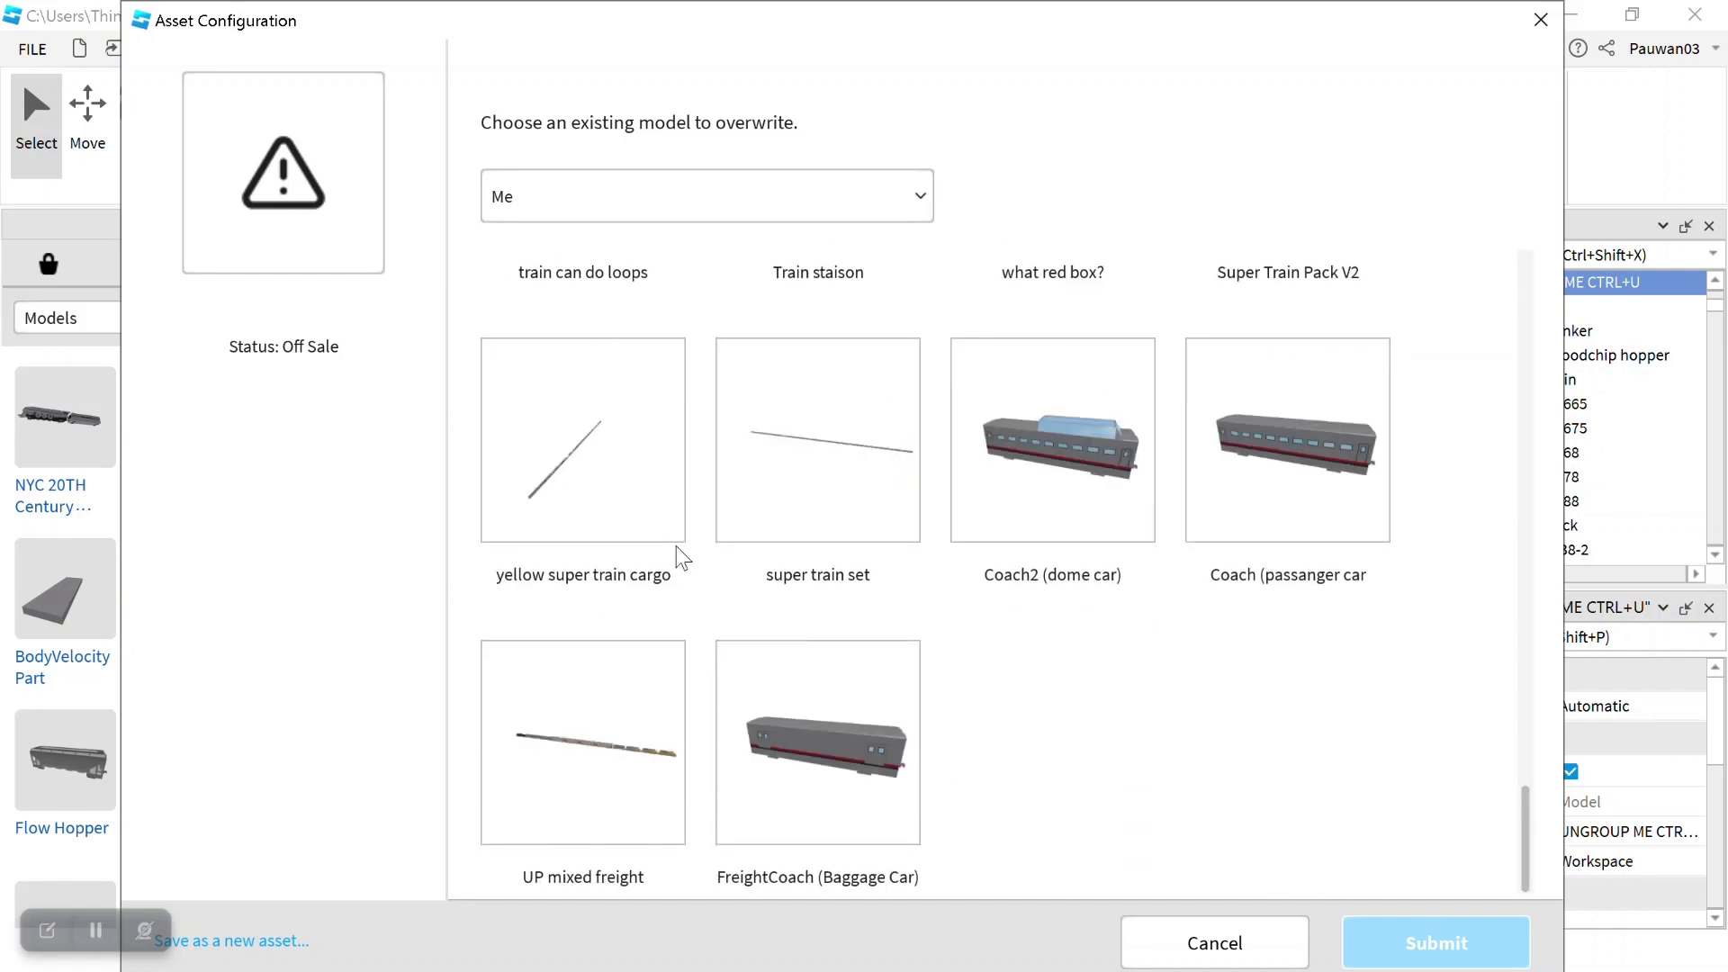
click(676, 535)
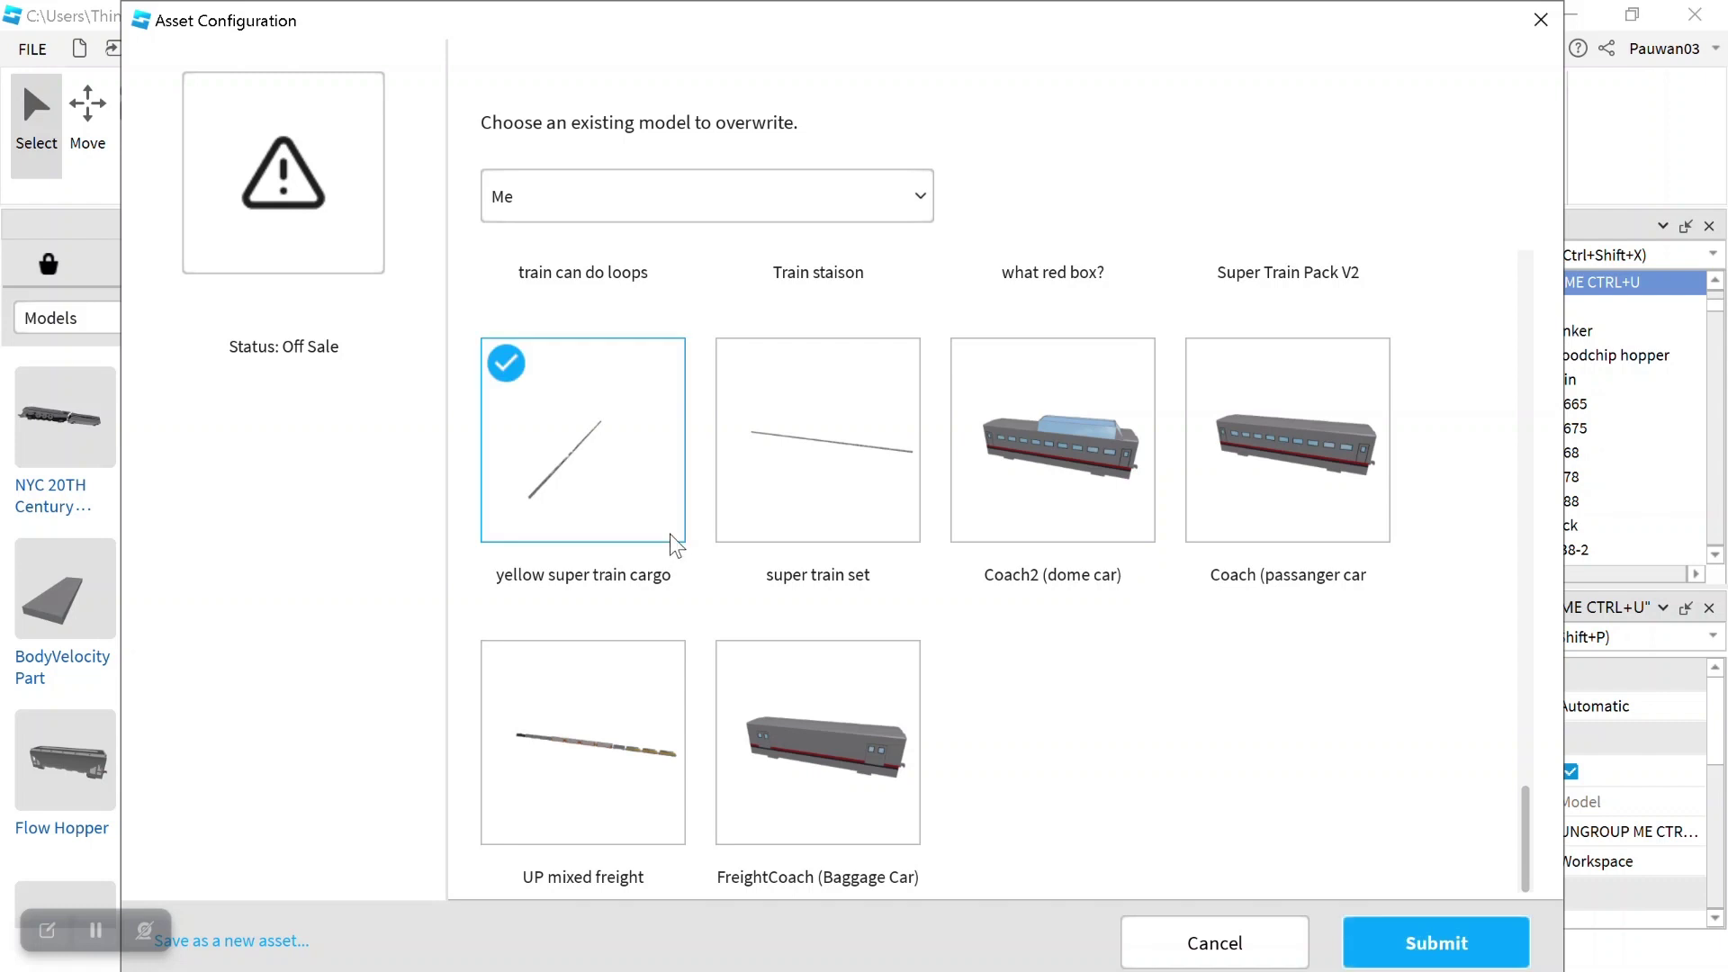
scroll(959, 588, down, 10)
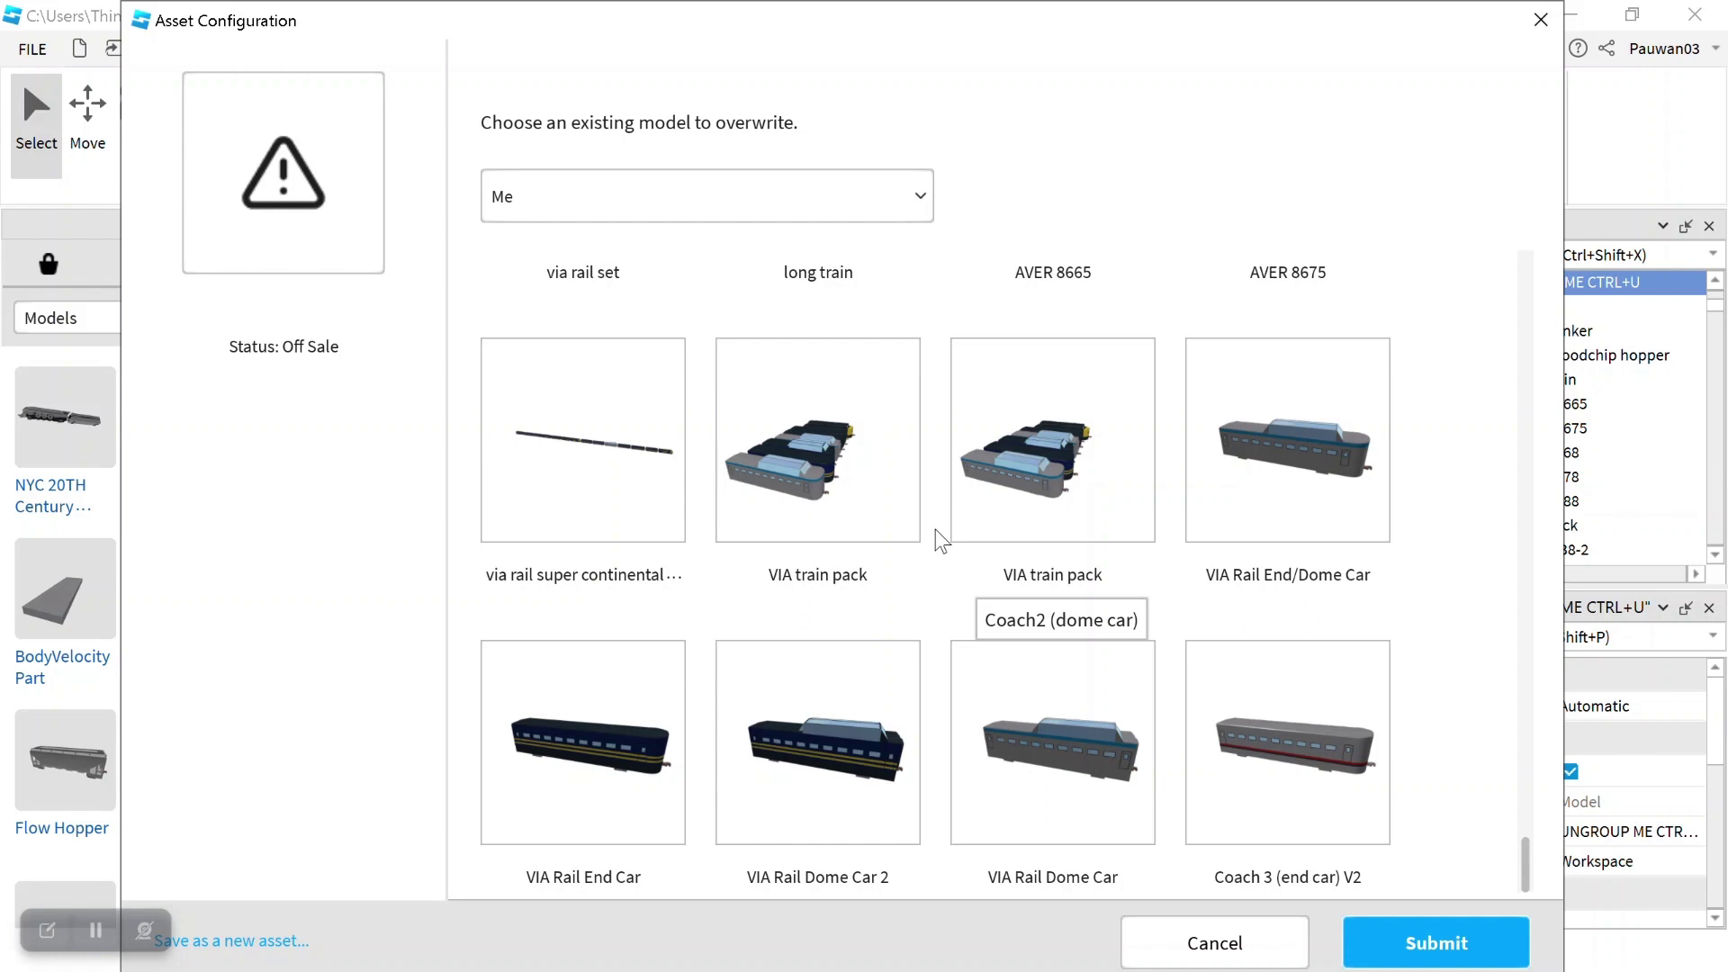
scroll(1042, 599, down, 10)
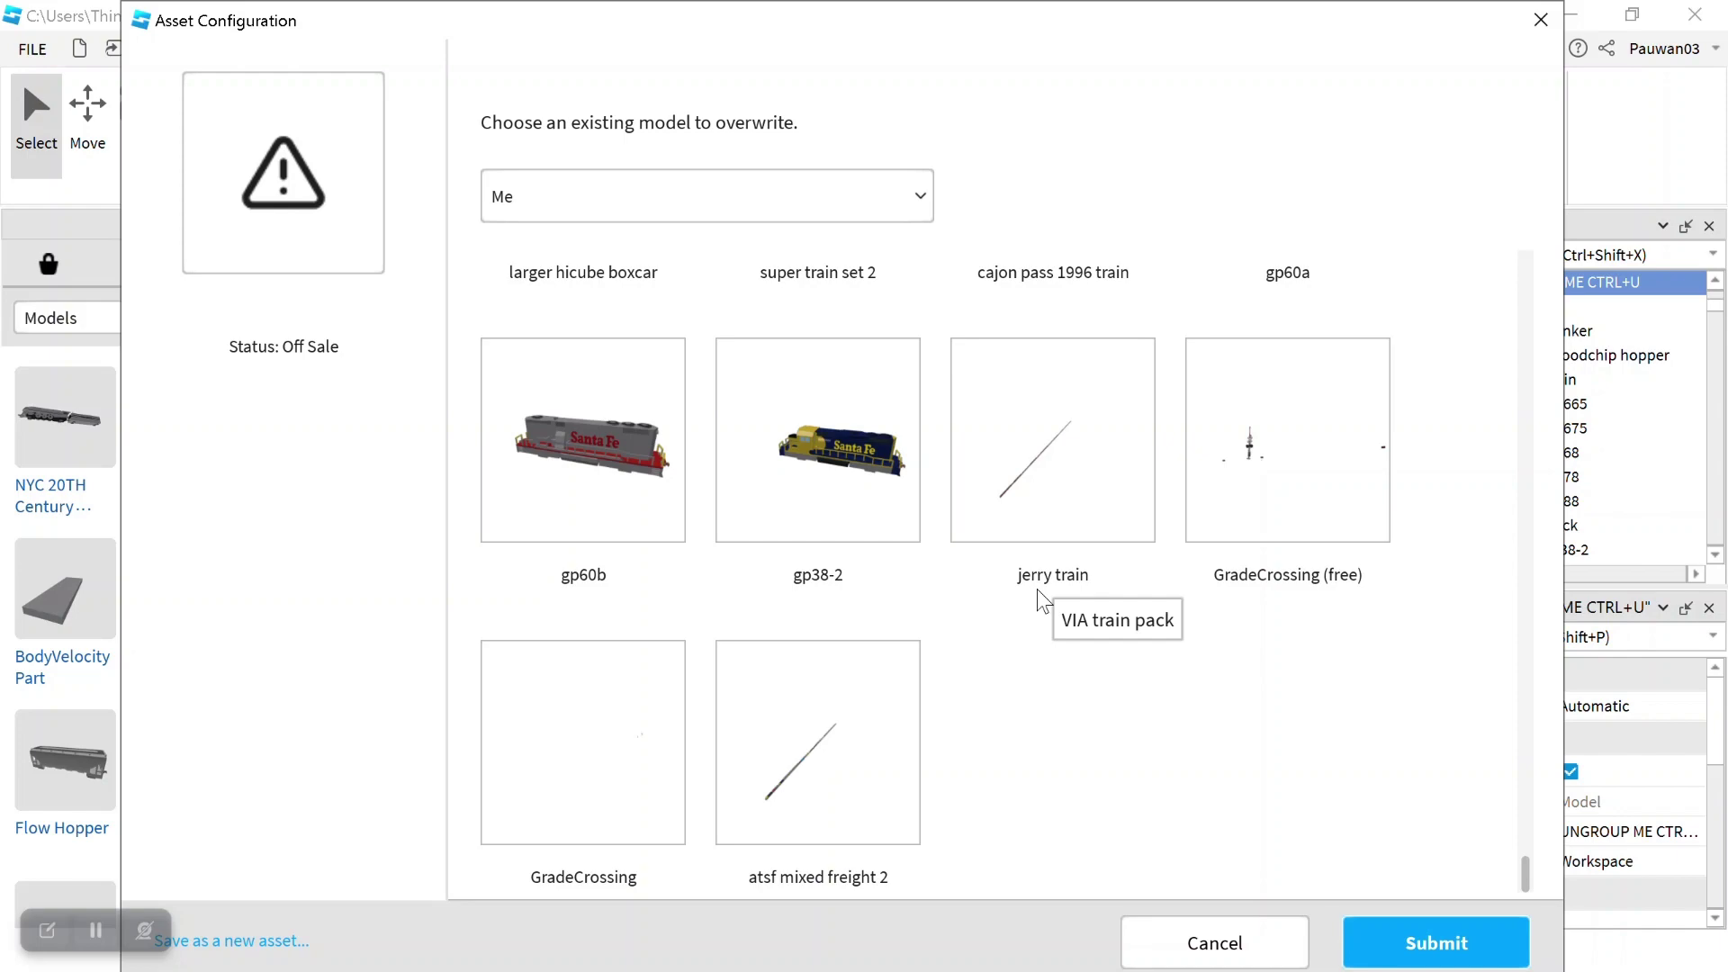
scroll(1042, 598, down, 15)
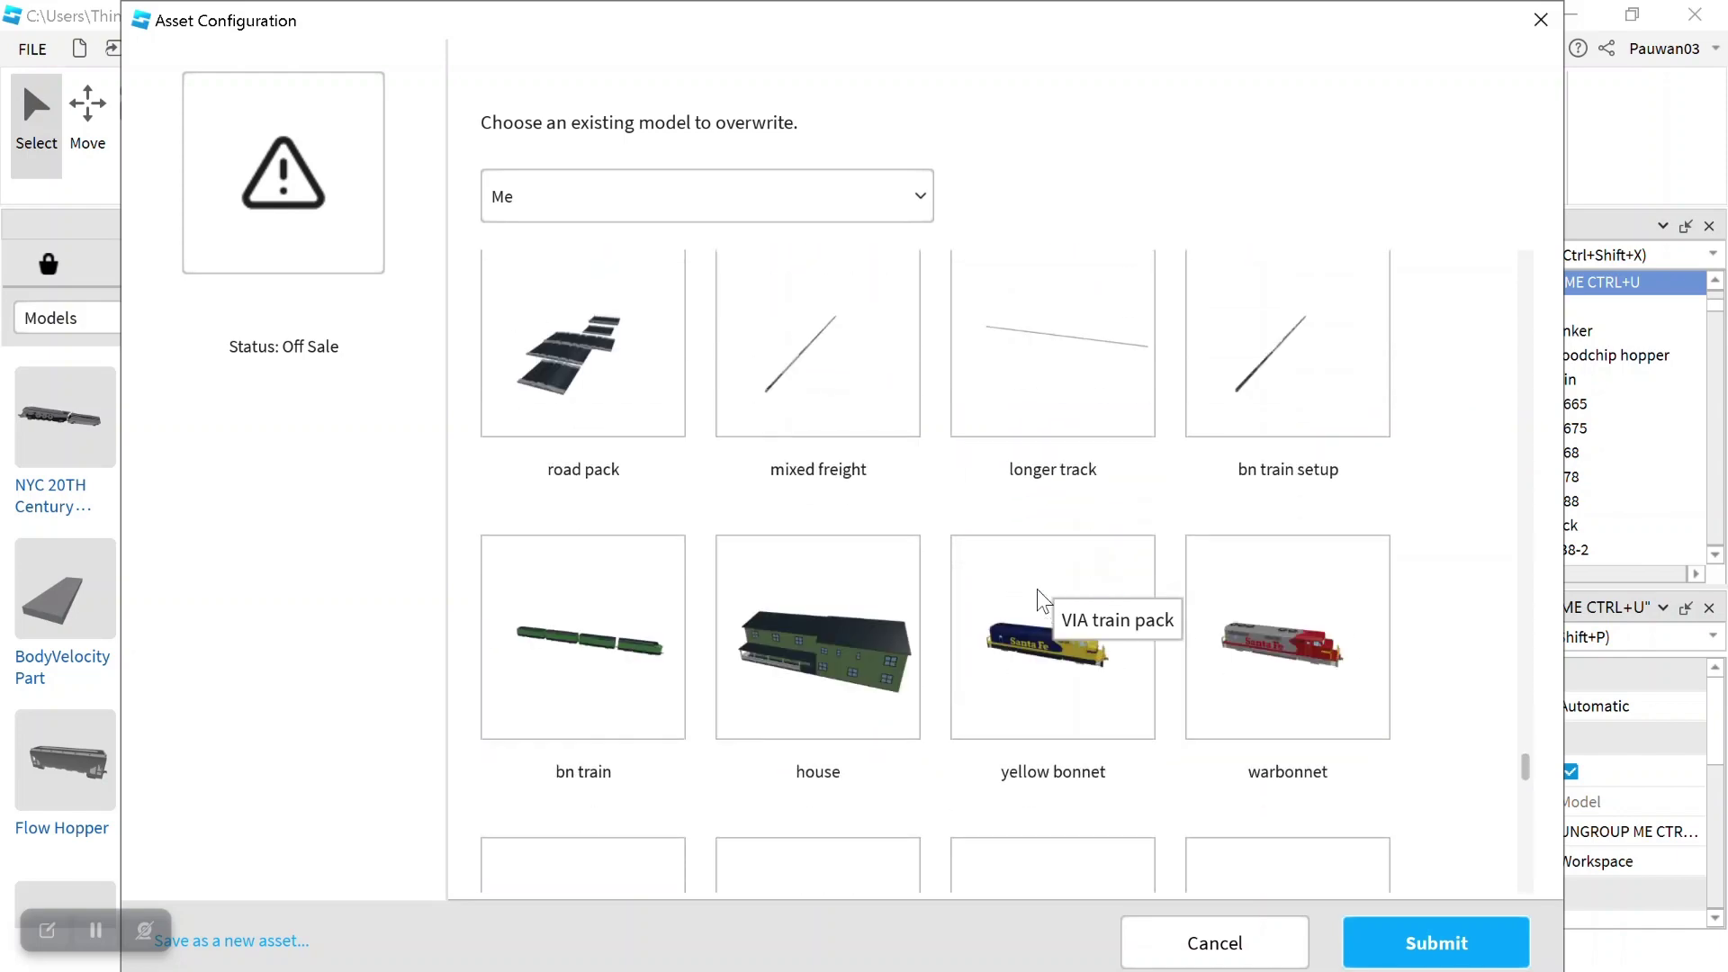
scroll(1042, 598, up, 5)
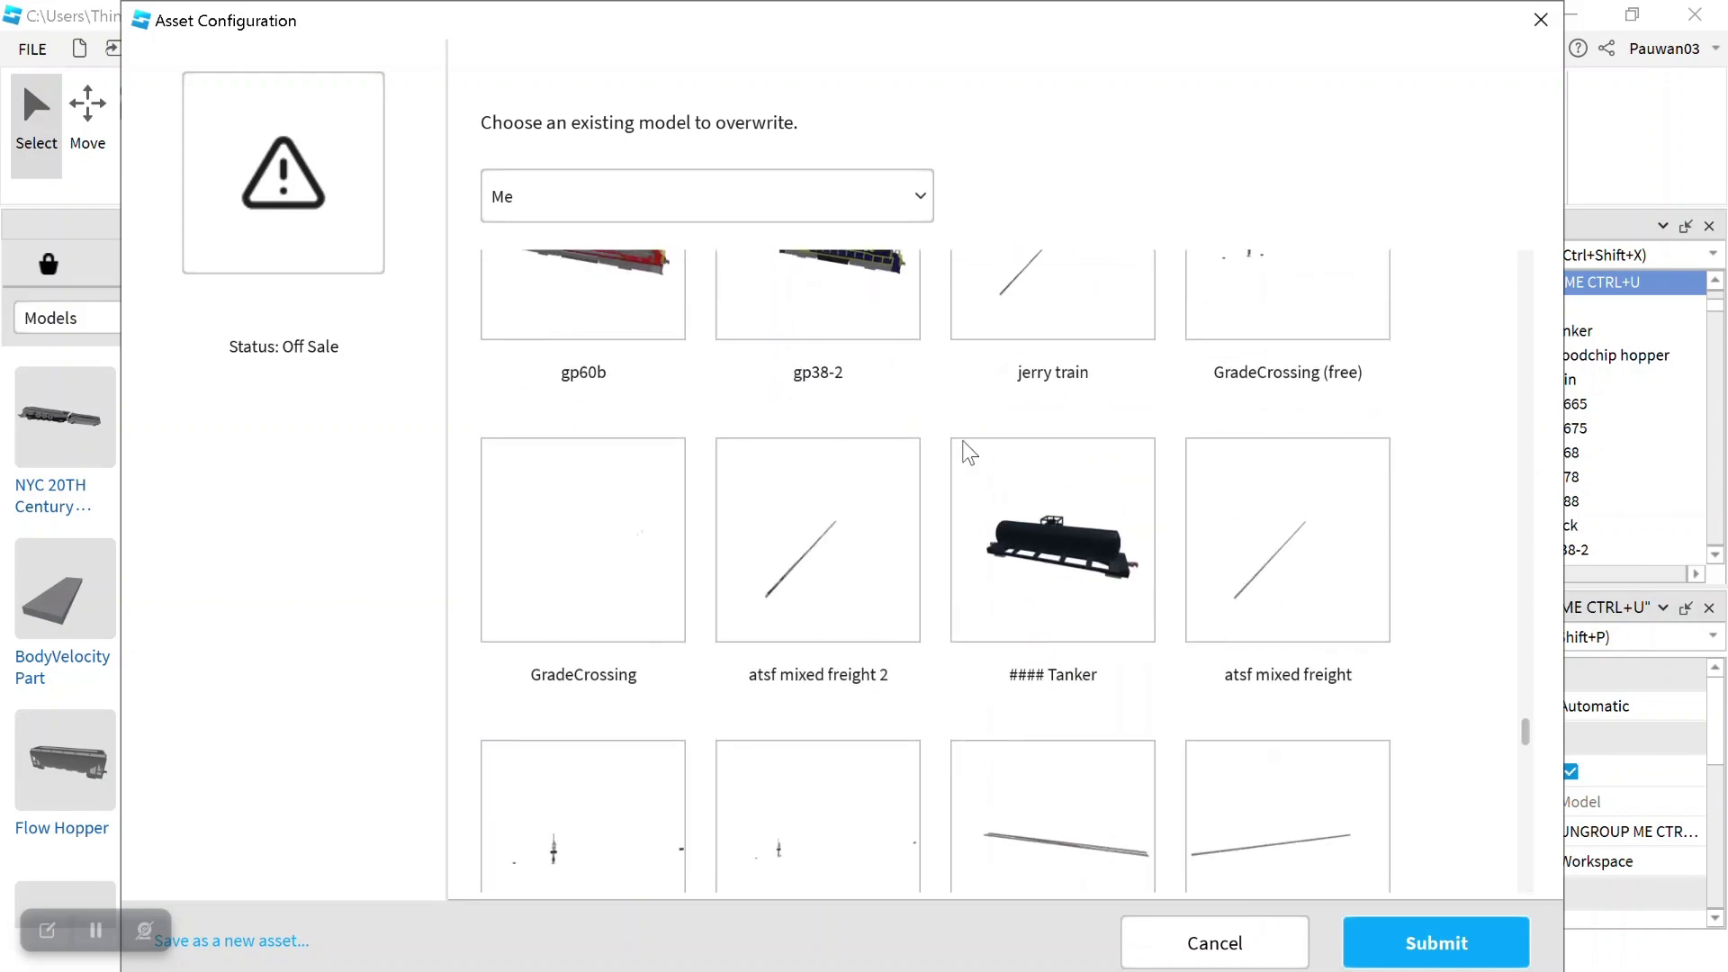
scroll(997, 505, down, 10)
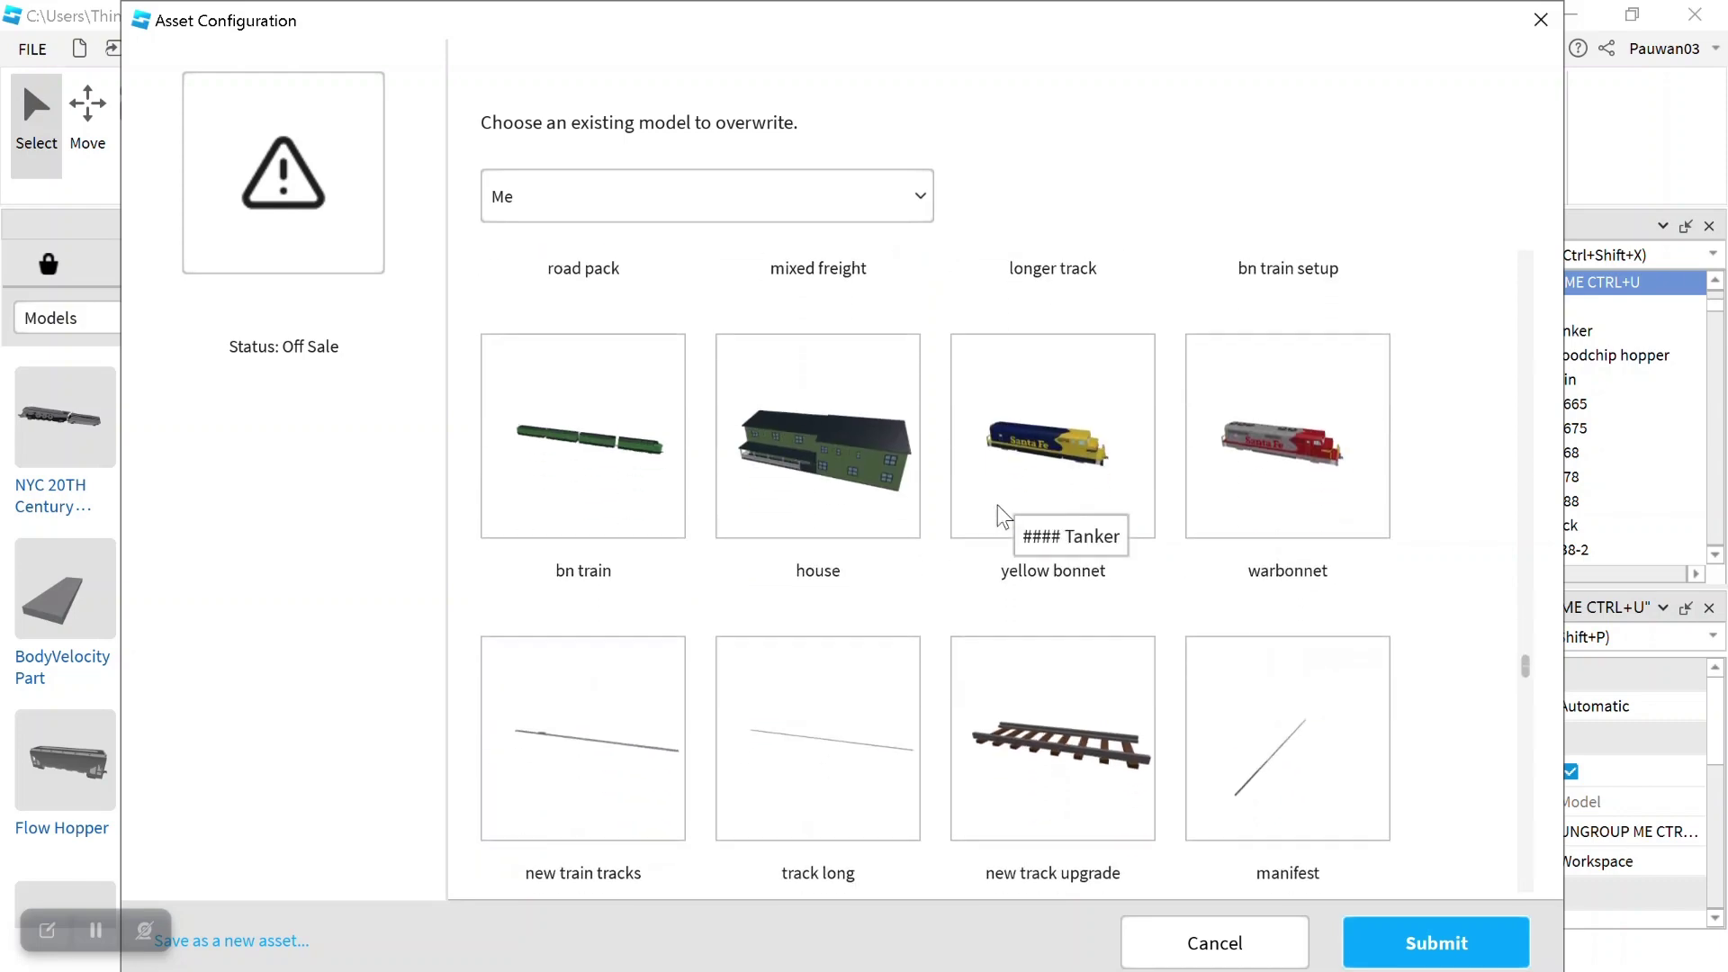
scroll(997, 505, down, 6)
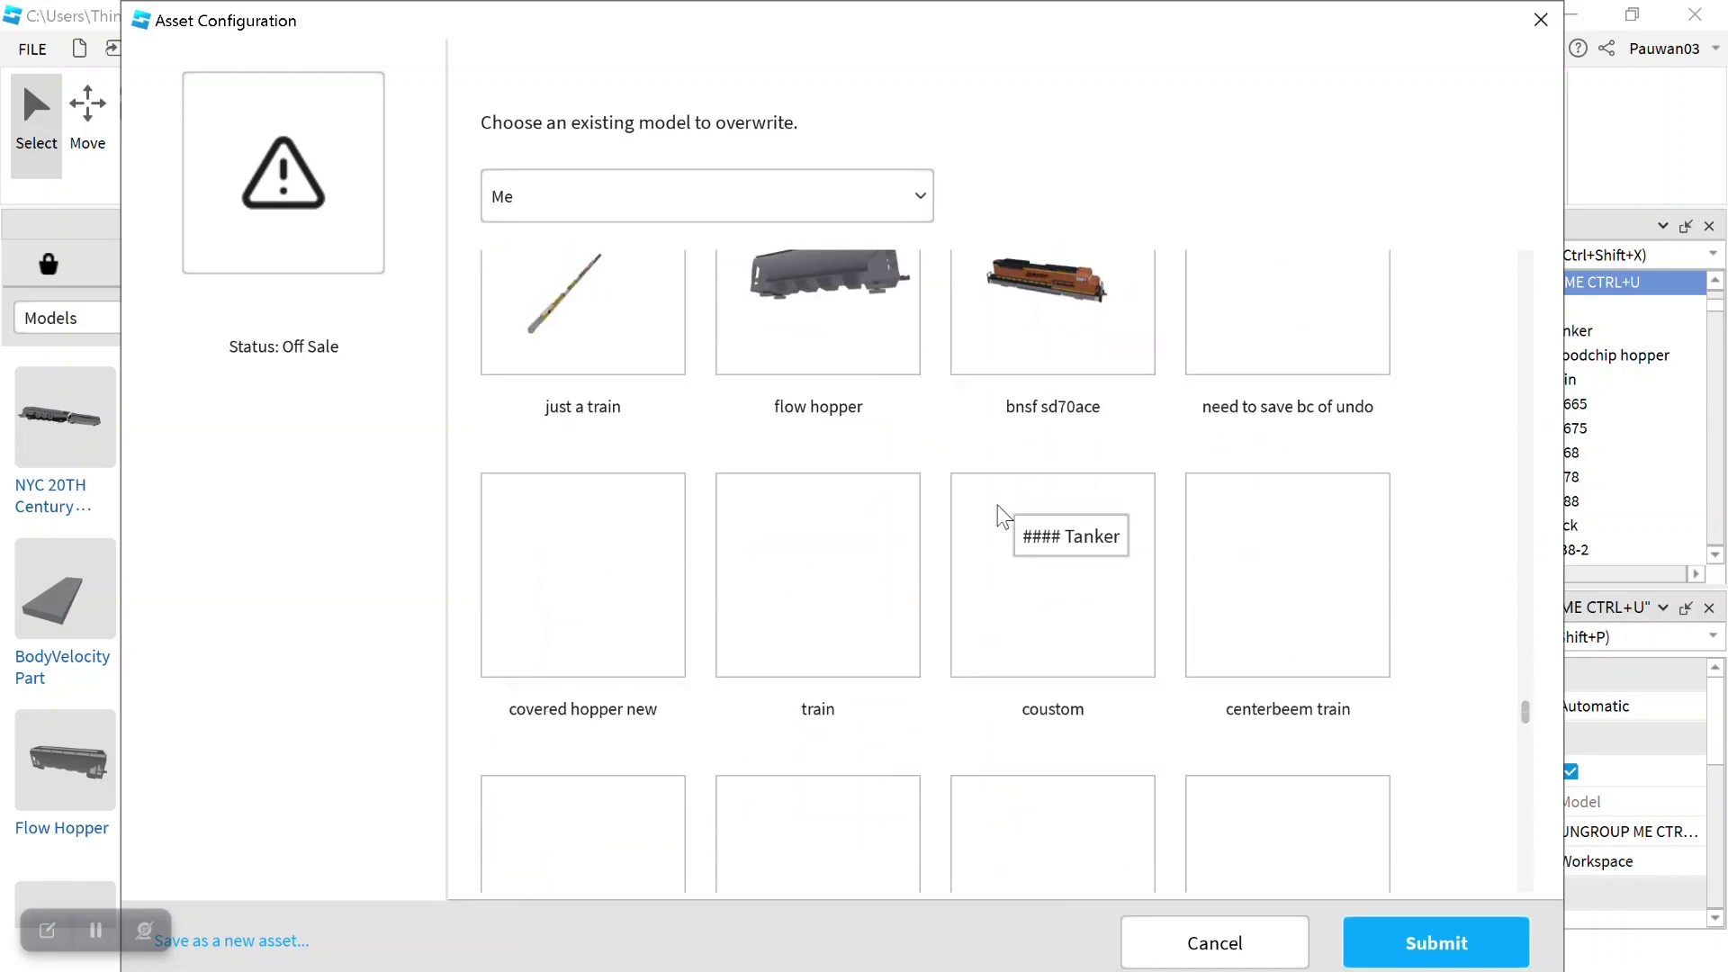
scroll(997, 505, up, 4)
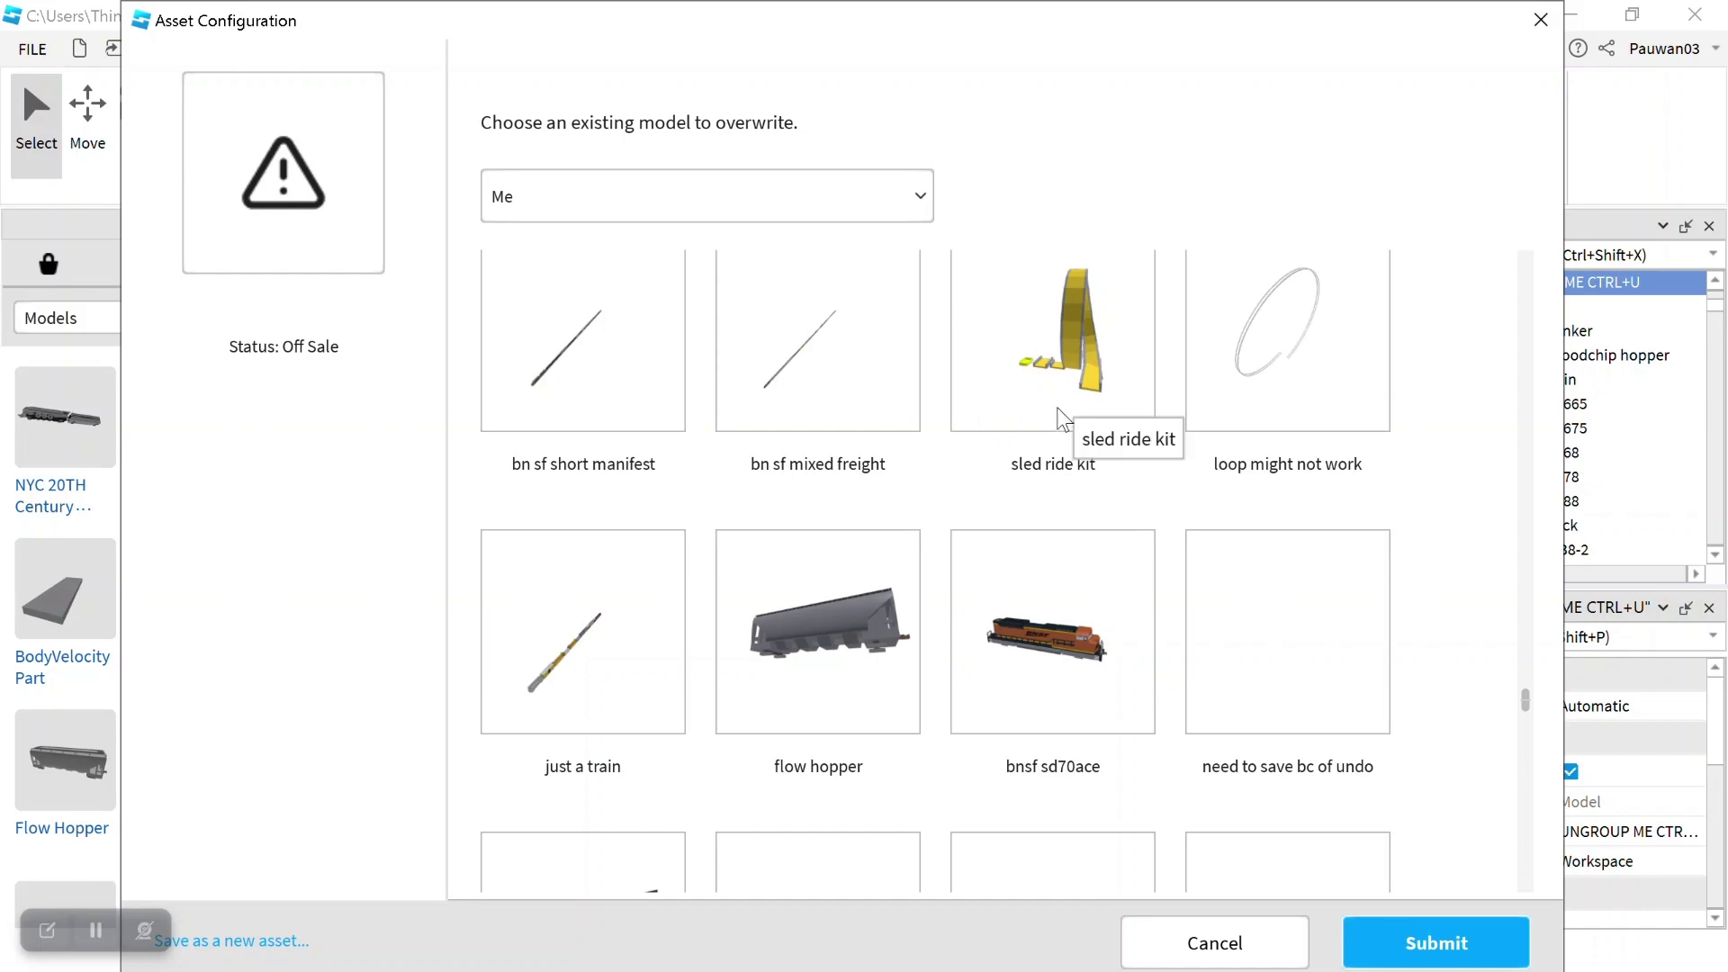
scroll(1062, 419, down, 15)
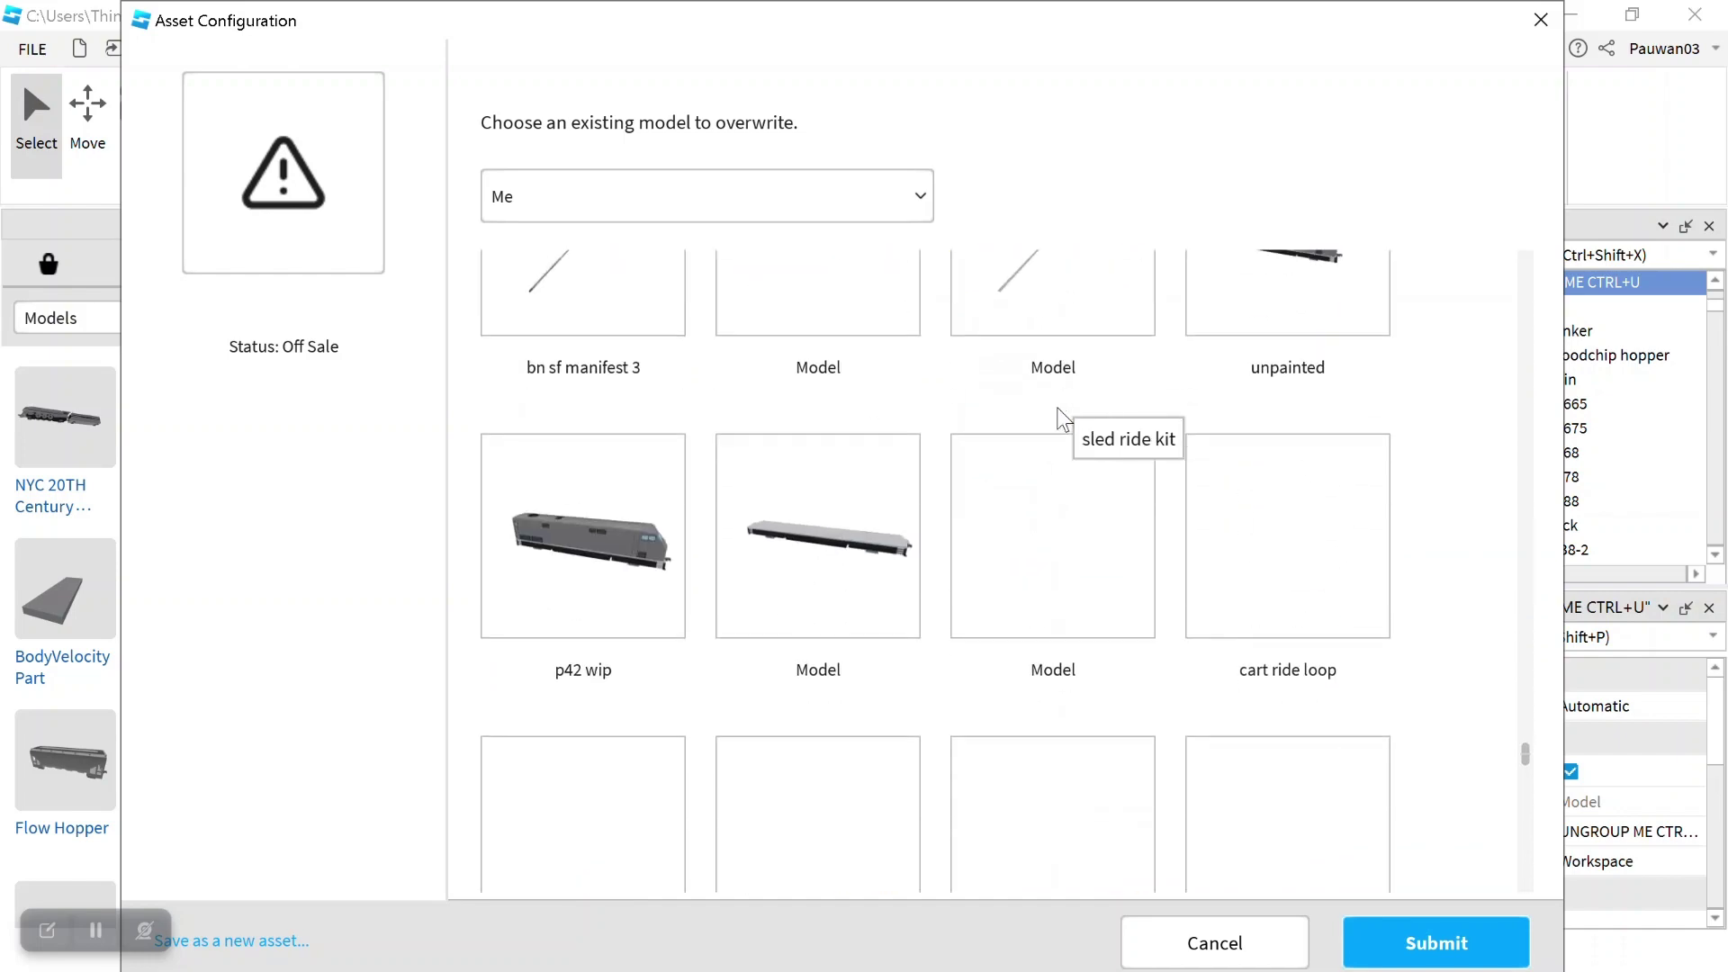
scroll(1062, 419, down, 12)
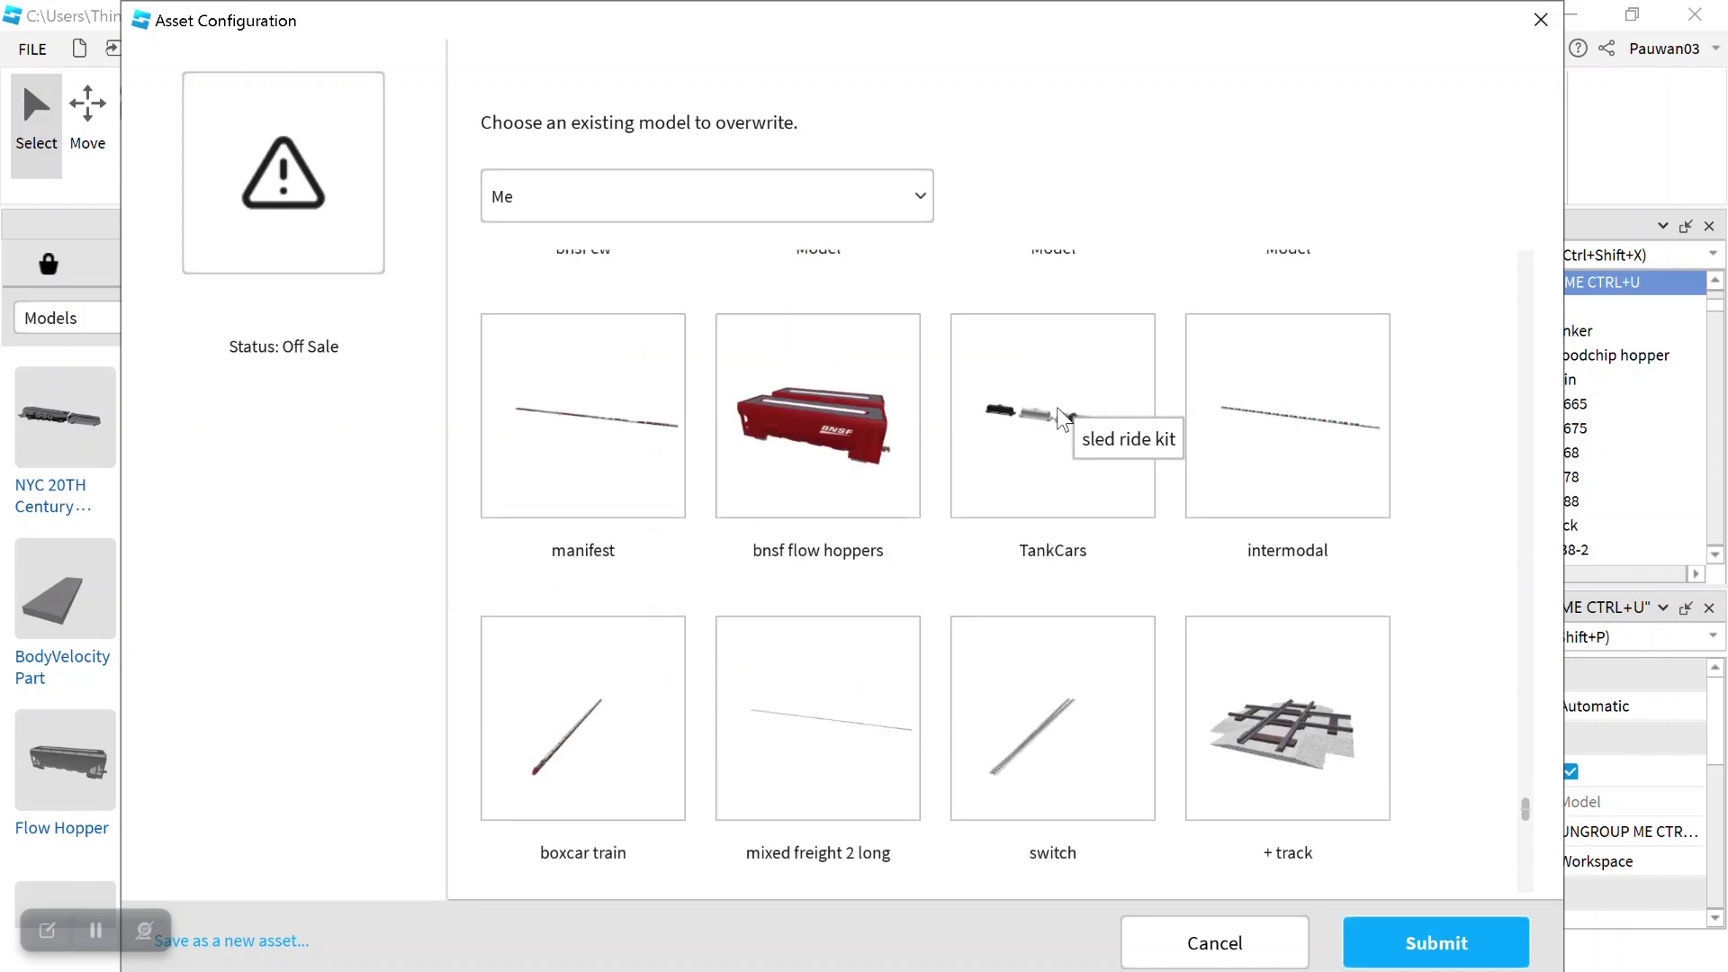
scroll(1062, 419, down, 13)
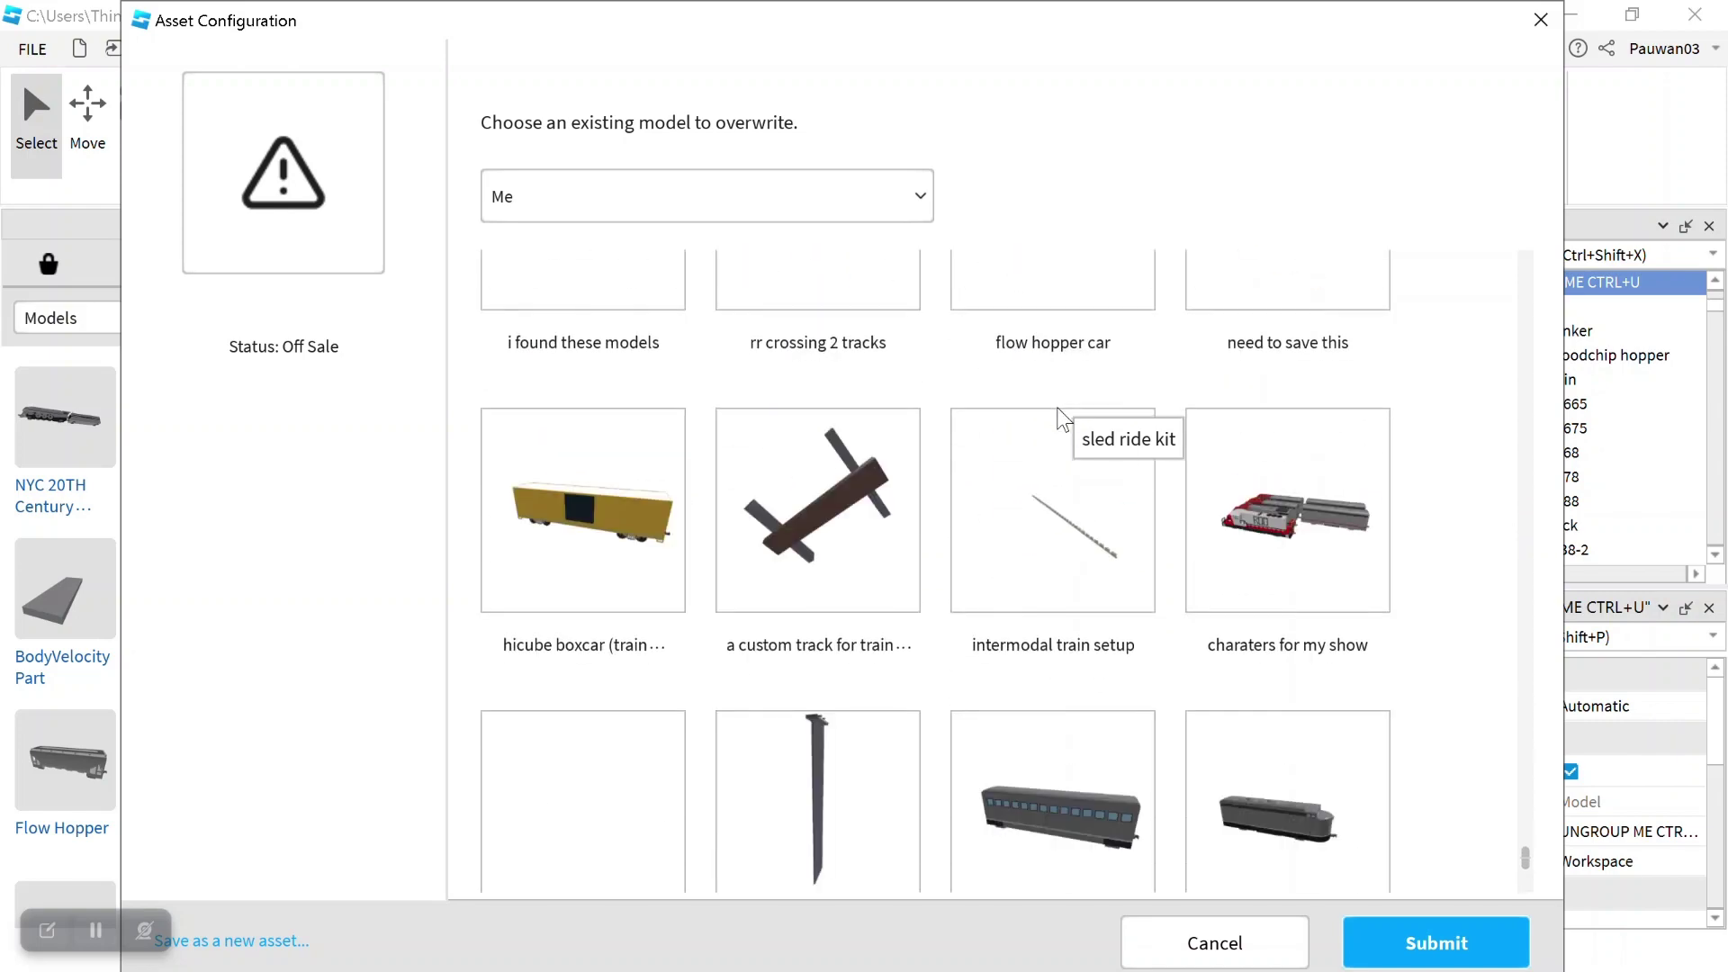
scroll(1062, 420, up, 5)
scroll(1062, 419, down, 8)
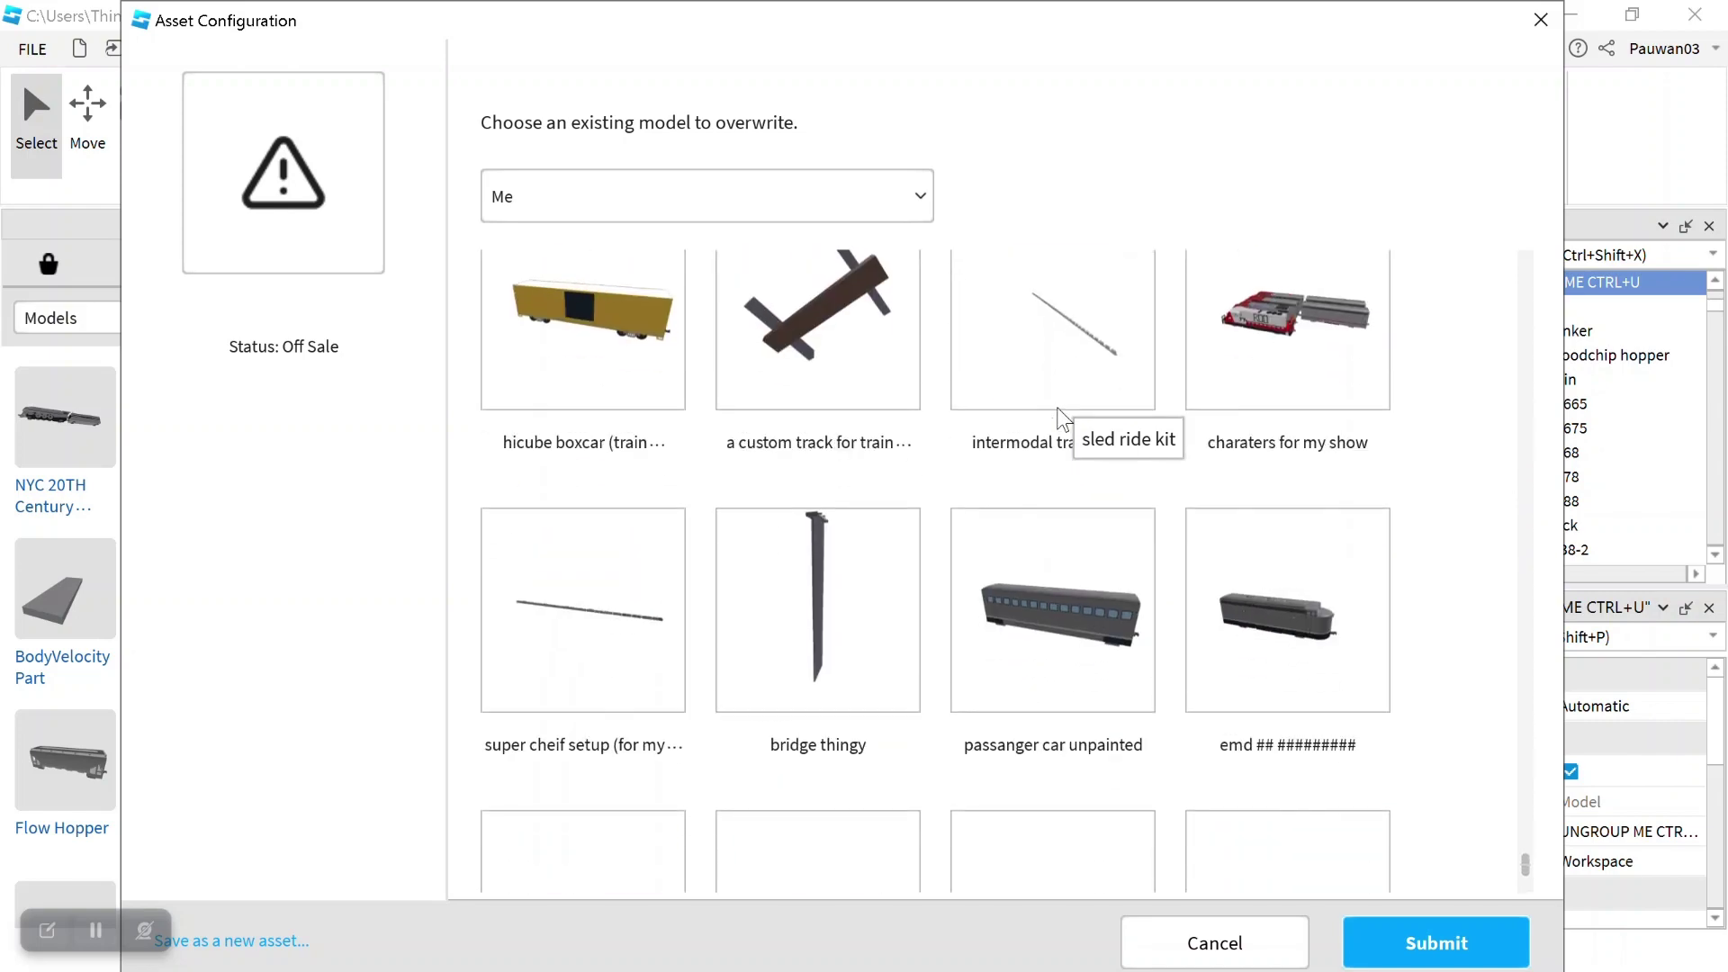
scroll(1062, 419, down, 5)
scroll(1062, 419, up, 3)
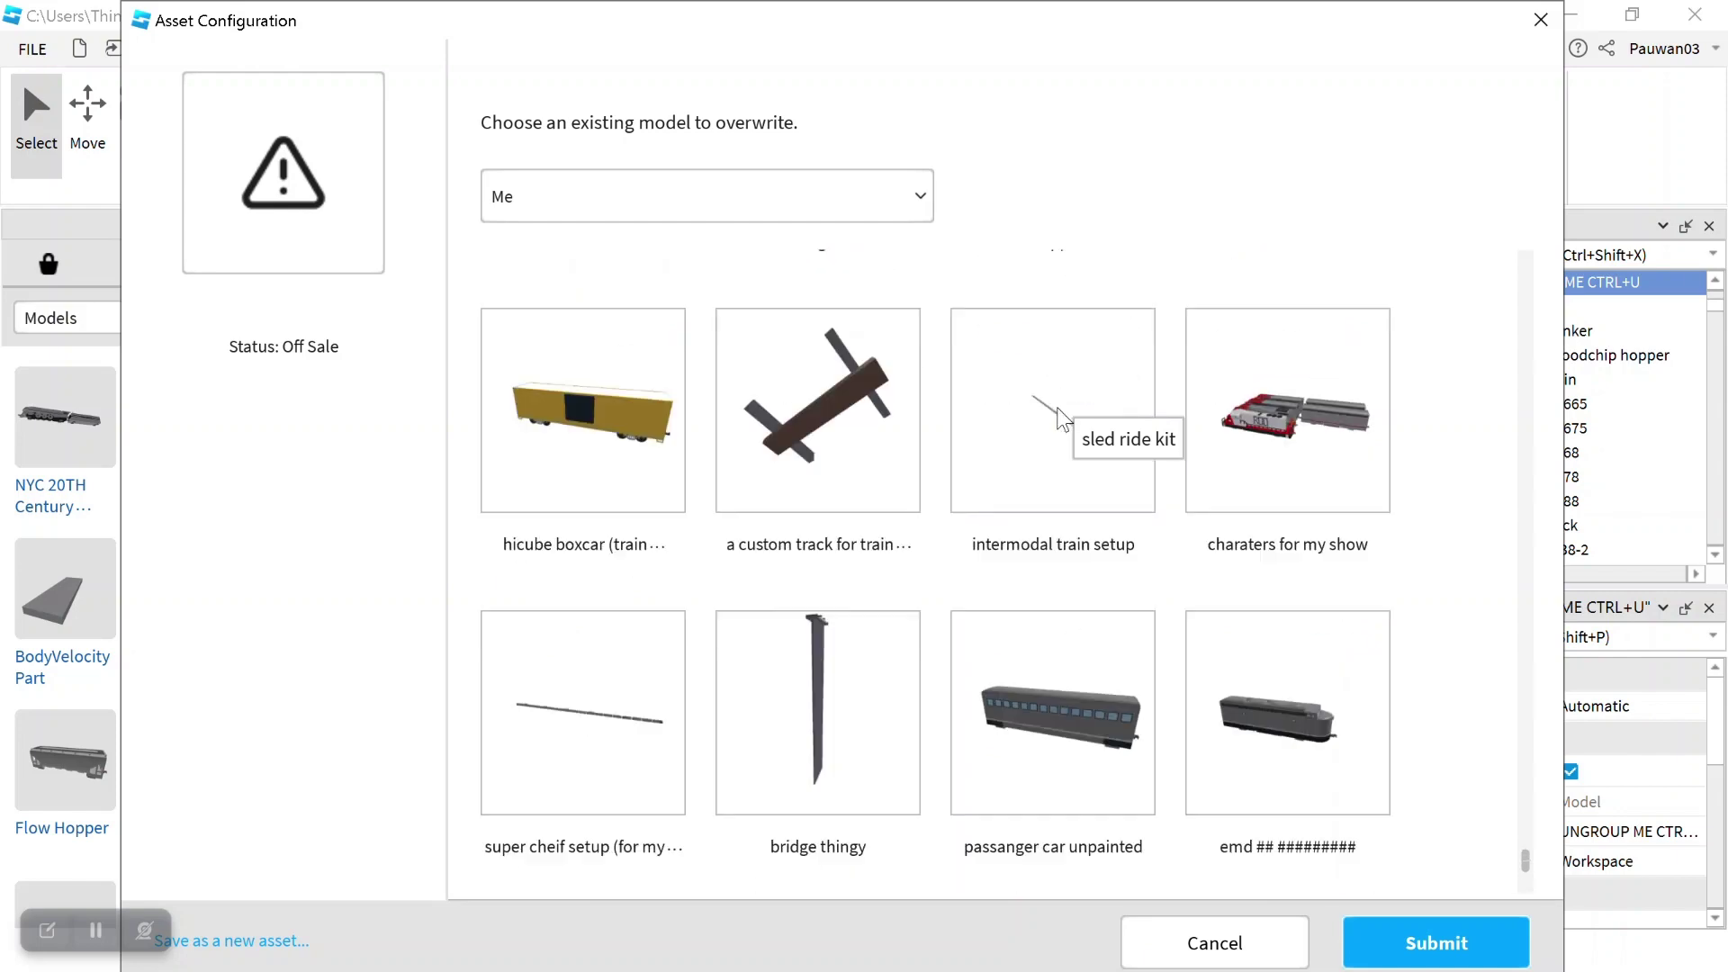
scroll(1062, 420, down, 3)
scroll(1062, 419, up, 3)
scroll(1062, 419, down, 3)
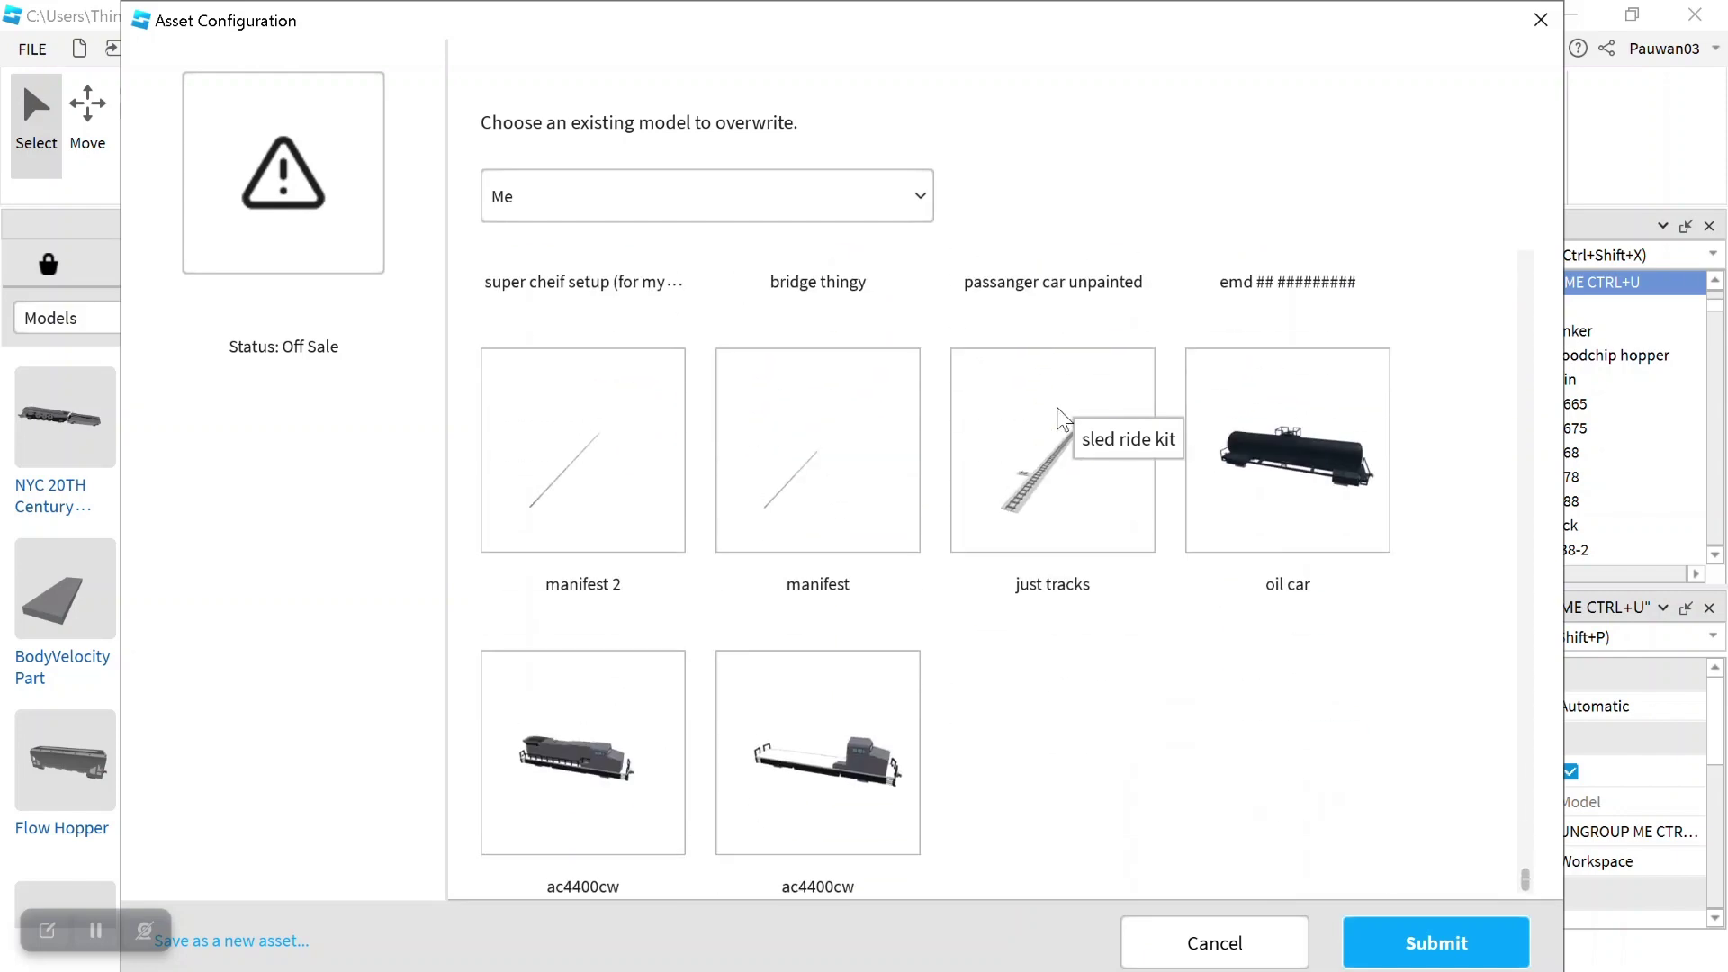
scroll(1062, 419, down, 2)
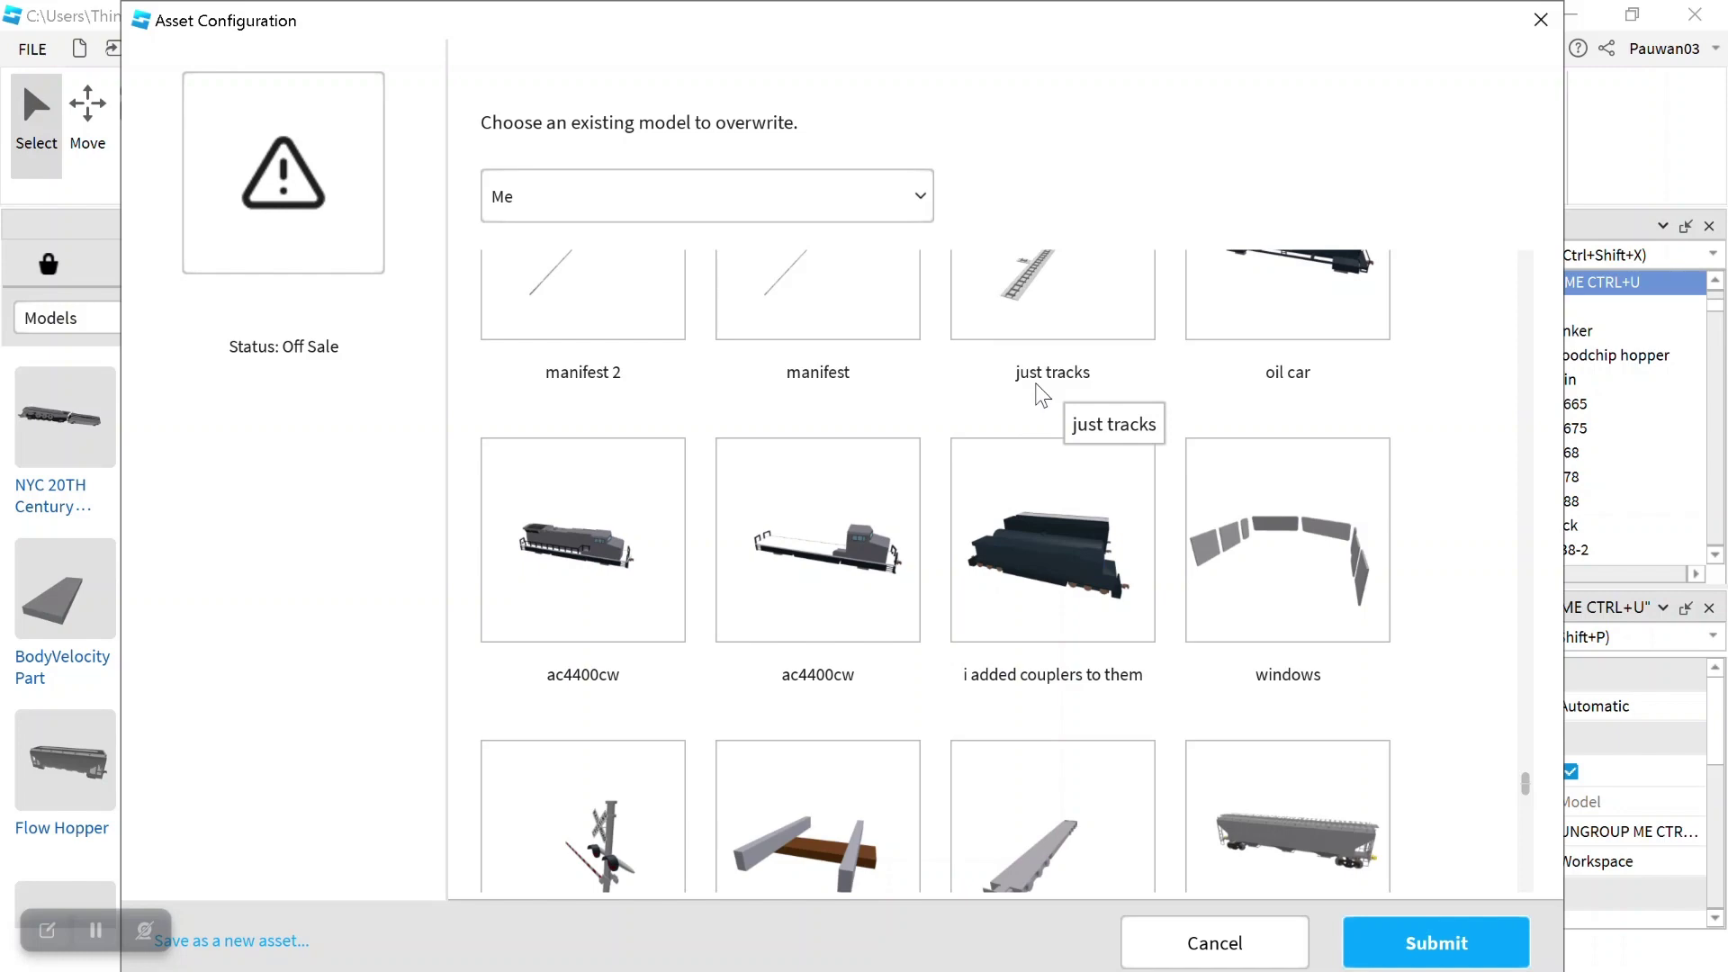
scroll(1041, 394, down, 3)
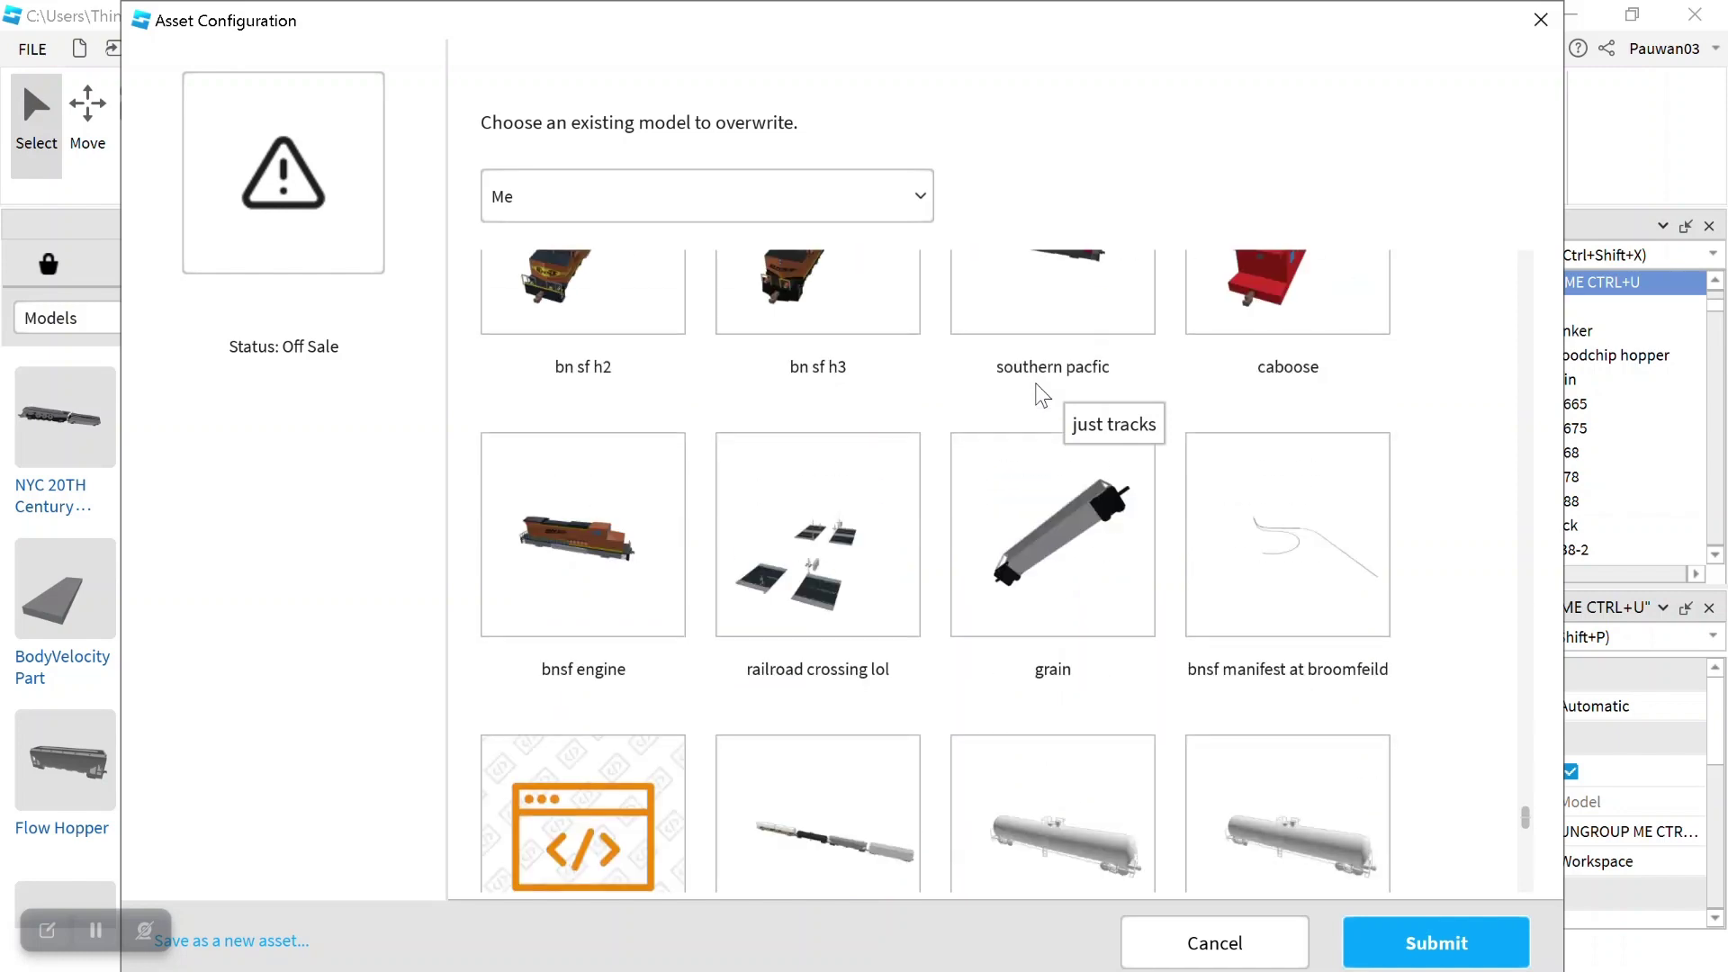
scroll(1041, 394, down, 5)
scroll(1042, 394, down, 3)
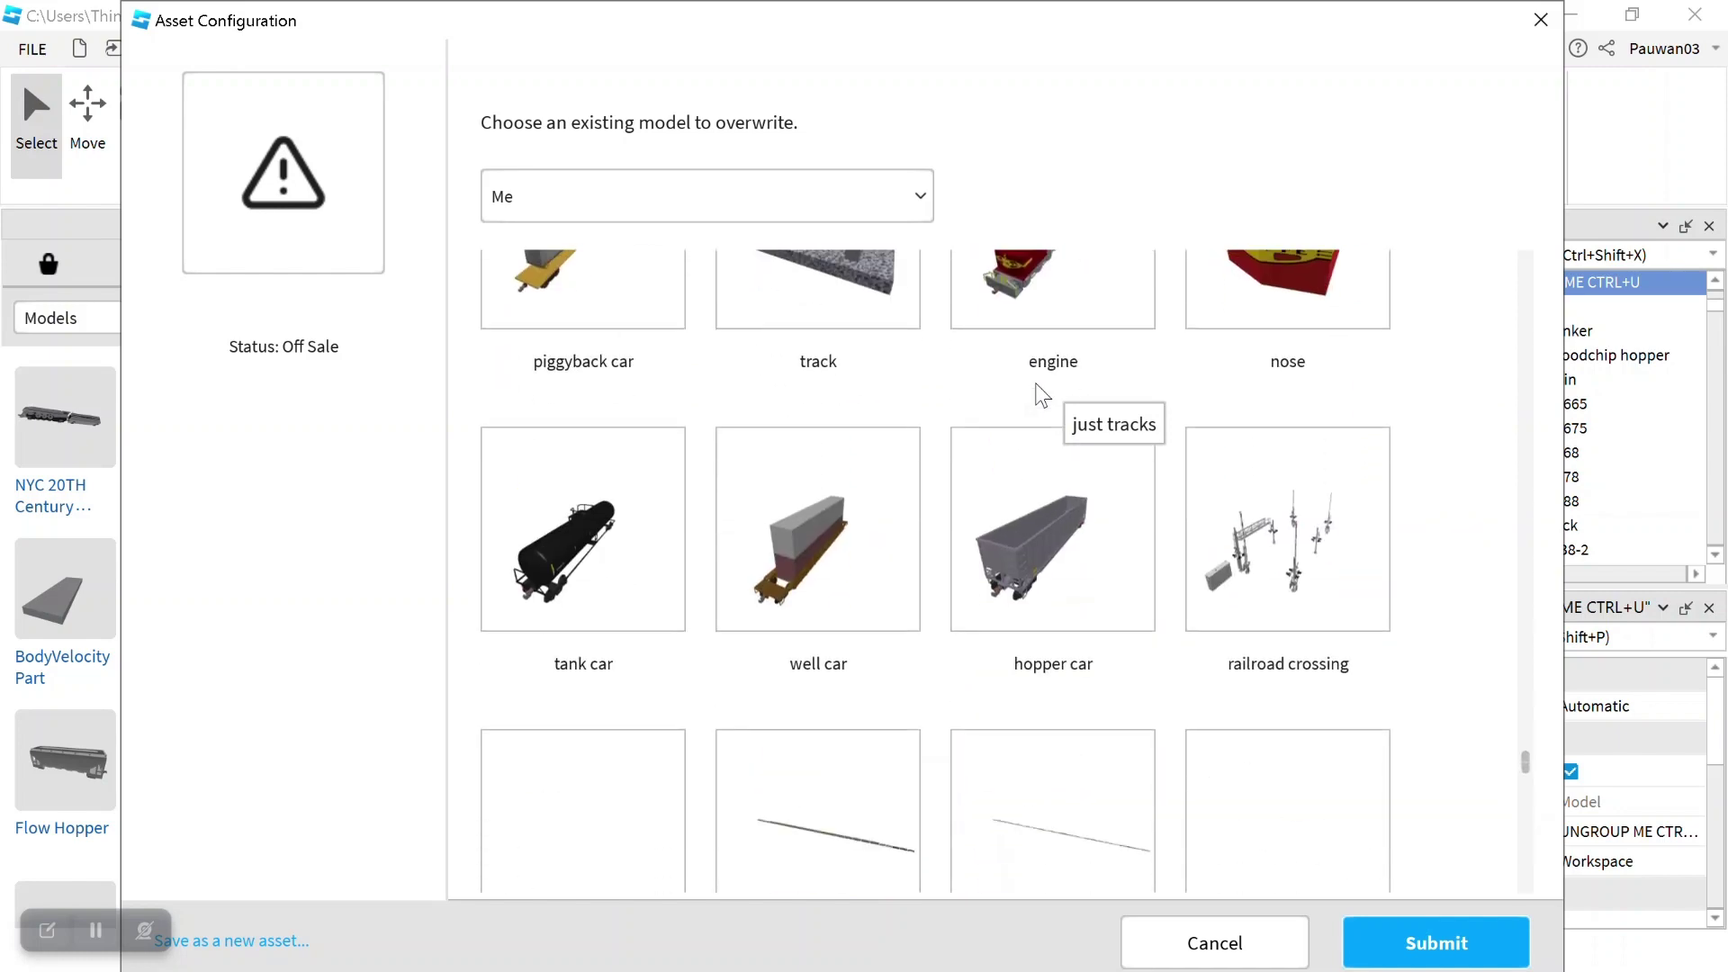
scroll(1041, 394, up, 10)
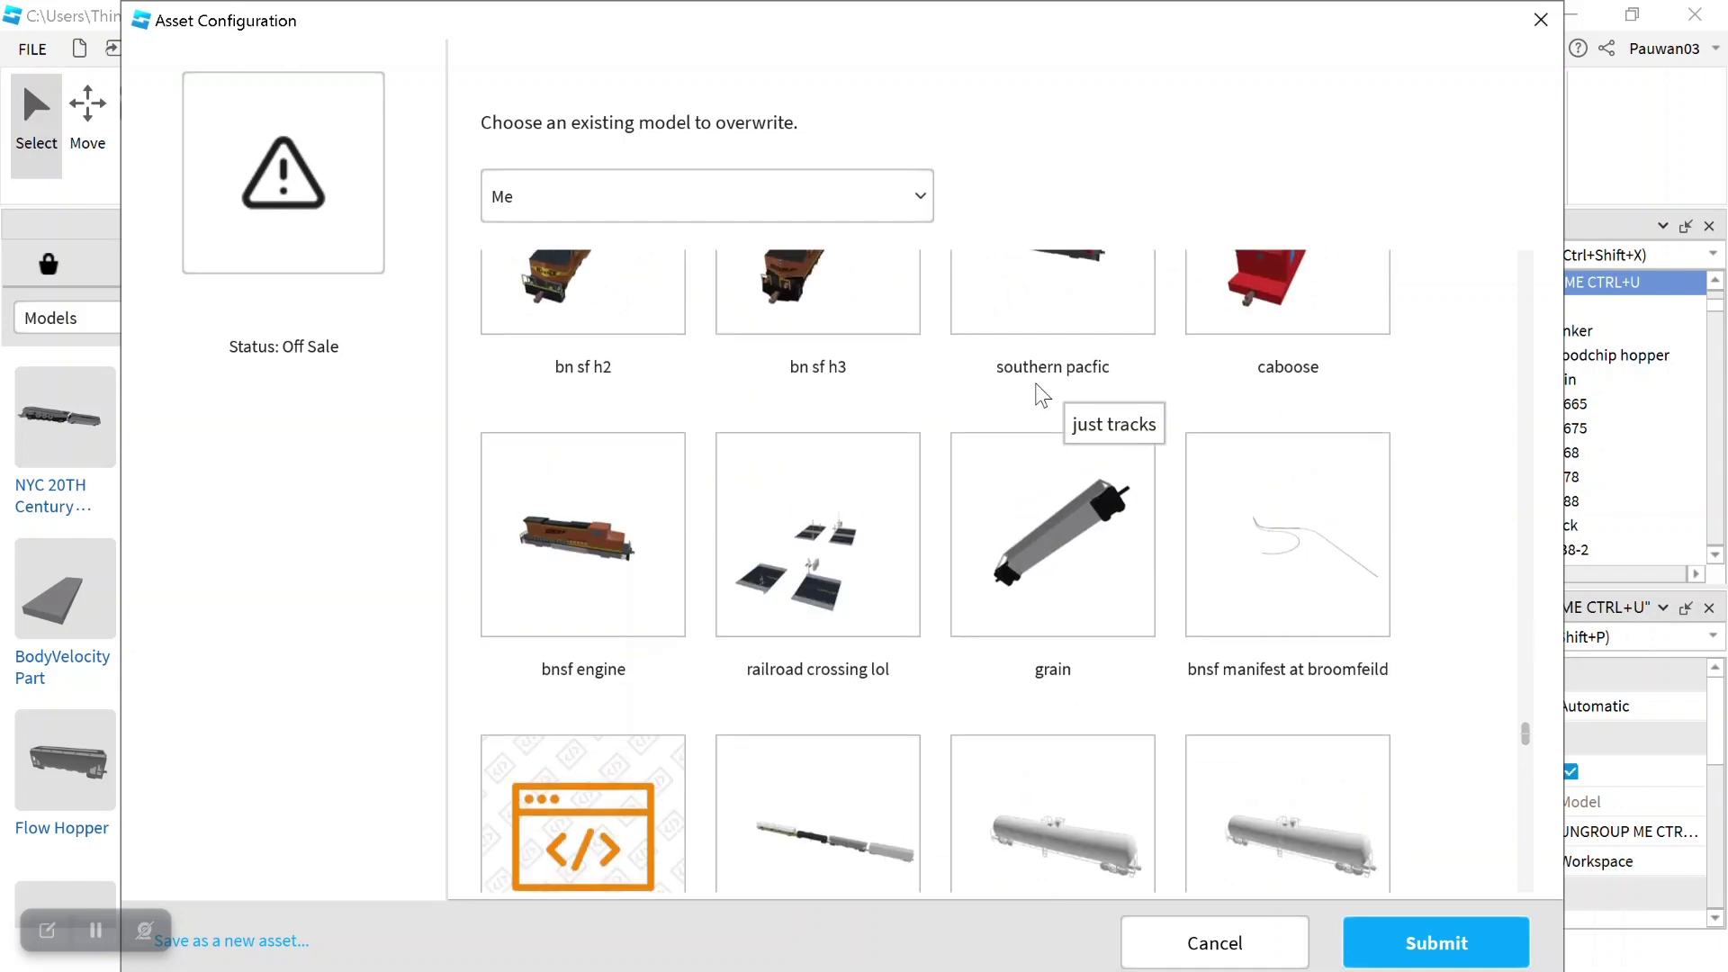
Select the train crash pack asset as the one to overwrite, submit the model and close the asset configuration
click(1055, 558)
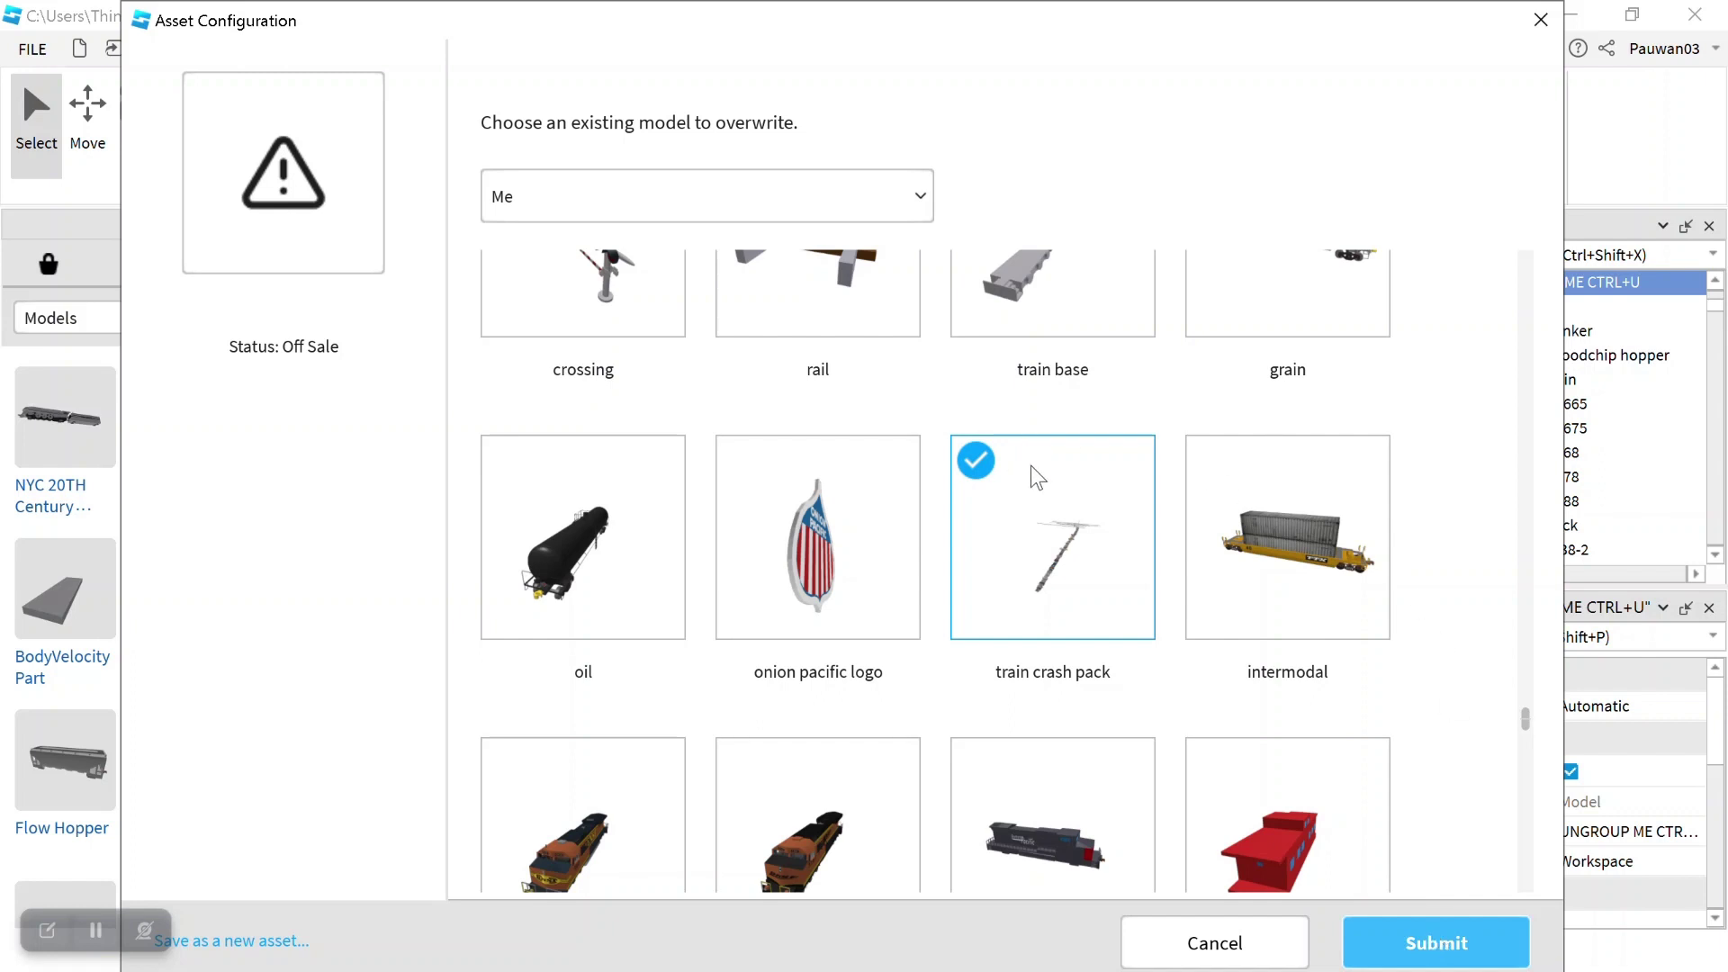
scroll(1029, 466, down, 3)
key(Return)
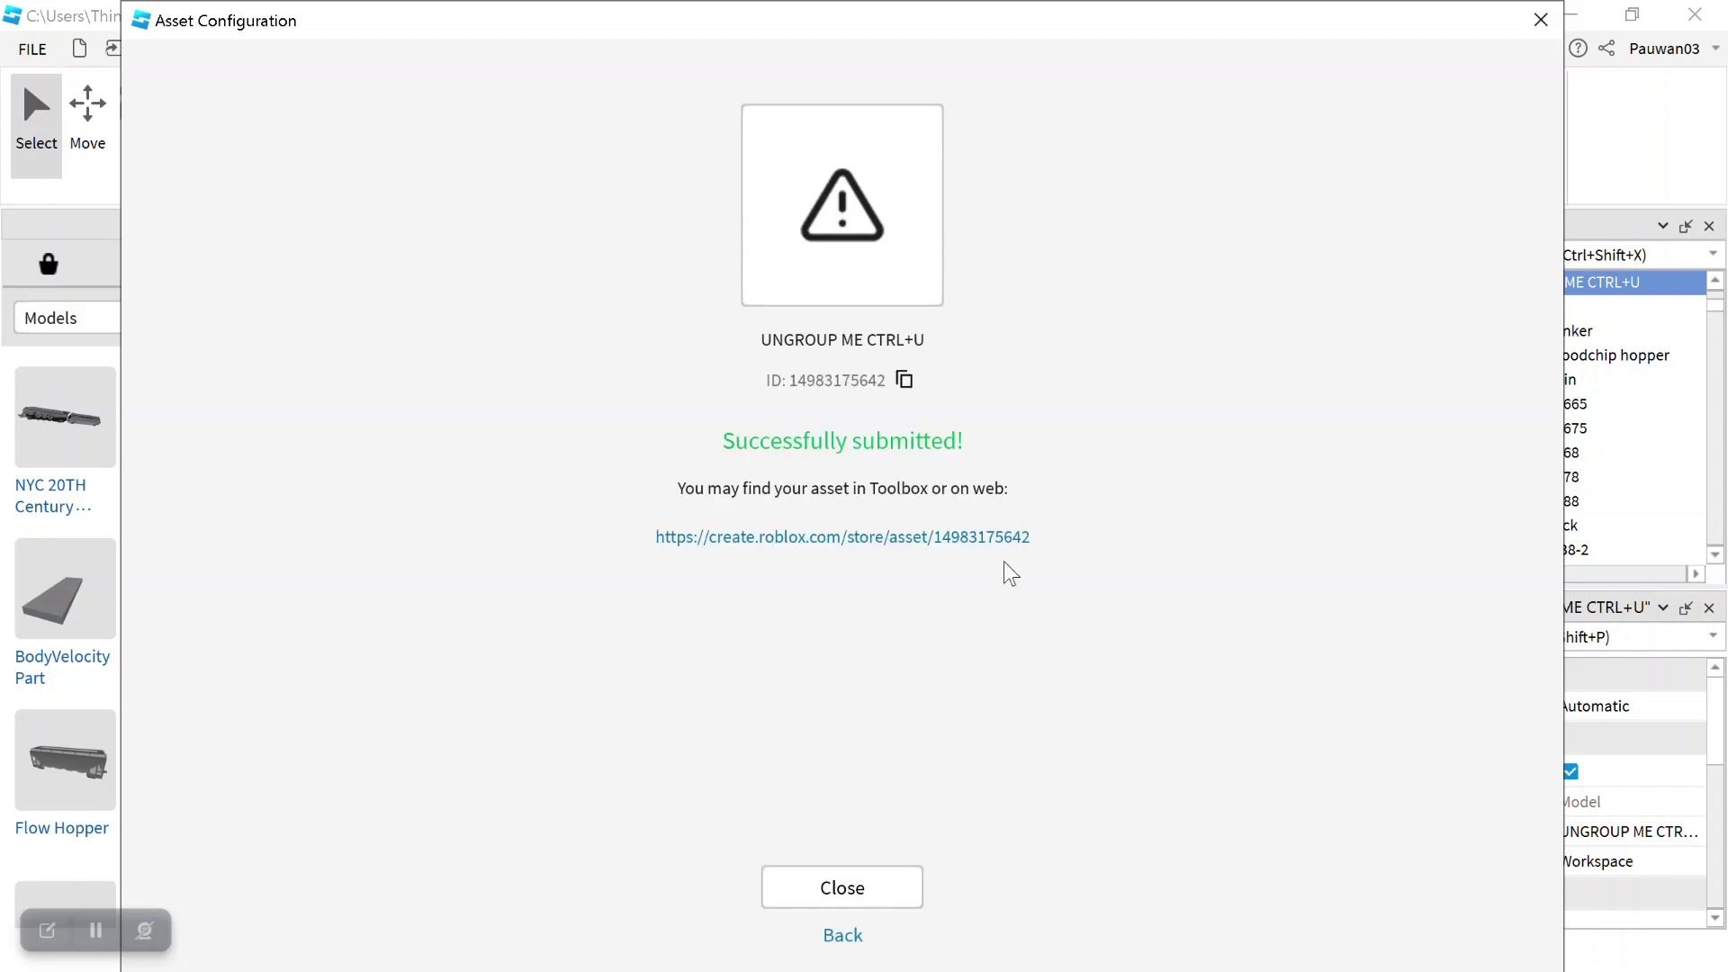
click(894, 893)
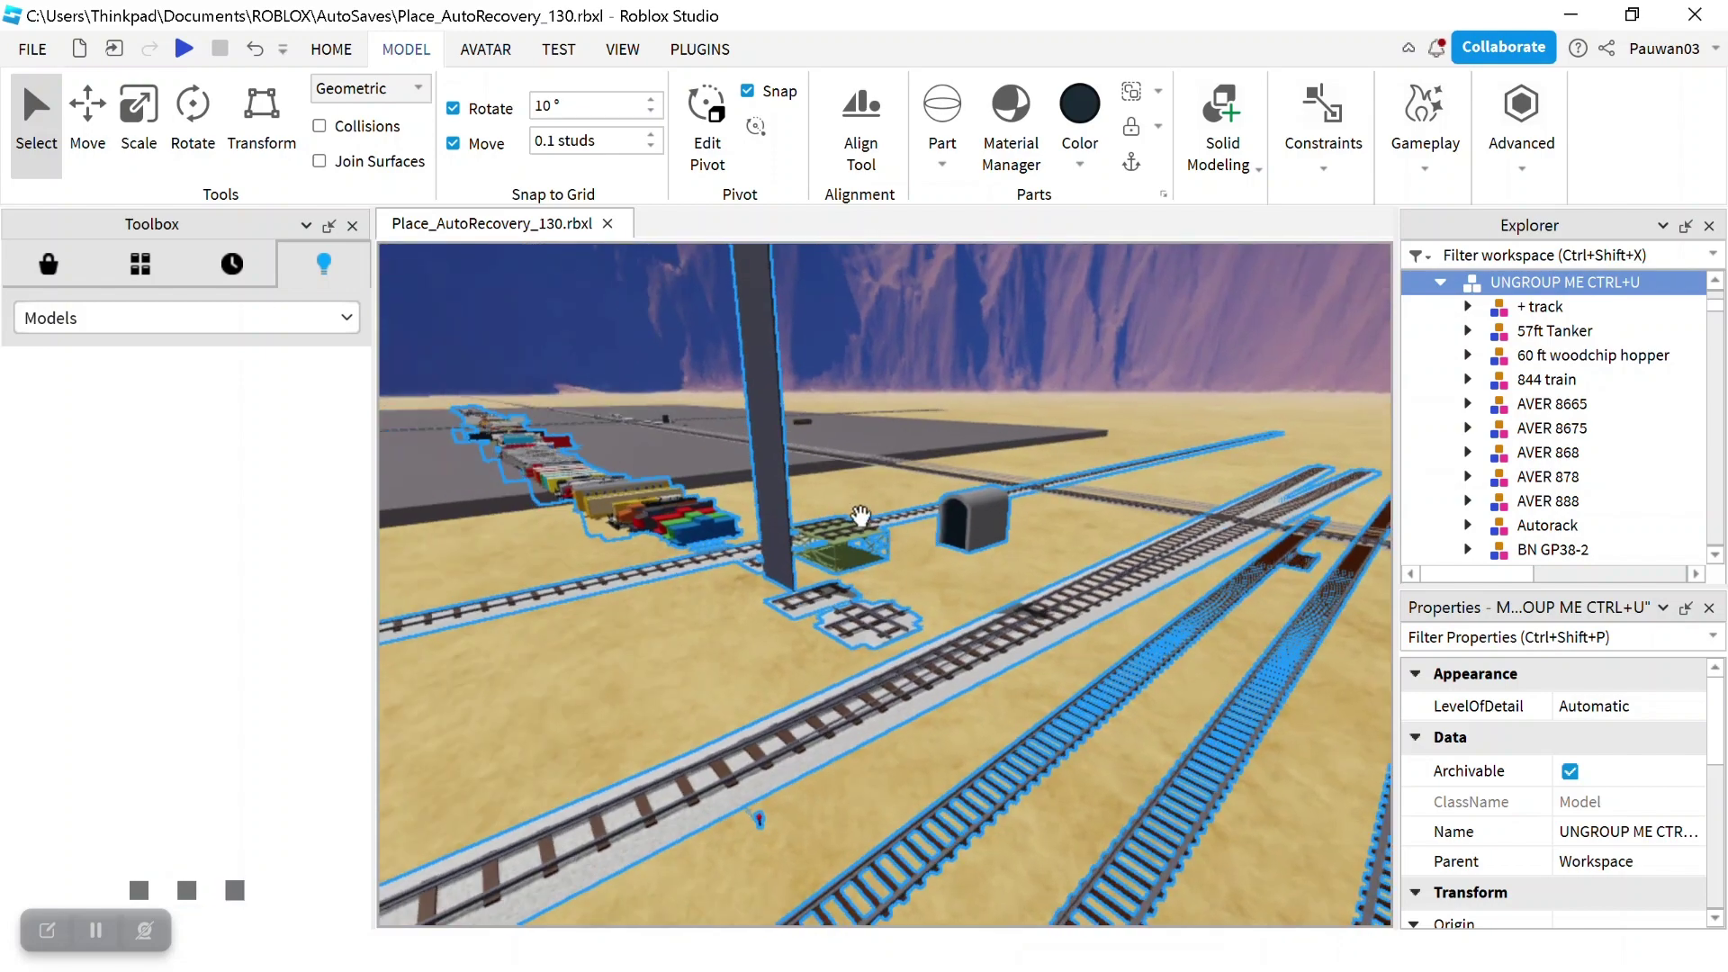
Examine the row of parked trains from the tracks at the near end across the grey baseplate and past the road
right_drag(860, 515, 817, 501)
scroll(880, 358, up, 10)
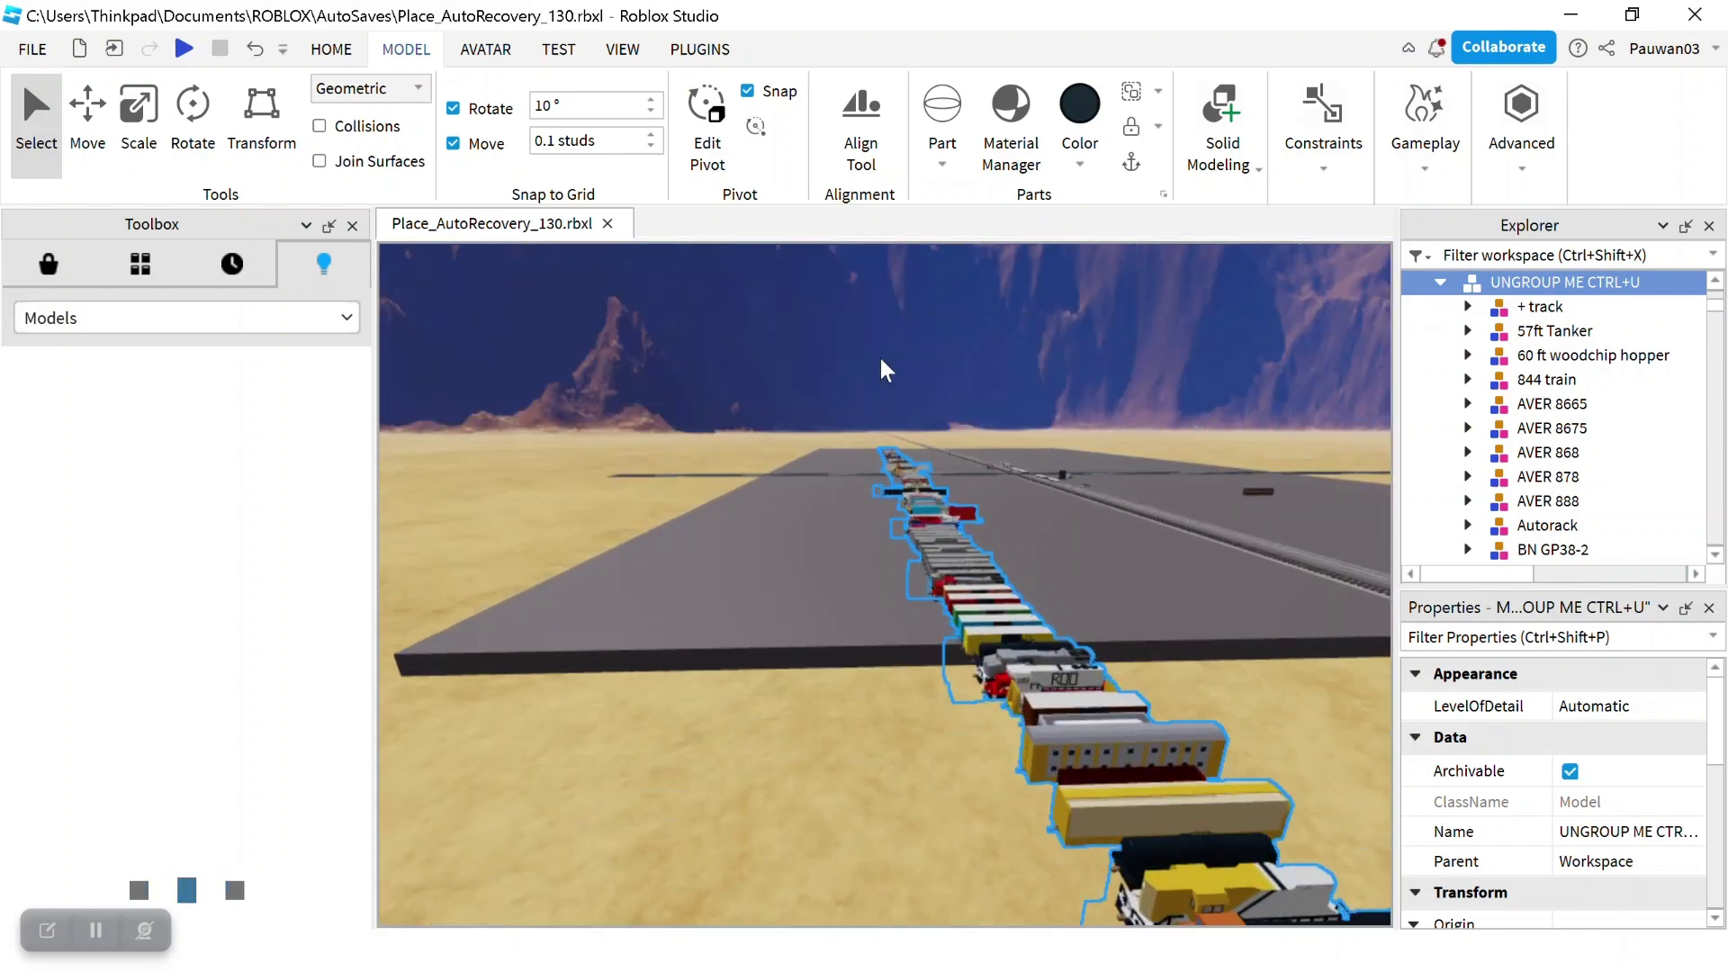
key(w)
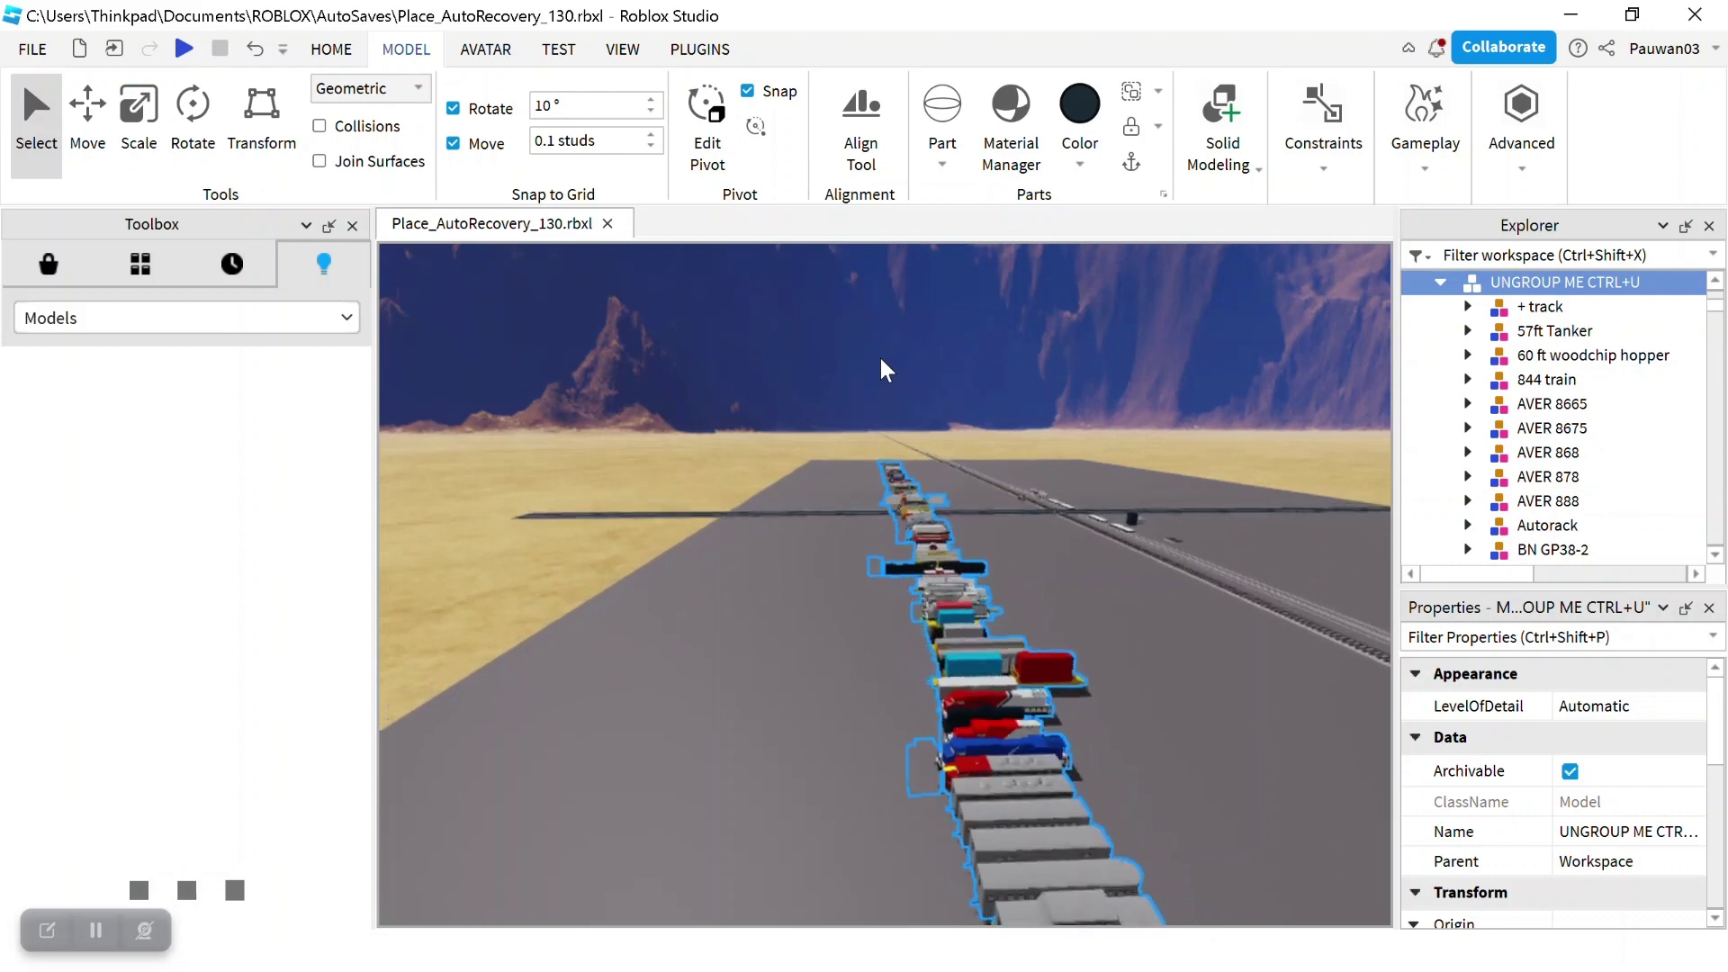
key(w)
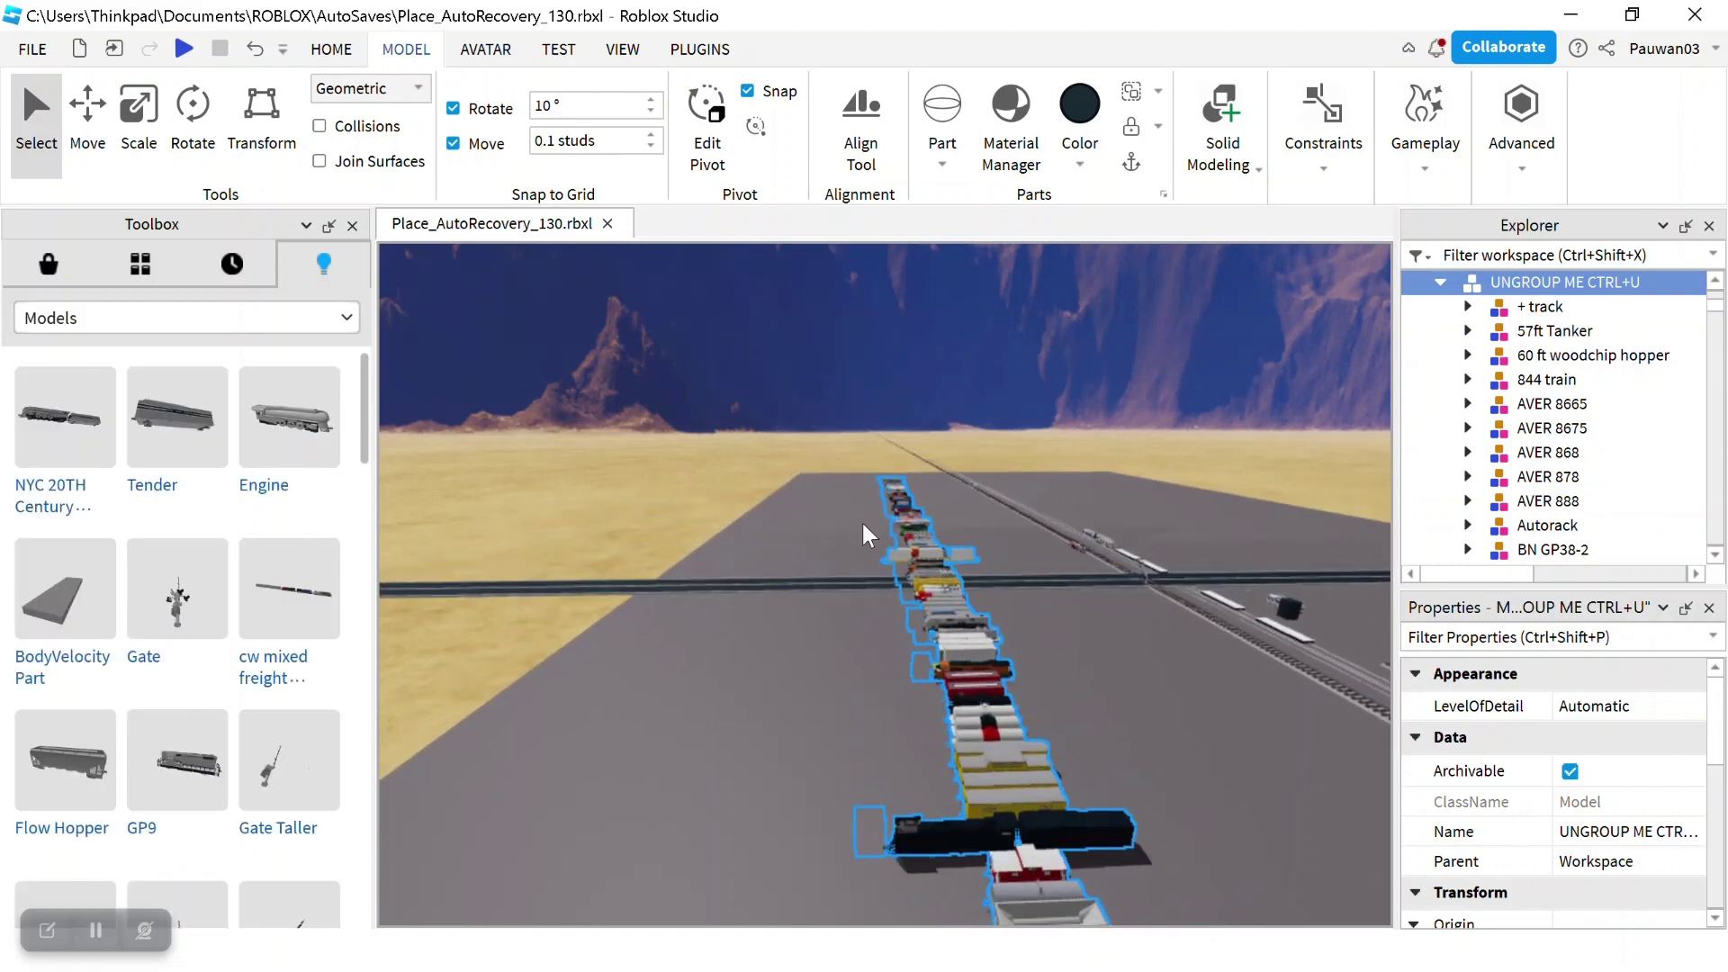
key(w)
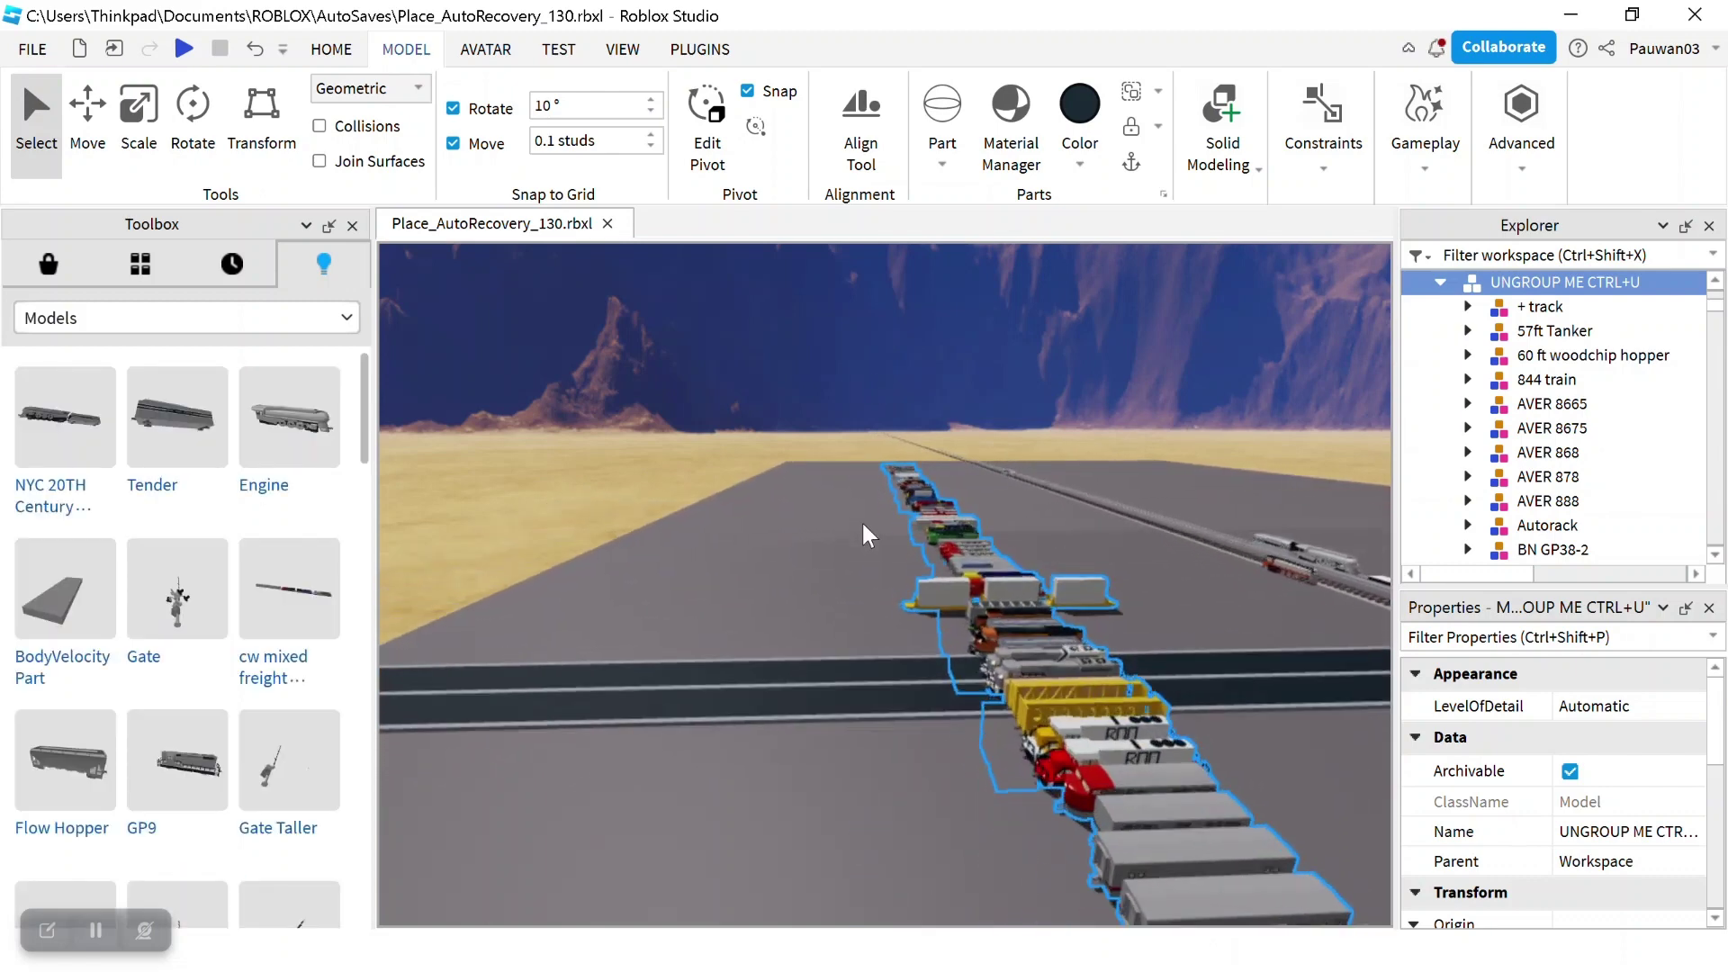
key(w)
key(a)
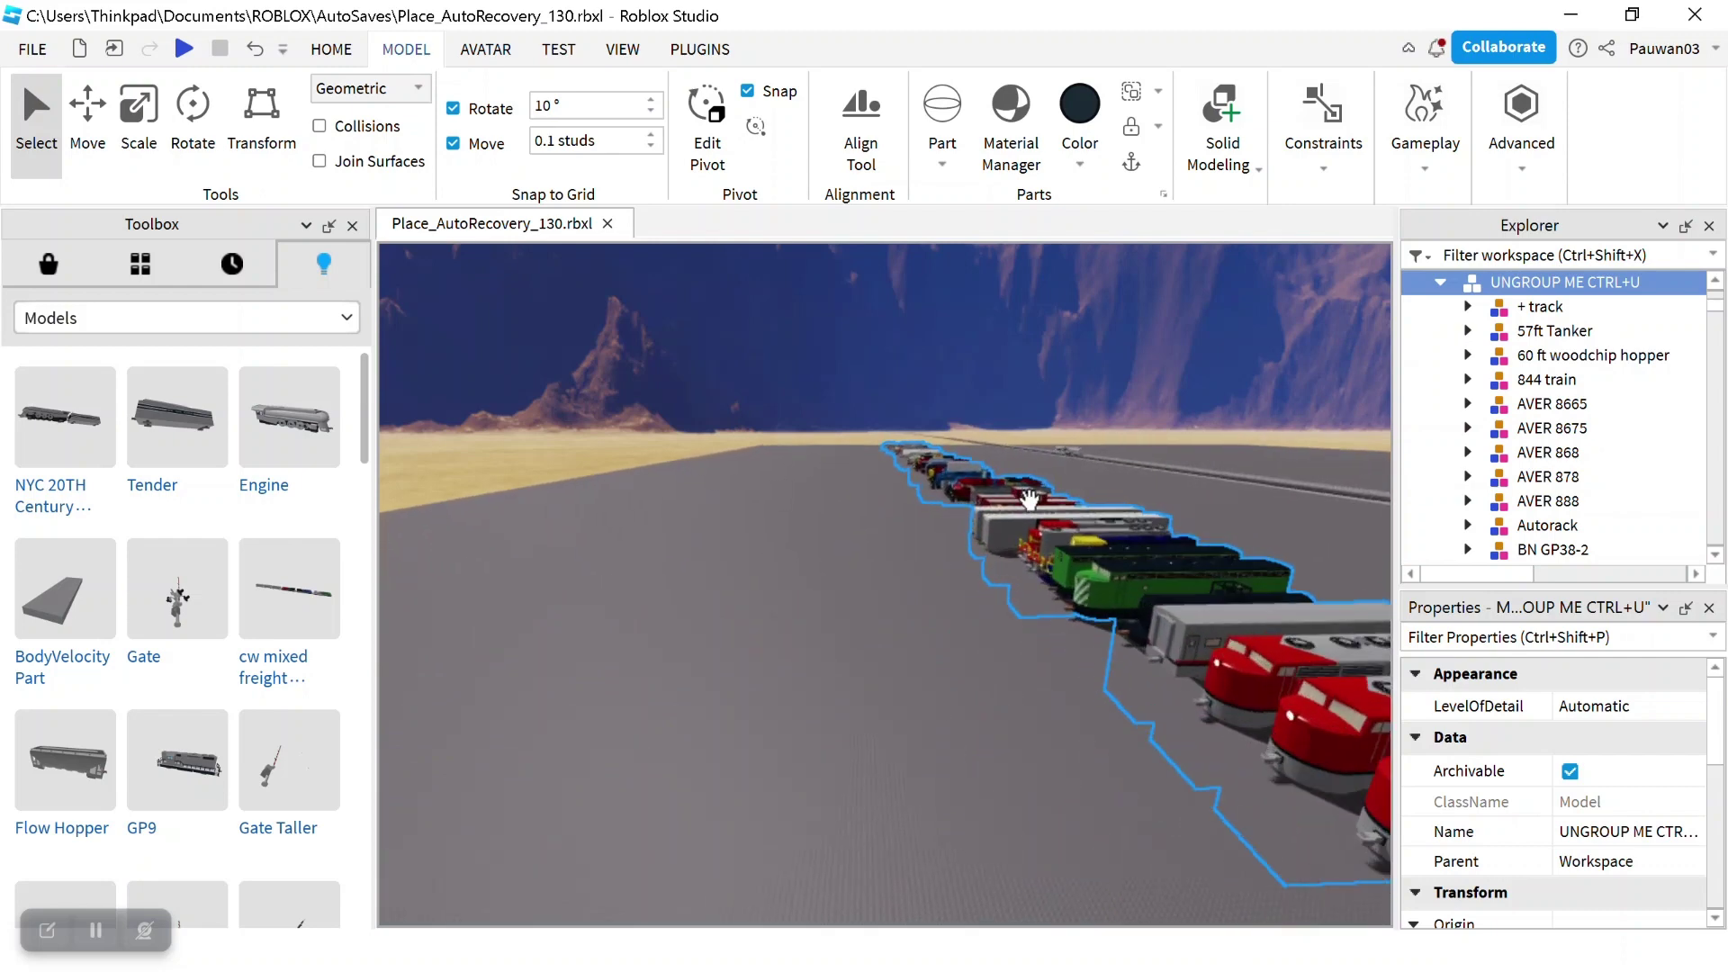
Inspect the green locomotives next to the black tank car up close and the line of trains beyond them
key(w)
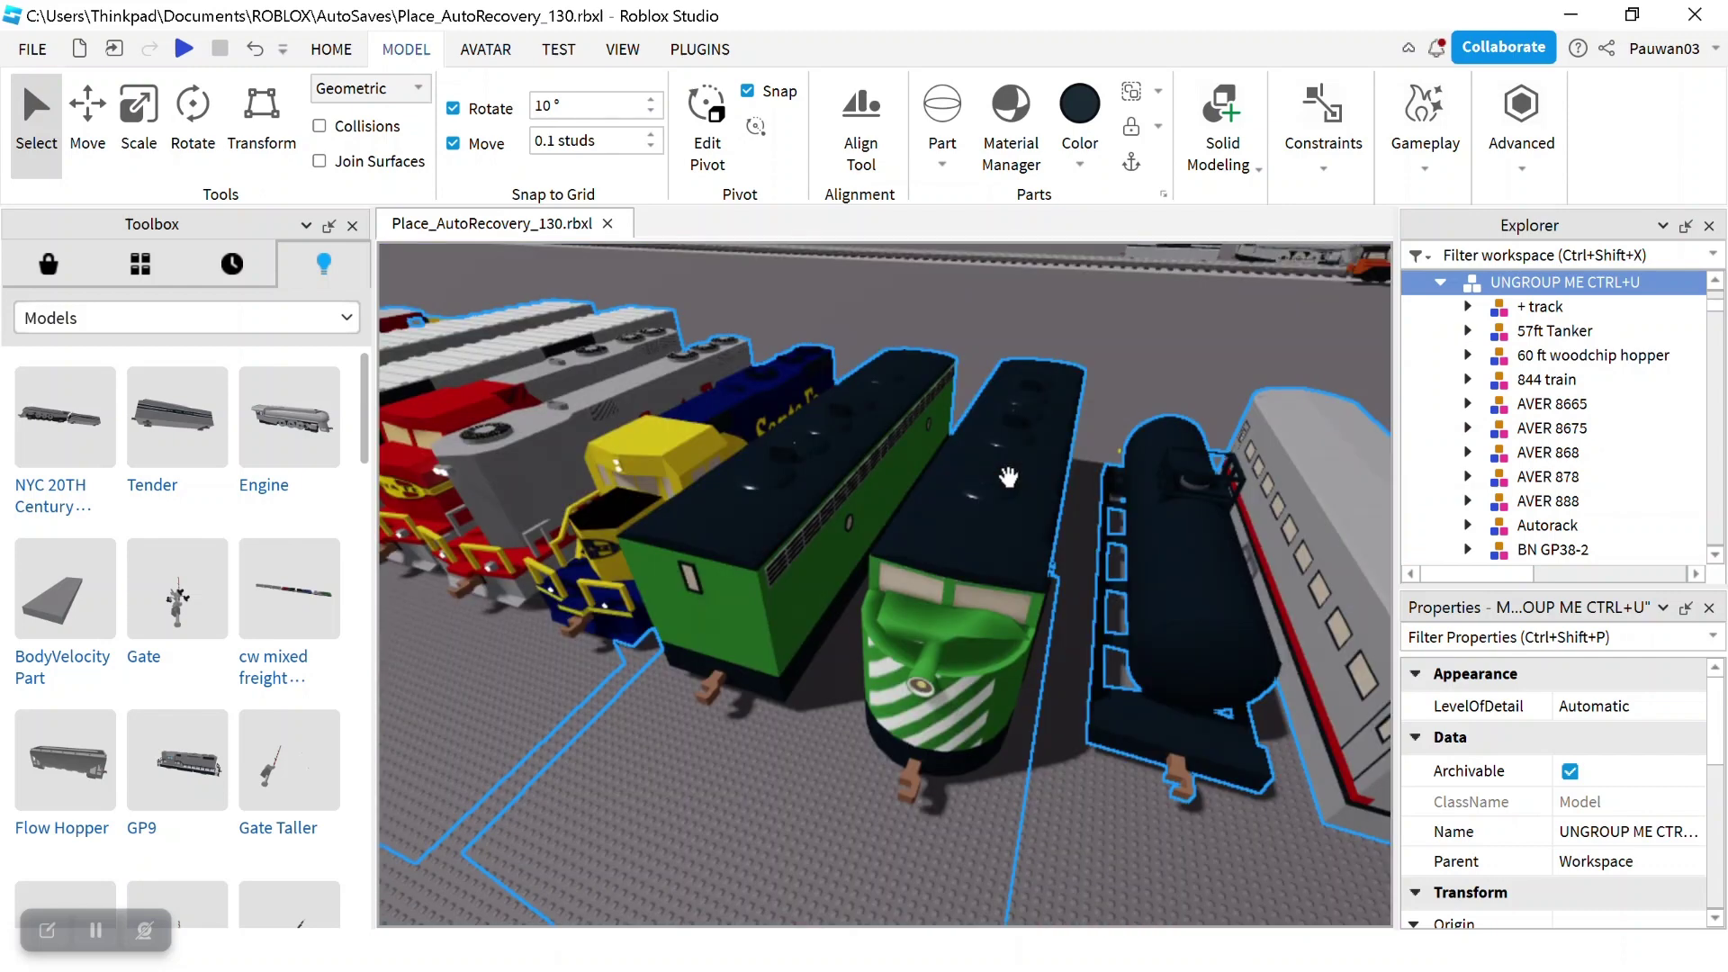
right_drag(1007, 477, 1009, 477)
key(w)
key(d)
key(w)
key(s)
key(s)
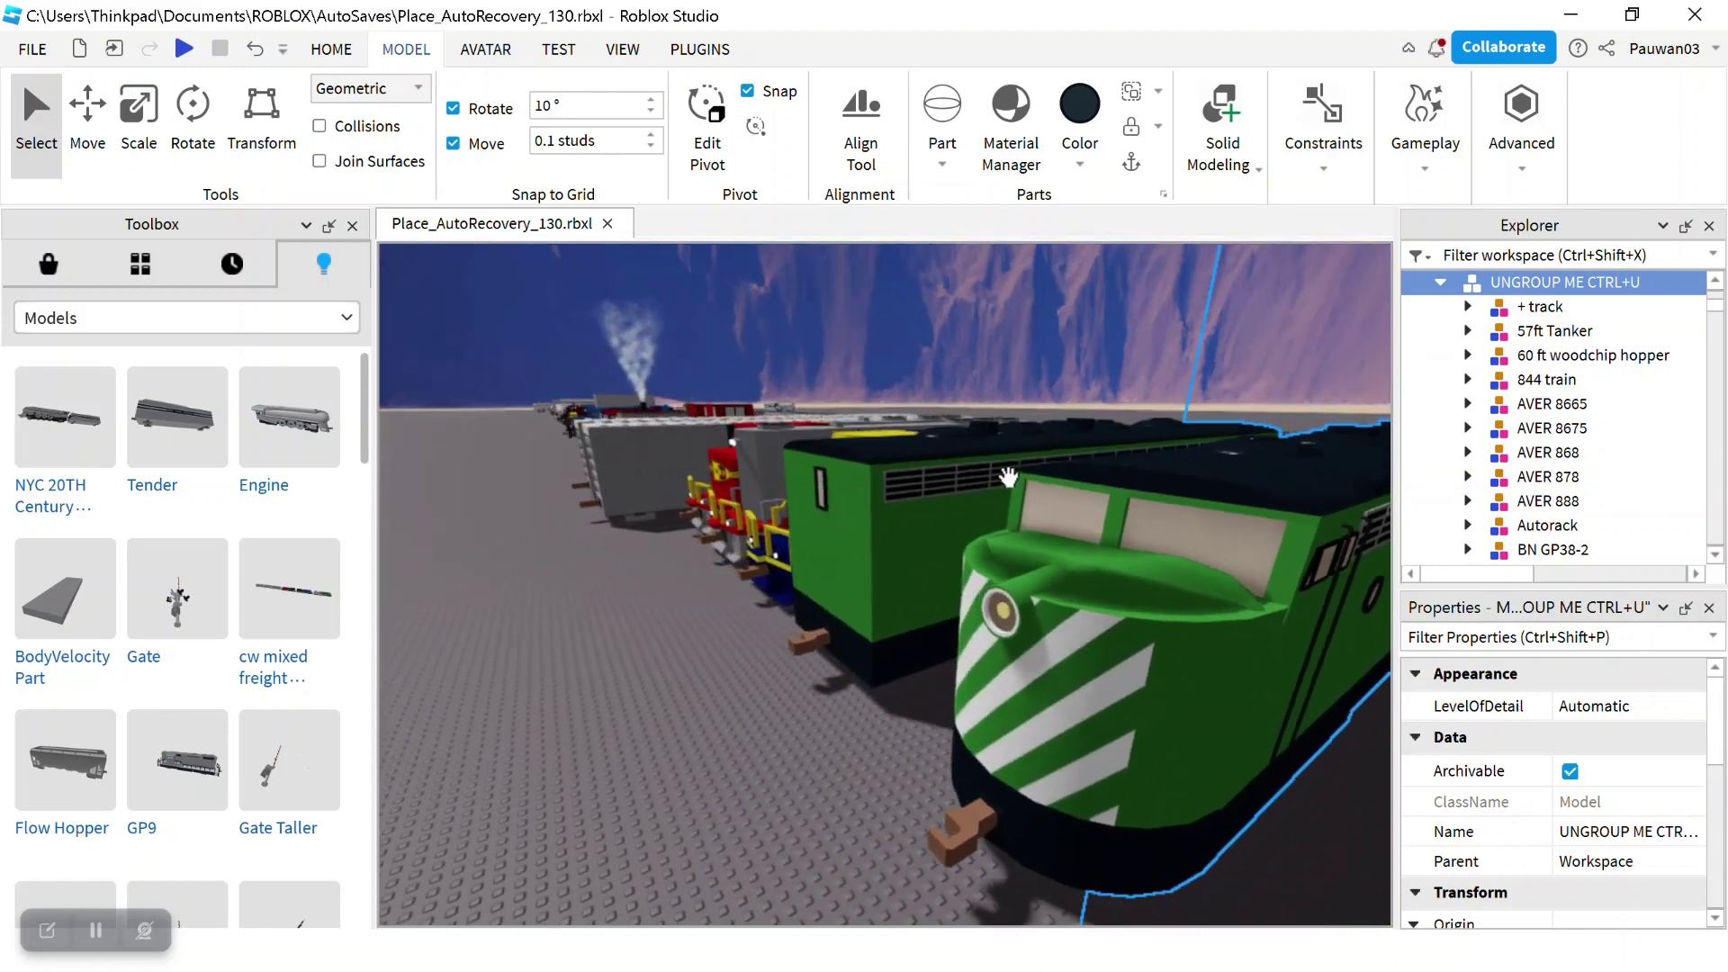
key(s)
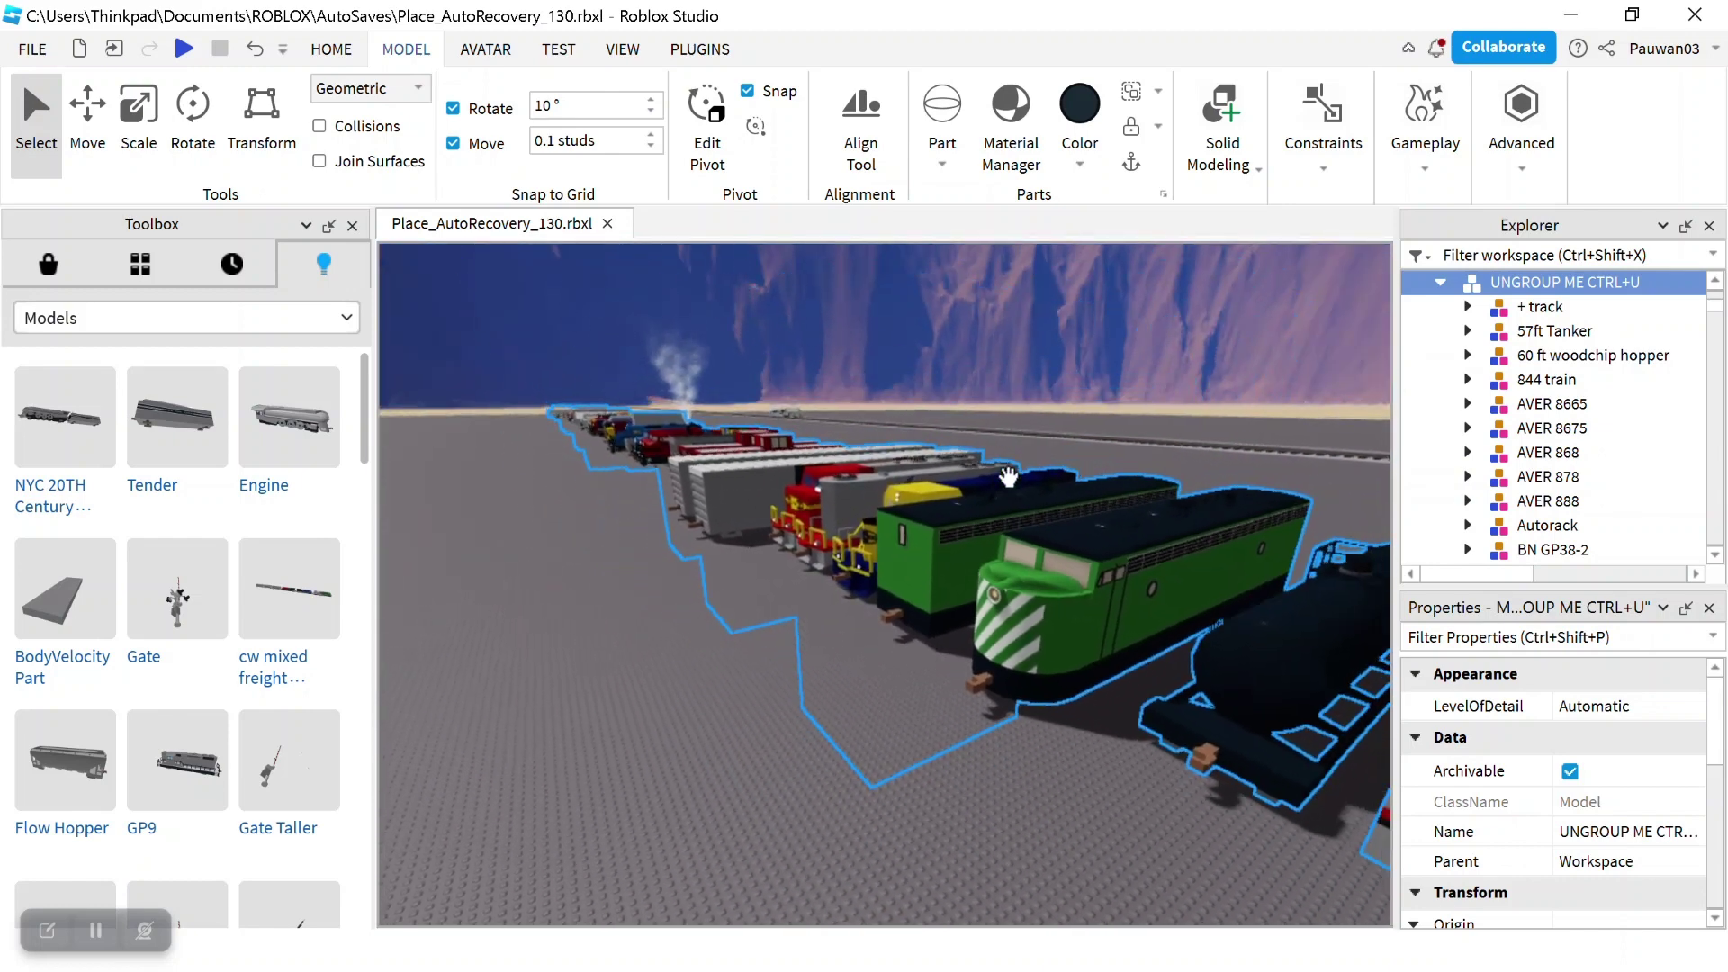
right_drag(1009, 477, 1009, 477)
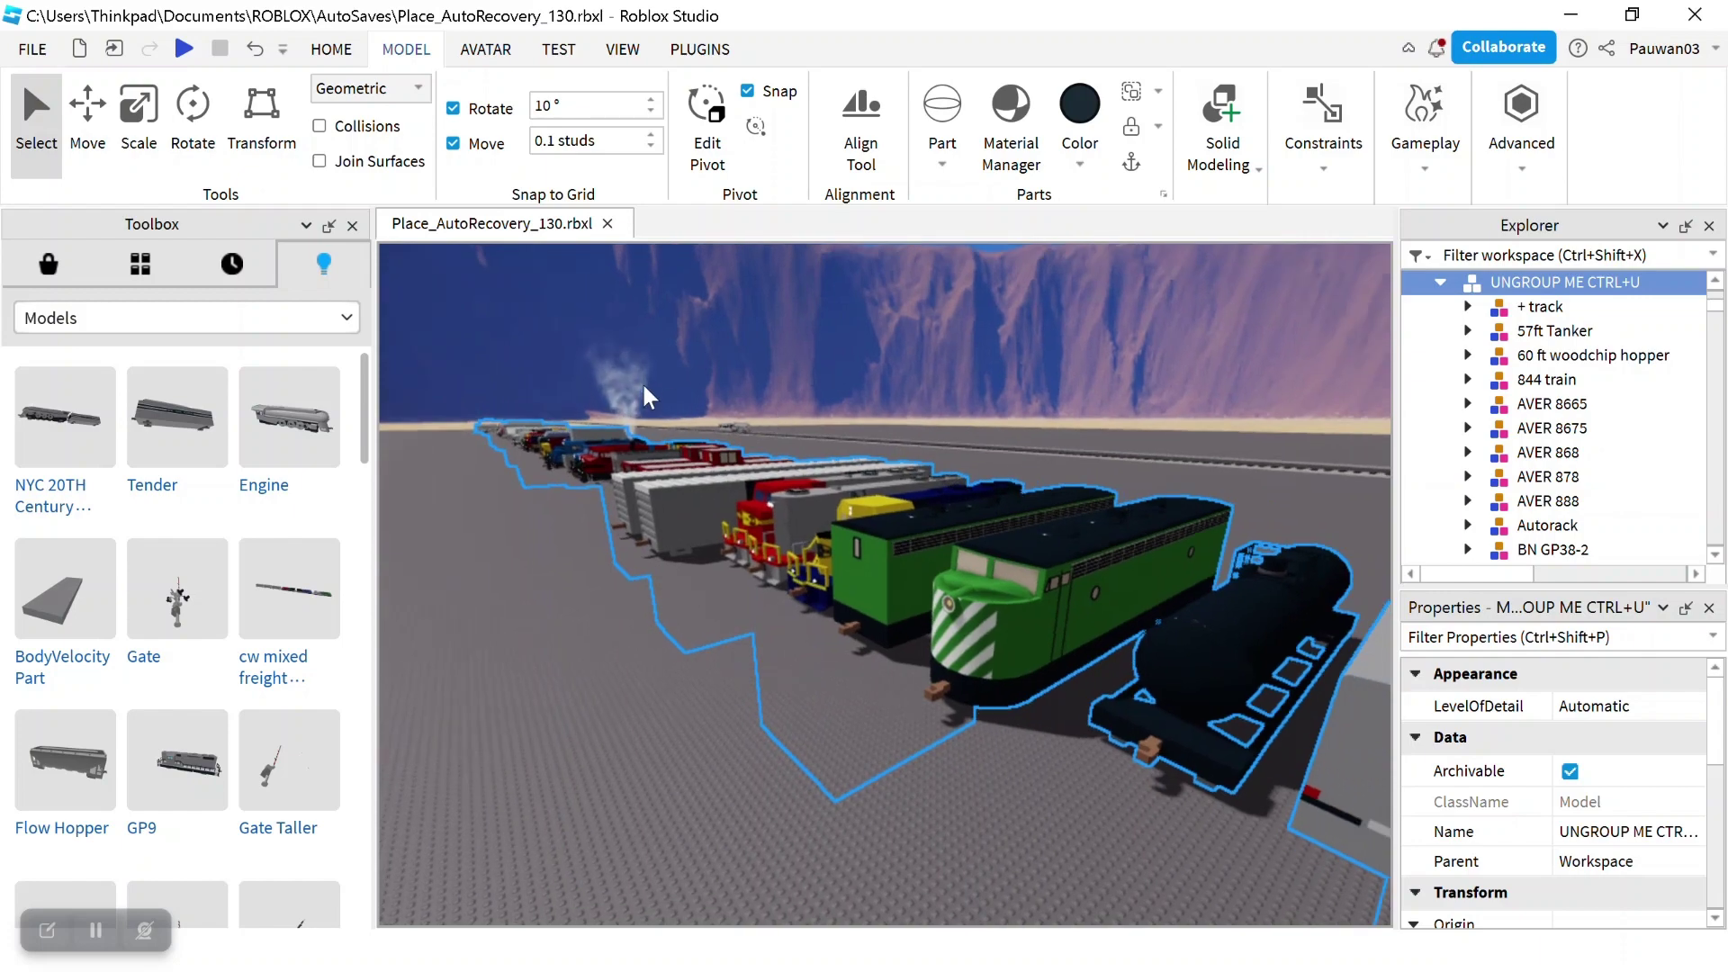
Inspect the parked trains from the Santa Fe locomotives and boxcars to the red and blue AVER locomotives and the tank car
key(a)
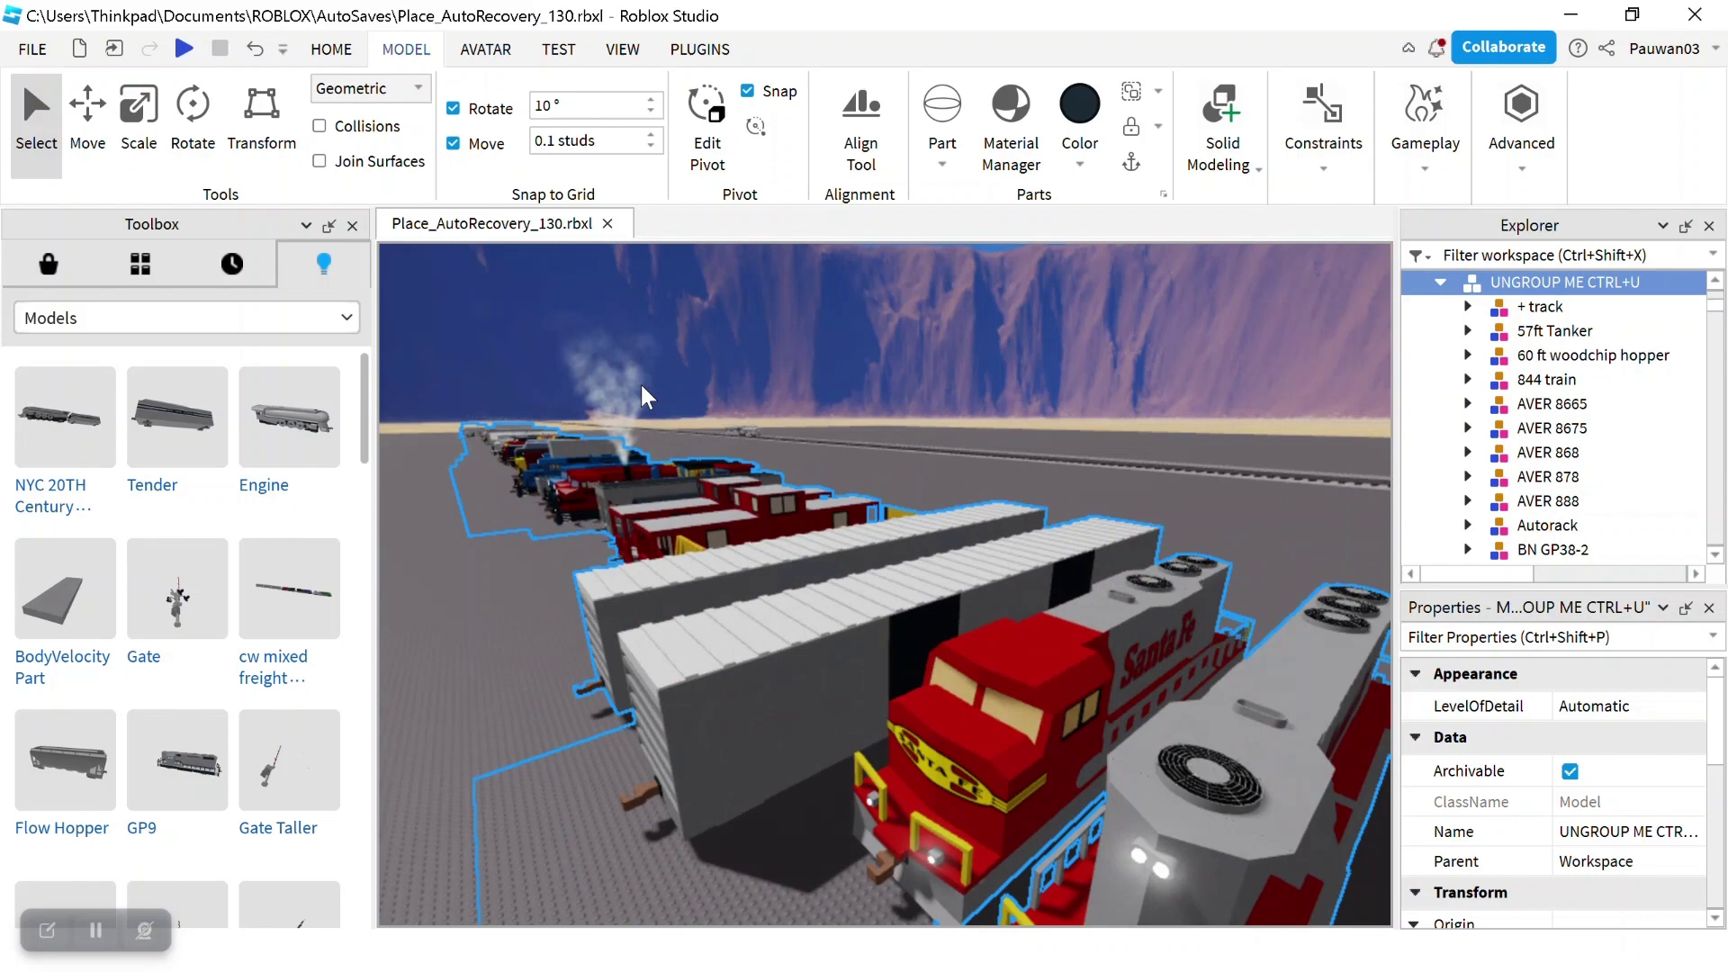
right_drag(642, 386, 641, 385)
scroll(641, 385, up, 10)
scroll(641, 385, down, 5)
scroll(642, 385, up, 3)
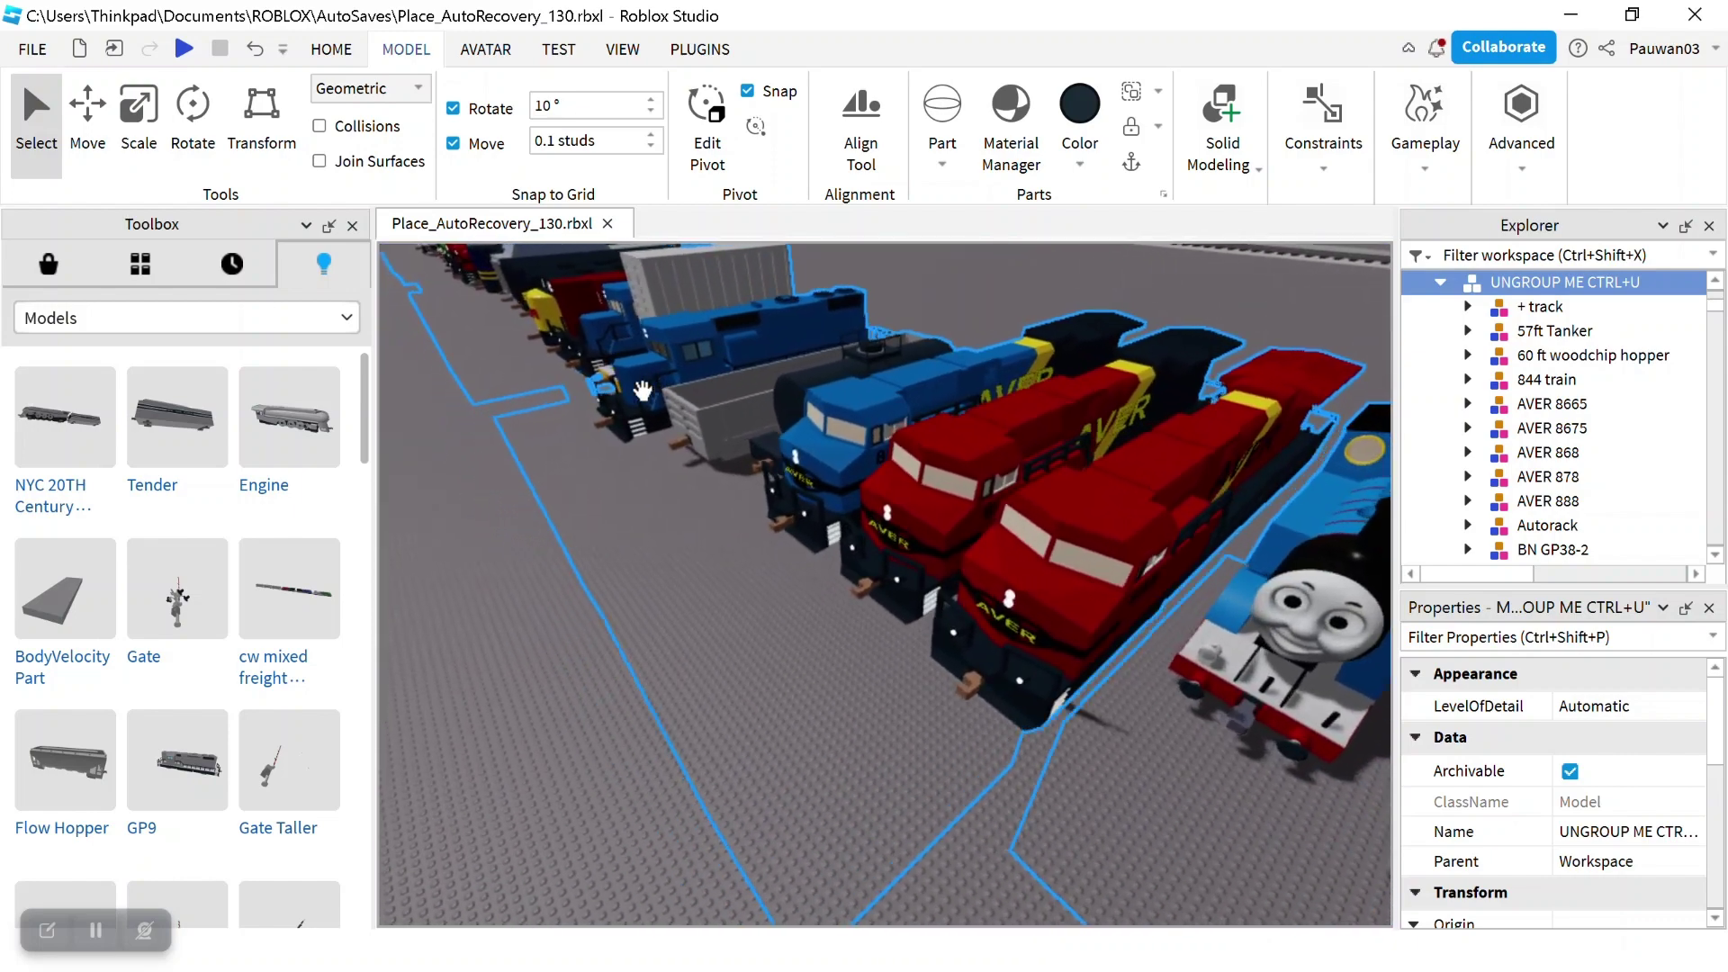
key(s)
key(a)
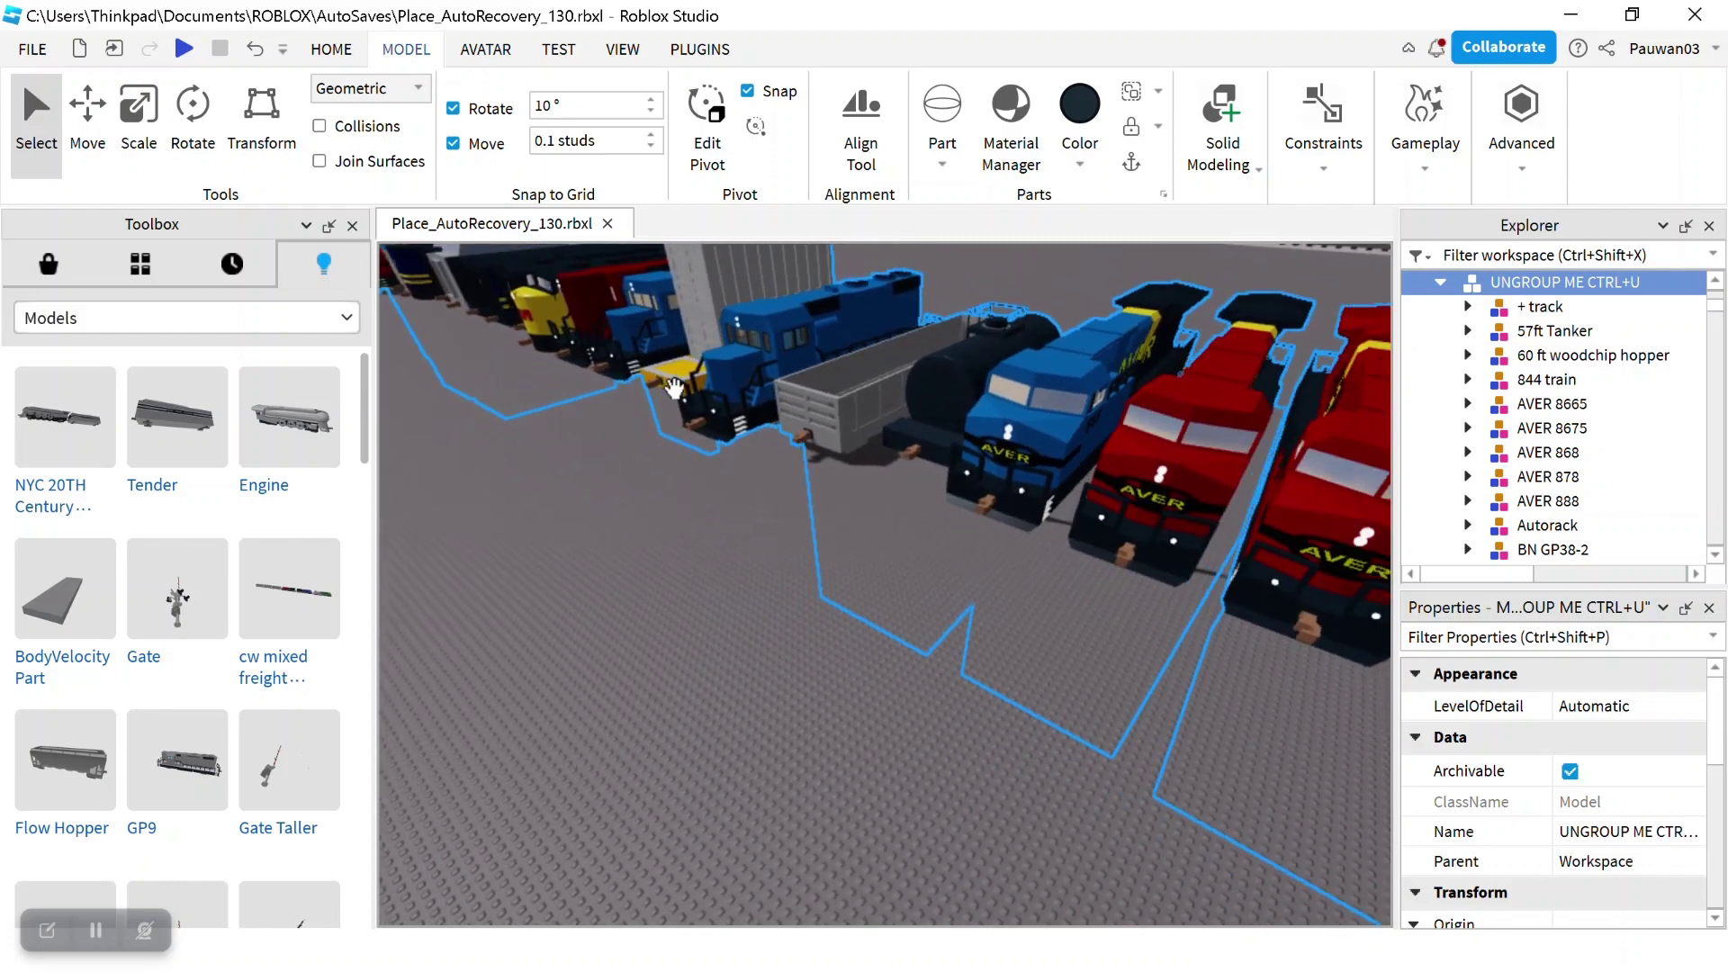
key(s)
key(a)
mouse_move(643, 391)
right_down()
mouse_move(628, 311)
mouse_move(642, 392)
right_up()
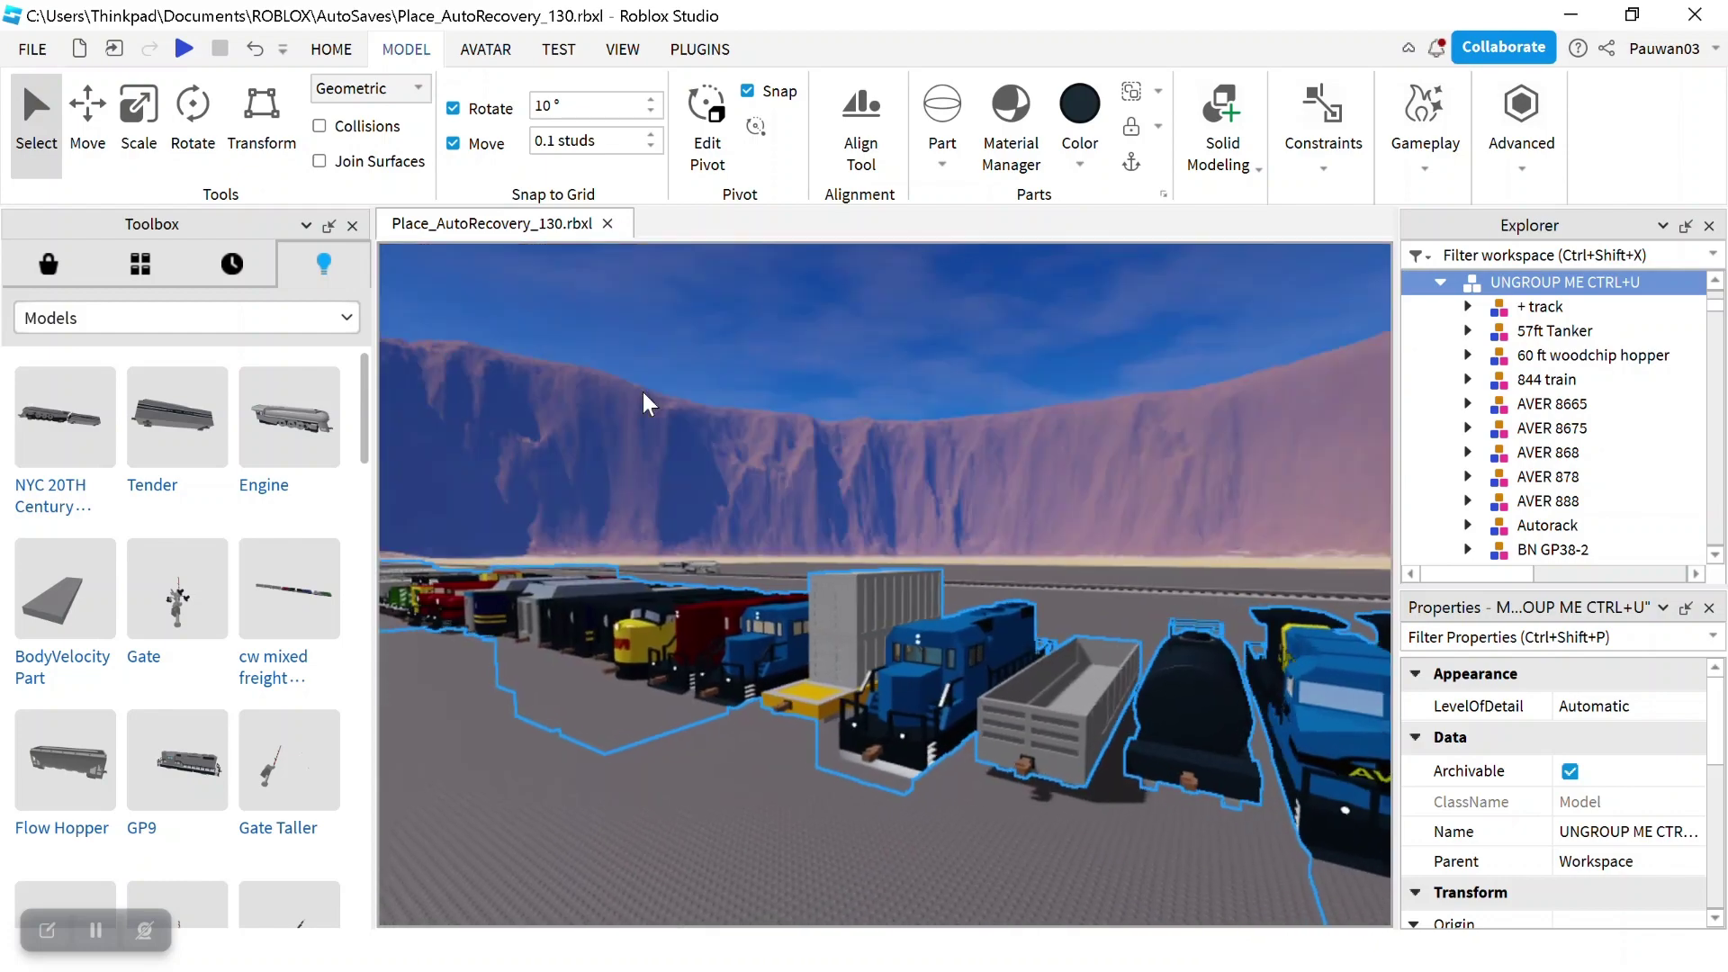
Examine the row from the blue and yellow locomotives past the dark passenger cars and green locomotives to the grey freight cars
key(w)
key(a)
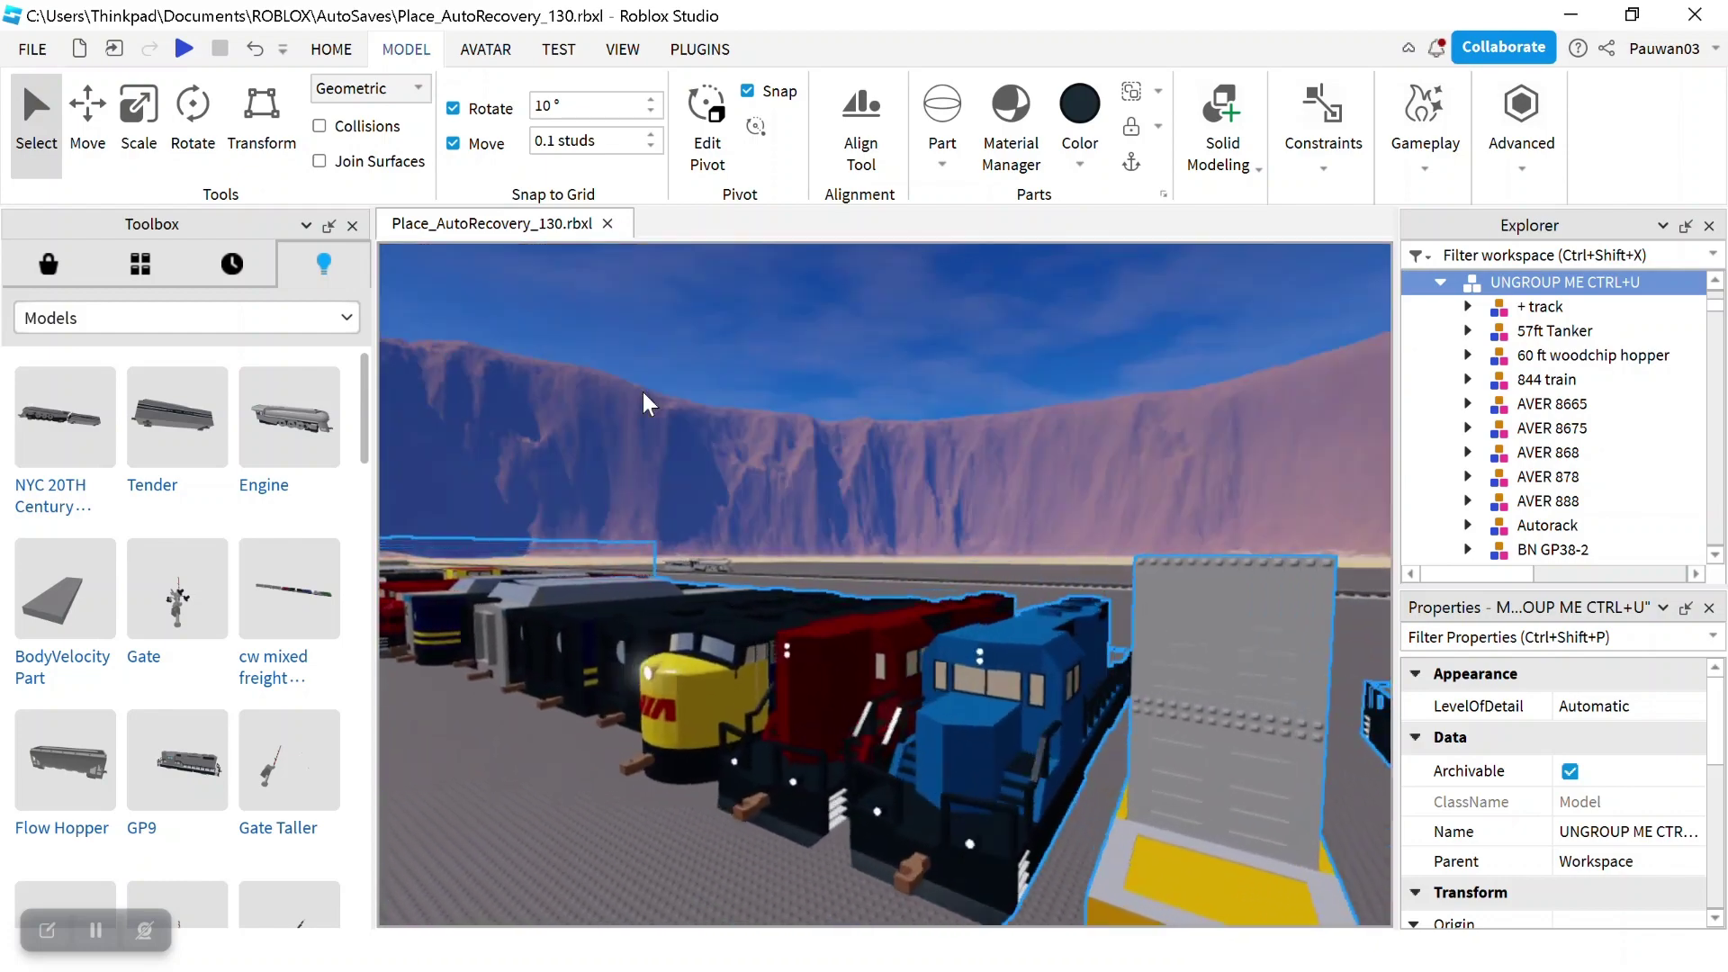
key(w)
key(a)
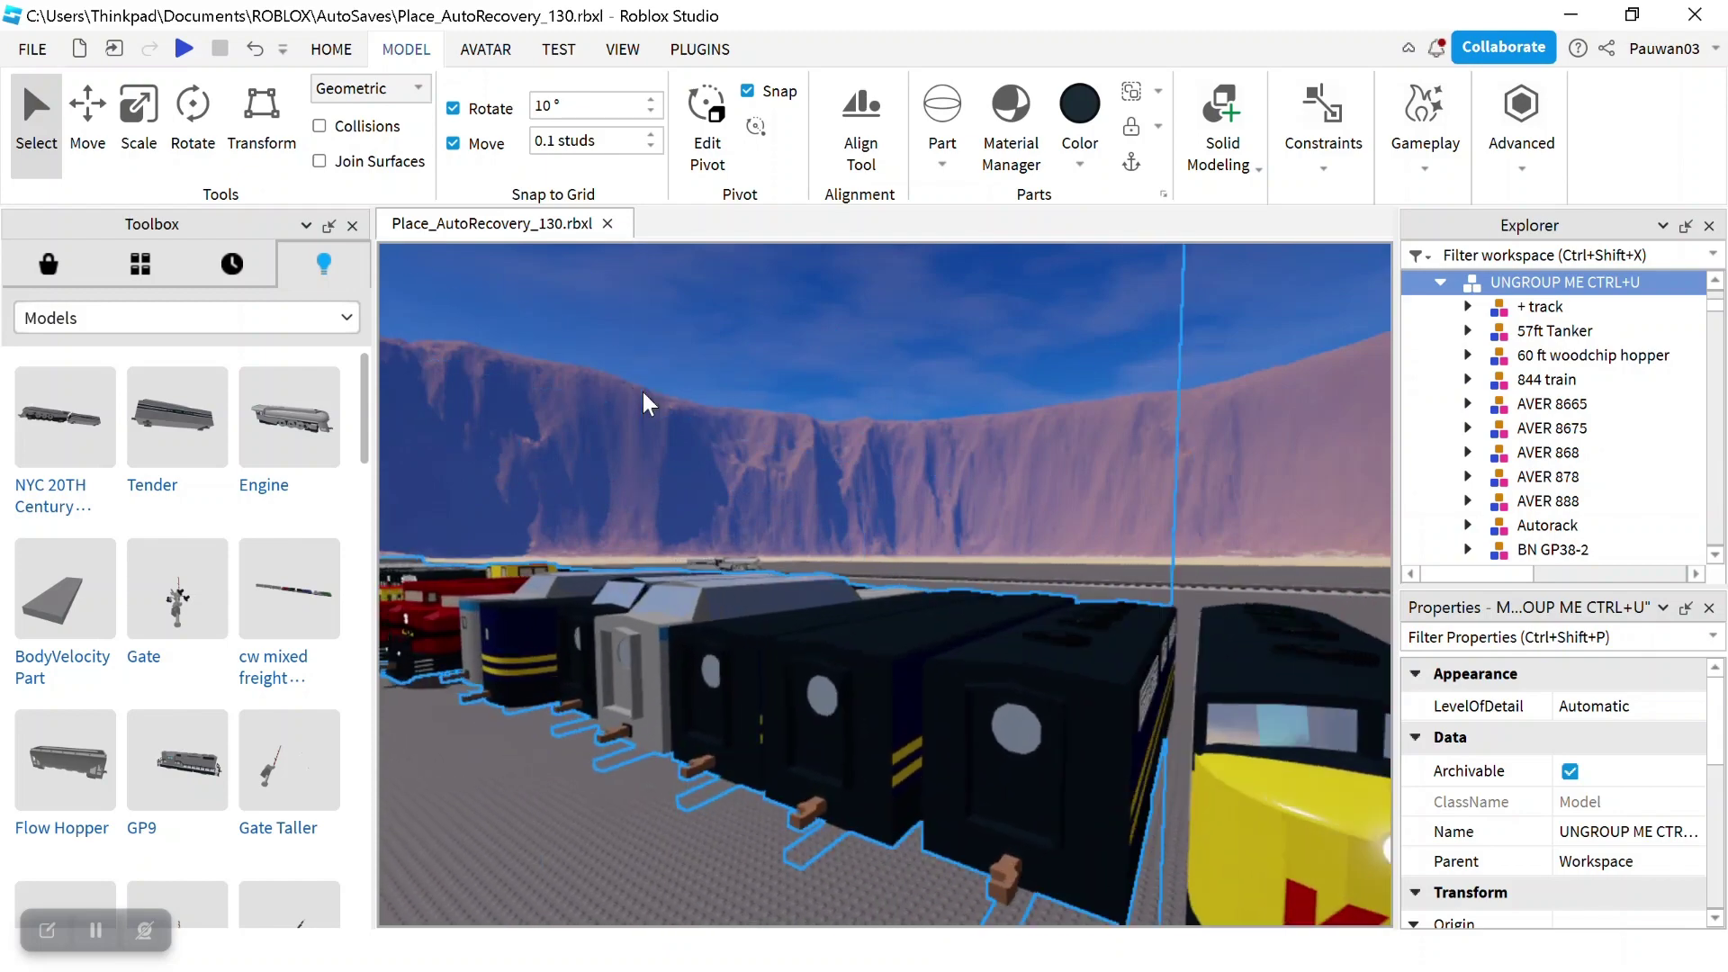
key(a)
right_drag(641, 387, 642, 390)
key(a)
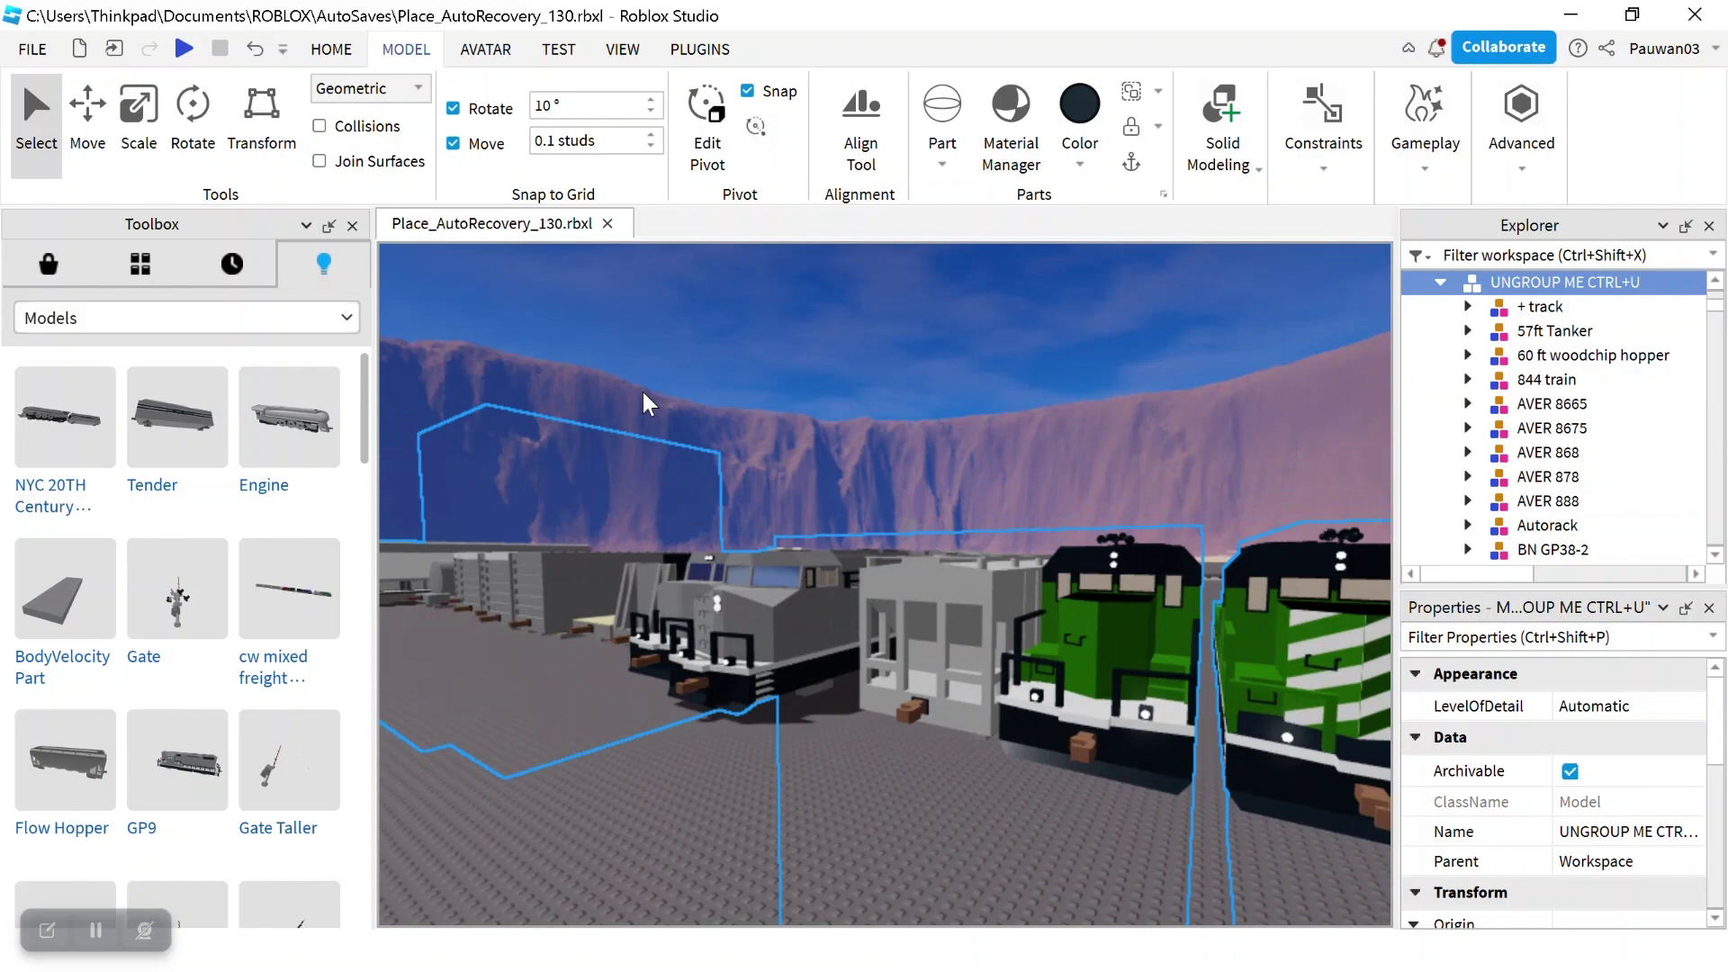
key(a)
right_drag(640, 387, 641, 391)
key(a)
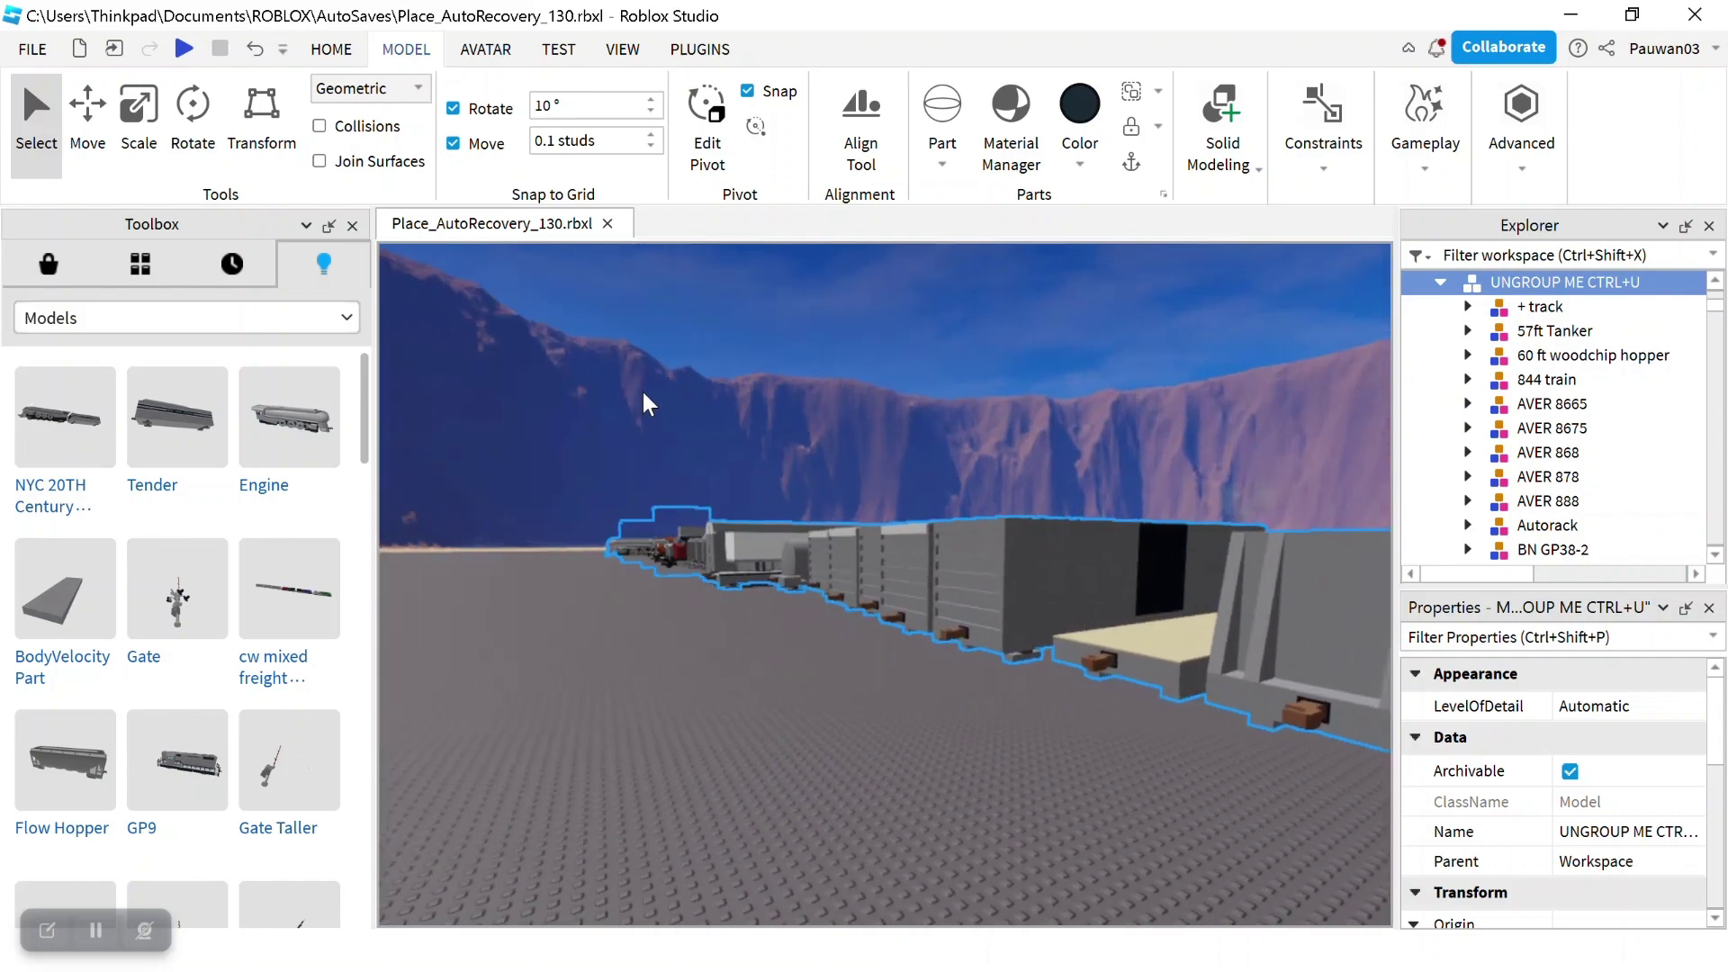
Inspect the grey streamlined NYC Hudson steam engine and the grey locomotives and passenger car parked beside it
scroll(642, 393, up, 10)
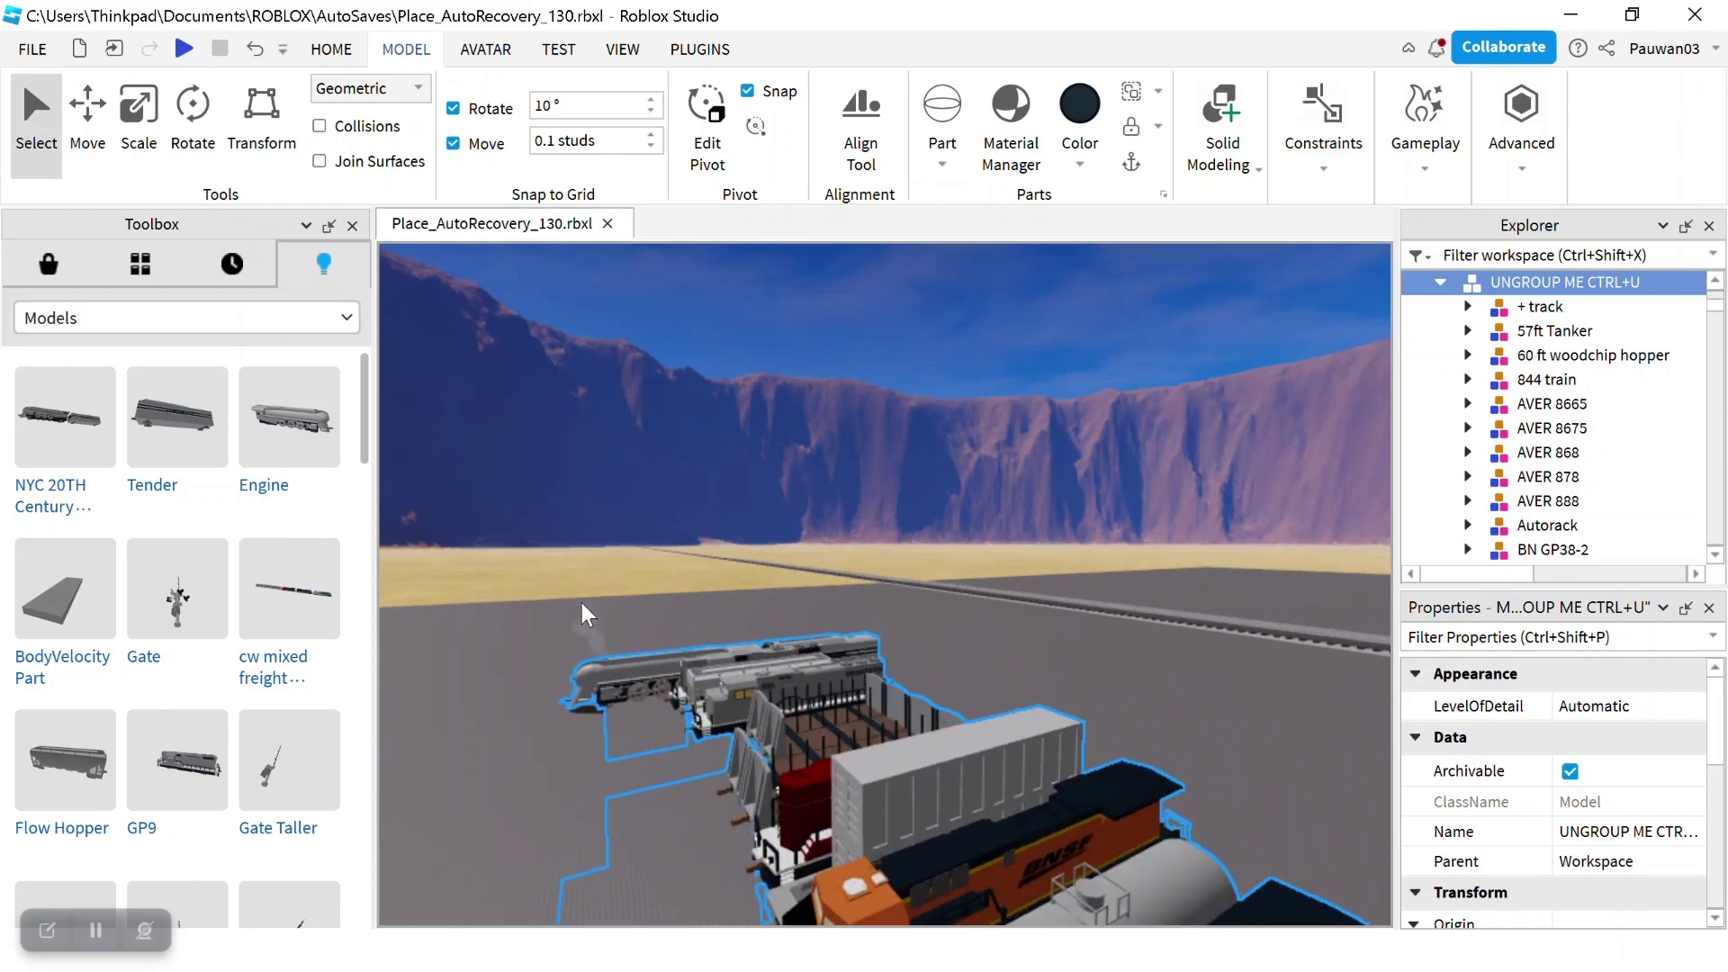
scroll(579, 621, up, 8)
right_drag(576, 622, 578, 628)
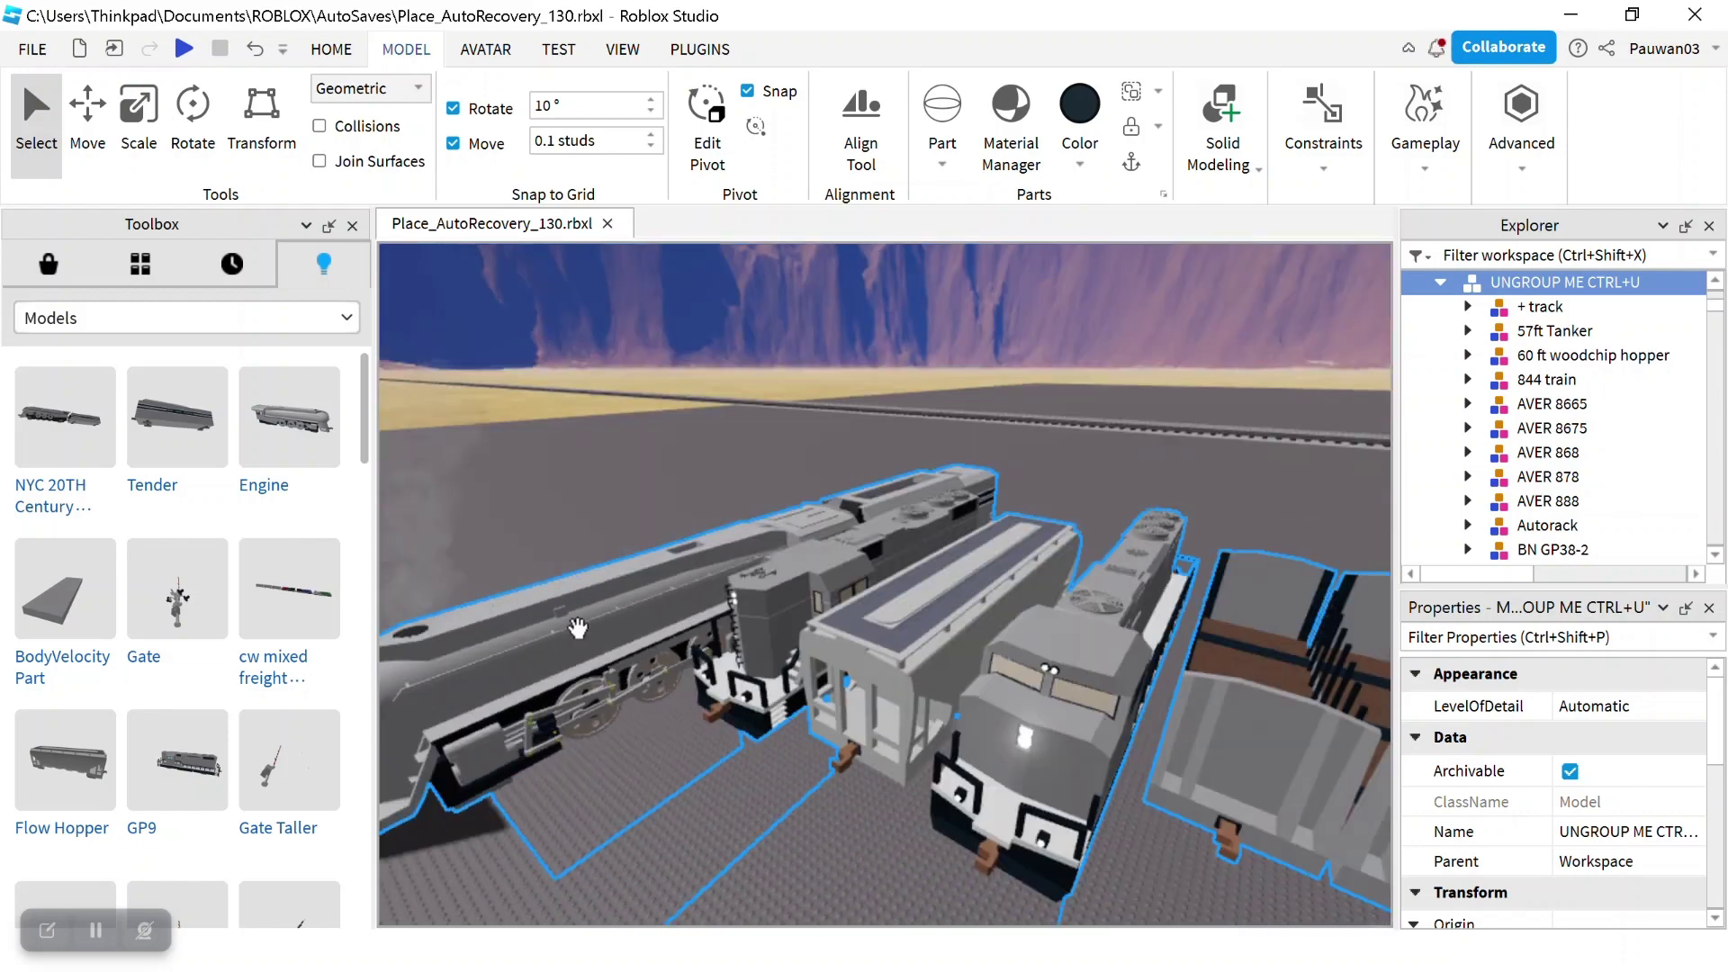
scroll(578, 626, down, 8)
scroll(521, 621, up, 5)
scroll(520, 664, up, 5)
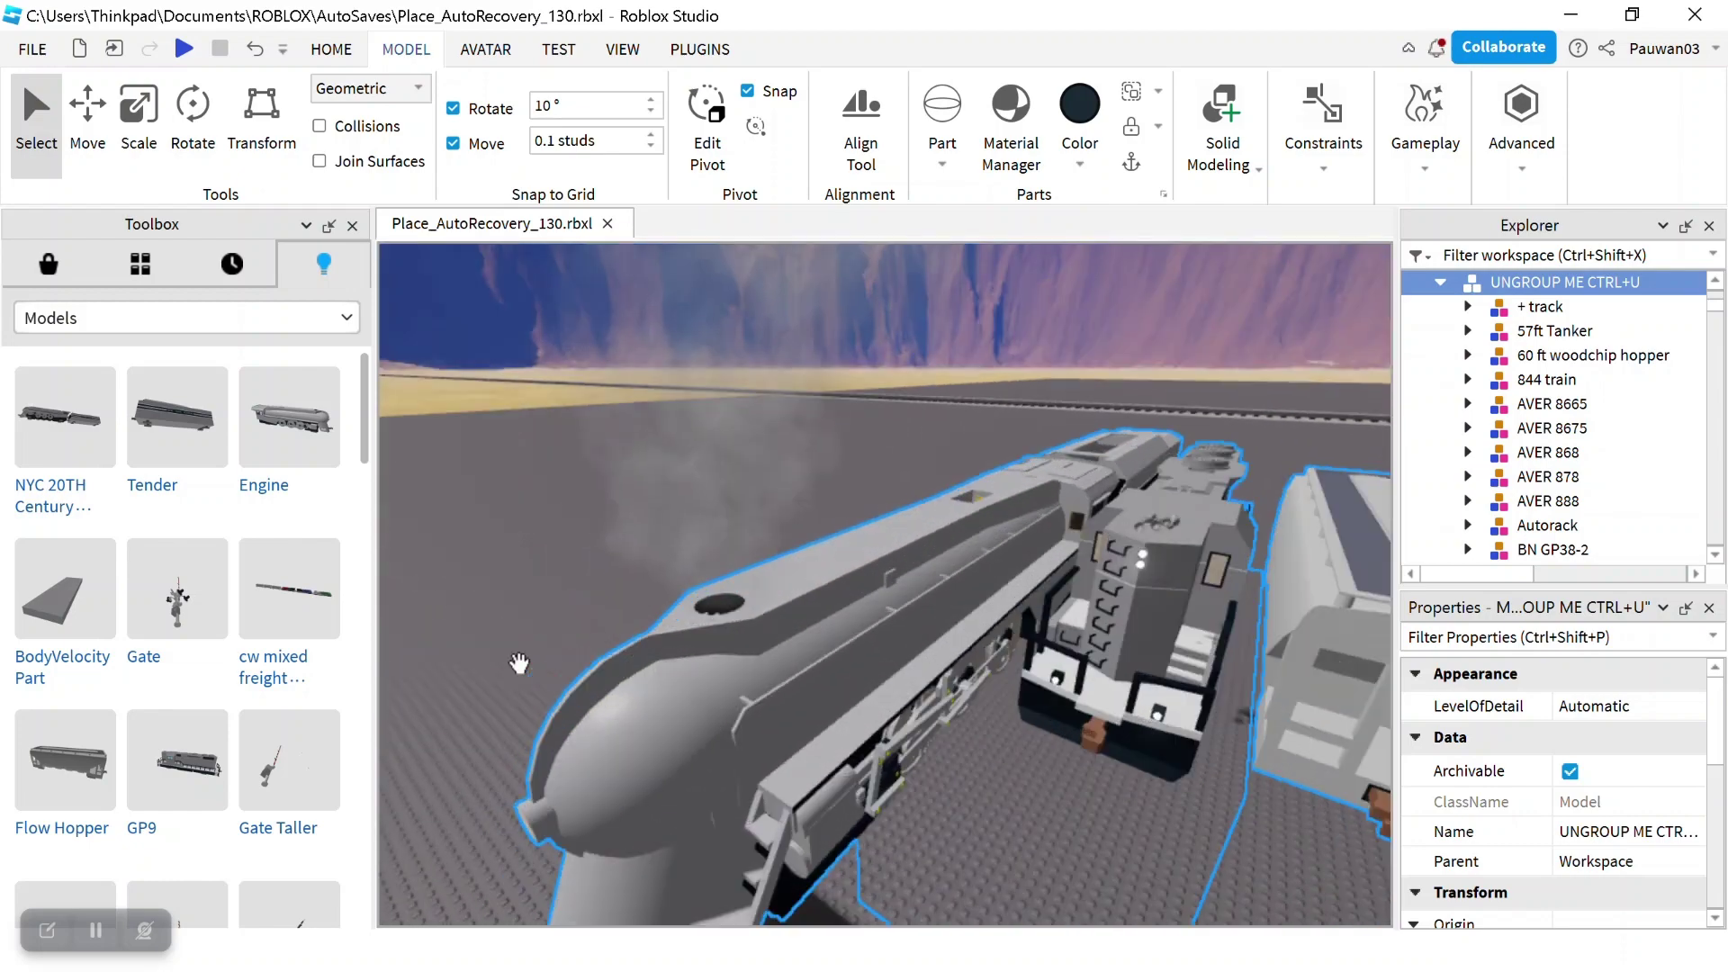
scroll(519, 663, up, 6)
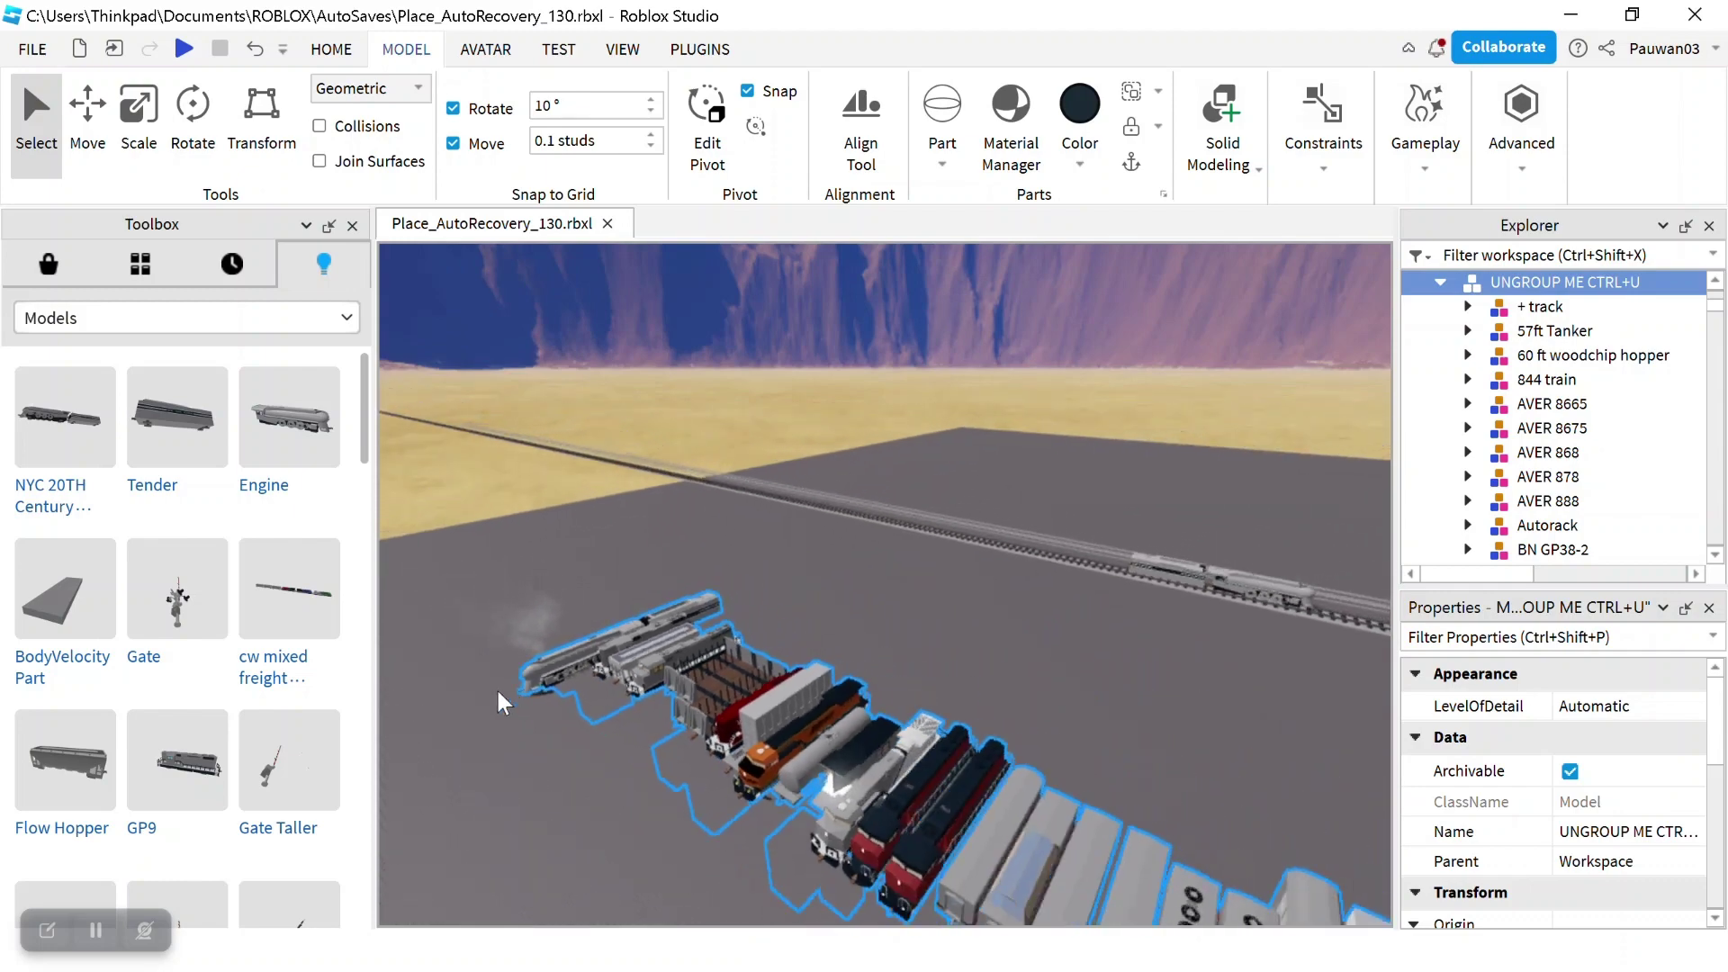
scroll(518, 660, down, 6)
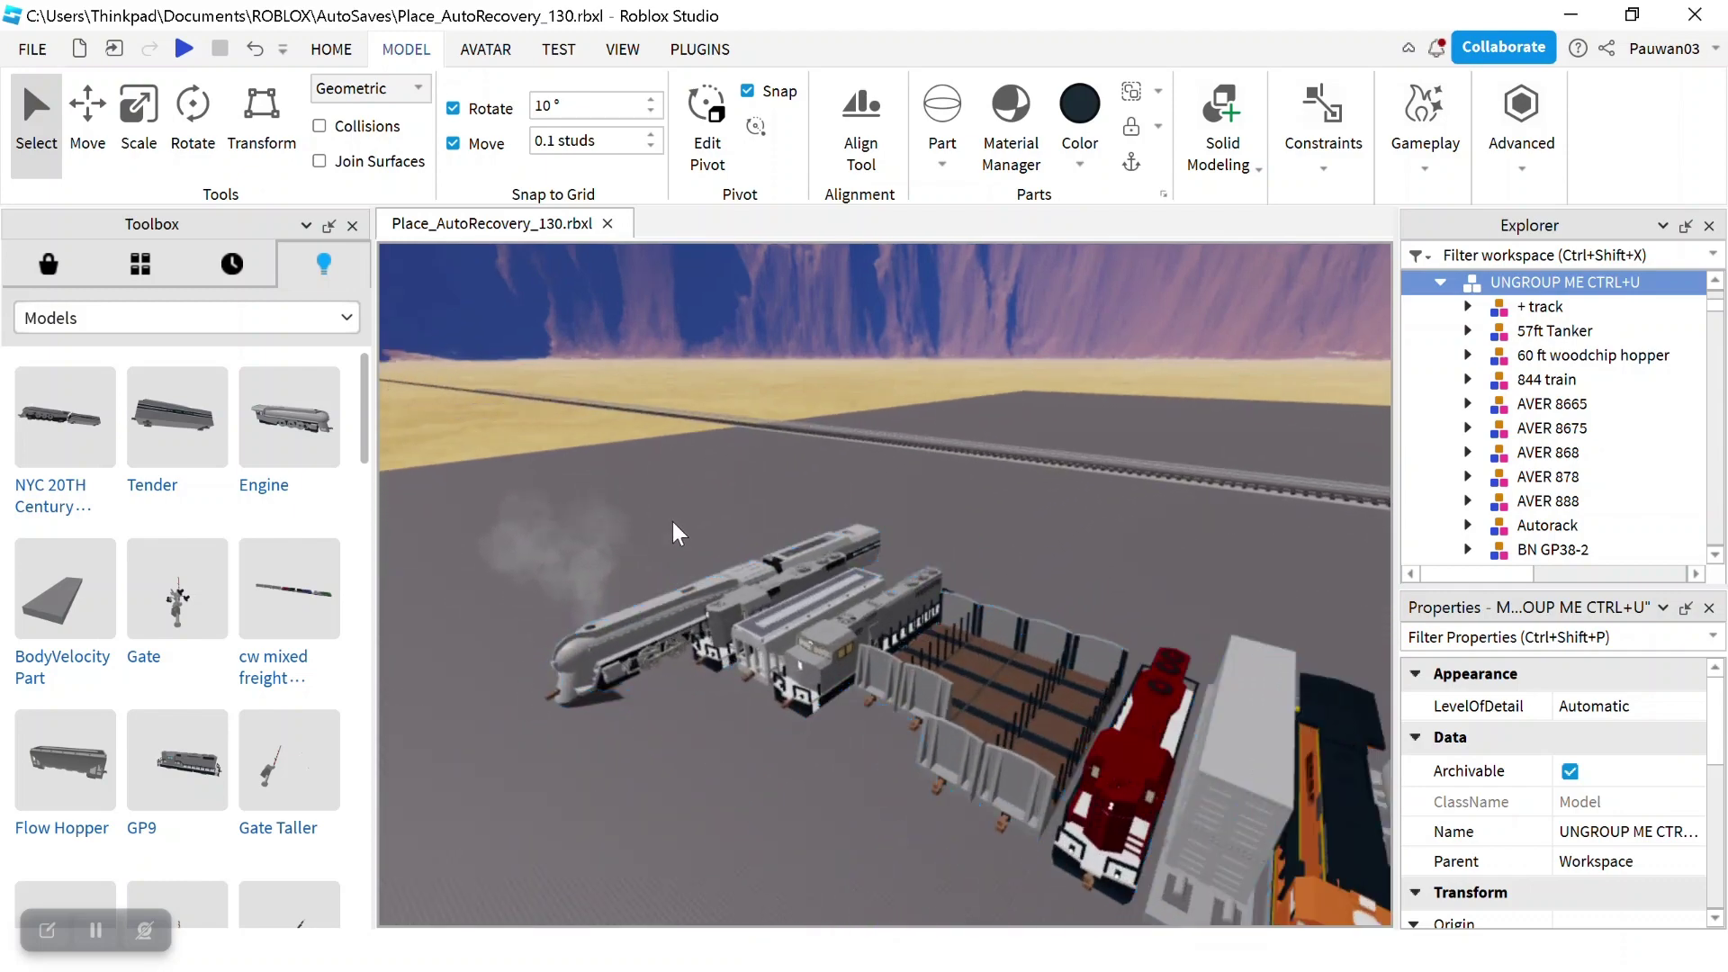
Select the front engine parts of the NYC 20TH Century Limited Hudson, turn off CastShadow for them and clear the selection
click(672, 521)
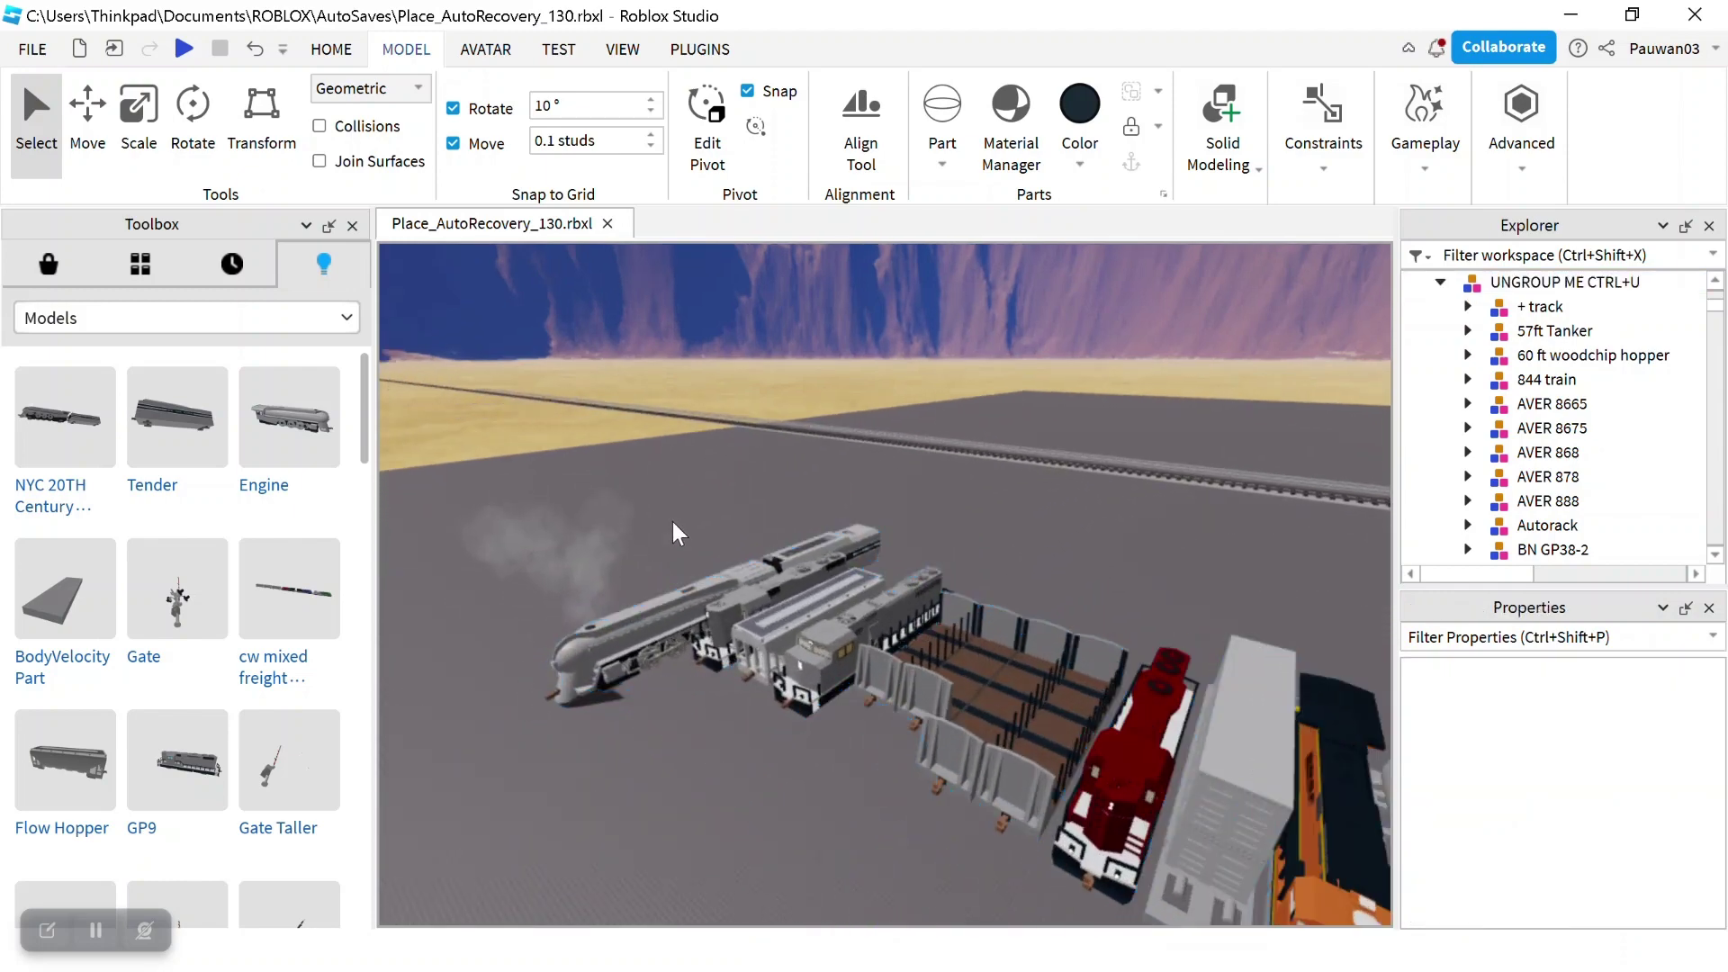
drag(507, 698, 490, 808)
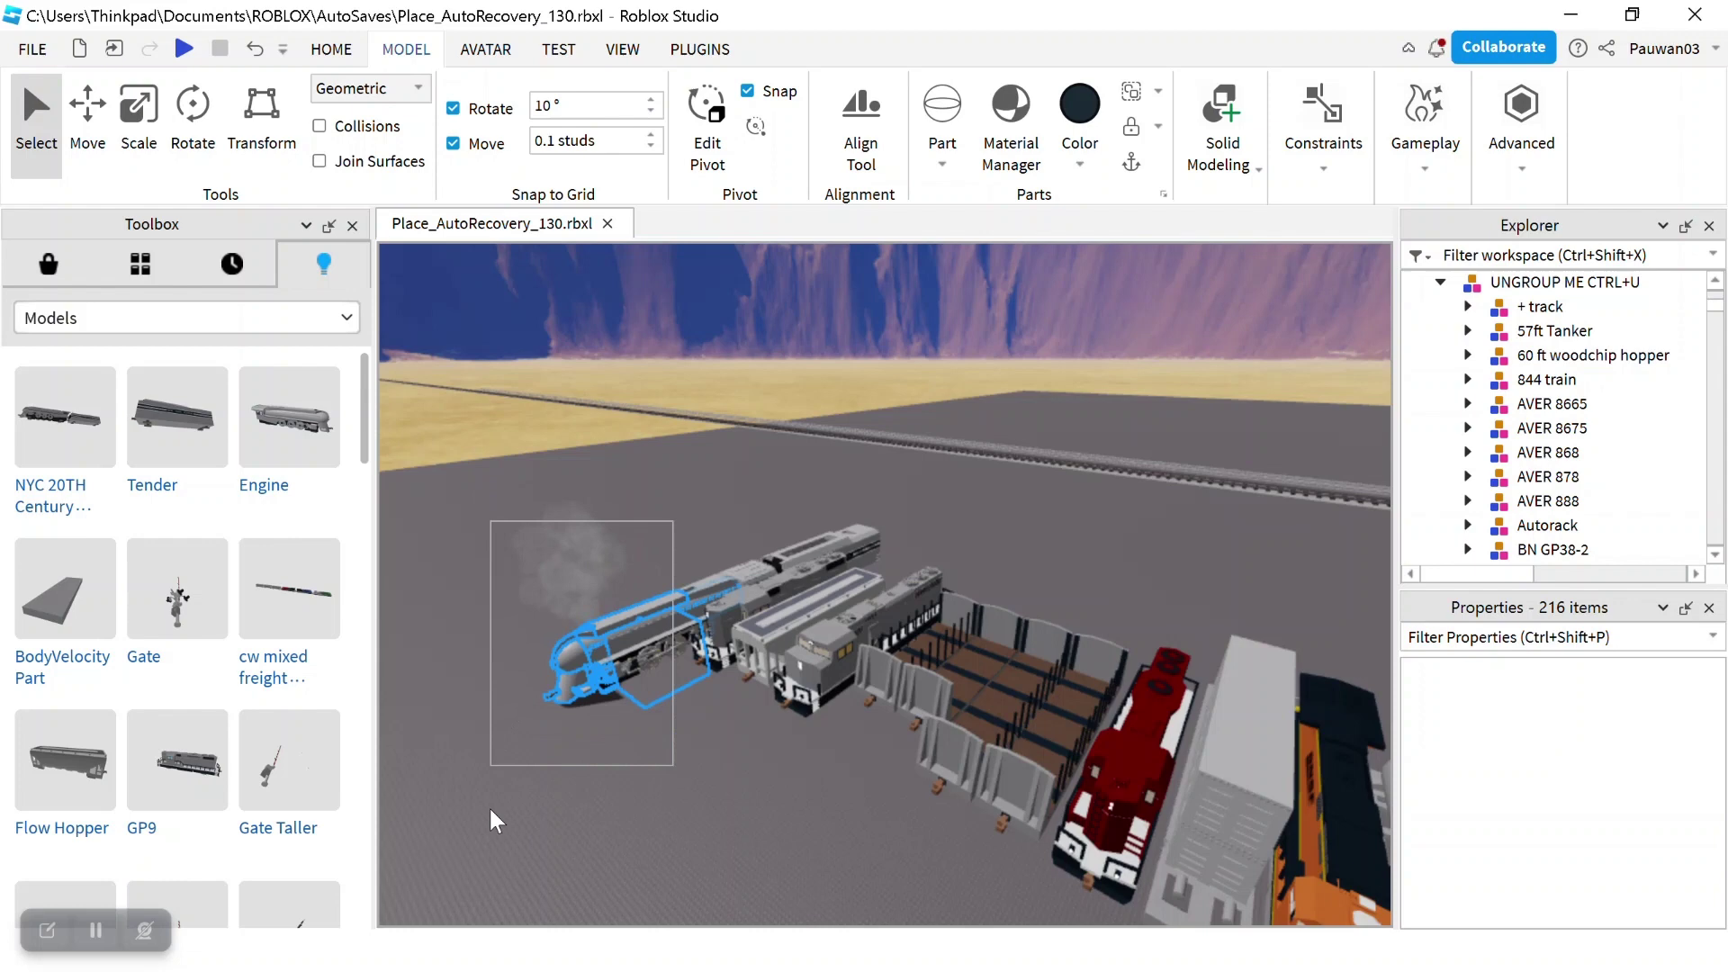
drag(490, 873, 489, 875)
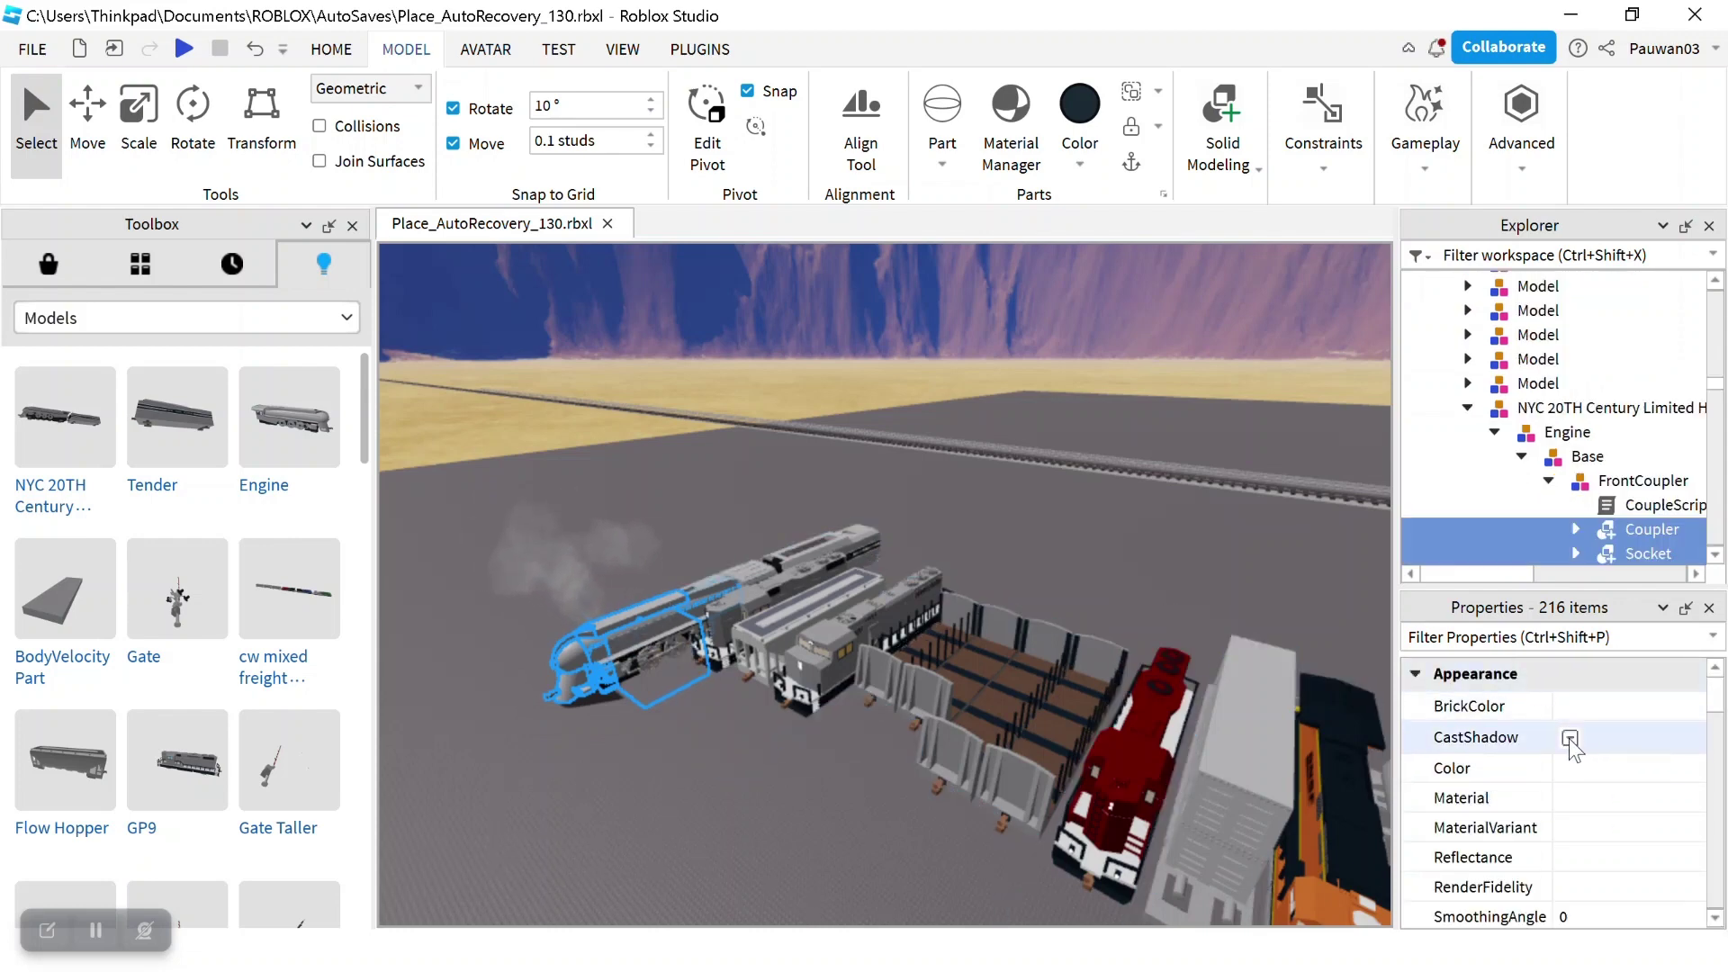
click(1044, 538)
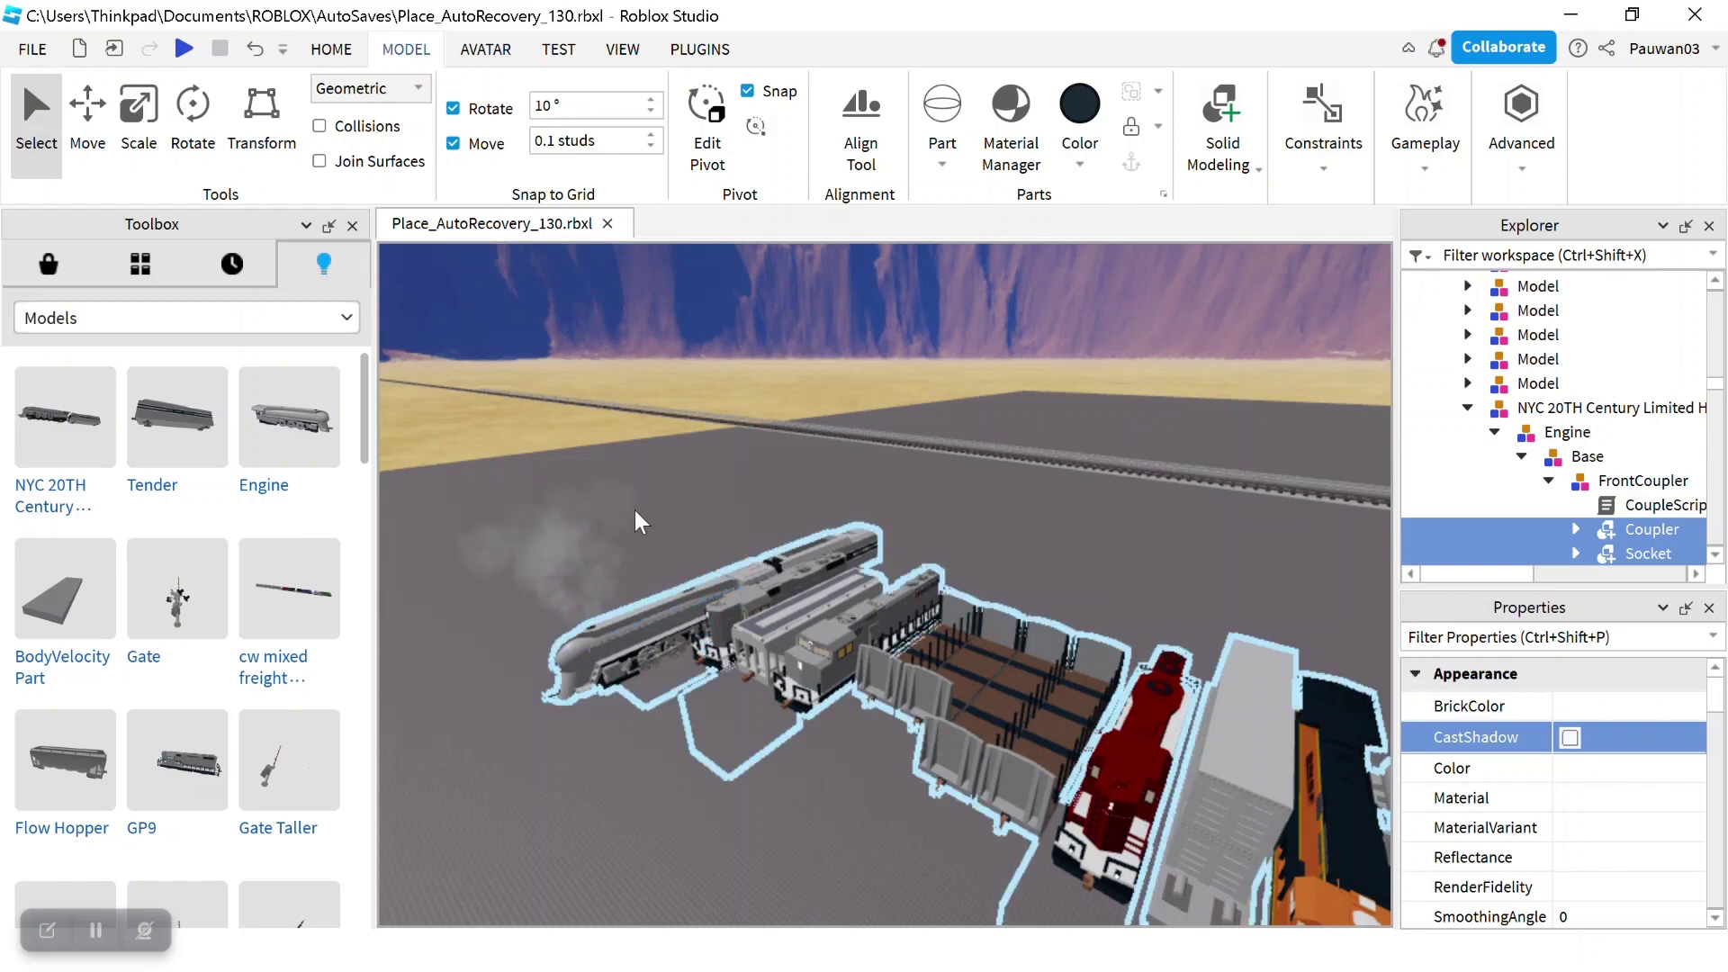
Inspect the Hudson's streamlined nose, the orange BNSF locomotive, the grey tank car and plow, and the dark red locomotive up close
scroll(509, 667, up, 10)
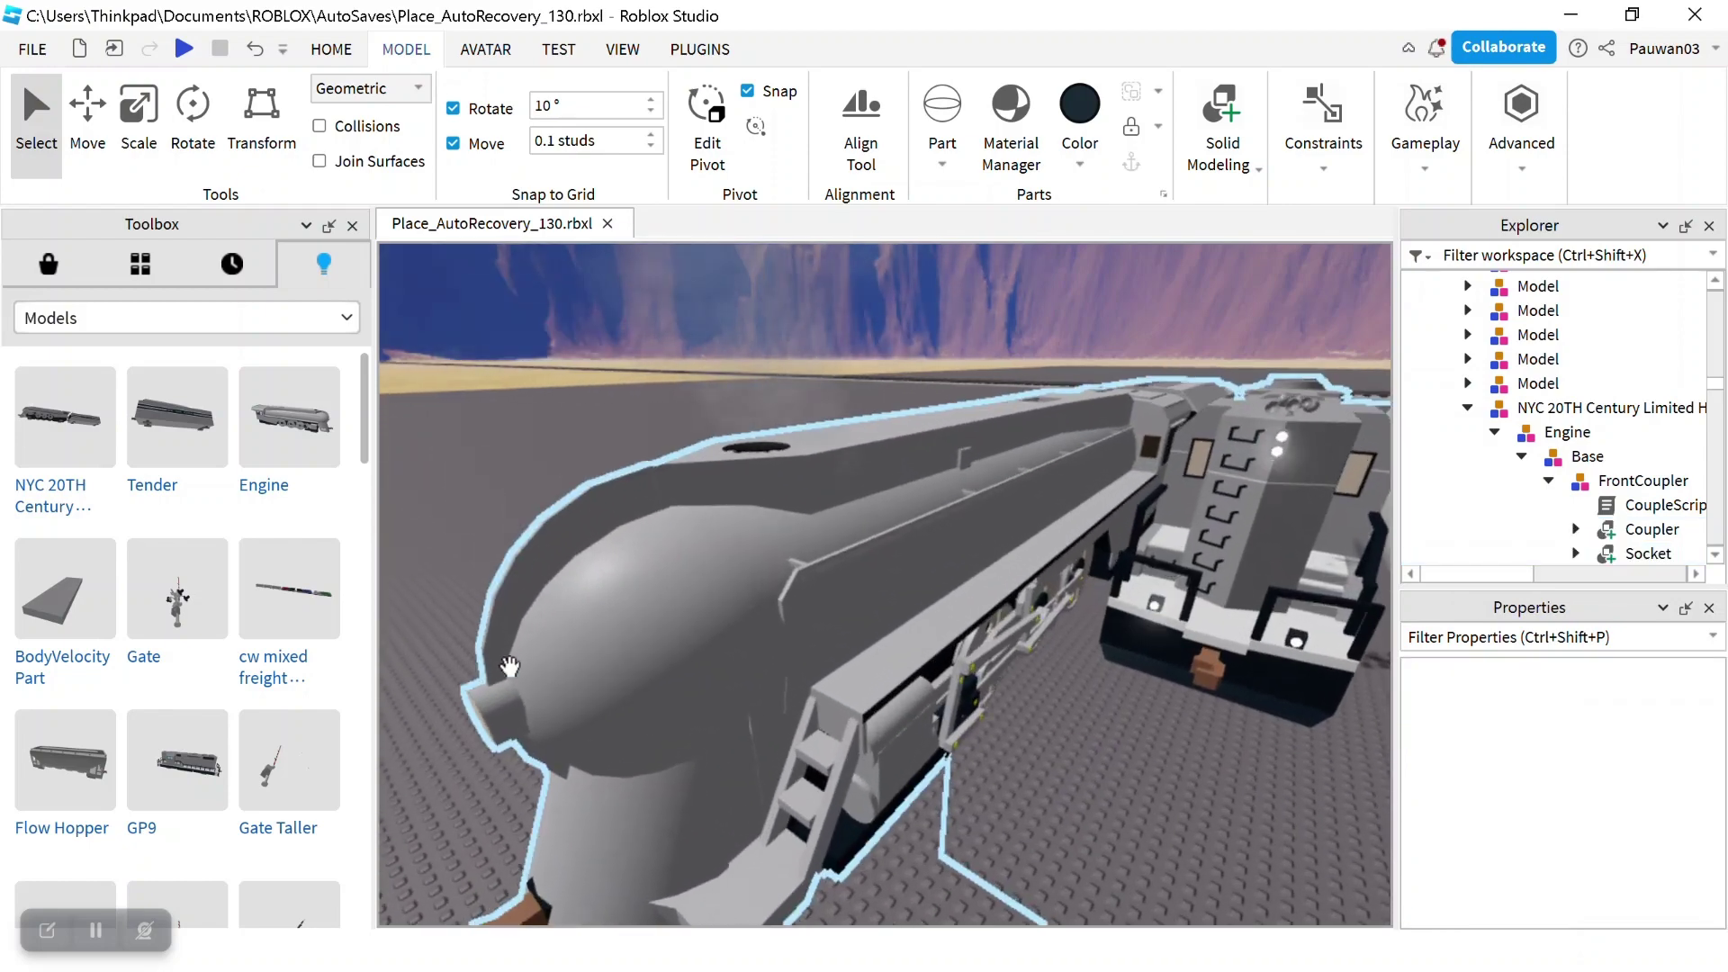
right_drag(509, 668, 640, 616)
scroll(870, 563, up, 12)
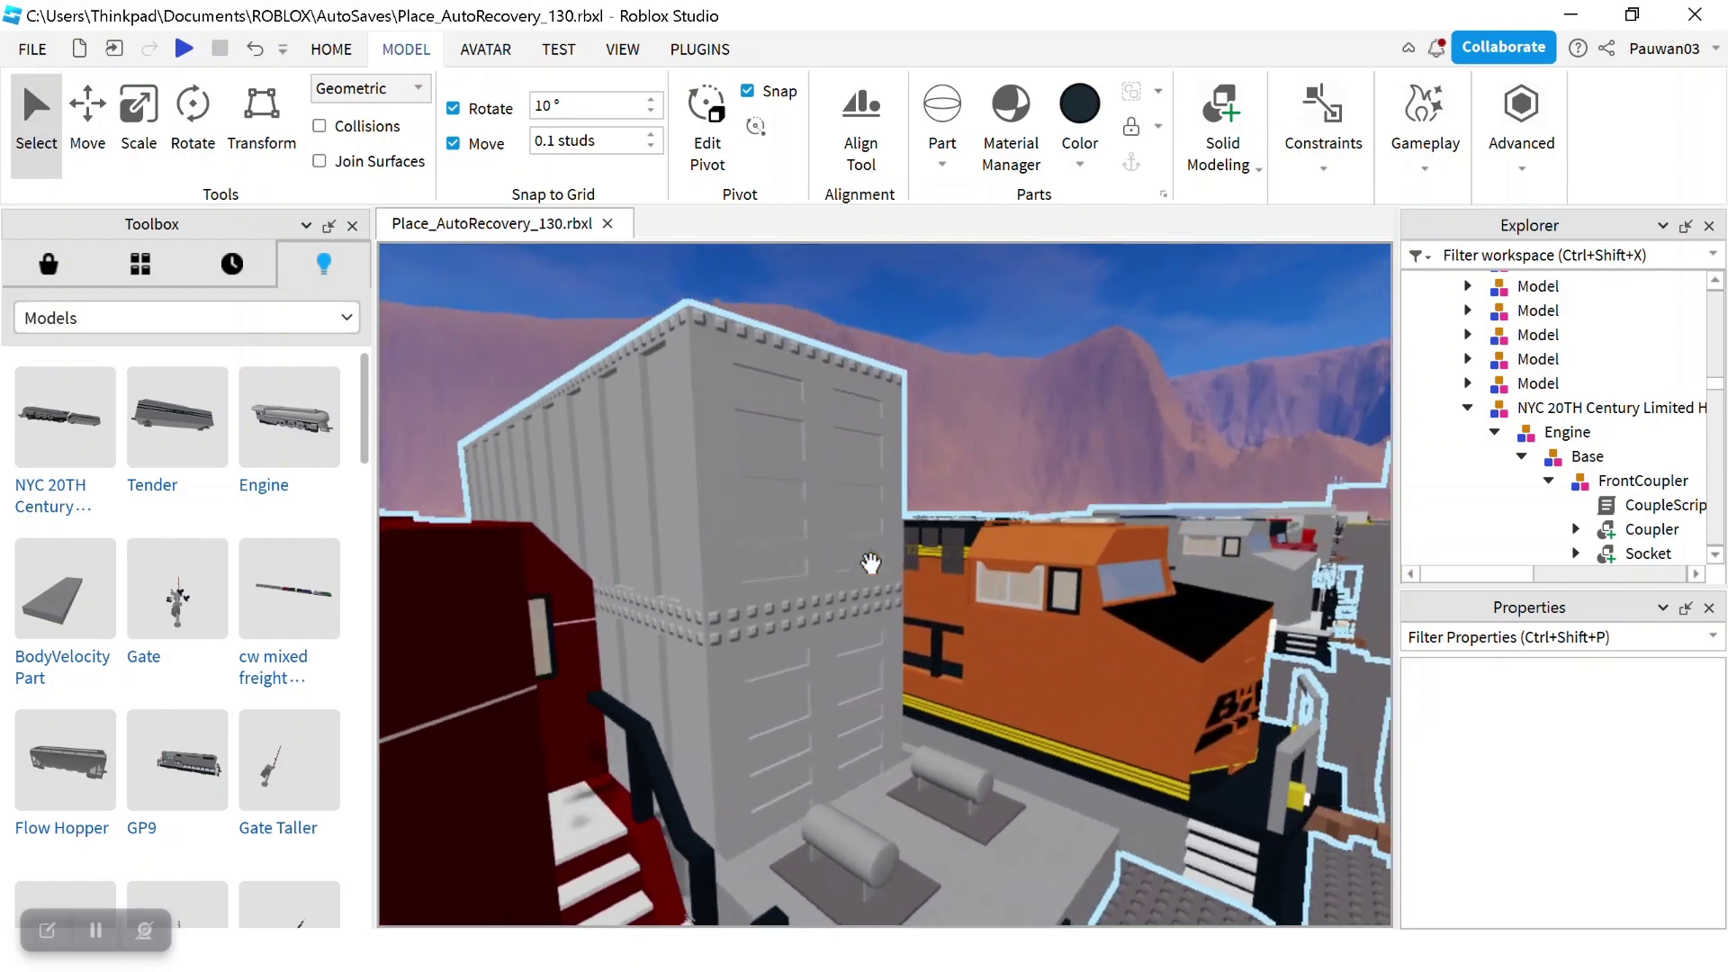
scroll(870, 563, up, 10)
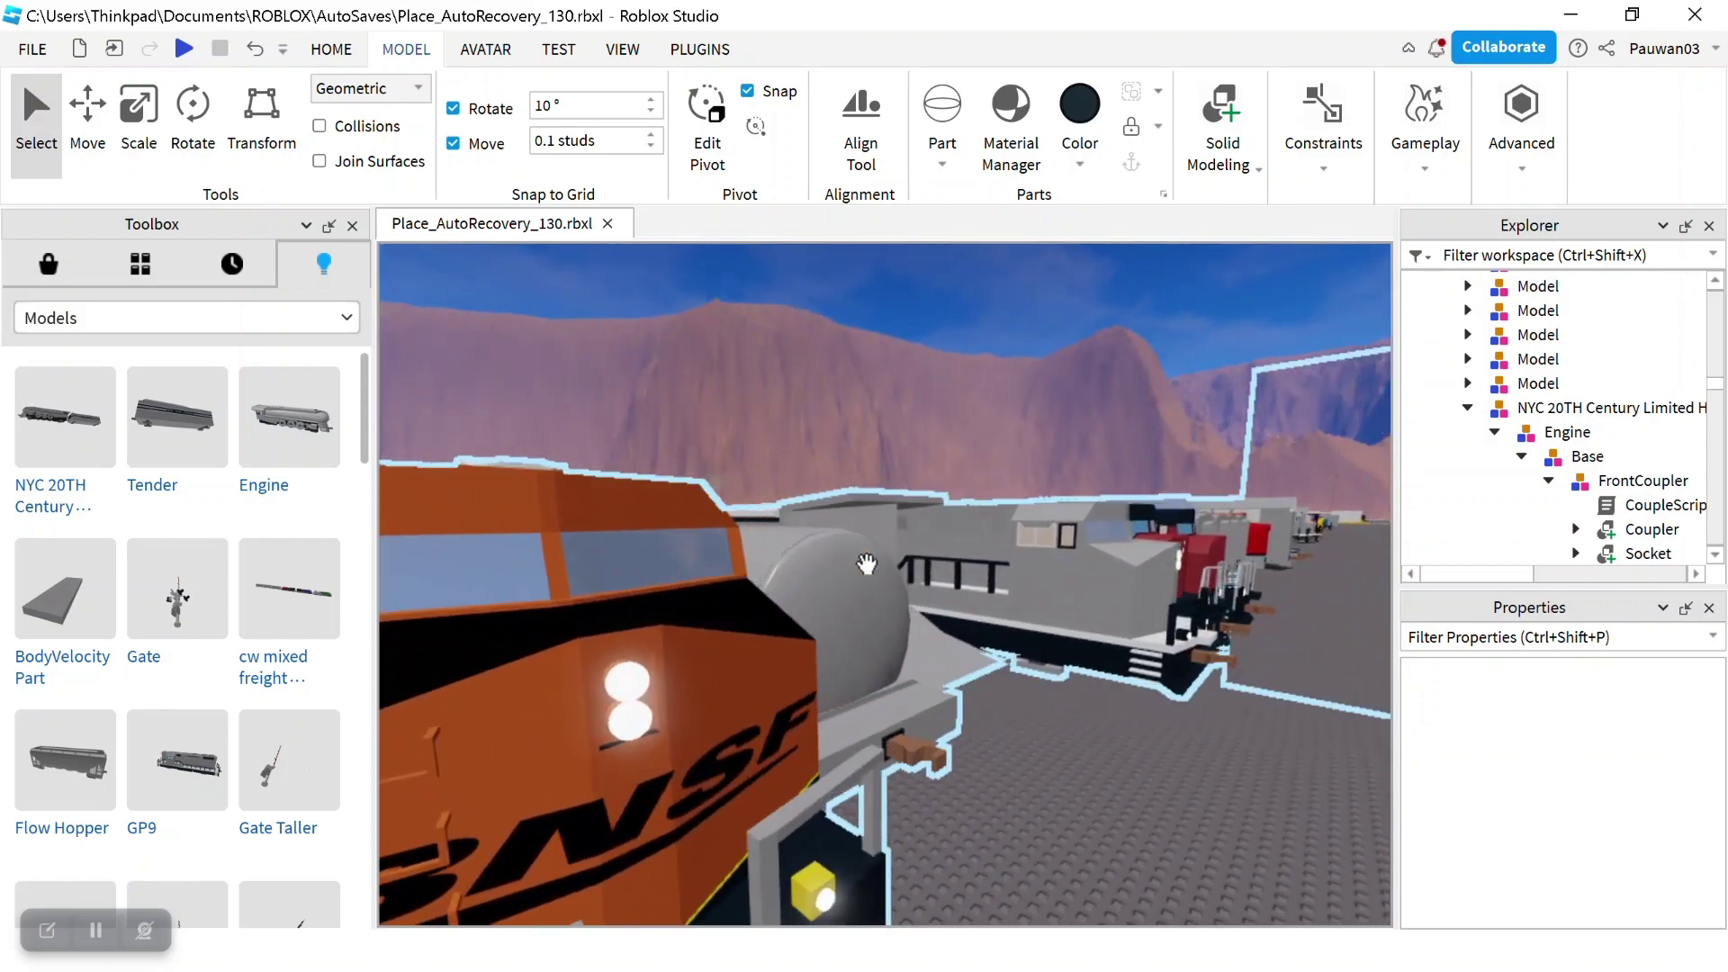
scroll(870, 564, up, 10)
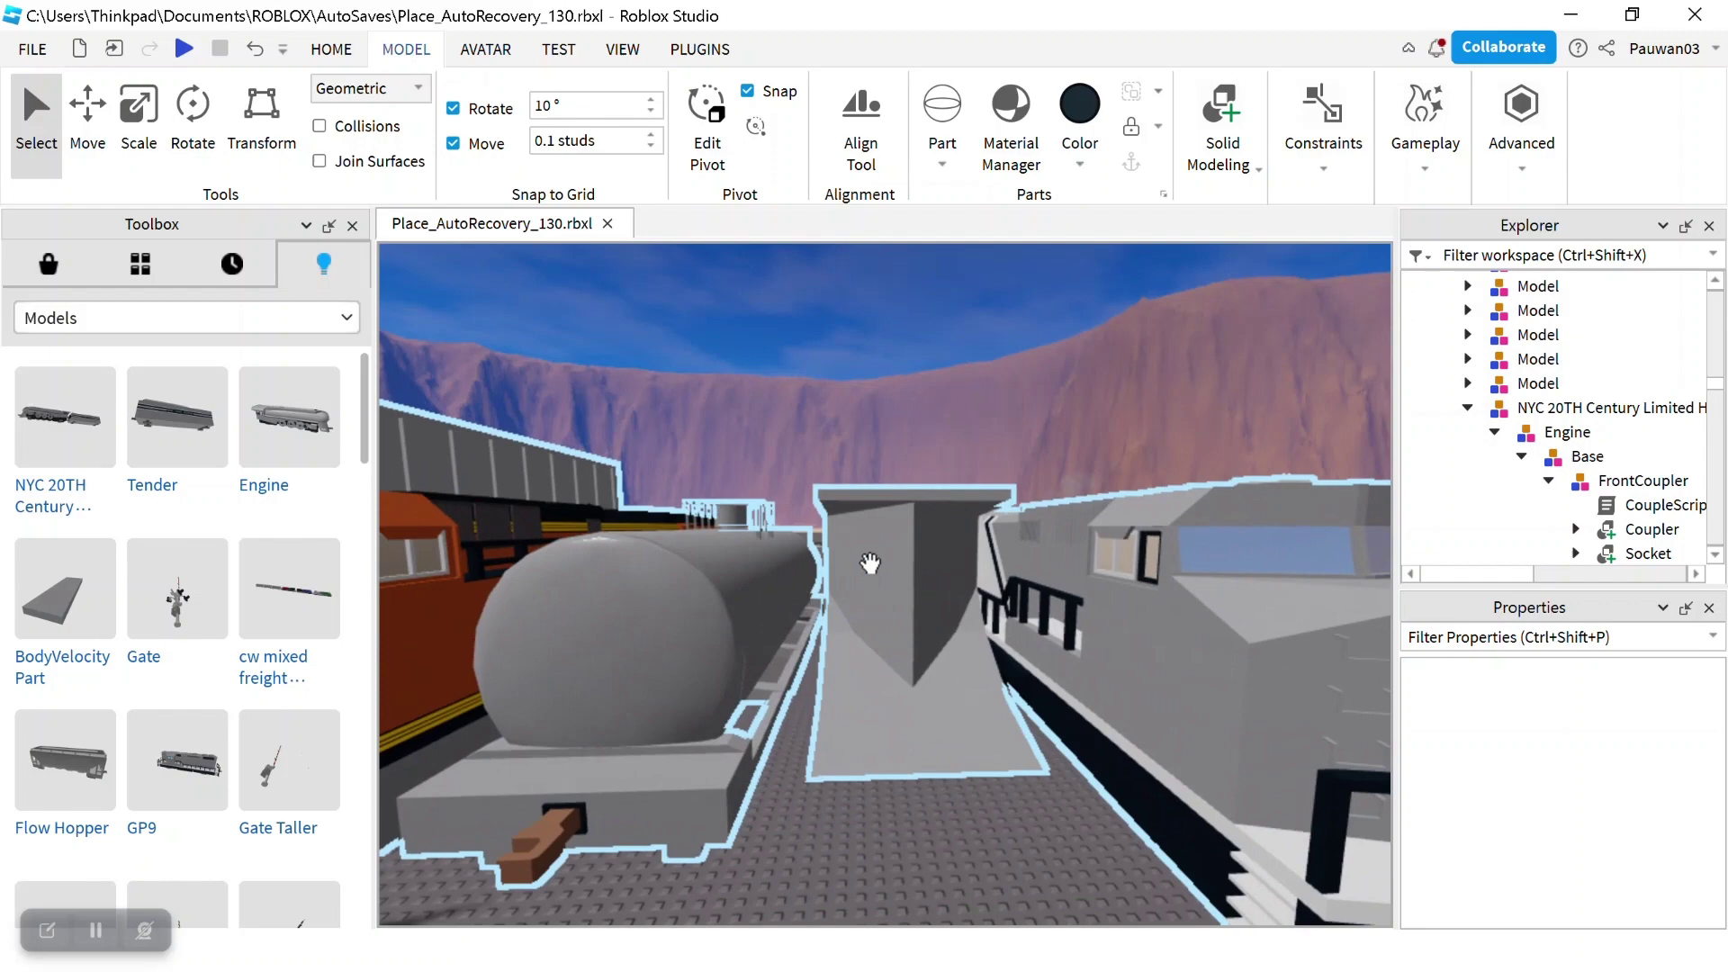
scroll(870, 563, up, 10)
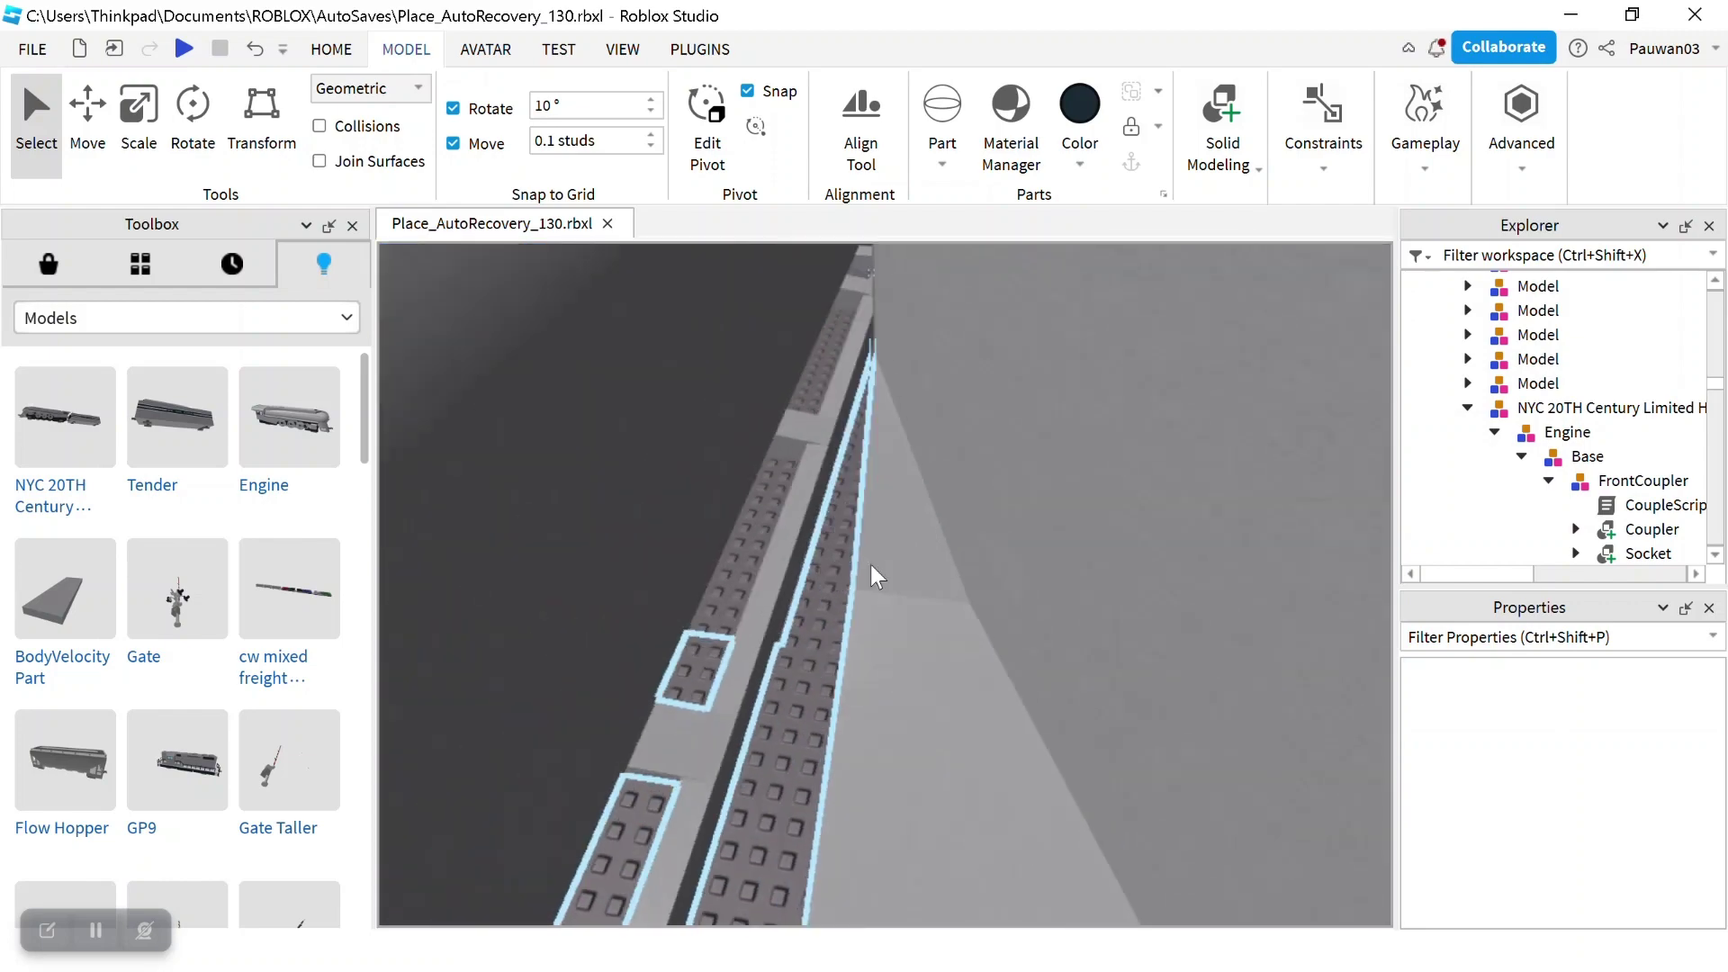
scroll(870, 563, down, 12)
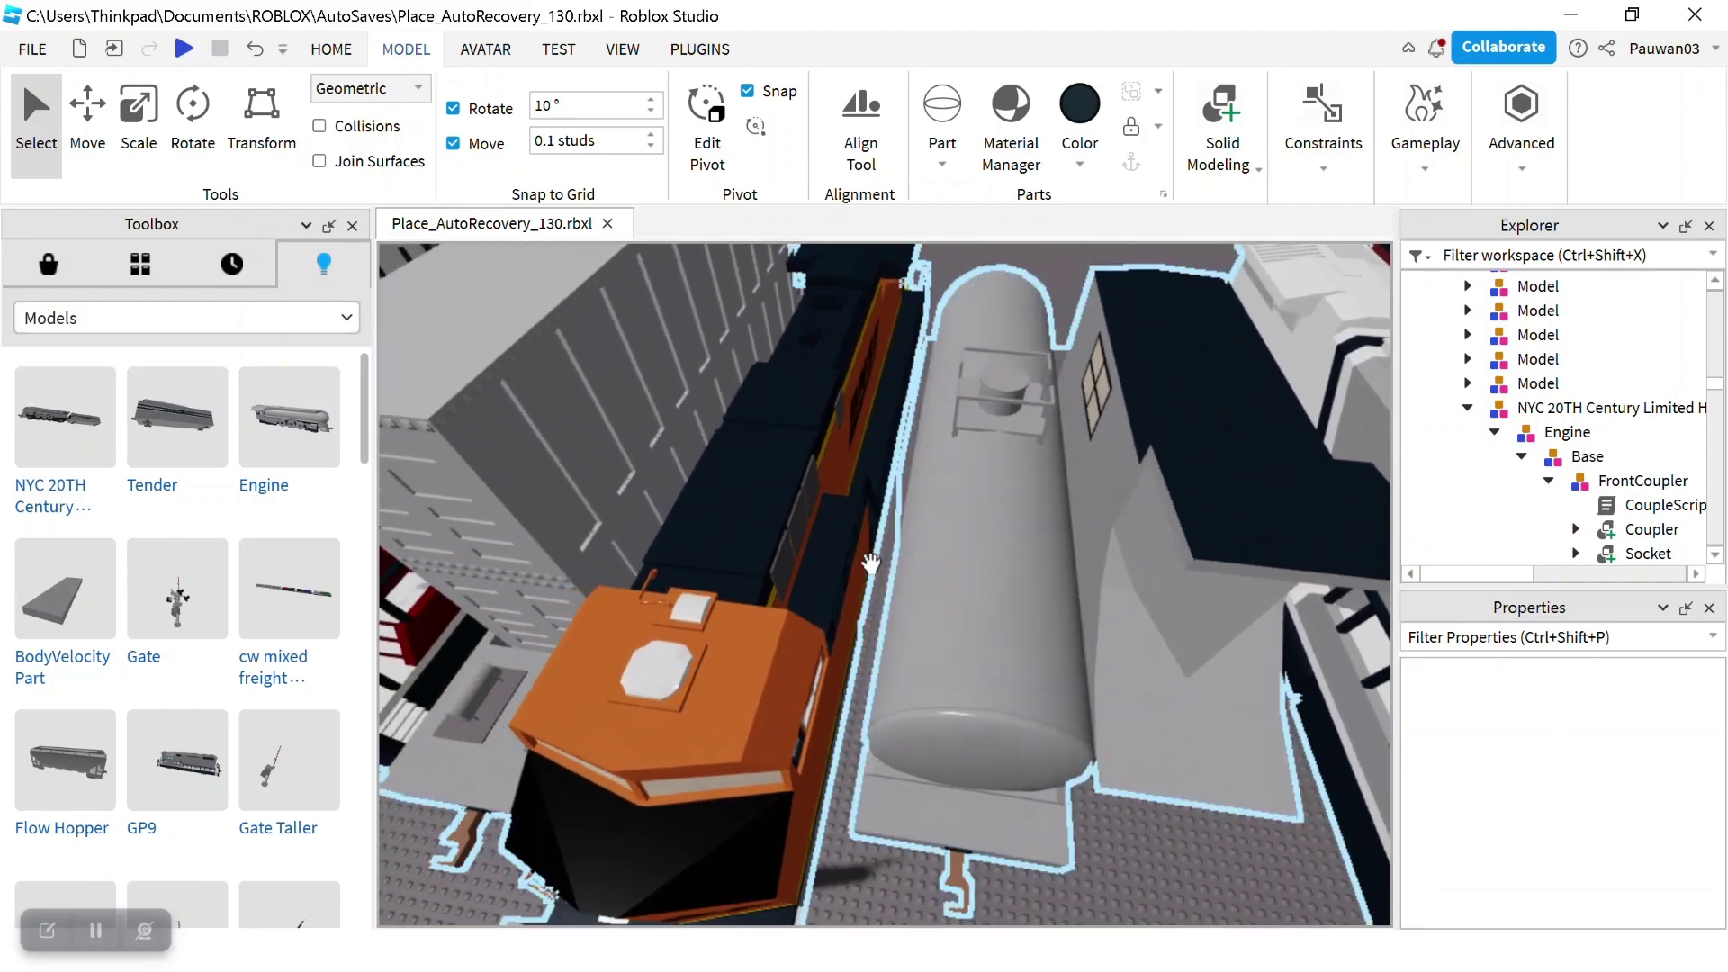
key(a)
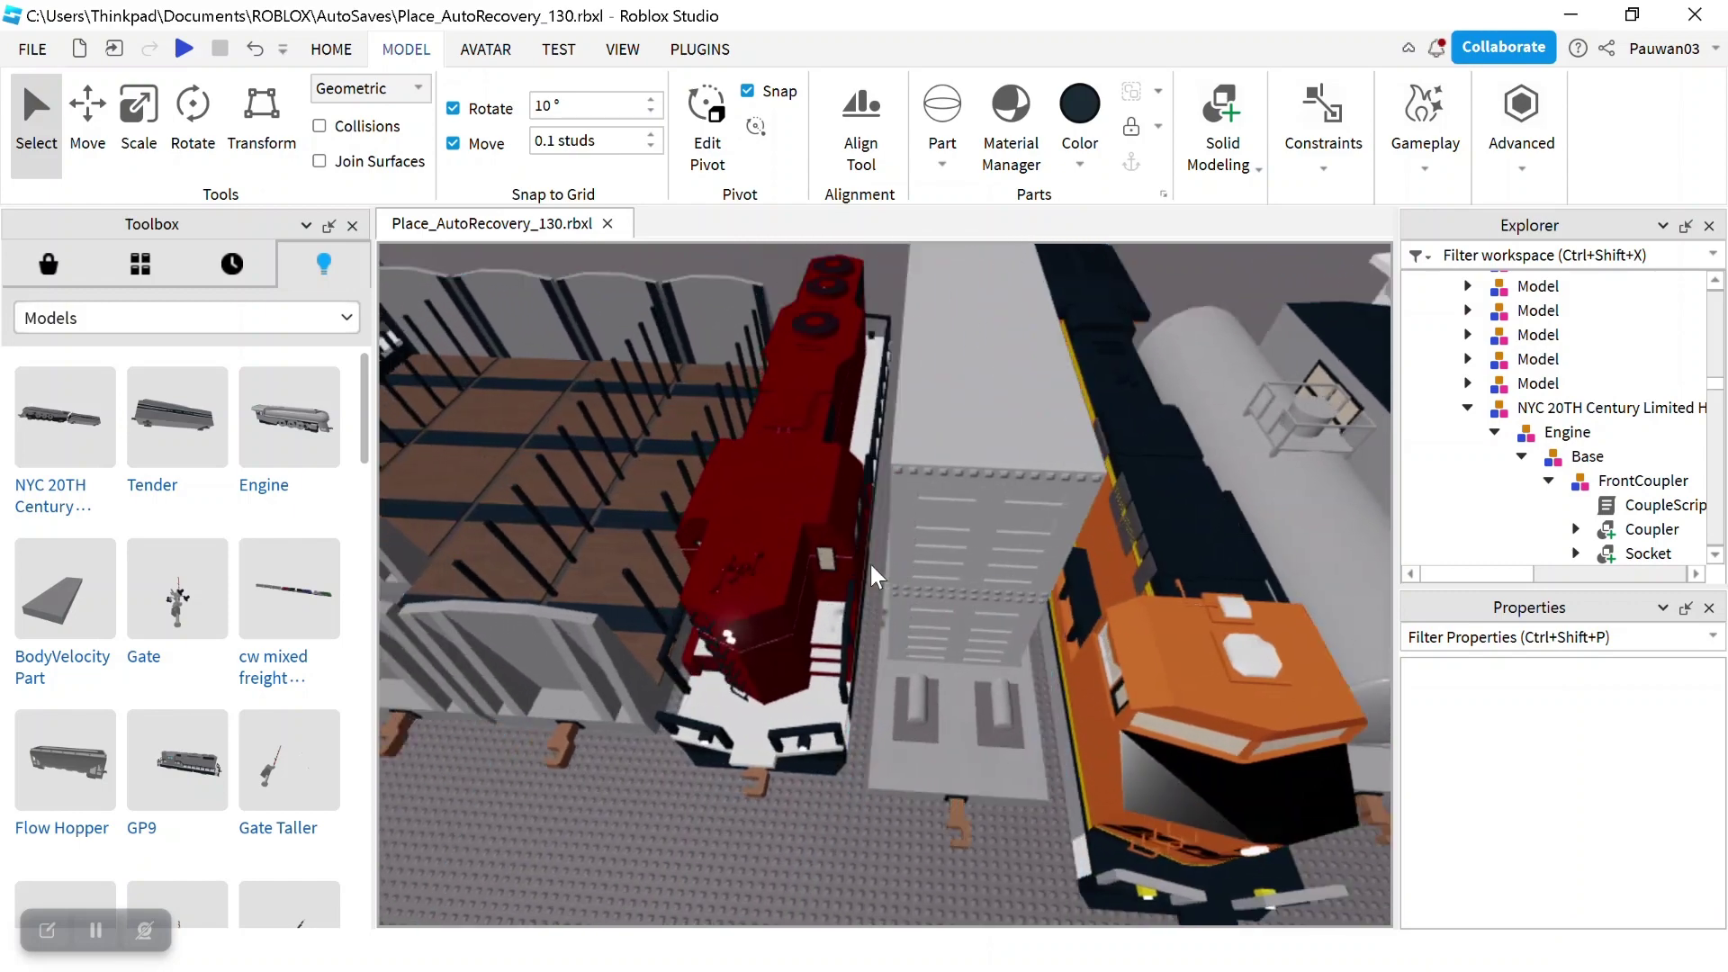
key(a)
mouse_move(880, 555)
right_down()
mouse_move(1092, 486)
mouse_move(667, 629)
mouse_move(871, 564)
right_up()
Look over the whole train row from above, from the grey freight cars past Thomas to the container cars by the road
key(w)
key(w)
key(s)
scroll(870, 562, down, 10)
scroll(1151, 479, up, 5)
right_drag(1152, 479, 1155, 477)
scroll(1152, 479, up, 4)
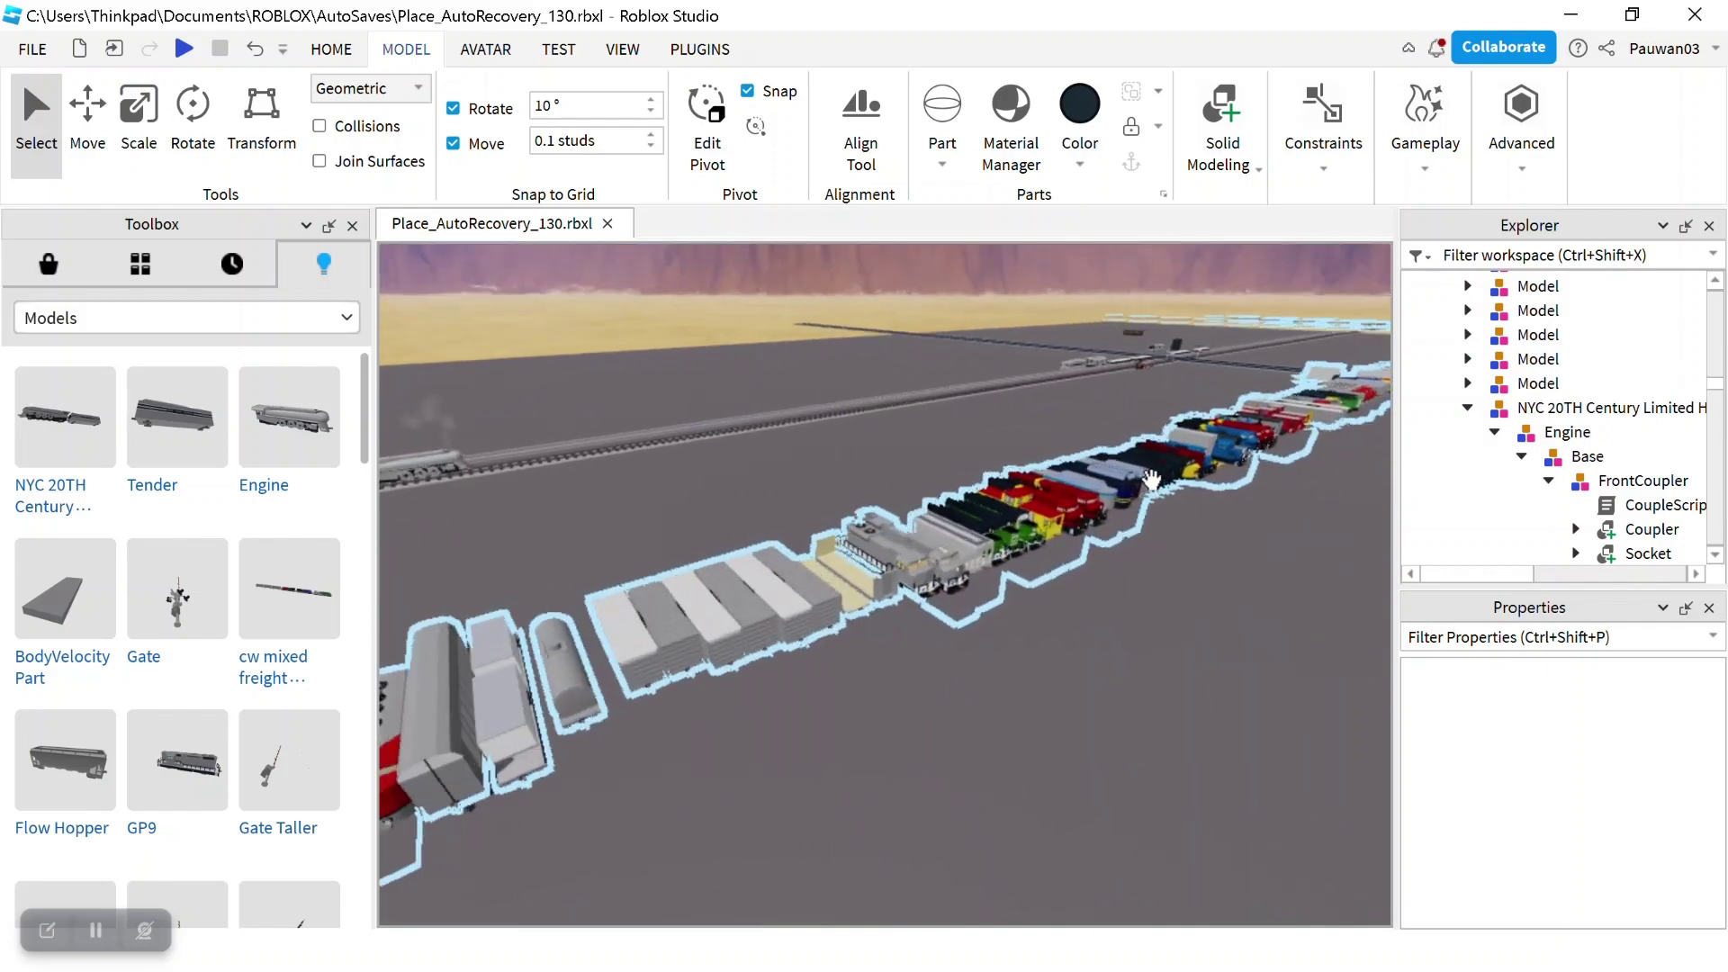
scroll(1152, 479, up, 4)
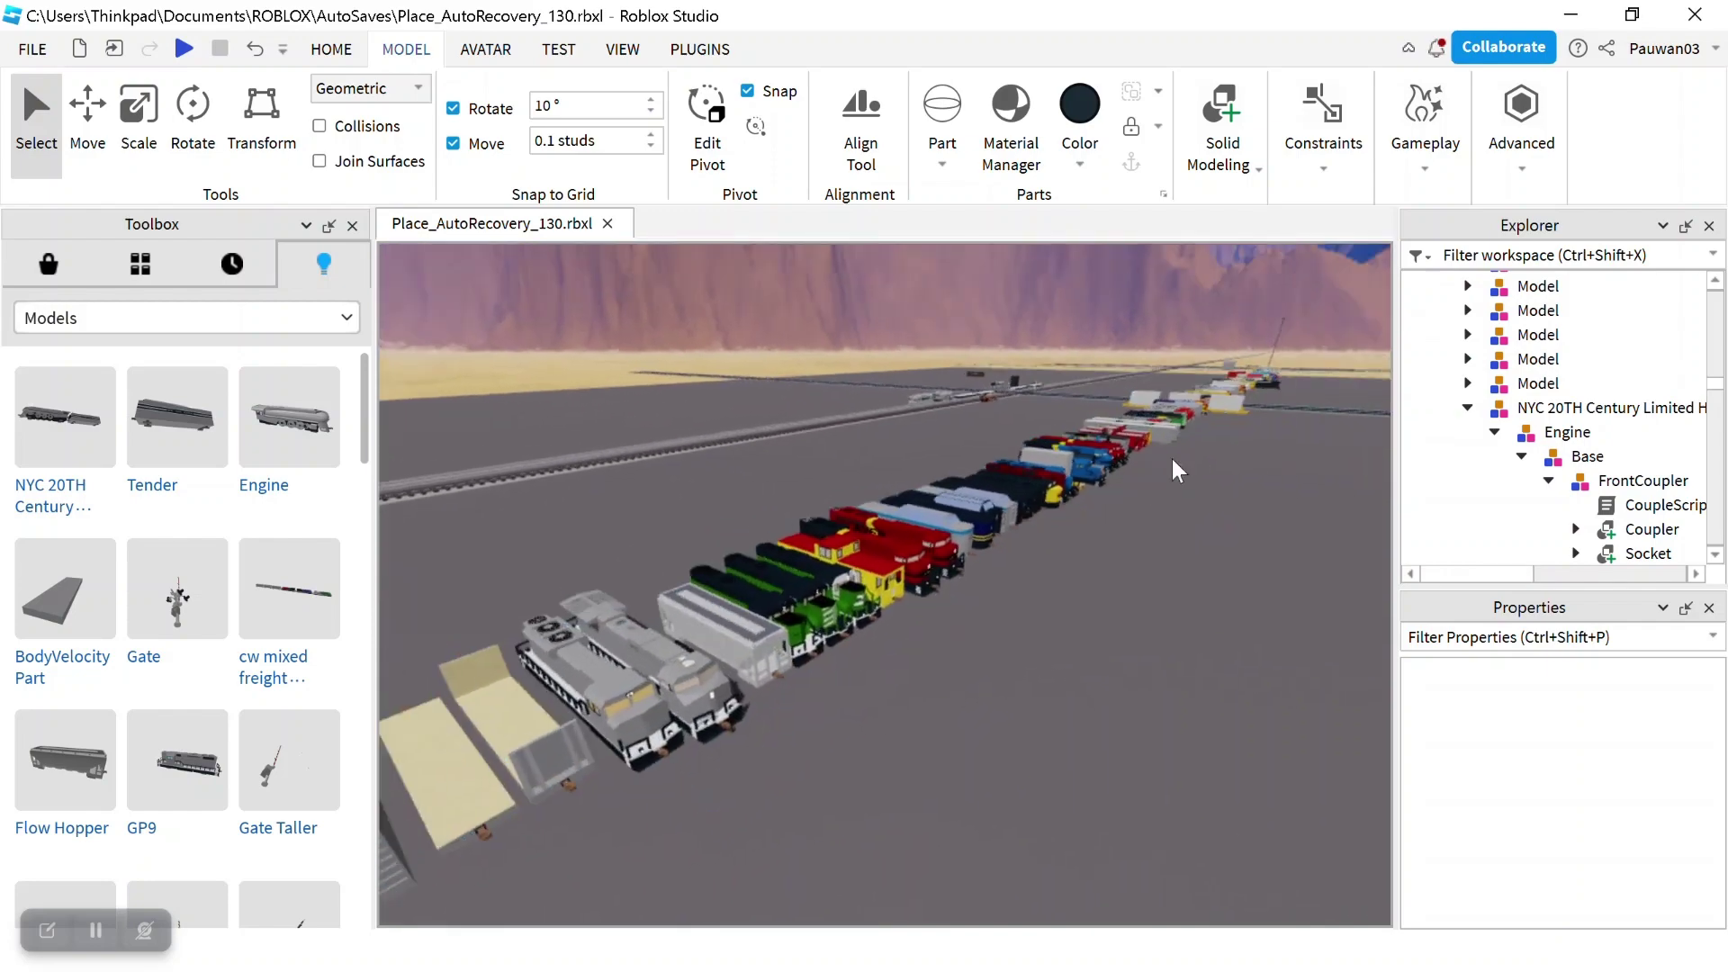
scroll(1228, 396, up, 7)
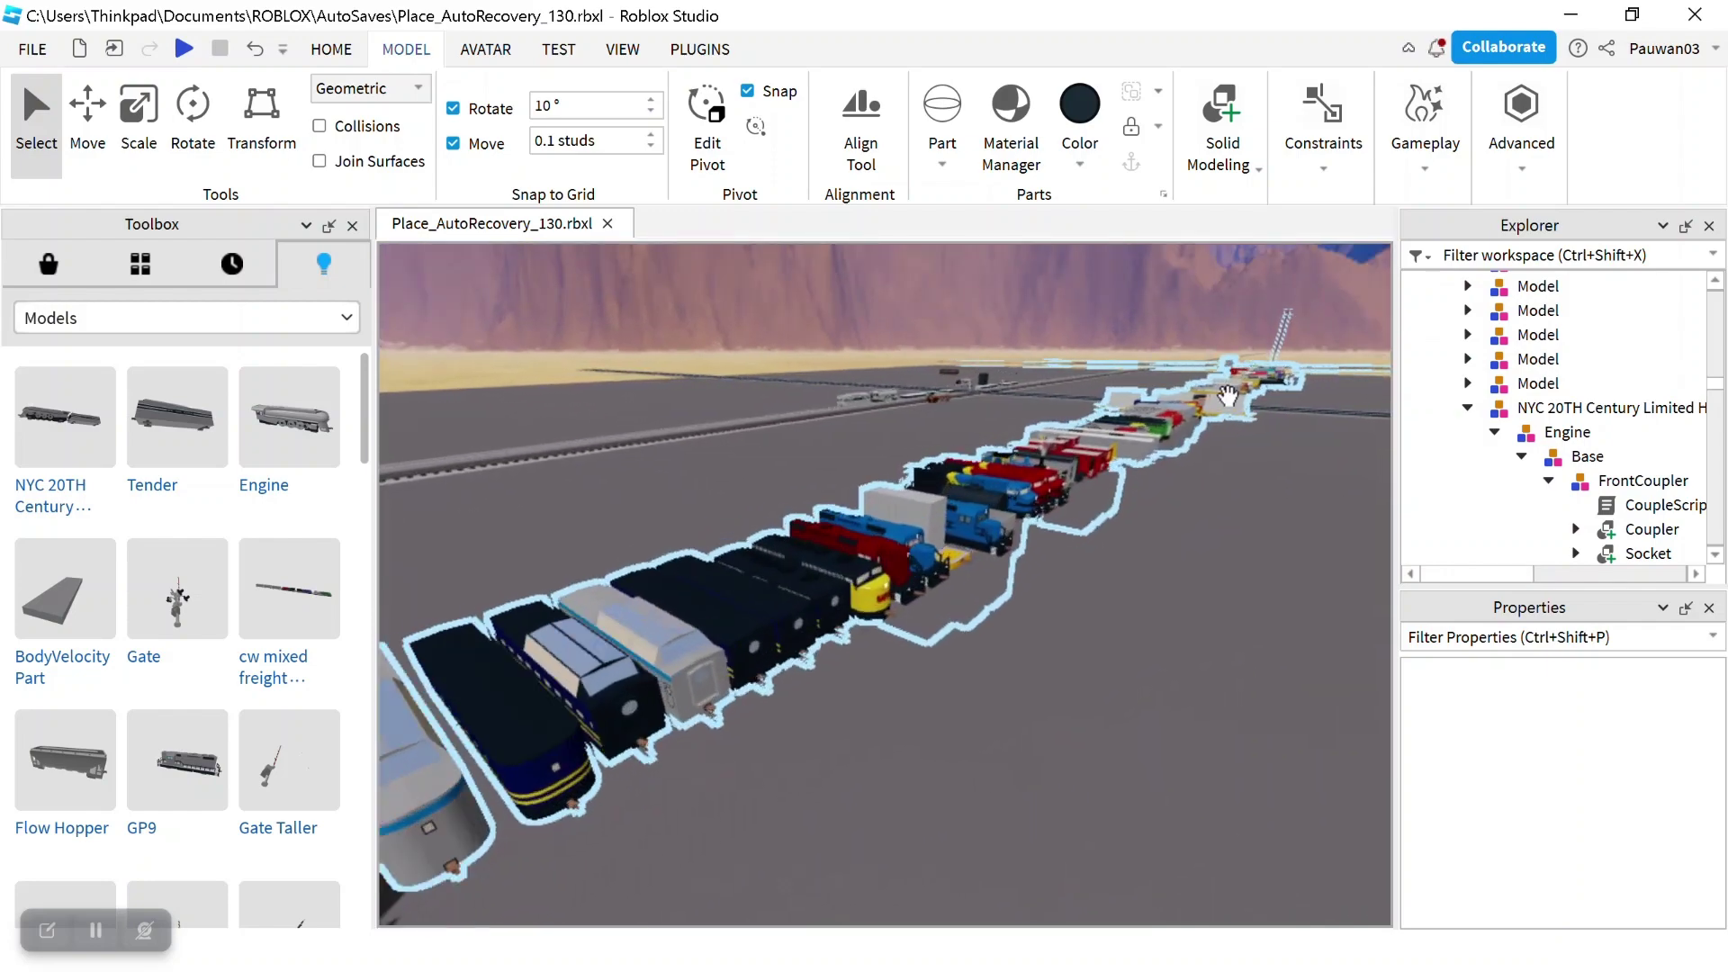
scroll(1269, 326, up, 12)
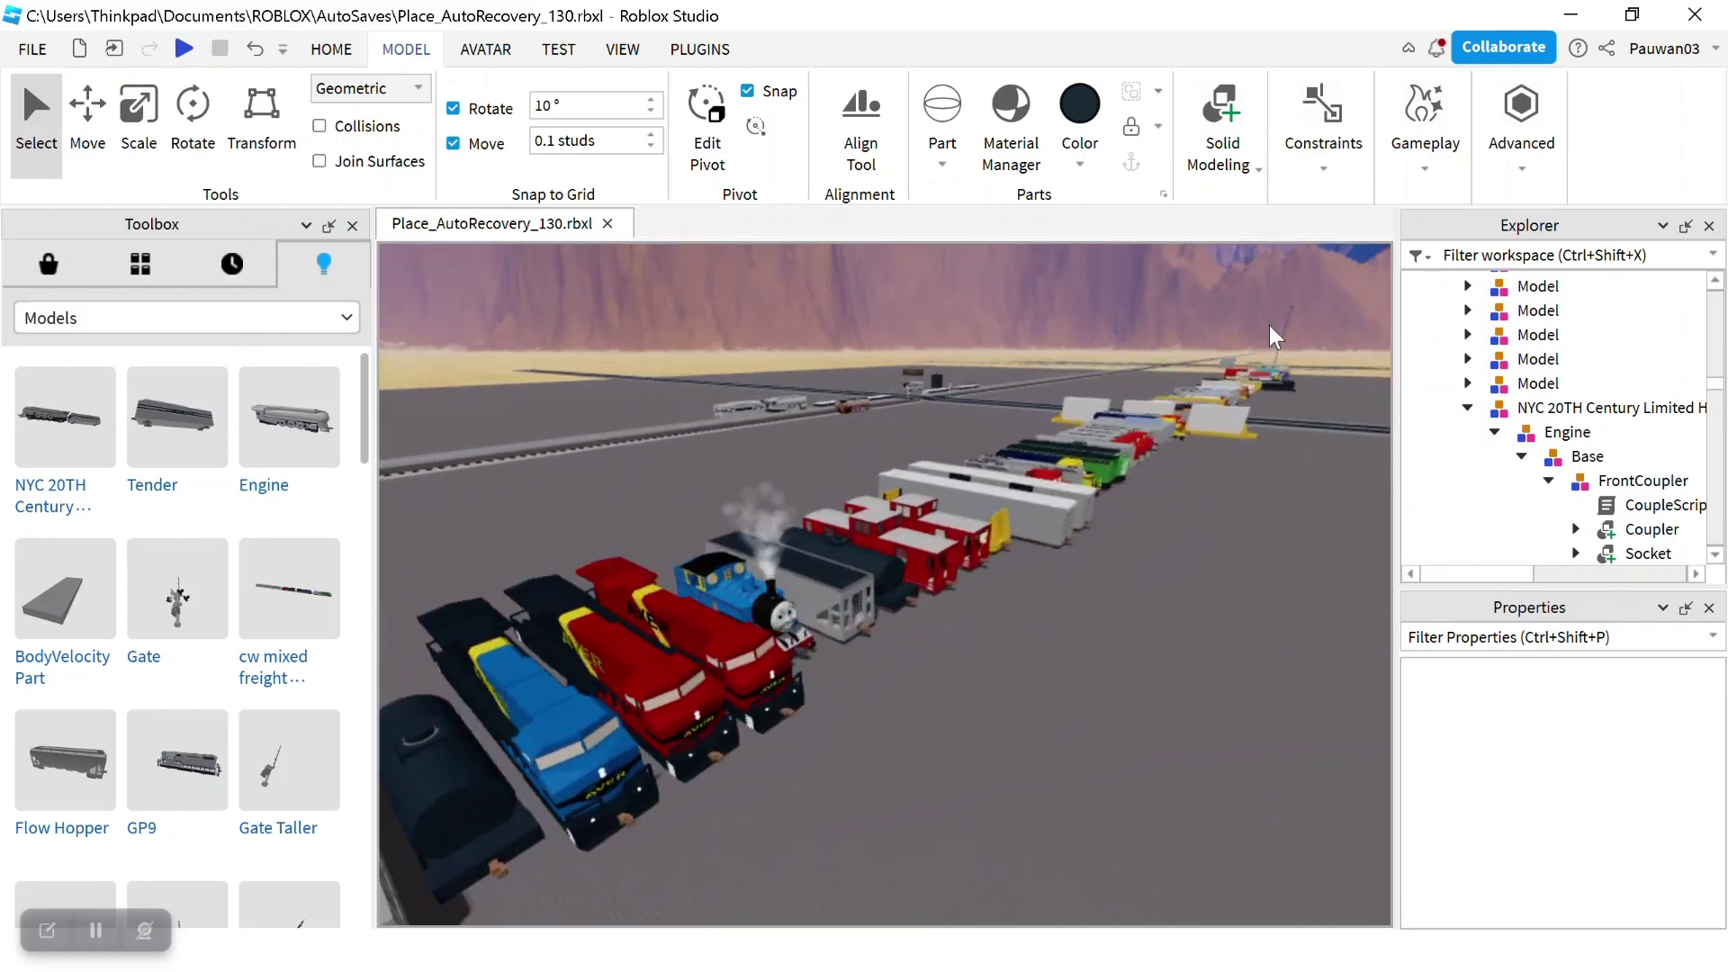
scroll(1269, 326, up, 4)
scroll(1269, 325, down, 7)
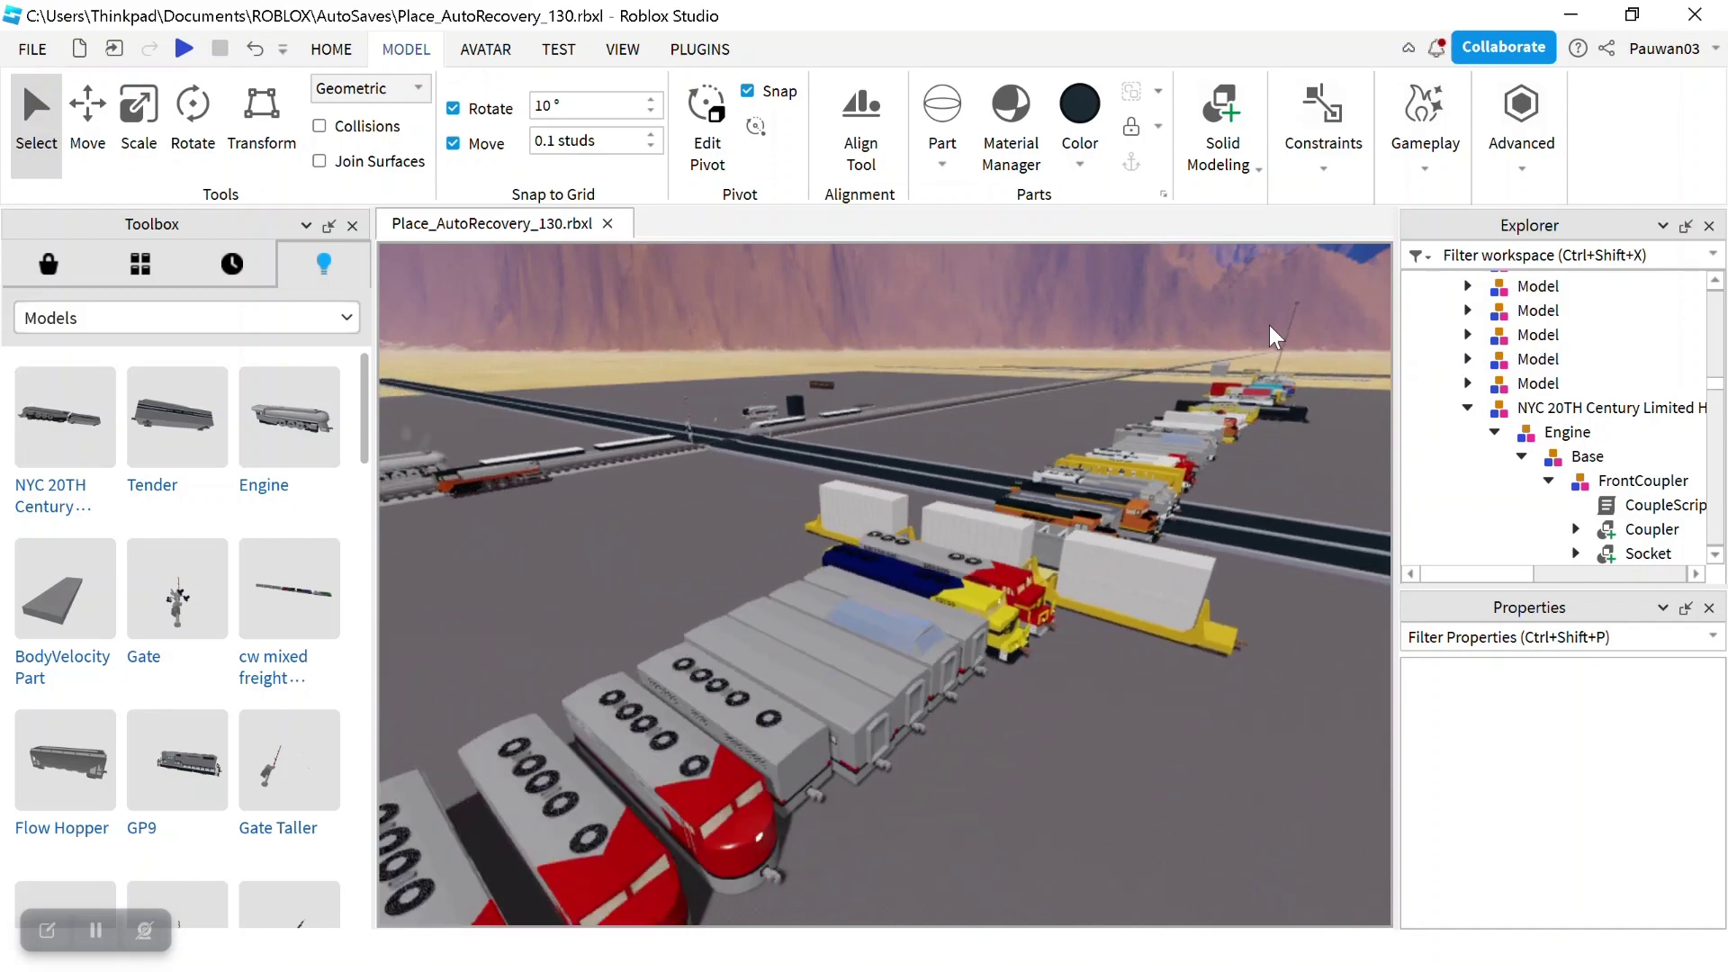
Review the row in the opposite direction, from the boxcars and red cabooses back to the BNSF and dark red locomotives
right_drag(1043, 397, 1040, 398)
scroll(1040, 398, up, 2)
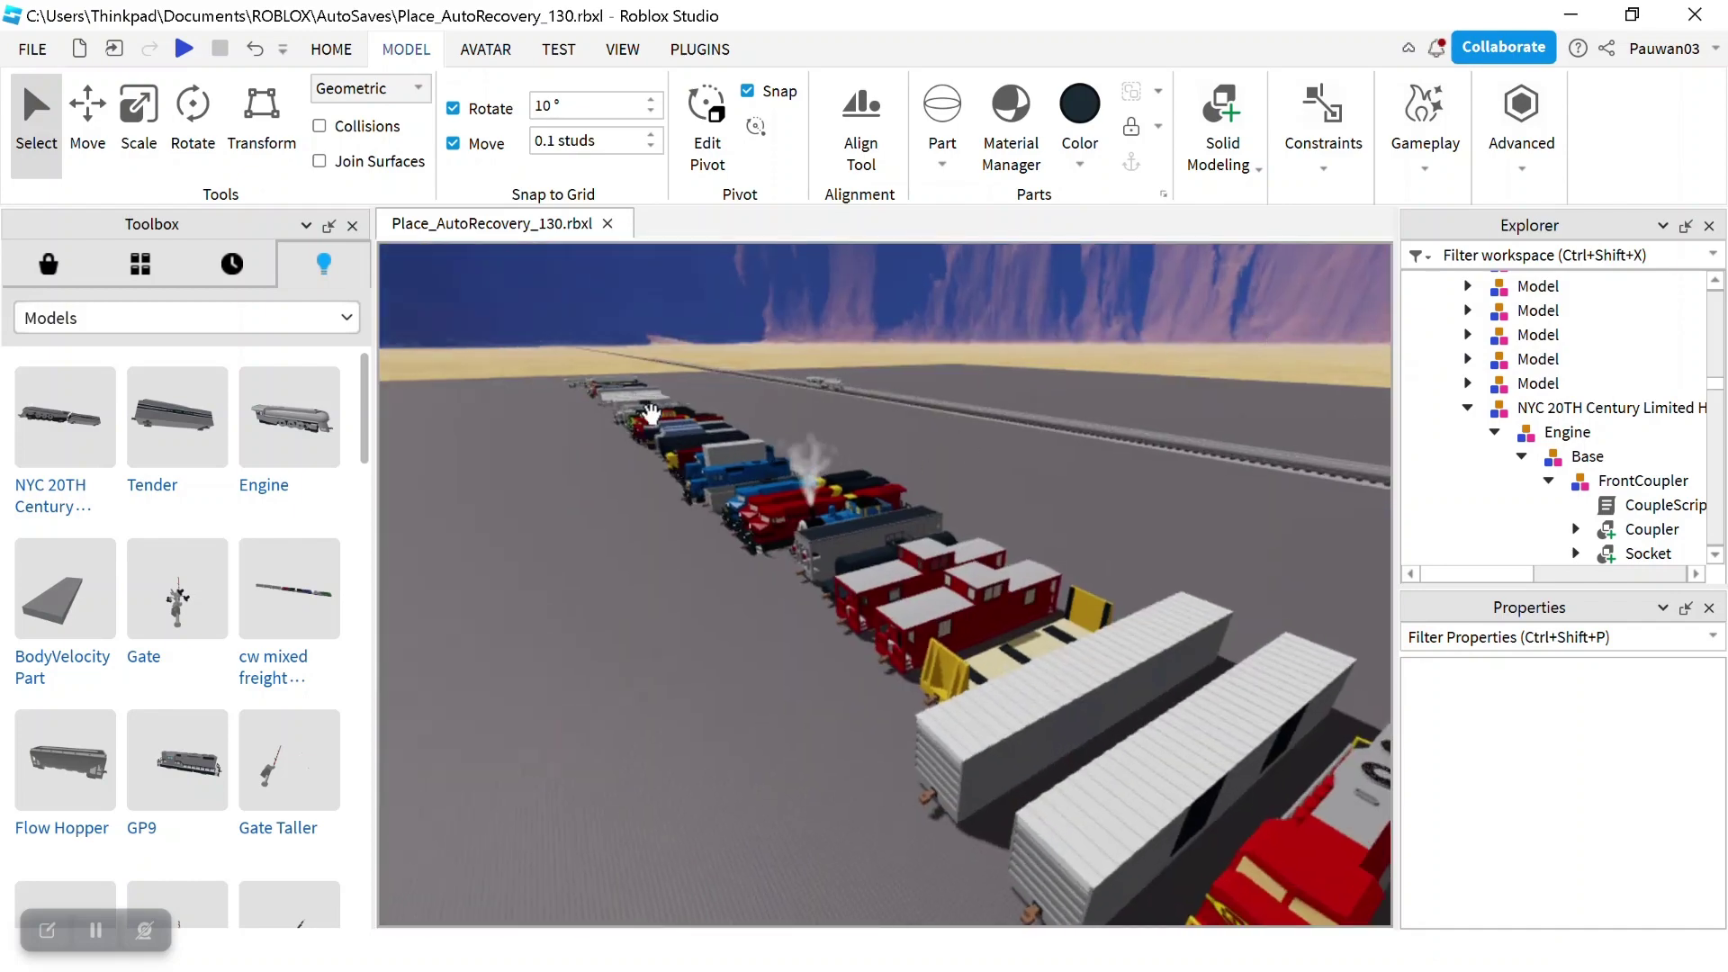
scroll(650, 414, up, 10)
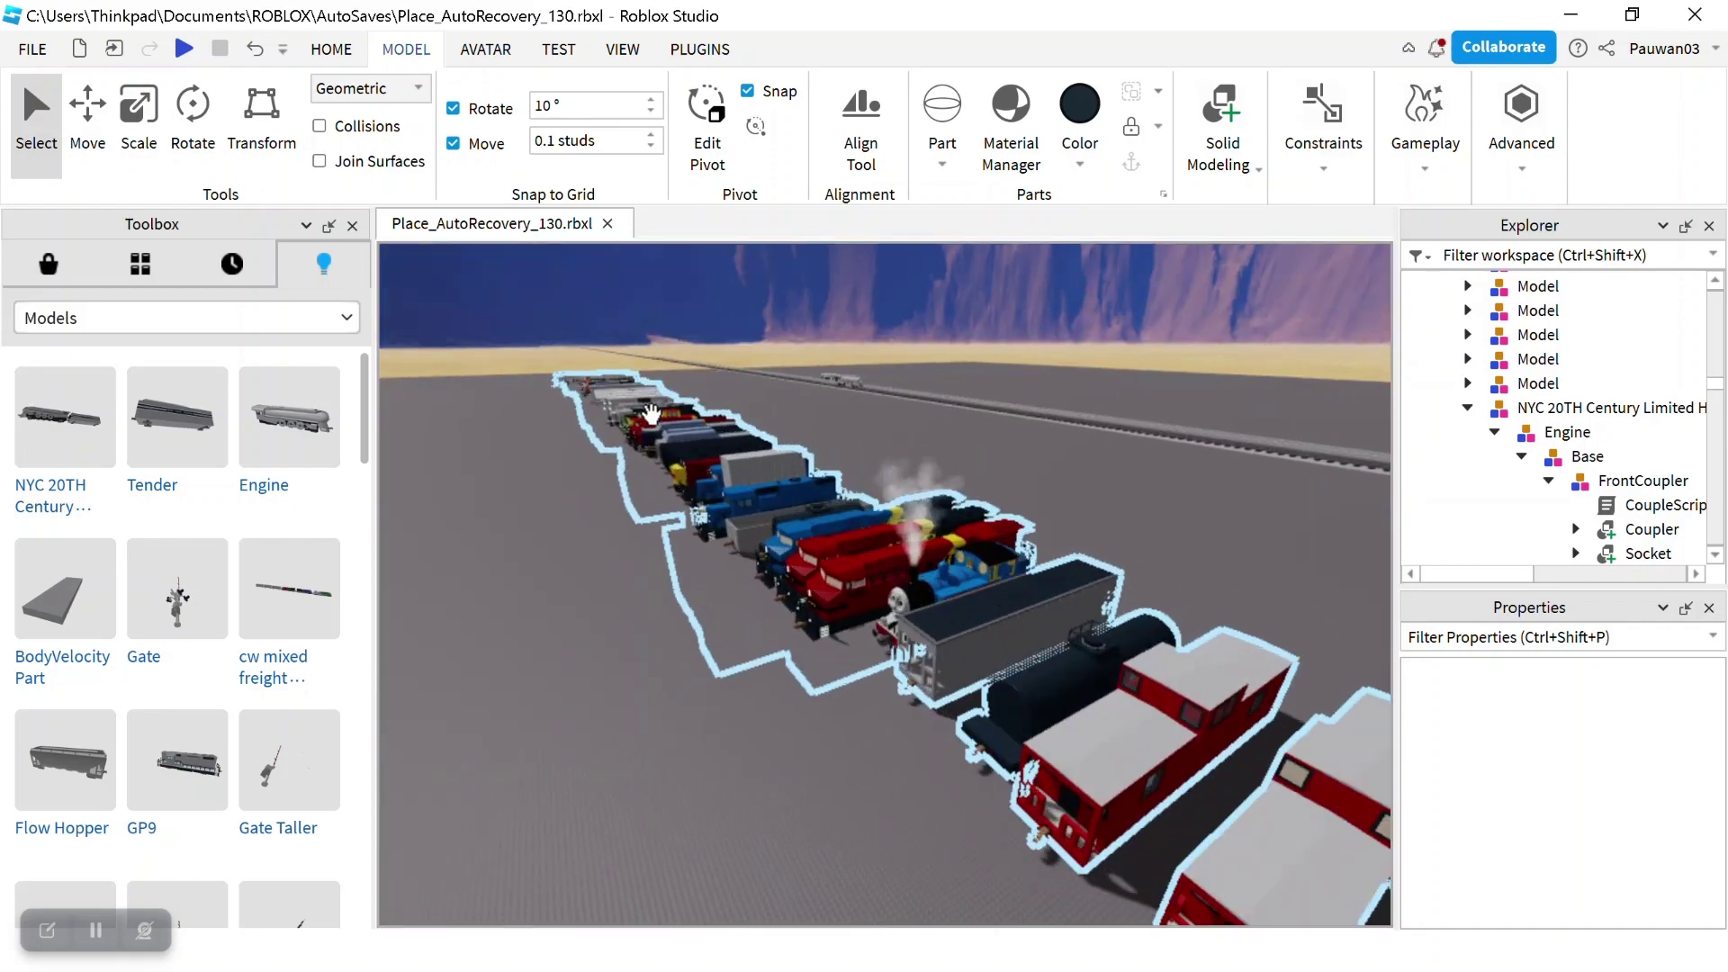
scroll(1115, 725, up, 3)
right_drag(1115, 725, 1115, 726)
scroll(1114, 722, up, 2)
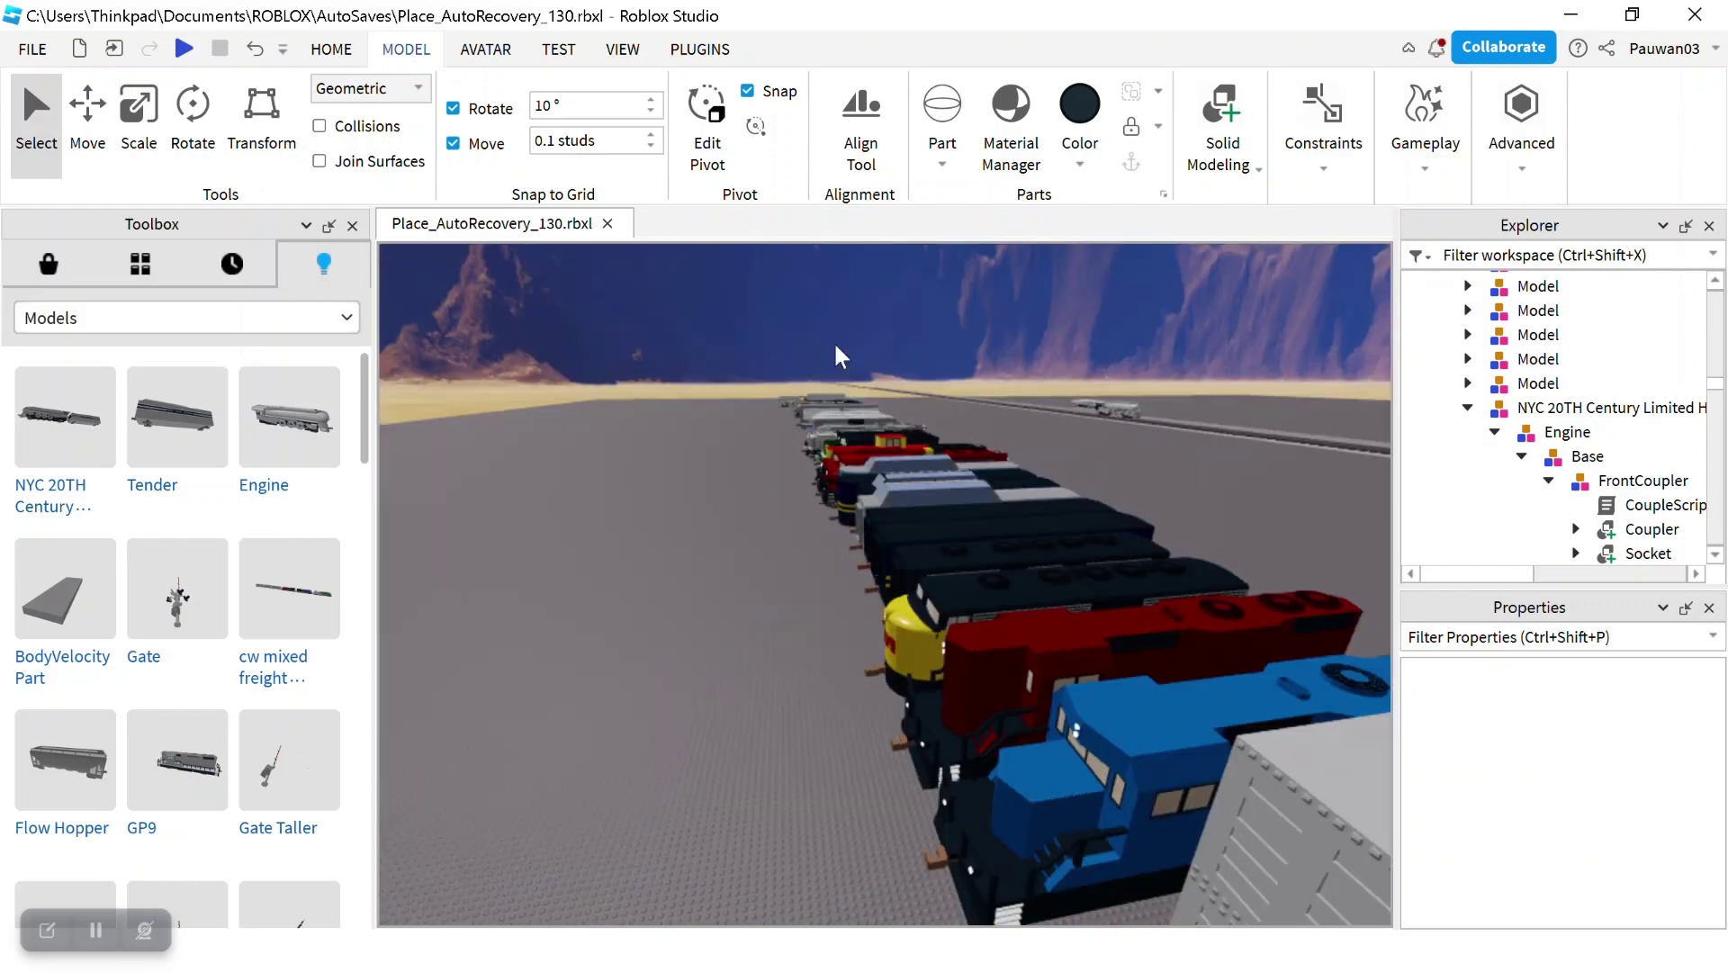
scroll(833, 344, up, 3)
scroll(833, 344, up, 7)
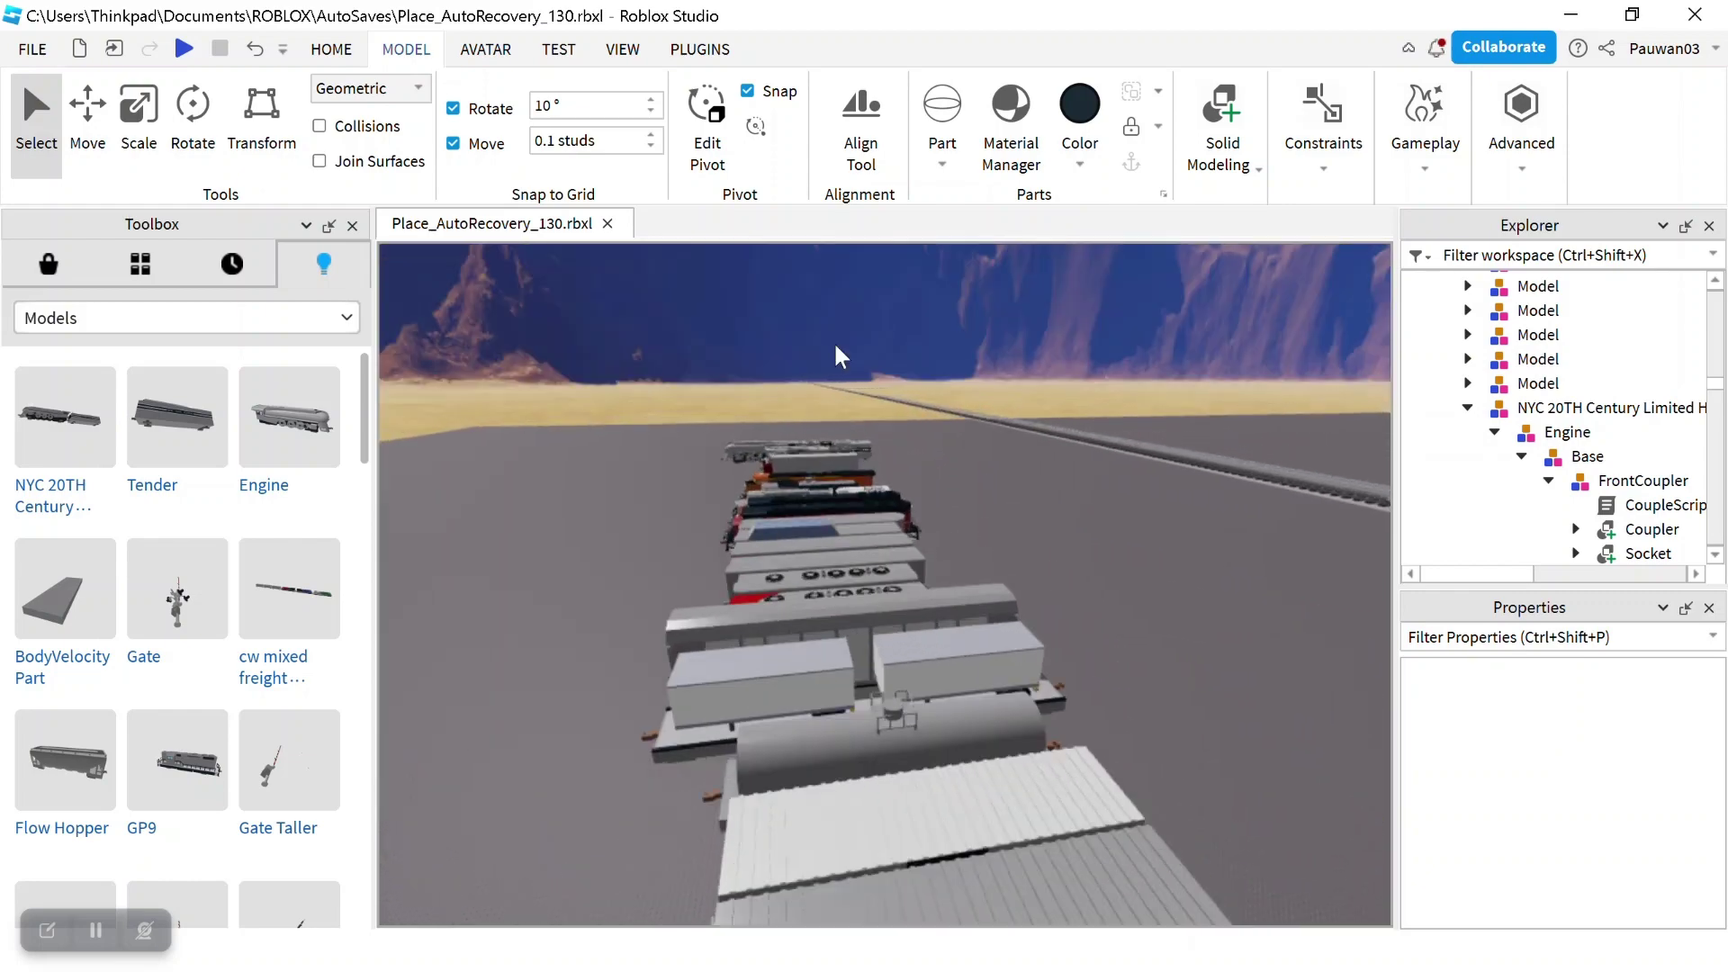
scroll(835, 345, up, 6)
right_drag(835, 344, 835, 346)
scroll(693, 554, up, 2)
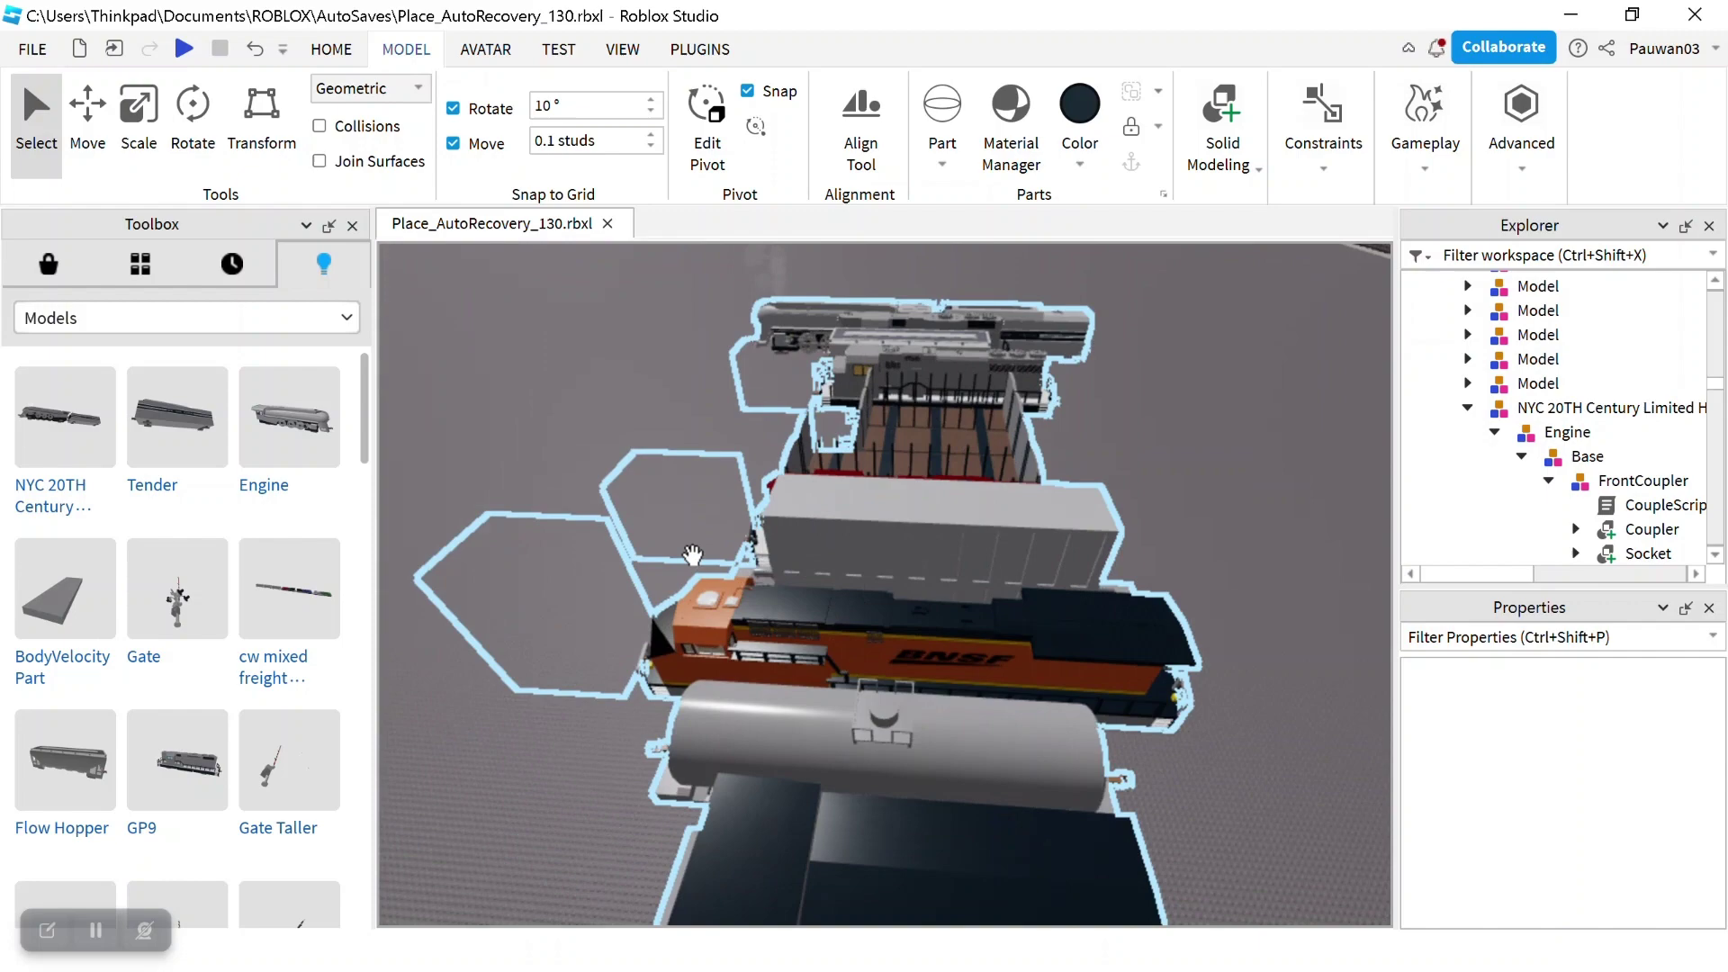
scroll(737, 509, up, 5)
mouse_move(737, 509)
right_down()
mouse_move(761, 471)
mouse_move(737, 510)
right_up()
scroll(737, 510, down, 3)
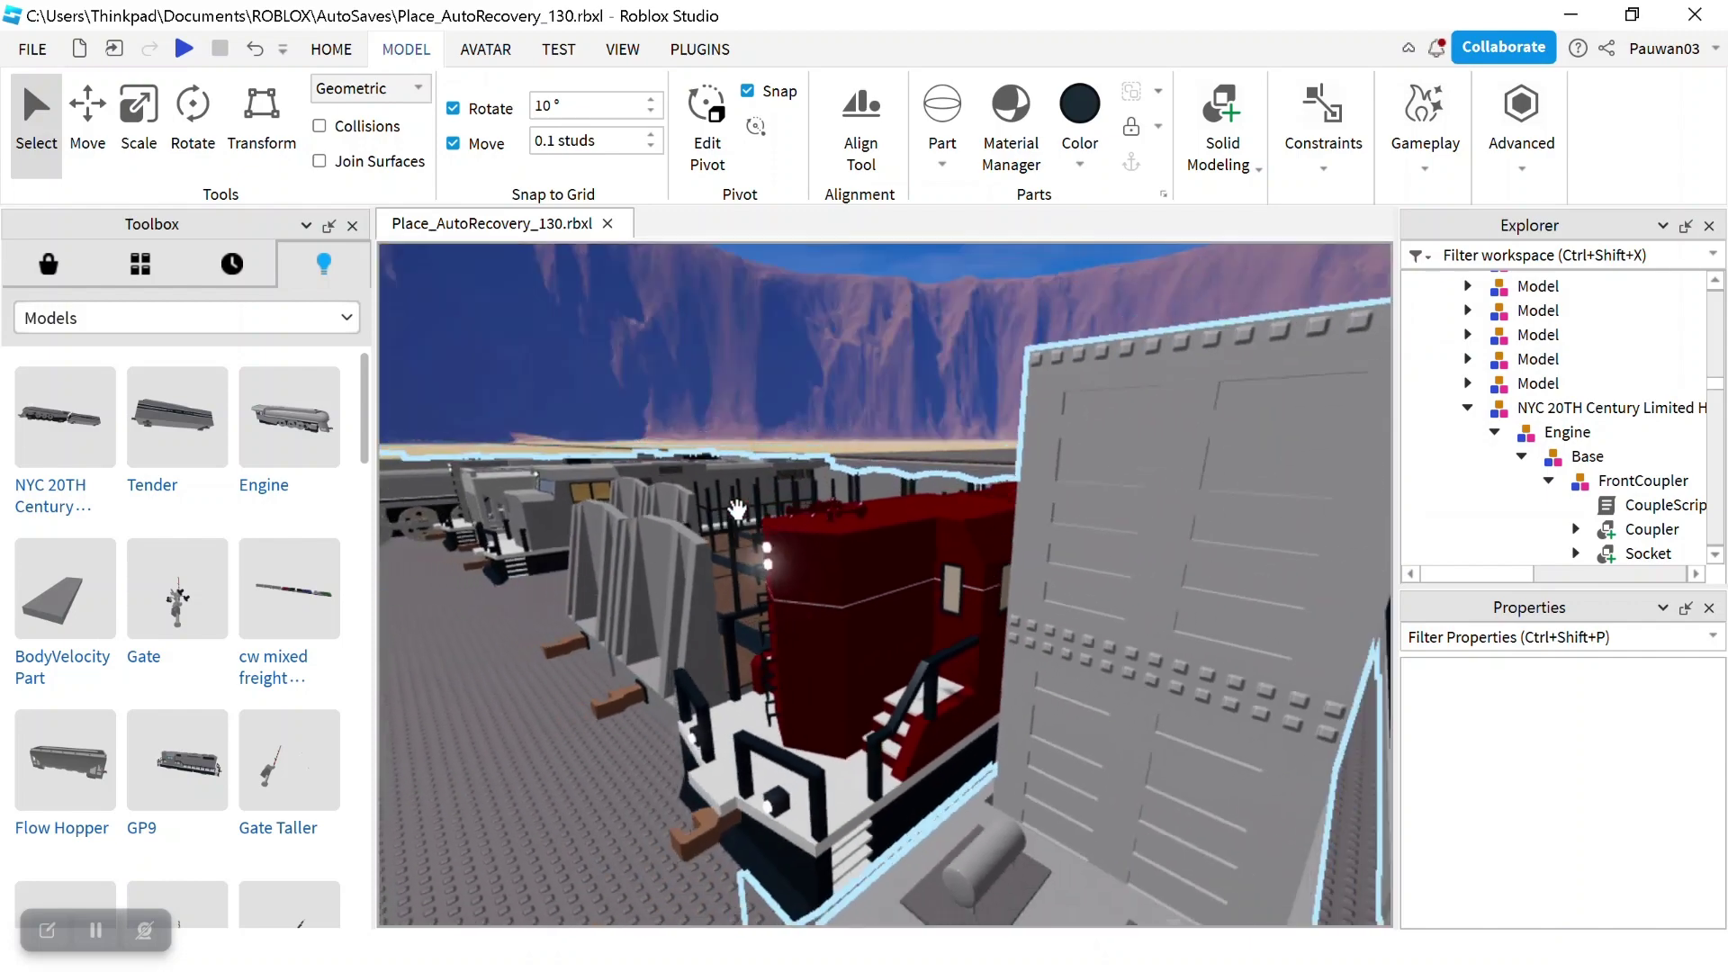
Inspect the train row from the Hudson and grey gondolas to the BNSF locomotive, including the open rear of the grey tender
key(a)
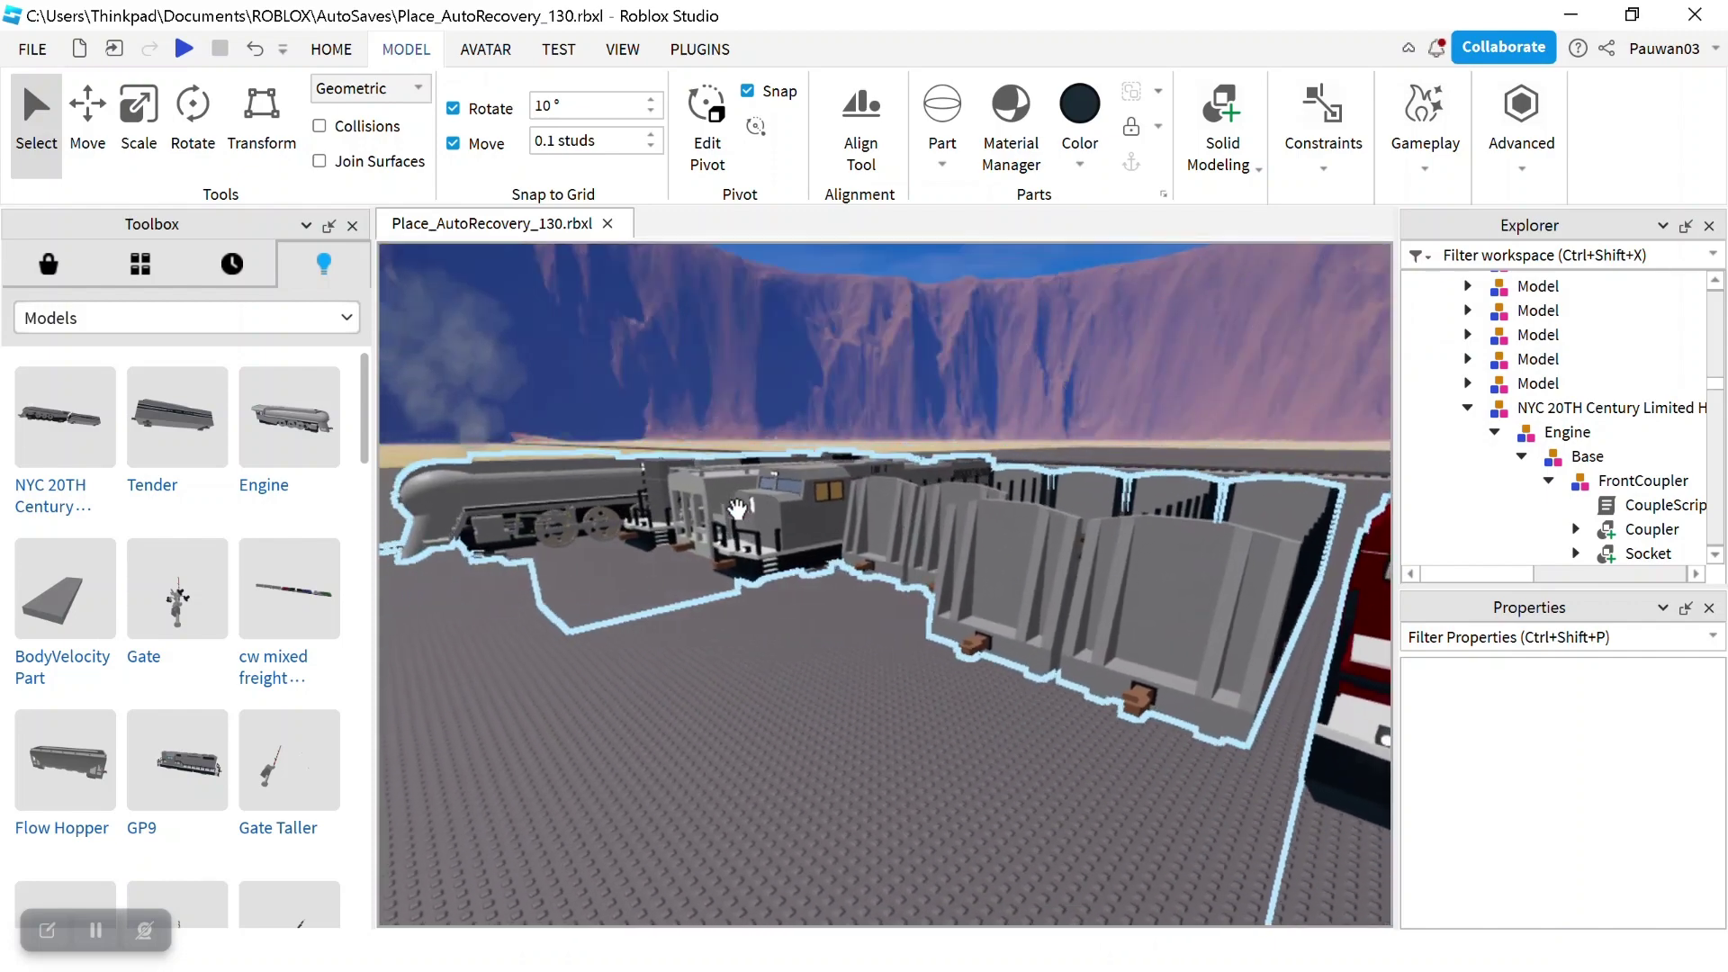
key(s)
mouse_move(737, 510)
right_down()
mouse_move(740, 543)
mouse_move(737, 510)
right_up()
key(d)
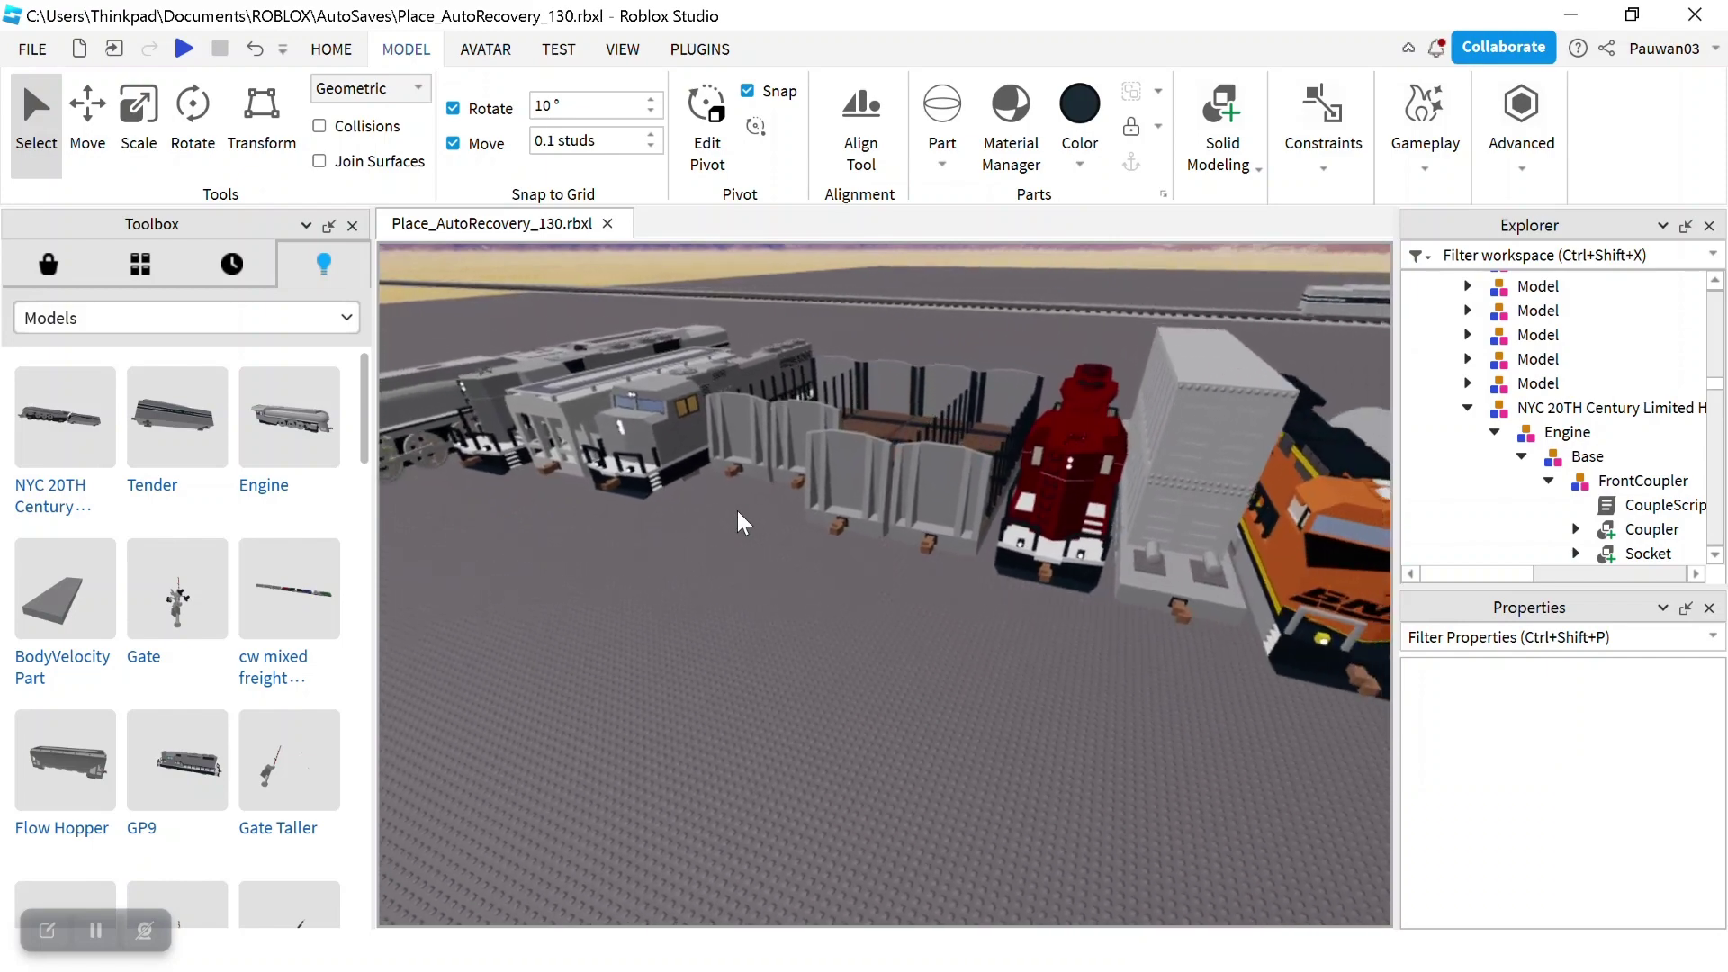
key(w)
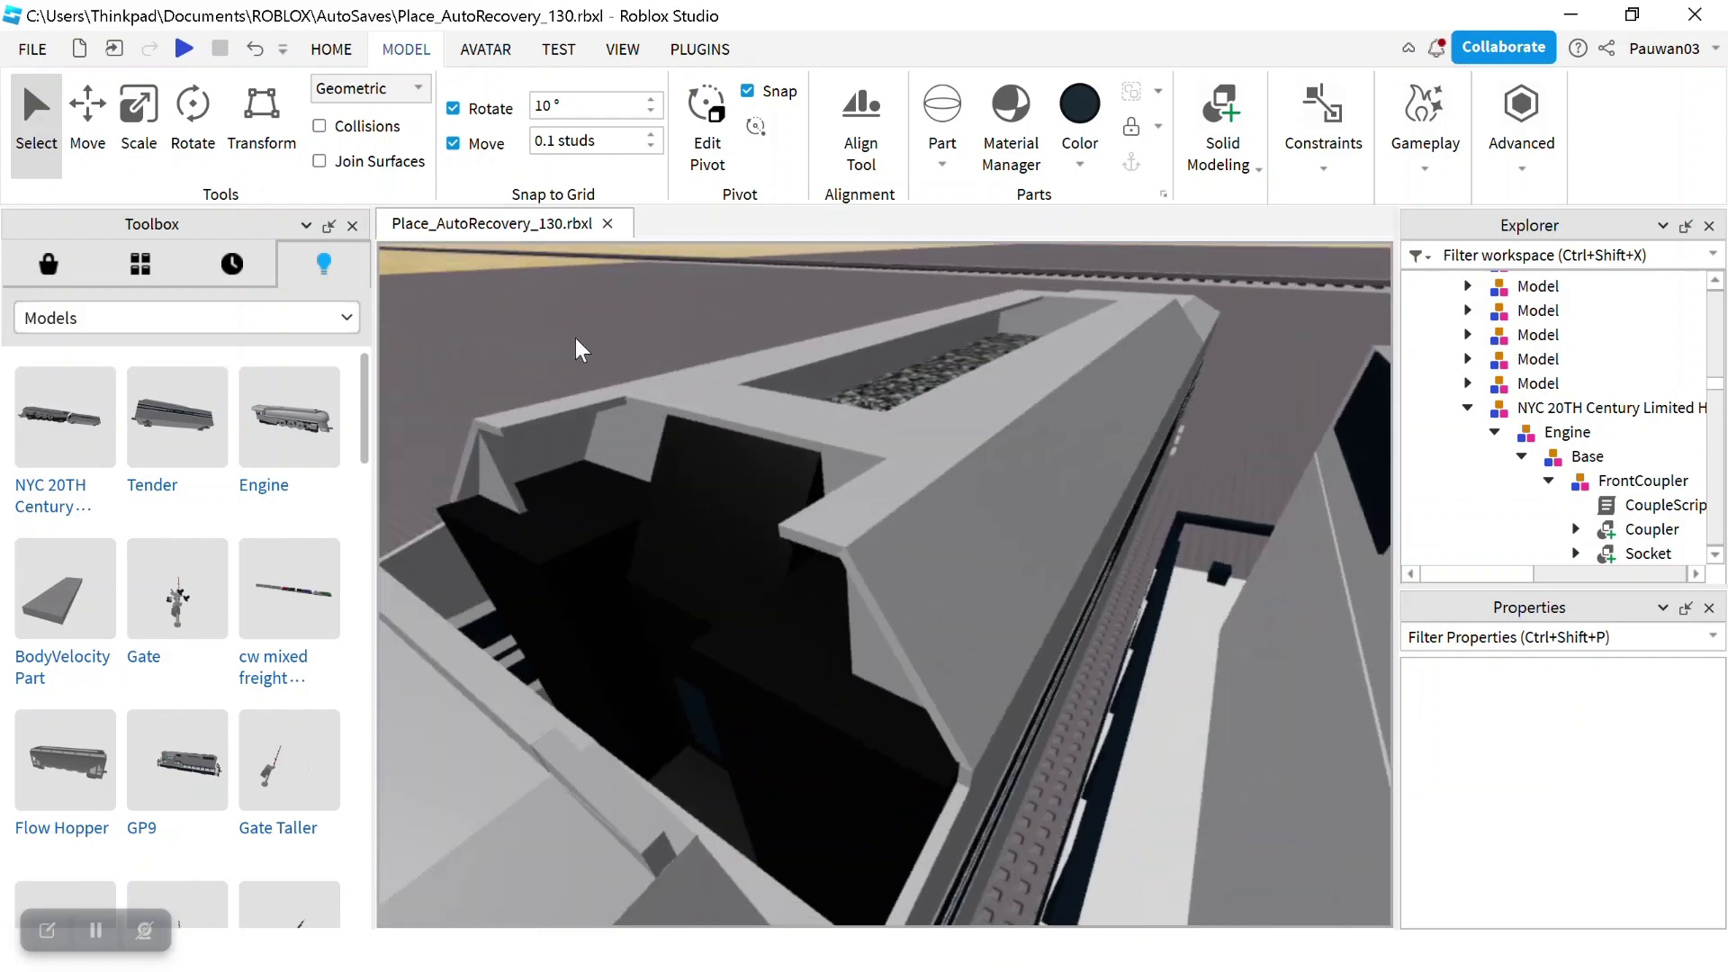
key(s)
key(d)
right_drag(575, 337, 629, 334)
key(w)
key(d)
scroll(576, 335, down, 8)
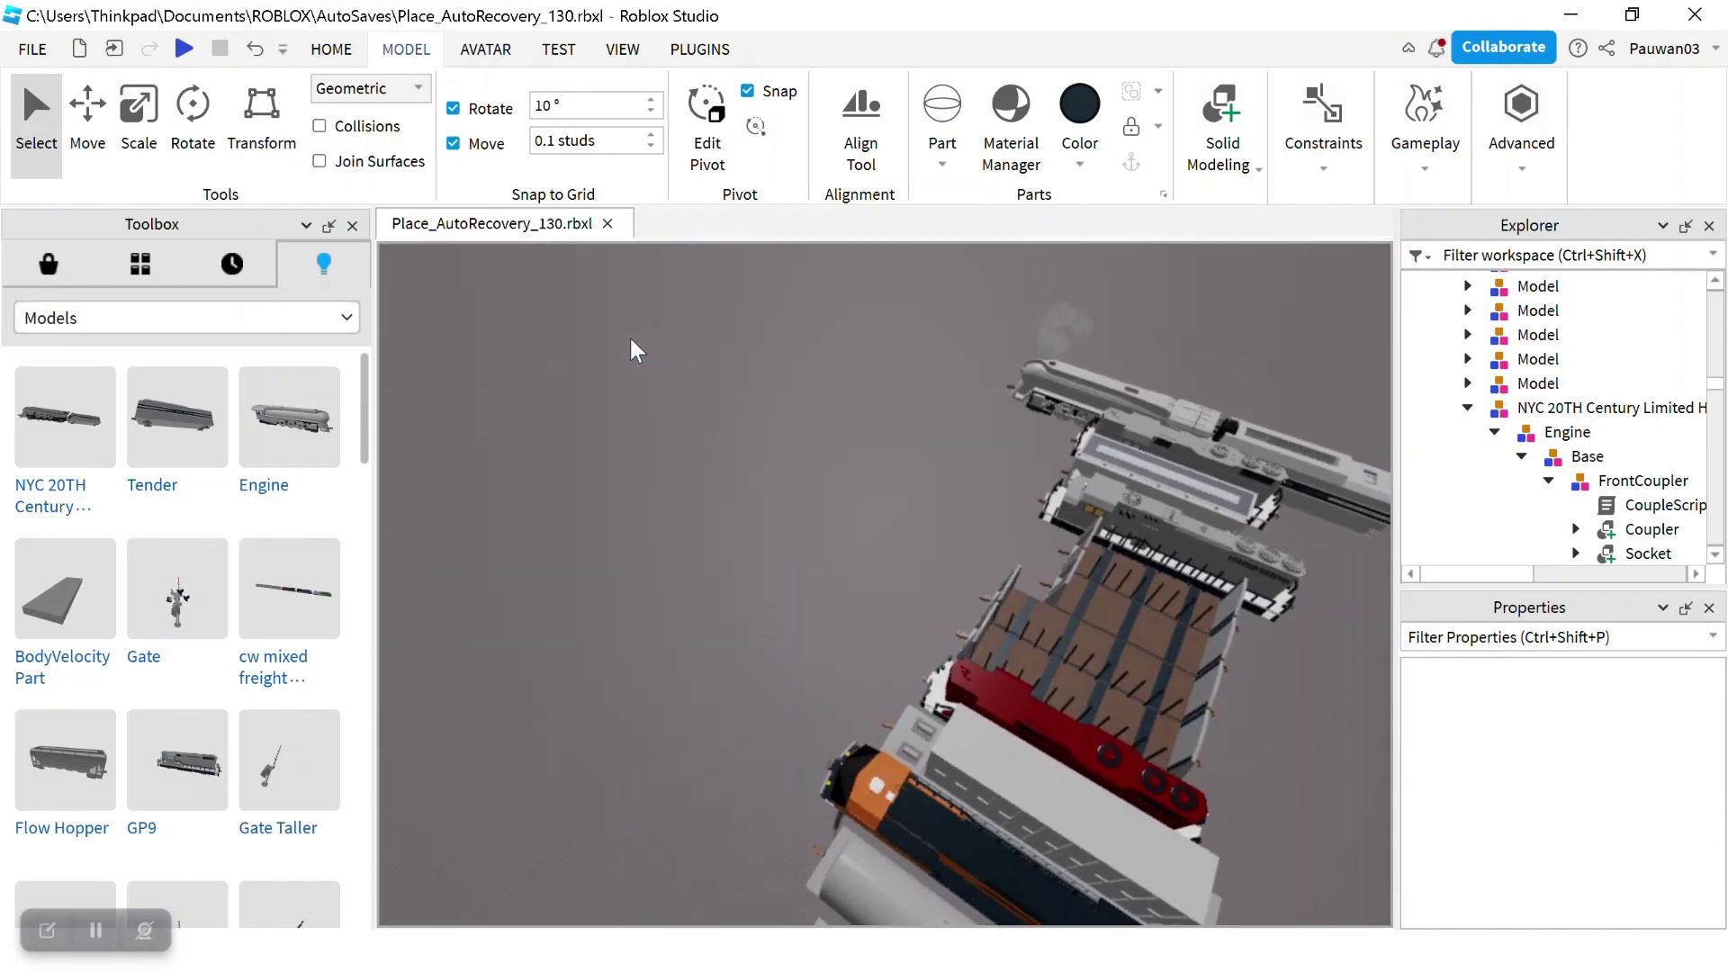
Look along the railway track past the second streamlined engine and the white flat cars to the road crossing
scroll(630, 339, up, 3)
scroll(1013, 390, up, 5)
right_drag(1091, 376, 1090, 375)
scroll(1091, 375, down, 6)
scroll(1029, 633, up, 3)
right_drag(1029, 633, 1031, 630)
scroll(1216, 505, up, 5)
scroll(1217, 505, up, 5)
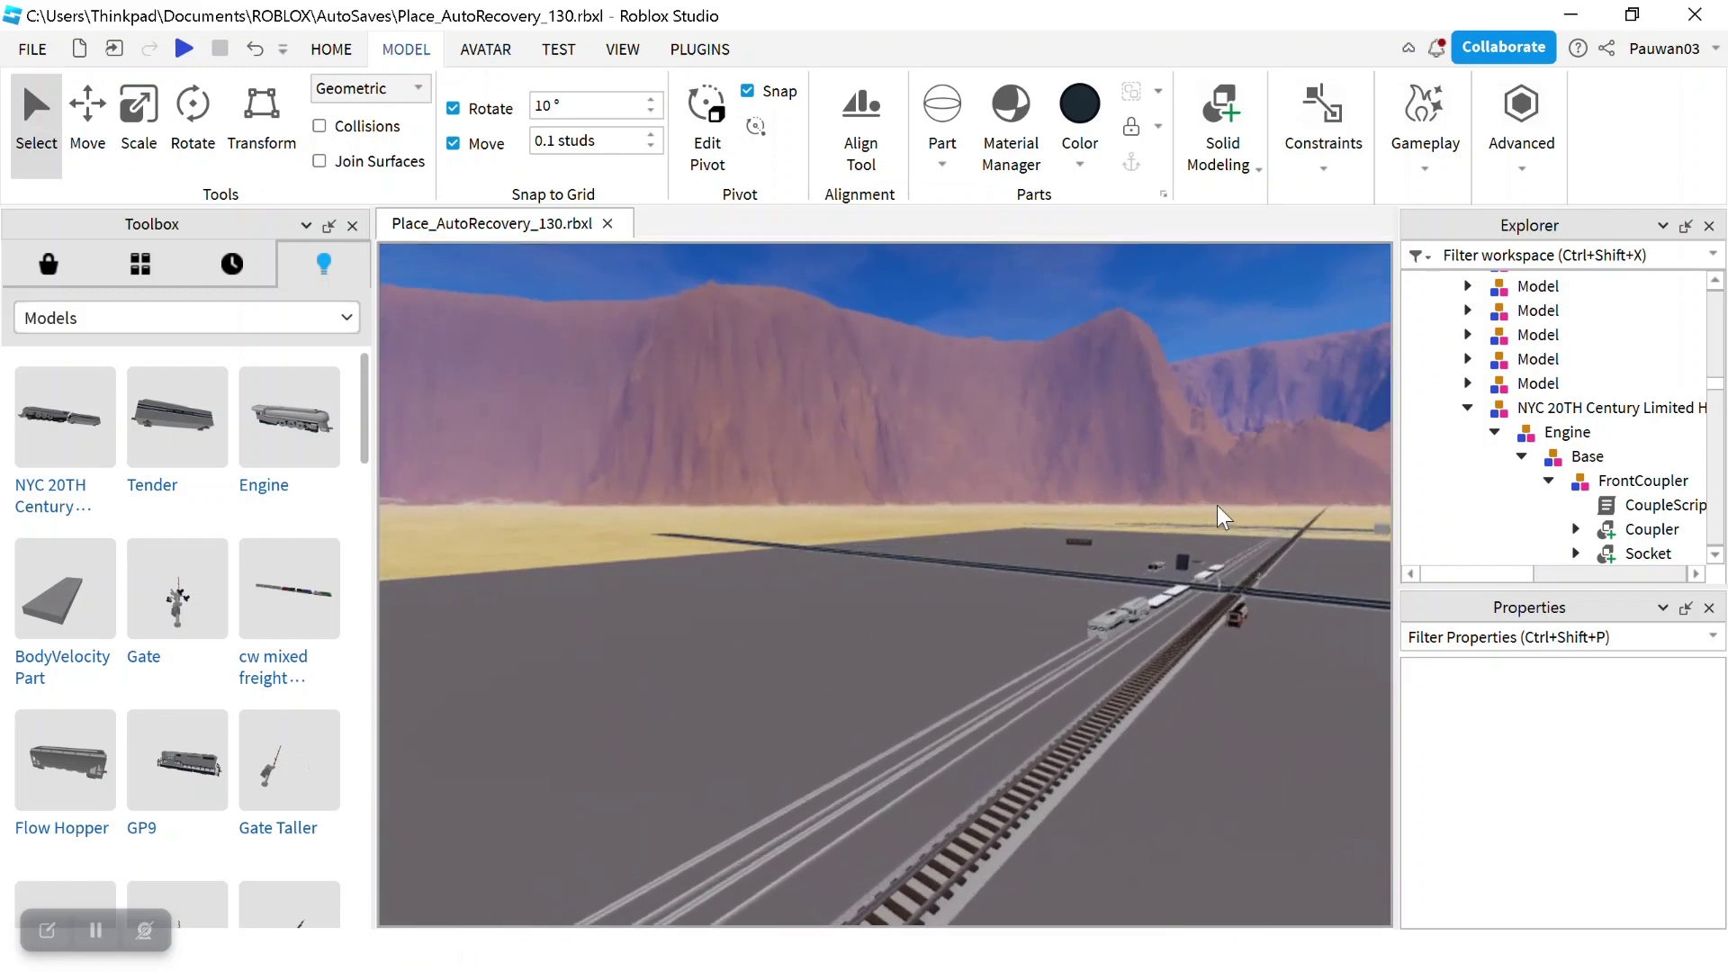
scroll(1218, 505, up, 3)
right_drag(1218, 505, 1218, 505)
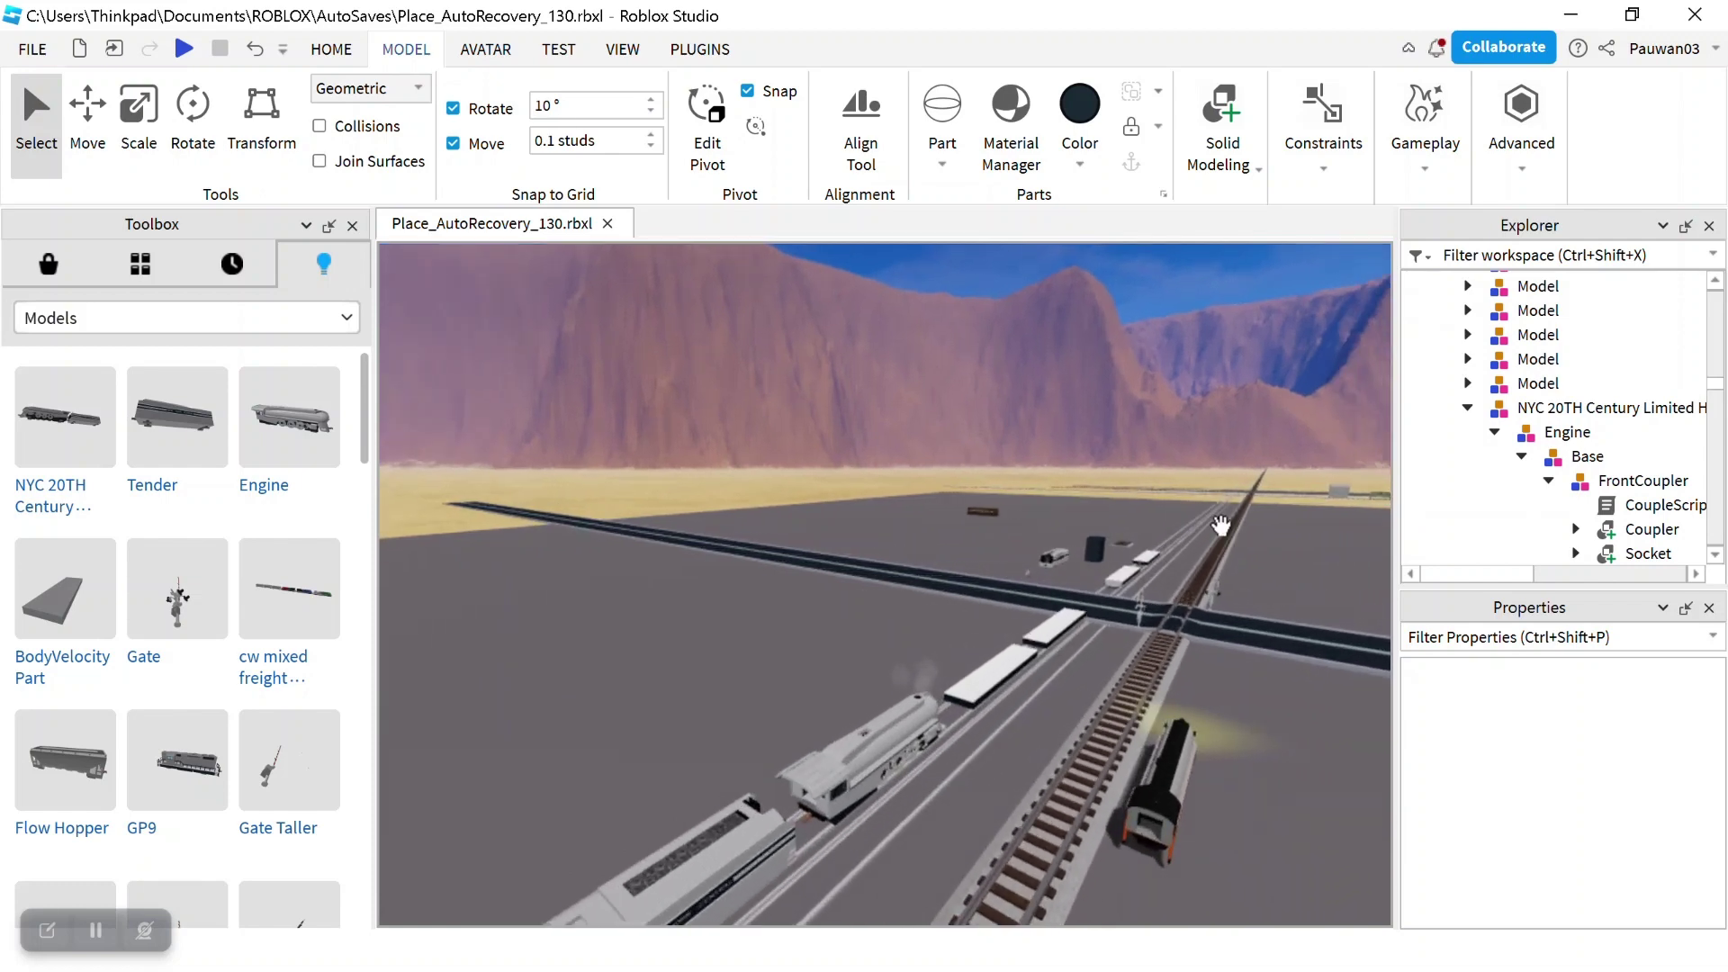
scroll(1217, 505, up, 4)
scroll(1218, 505, up, 6)
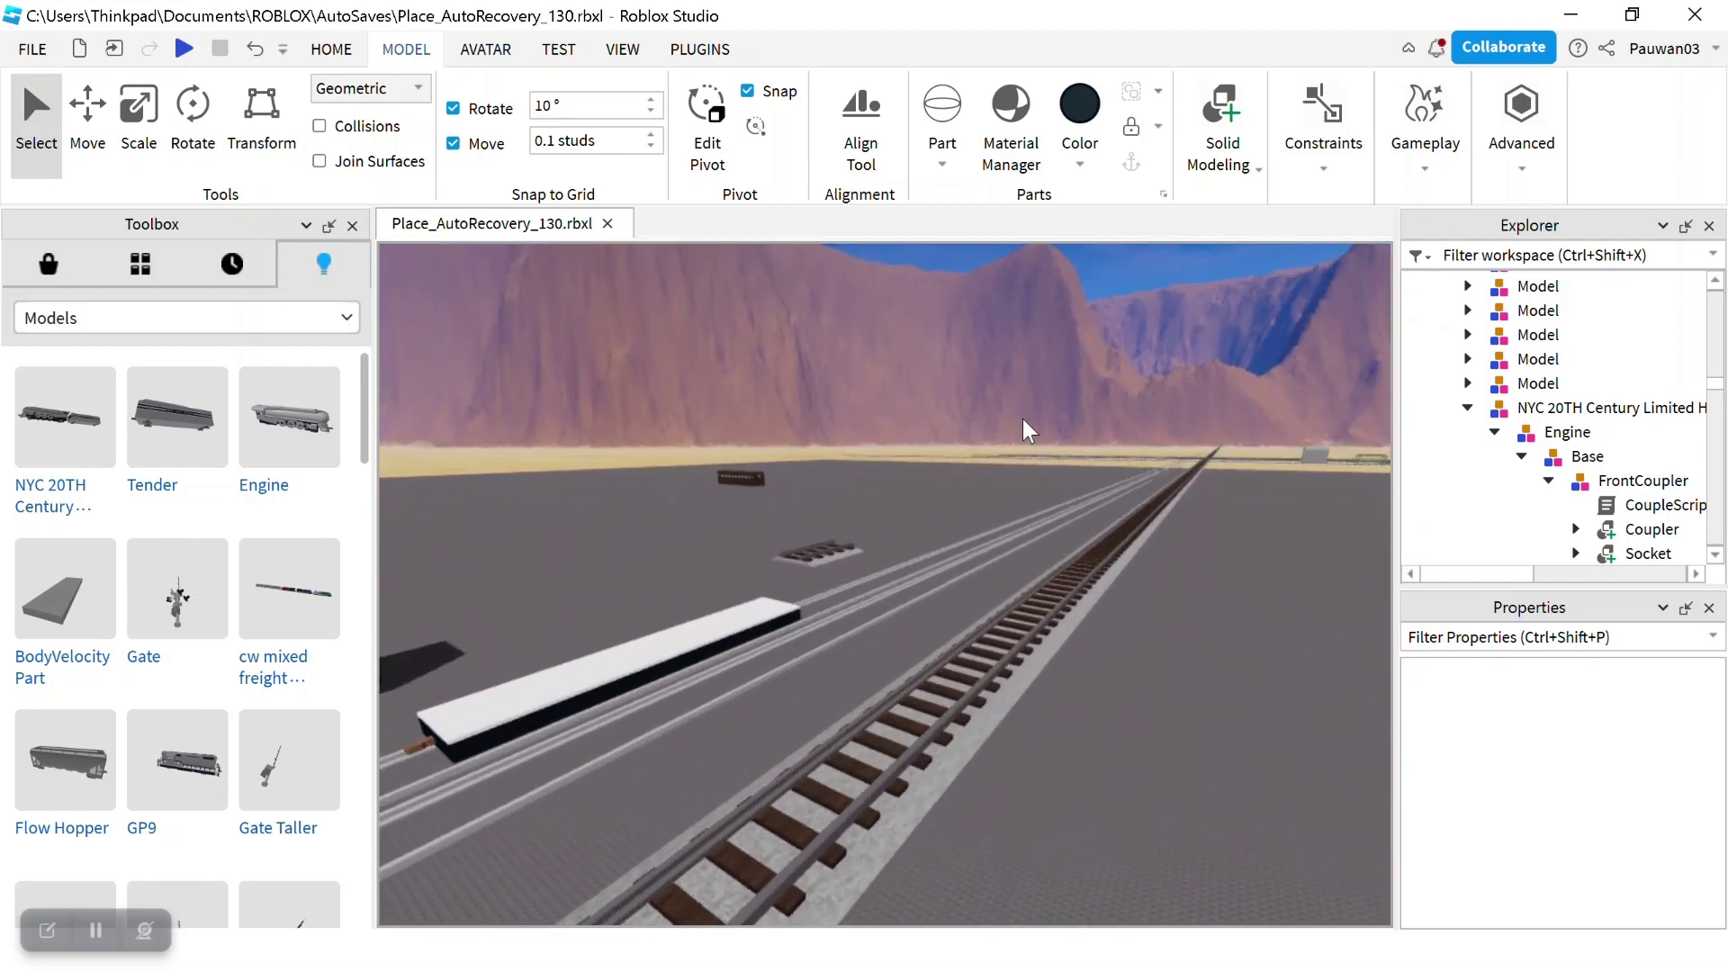
right_drag(1023, 419, 1022, 419)
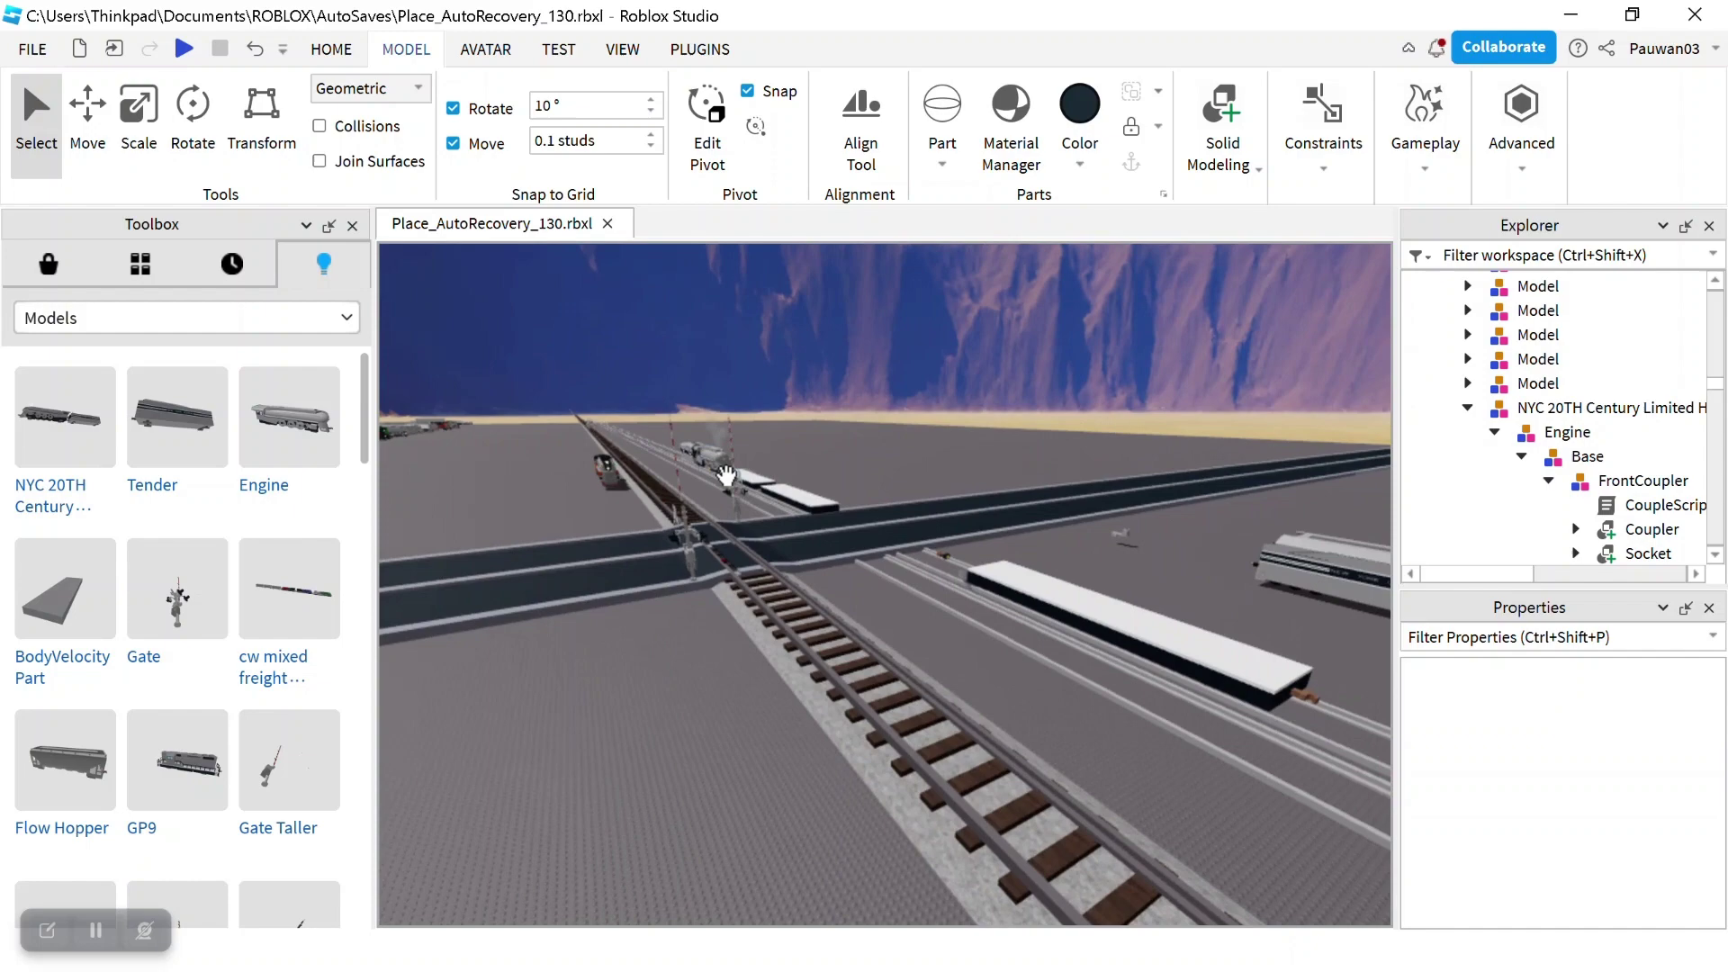
Examine the railroad crossing signal's lights, gate arm and crossbuck up close, ending at the white rounded-nose car beside the track
scroll(690, 539, up, 4)
scroll(597, 523, up, 5)
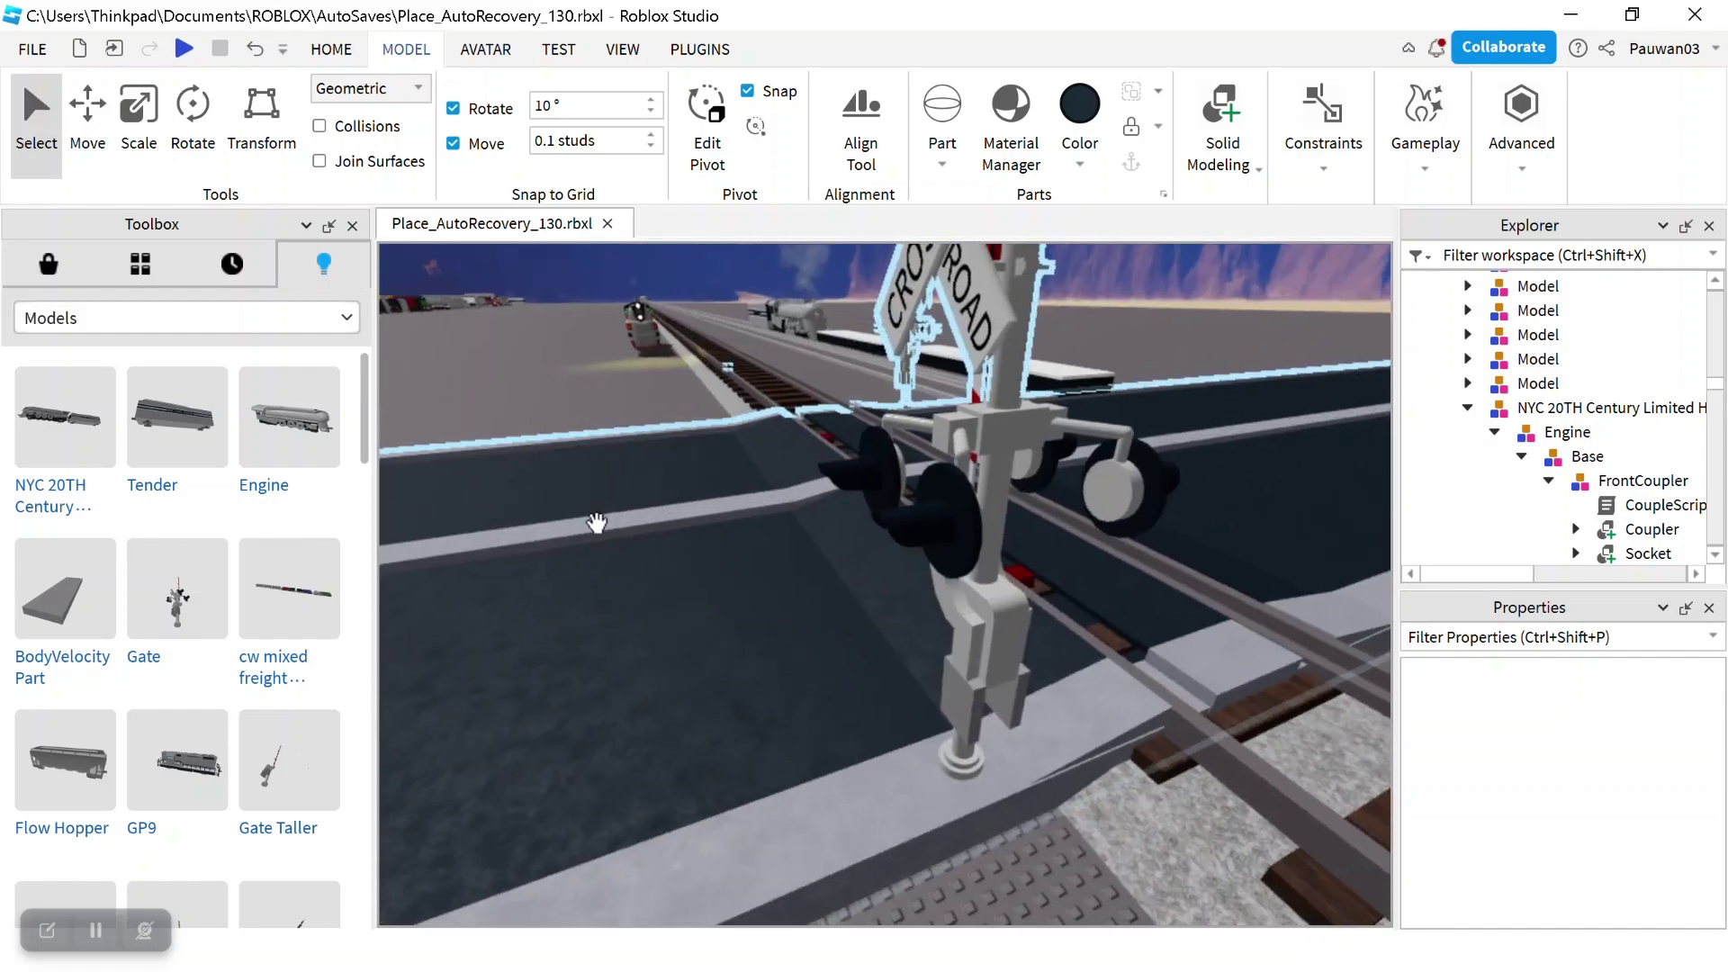
scroll(597, 524, up, 3)
mouse_move(598, 522)
right_down()
mouse_move(682, 516)
mouse_move(597, 524)
right_up()
scroll(598, 525, down, 3)
scroll(597, 524, up, 3)
scroll(596, 523, down, 8)
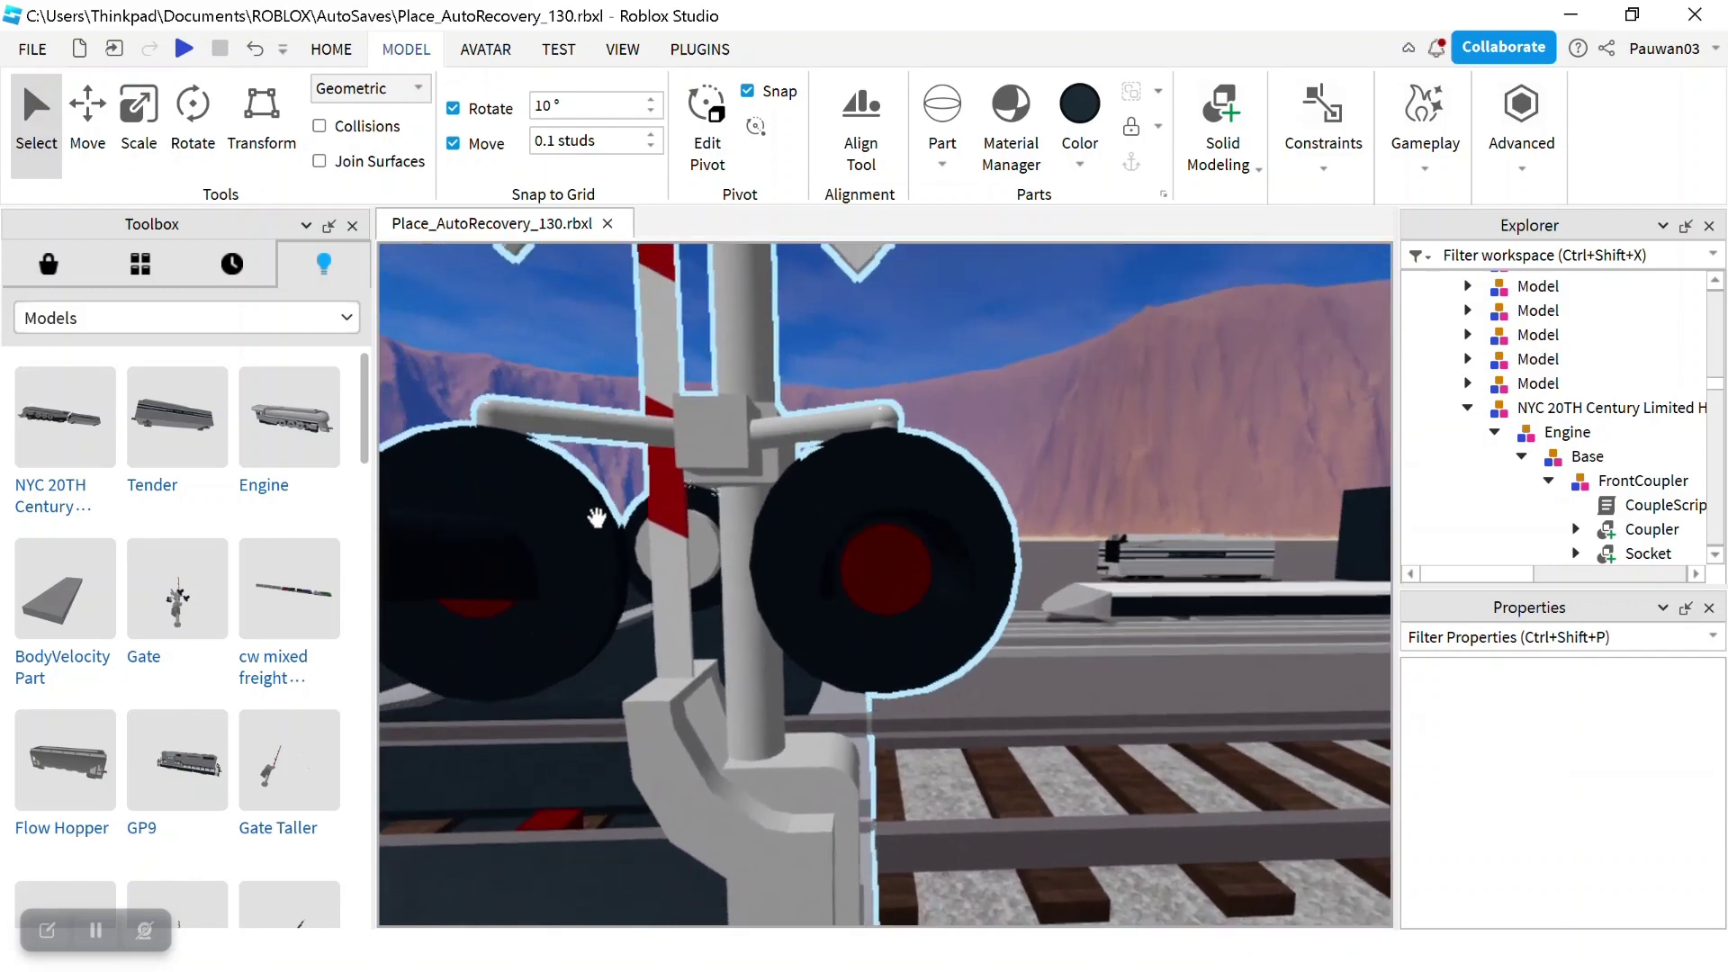
scroll(596, 520, up, 10)
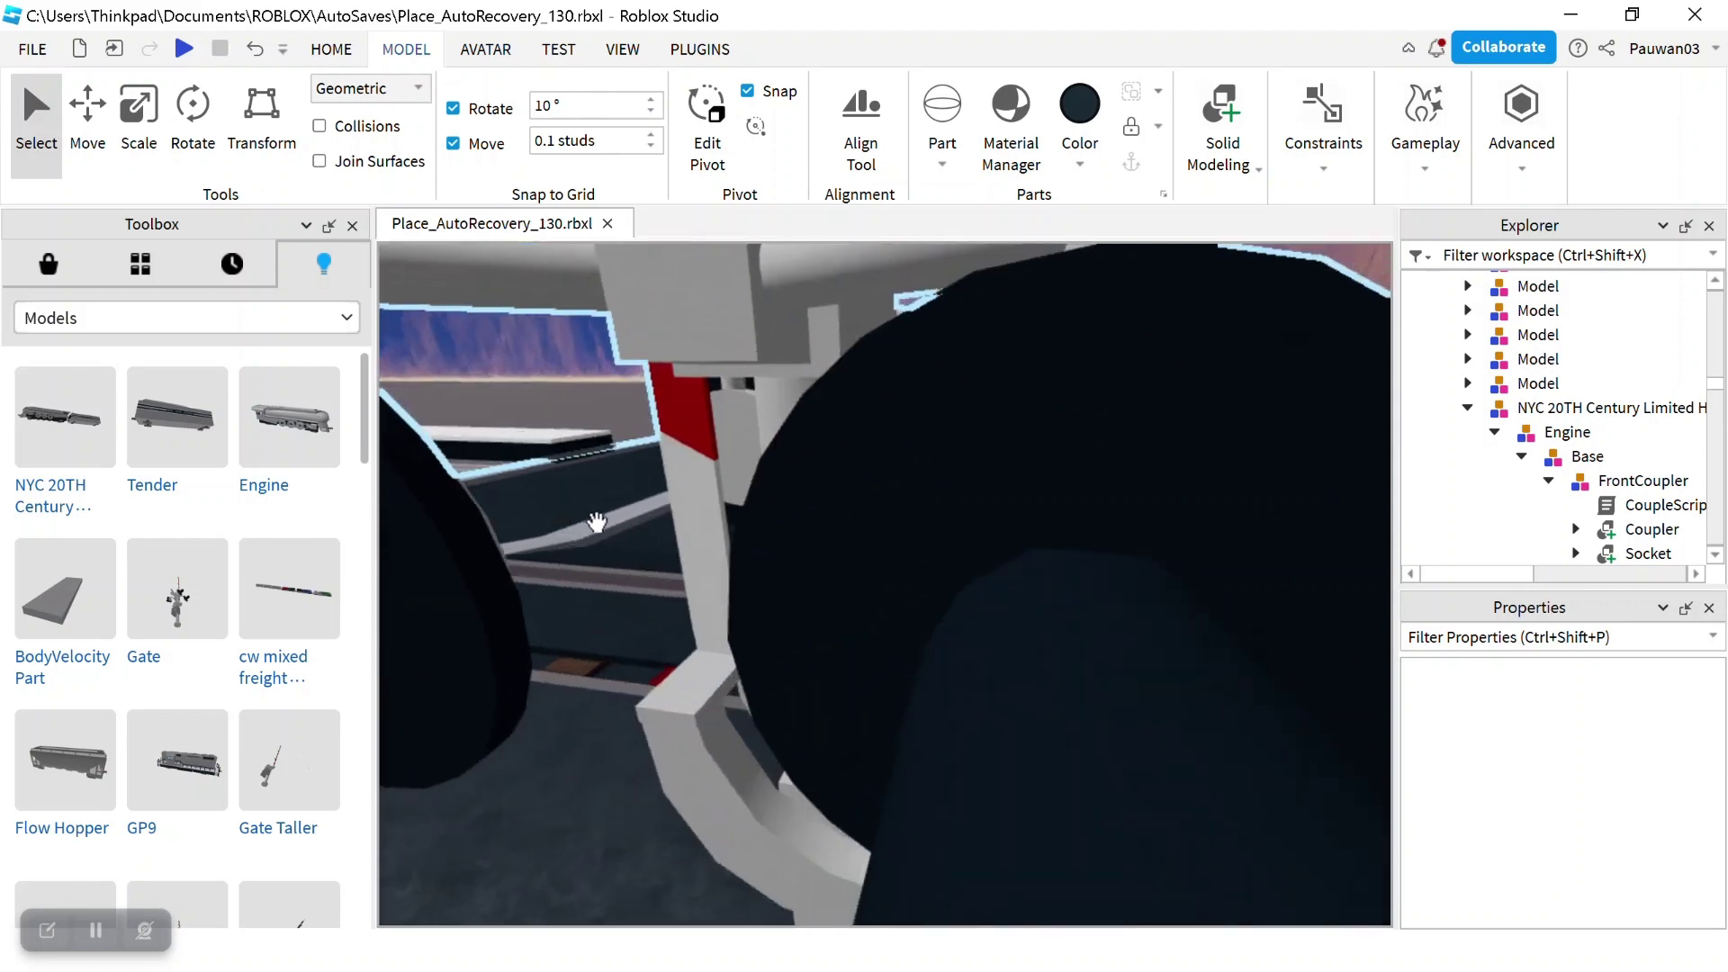
mouse_move(597, 523)
right_down()
mouse_move(569, 520)
mouse_move(597, 522)
right_up()
scroll(589, 516, up, 3)
scroll(596, 522, up, 10)
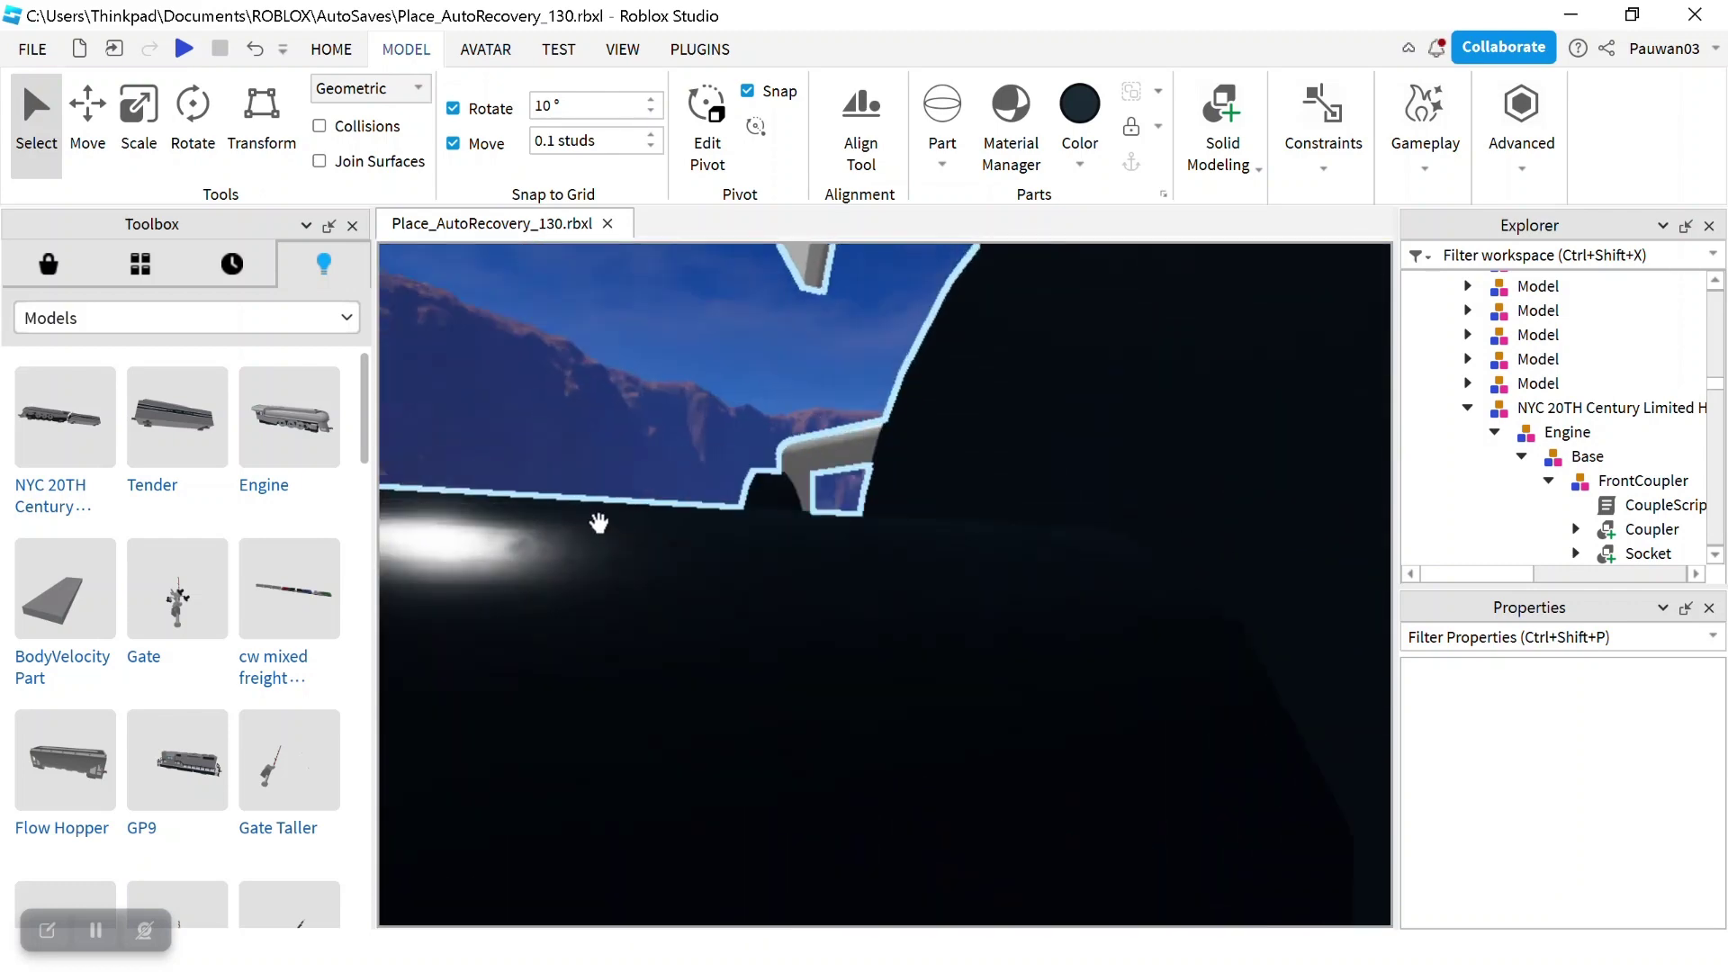
scroll(596, 524, up, 8)
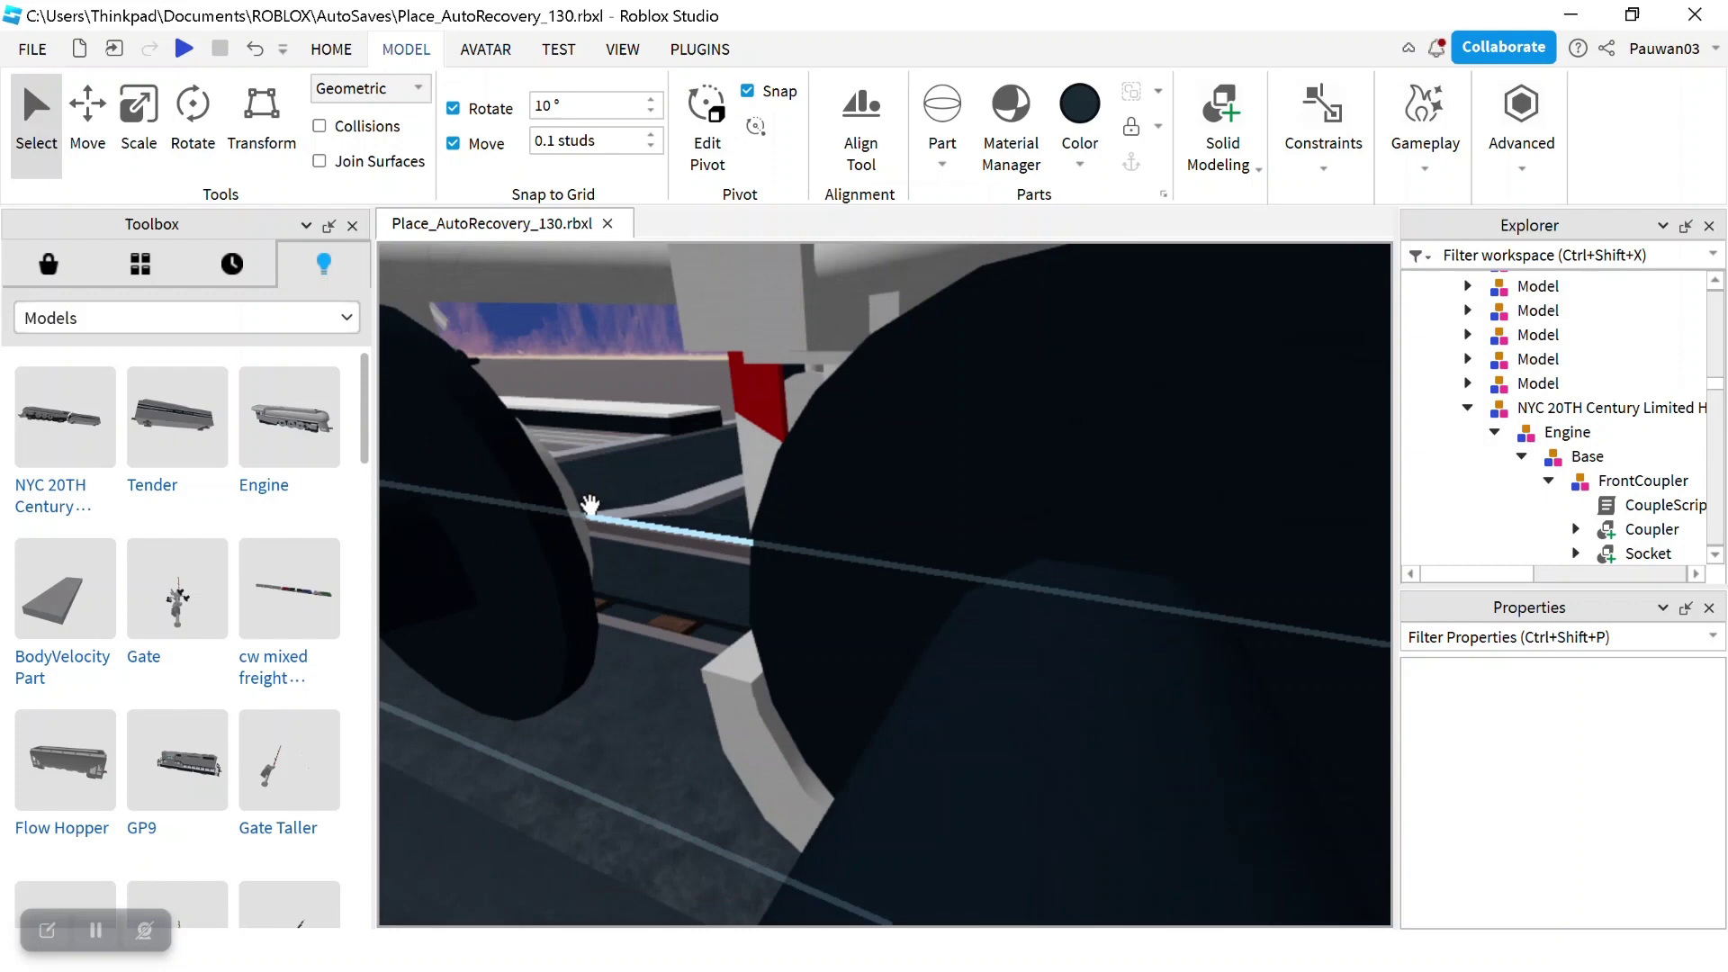
scroll(596, 523, down, 10)
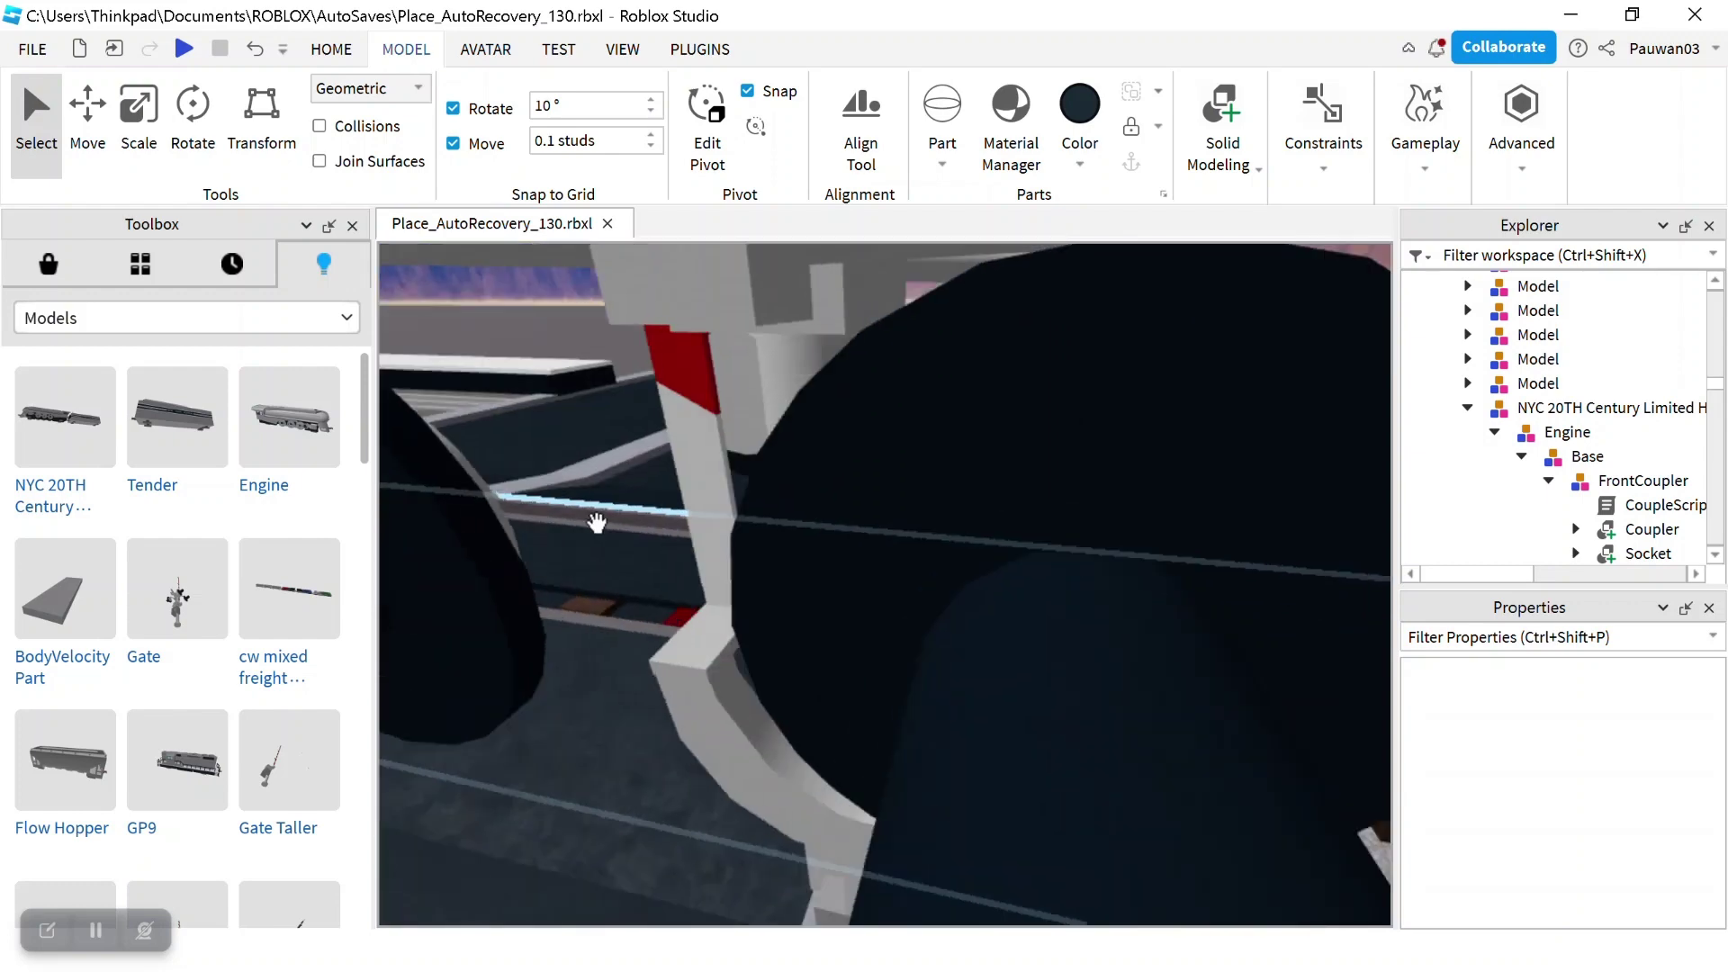
scroll(597, 522, down, 8)
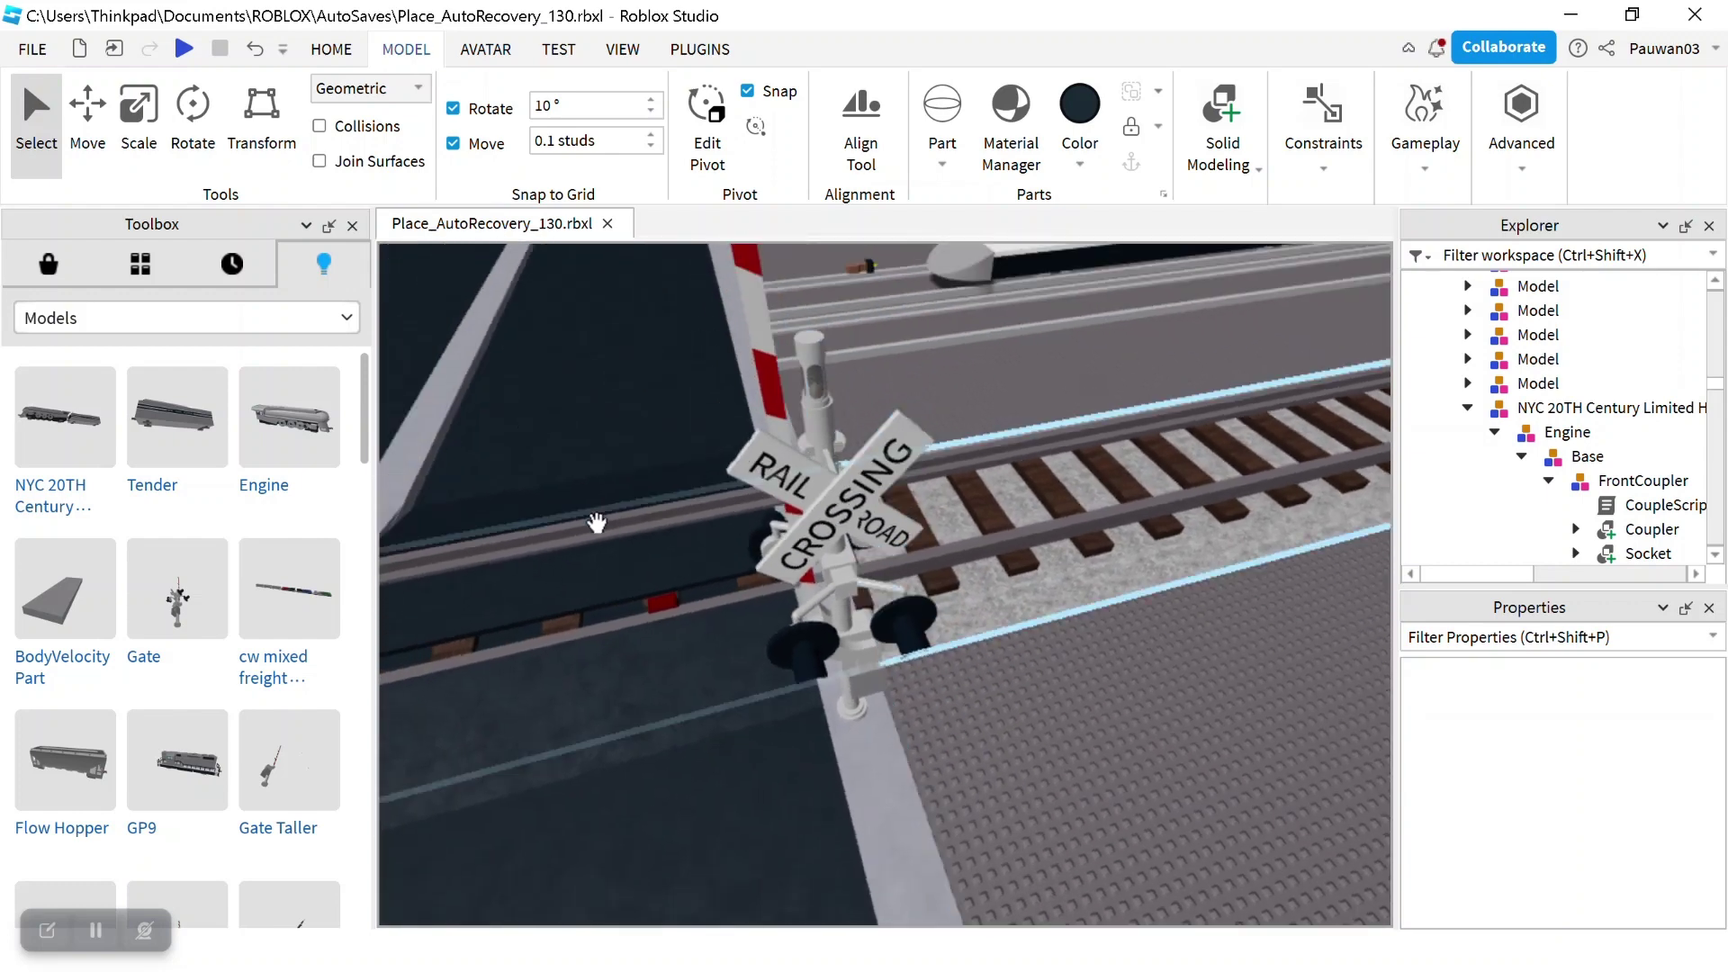
scroll(888, 393, up, 5)
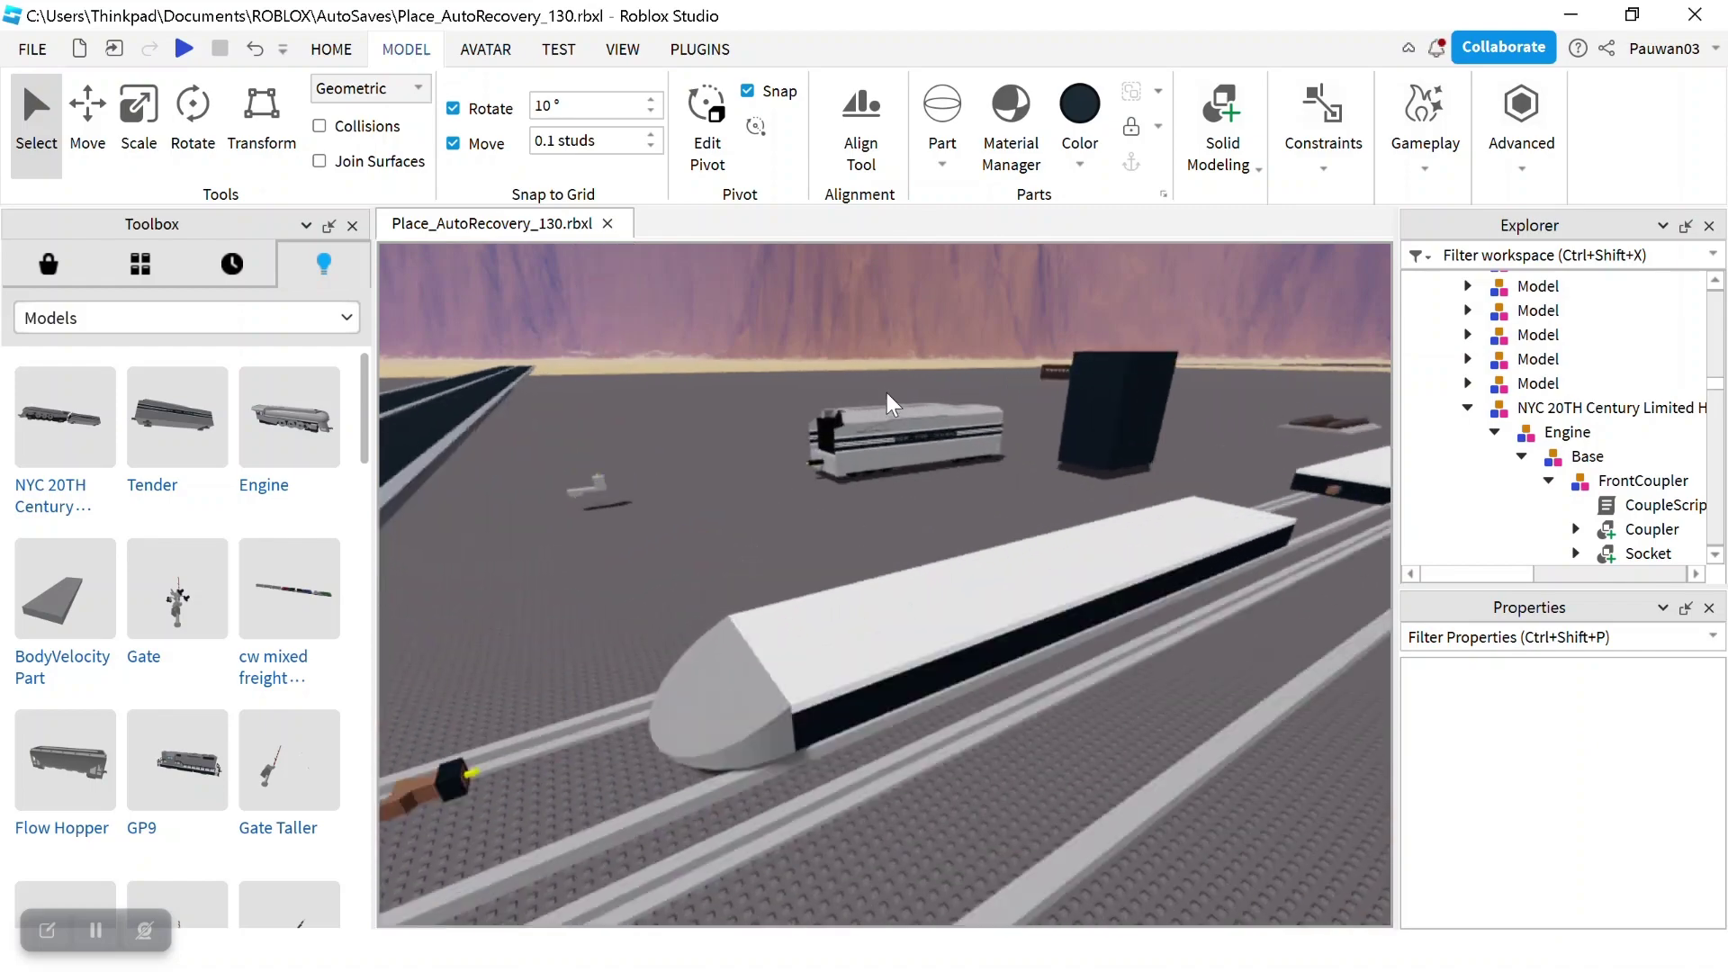